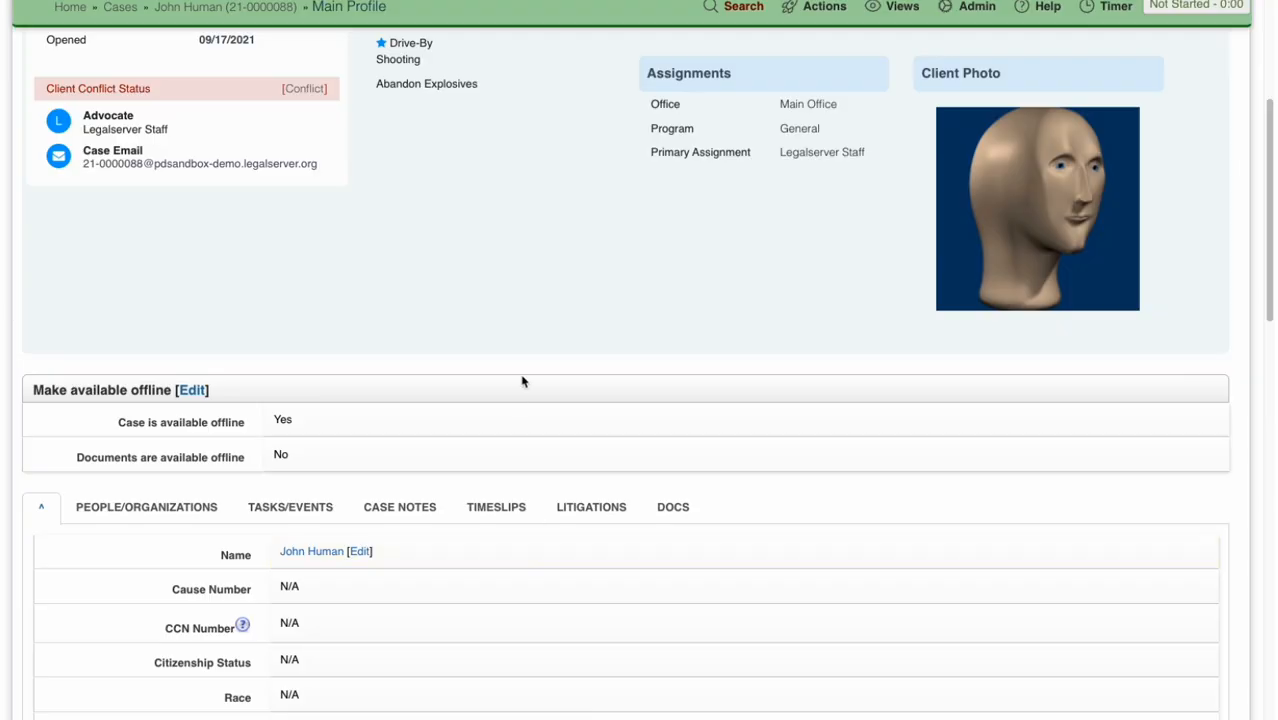
# Open the case's main profile for editing from its administrative options.
pyautogui.scroll(5, 522, 379)
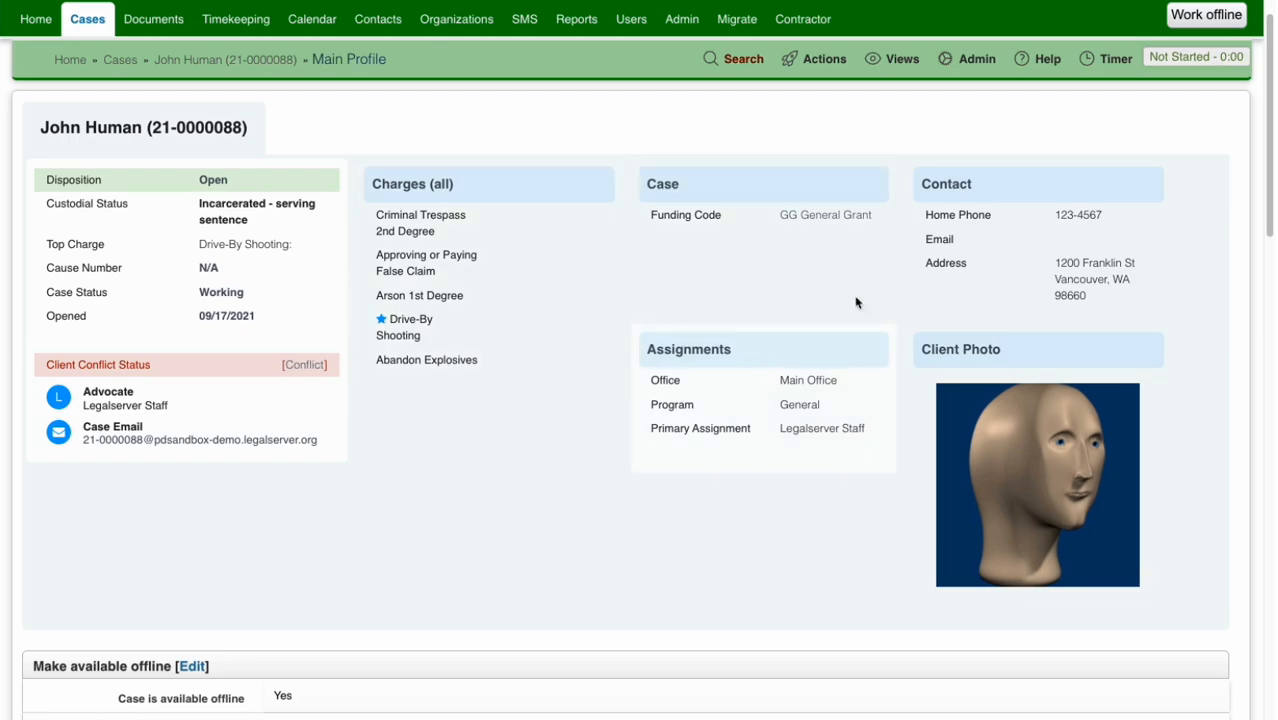
pyautogui.click(972, 62)
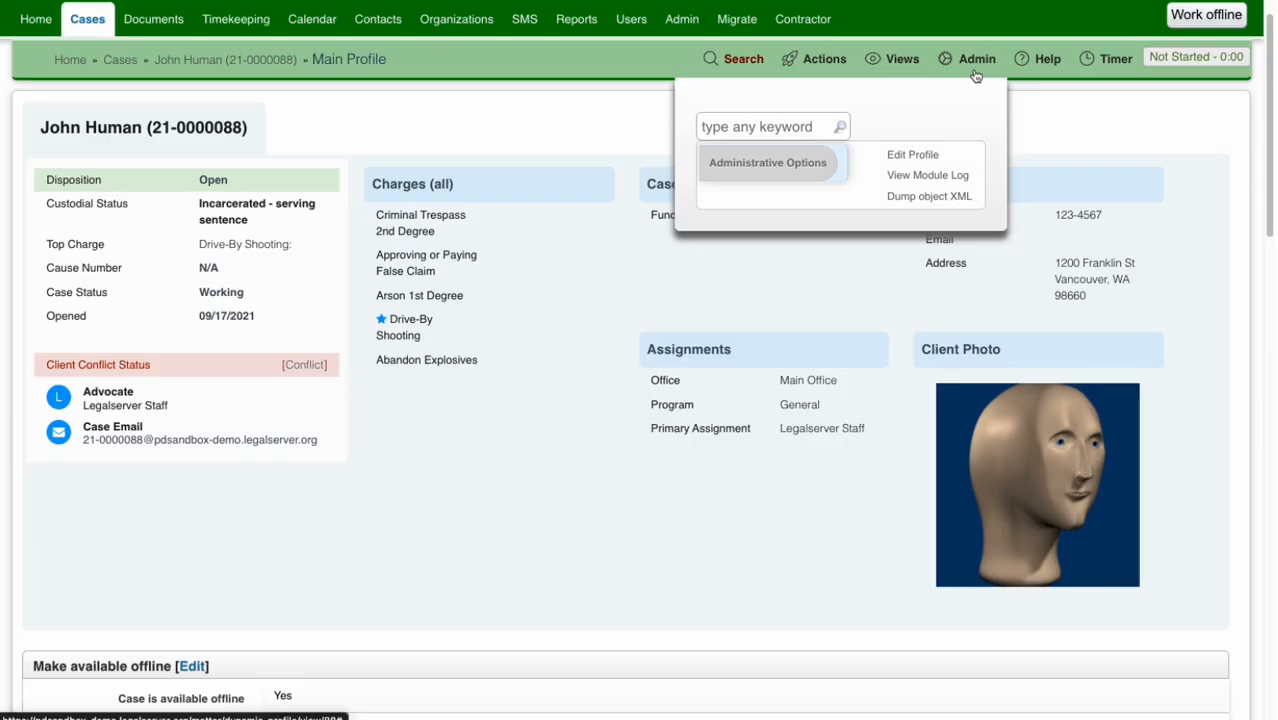
pyautogui.click(935, 155)
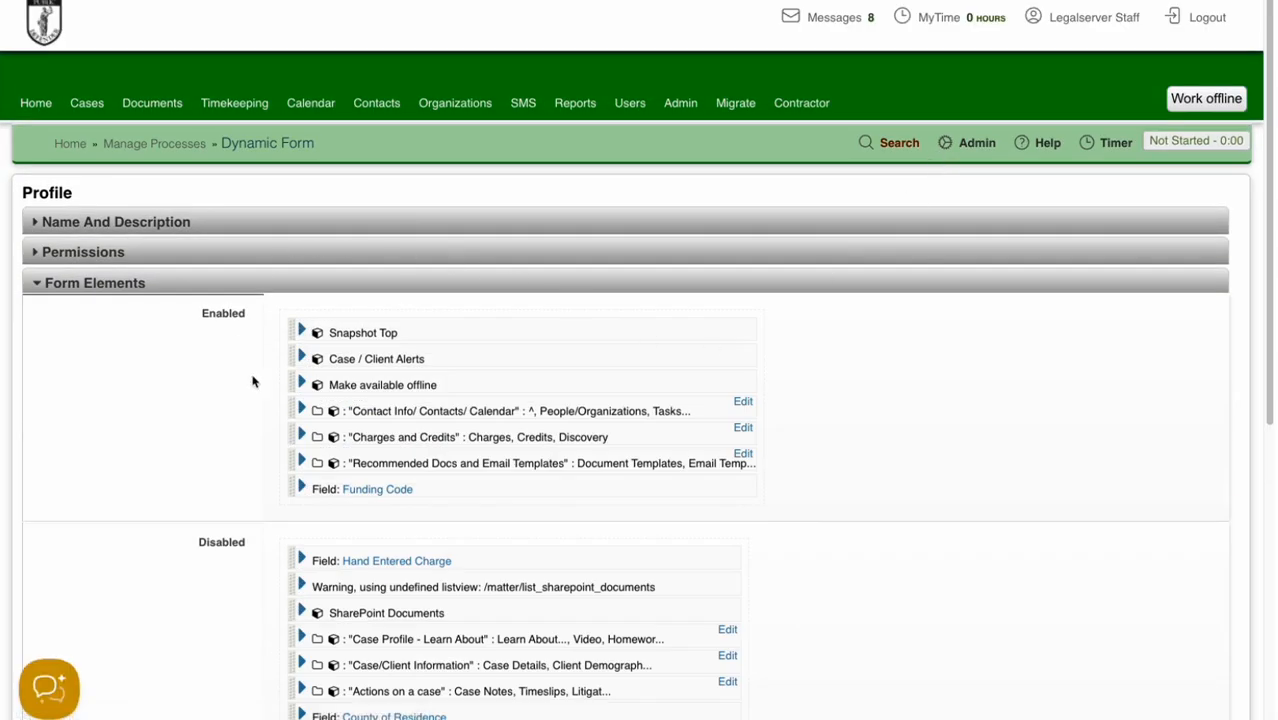
# Expand the Snapshot Top element, review its display options, and save the profile.
pyautogui.click(301, 334)
pyautogui.scroll(-2, 845, 415)
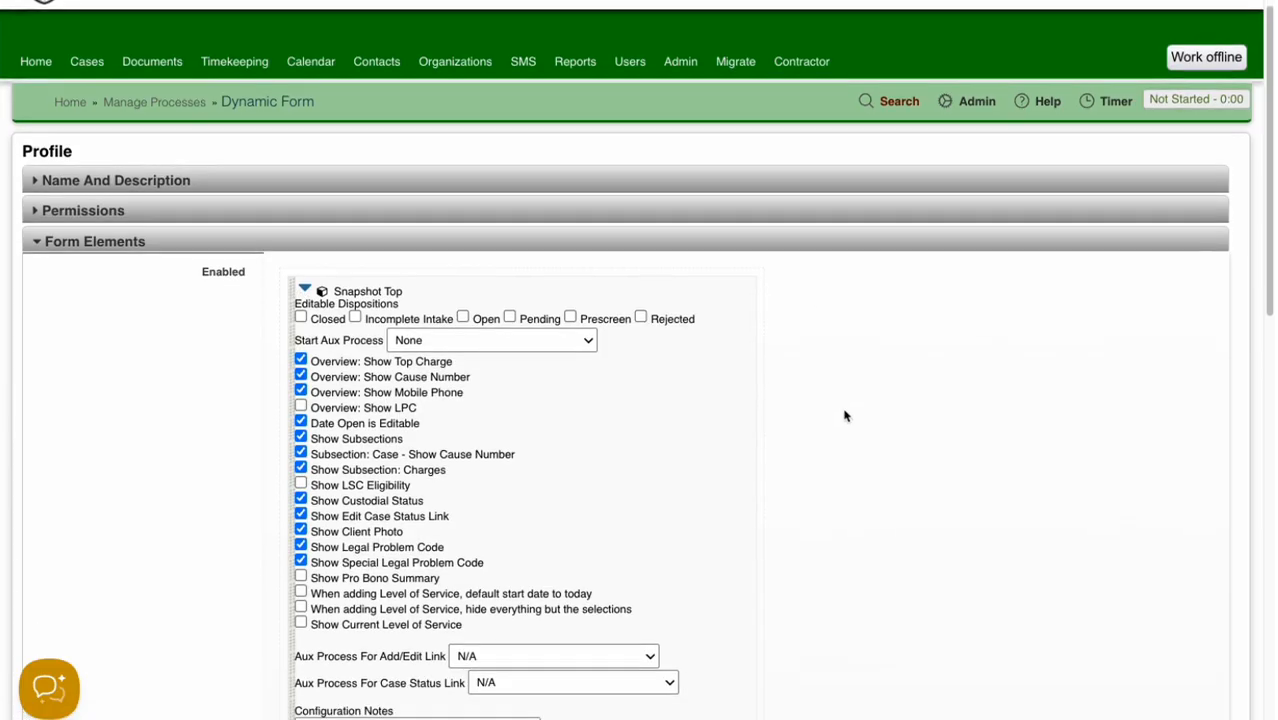
pyautogui.scroll(-1, 845, 415)
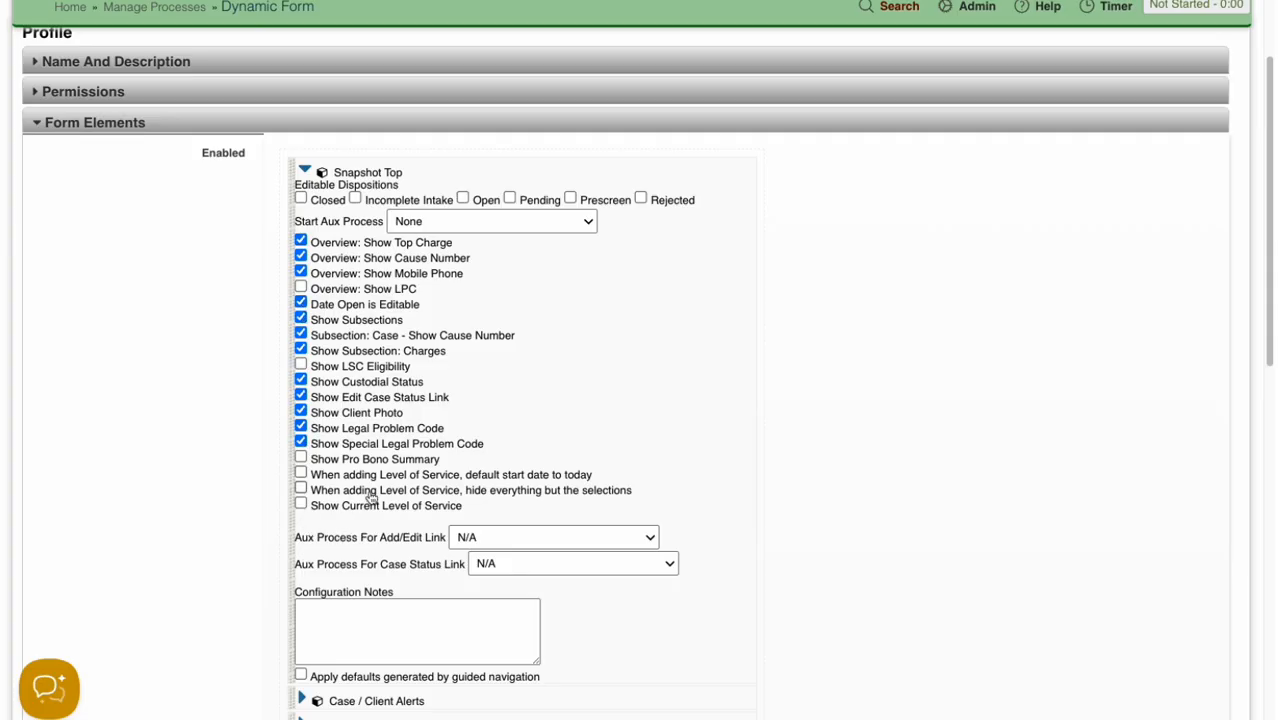
pyautogui.scroll(-6, 609, 381)
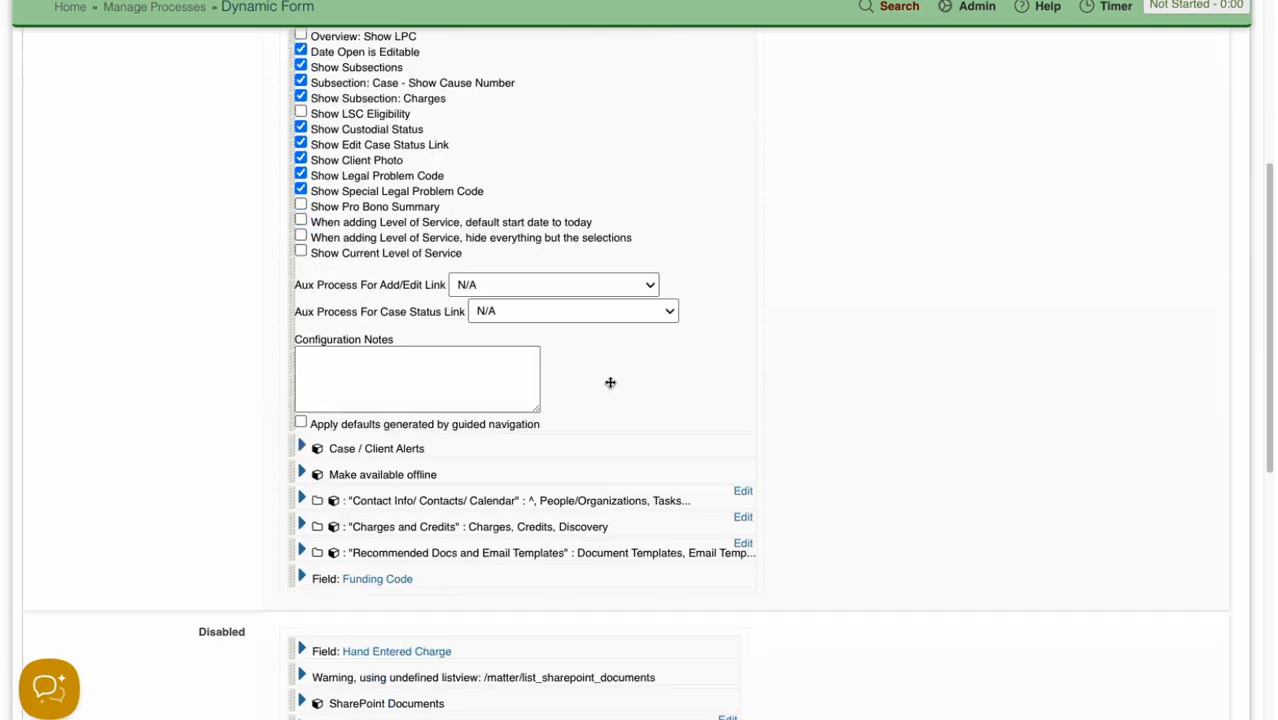
pyautogui.scroll(-2, 1188, 620)
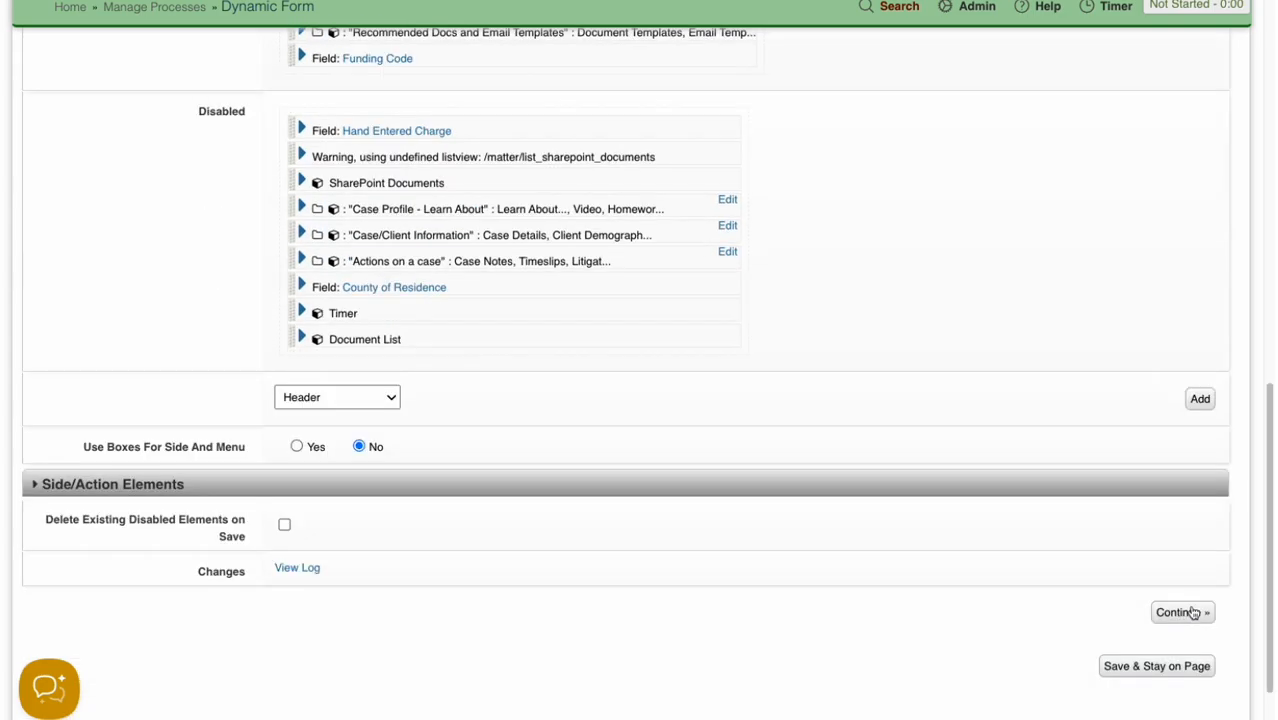
pyautogui.click(1186, 616)
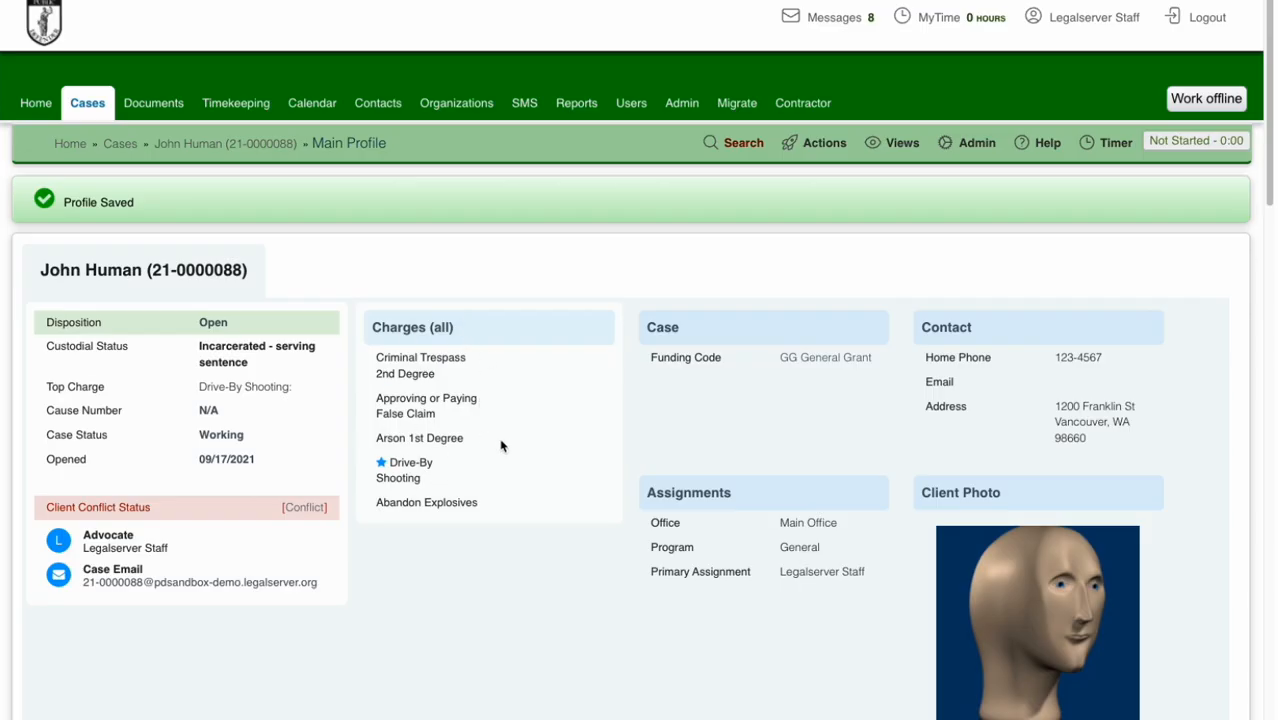
# Open Edit Multiple Charges from the case's criminal actions and review the charges list and individual charge entries.
pyautogui.click(824, 152)
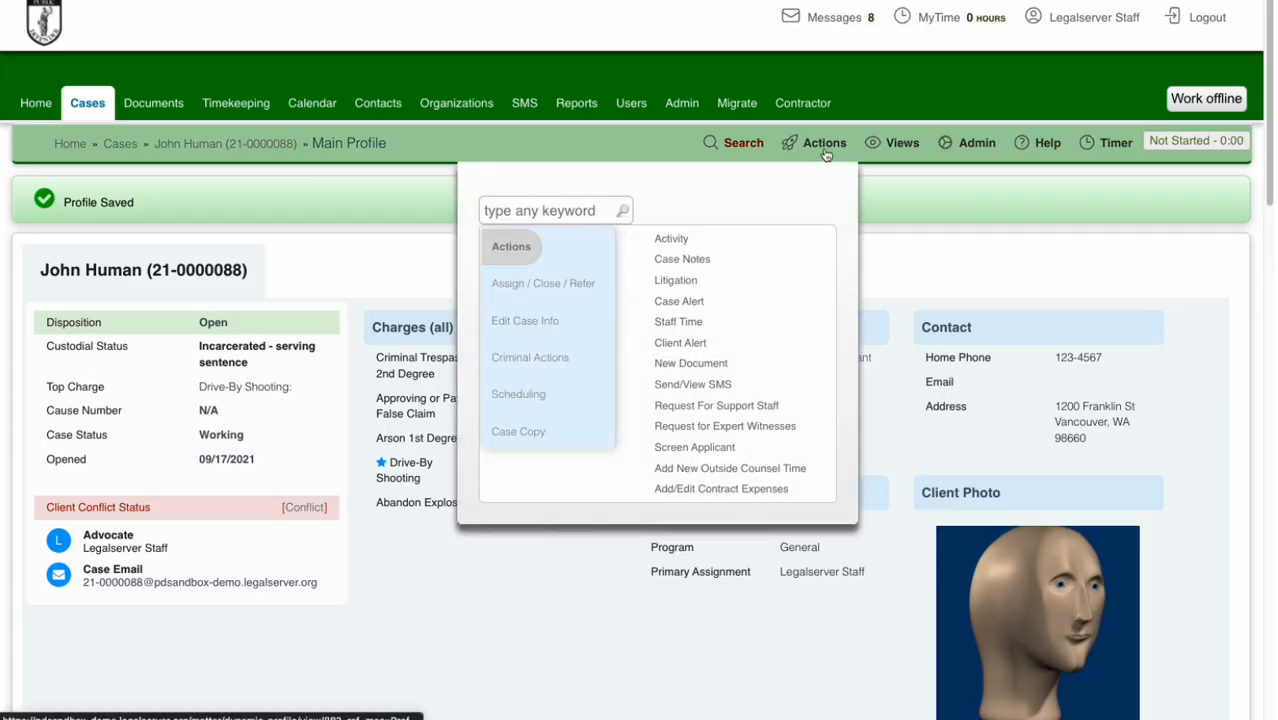
pyautogui.click(555, 353)
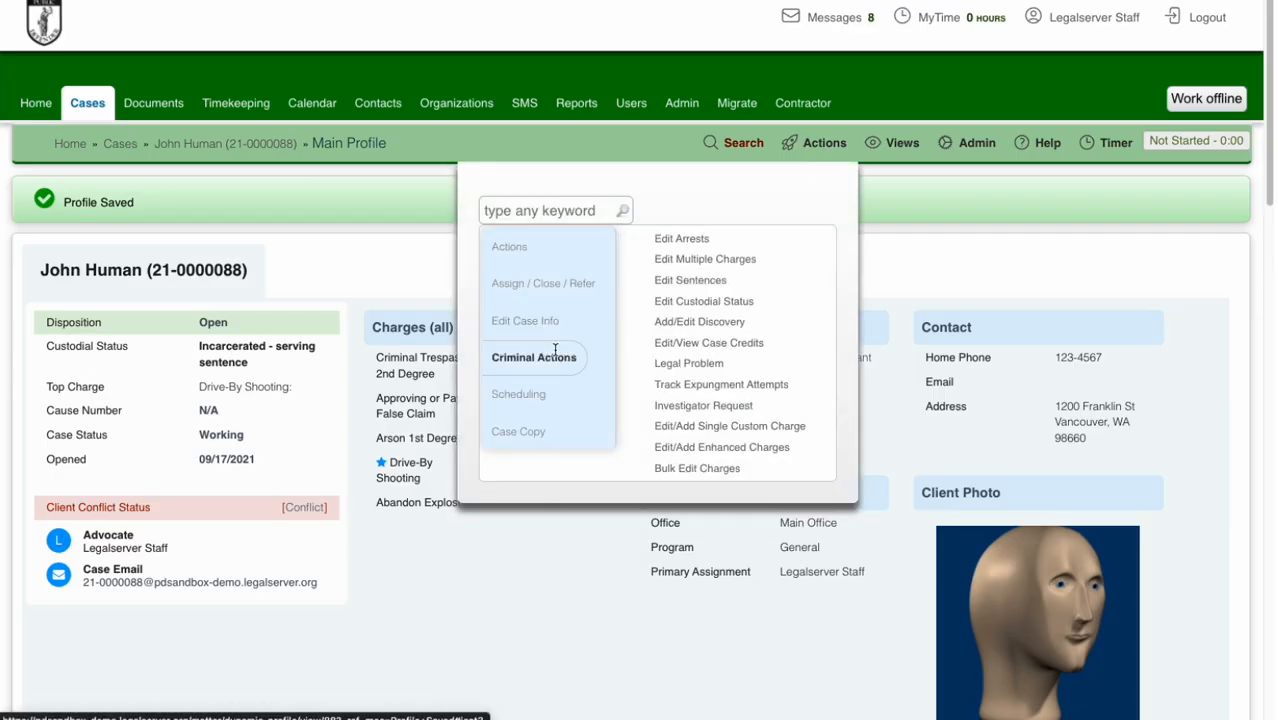
pyautogui.click(697, 260)
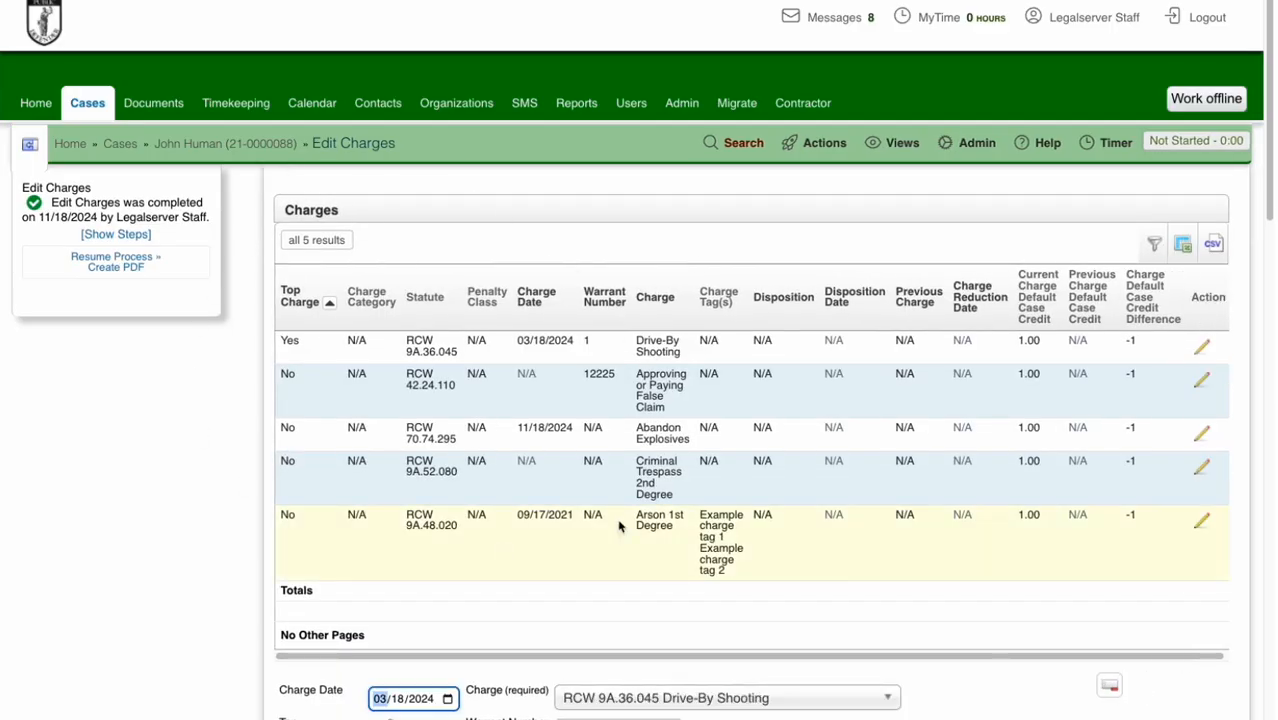
pyautogui.scroll(-5, 669, 432)
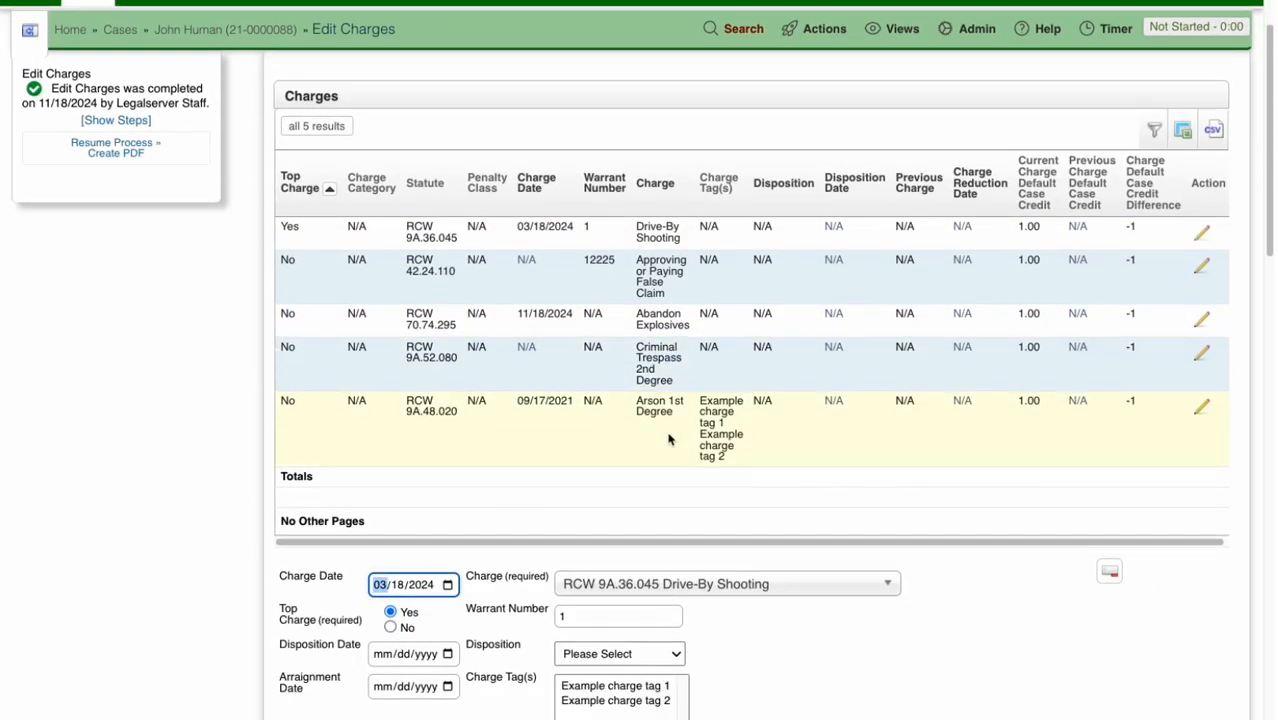
pyautogui.scroll(-2, 669, 440)
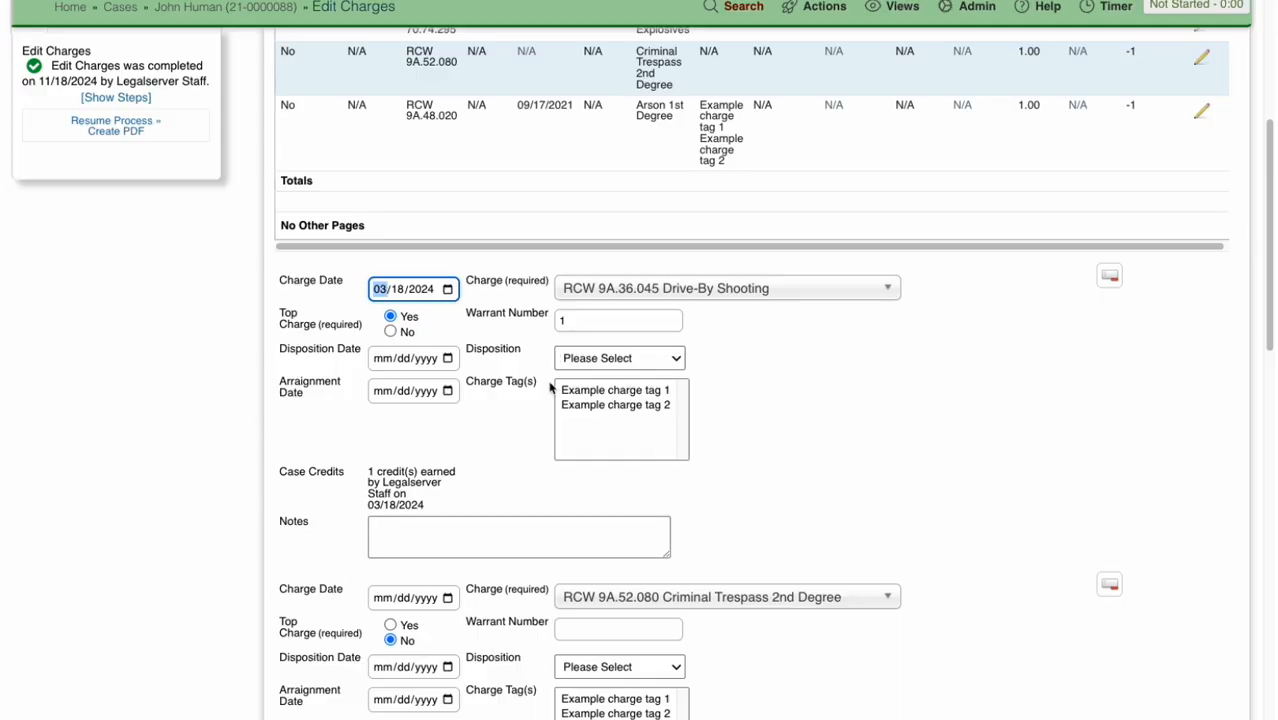
pyautogui.scroll(-1, 552, 388)
pyautogui.scroll(-2, 702, 425)
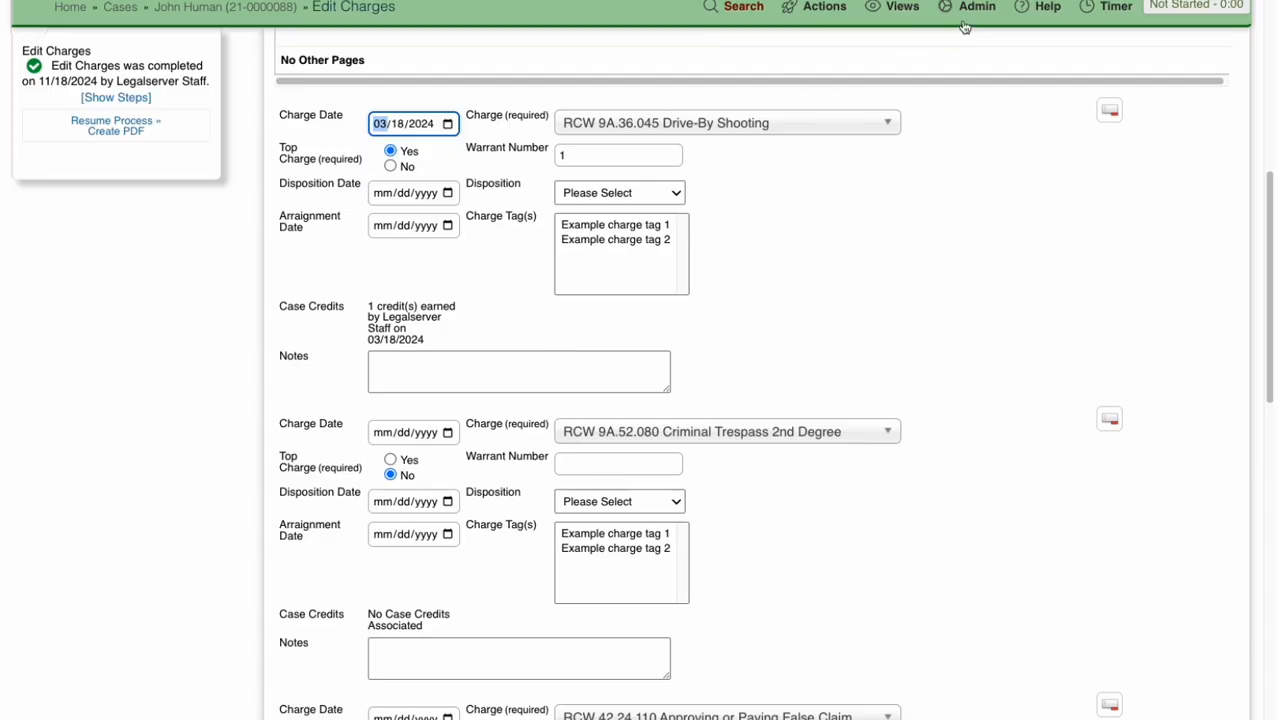
# Open the charges form for editing, review the enabled Add Charges element's settings, collapse it, and save the form.
pyautogui.moveTo(963, 18)
pyautogui.click(953, 105)
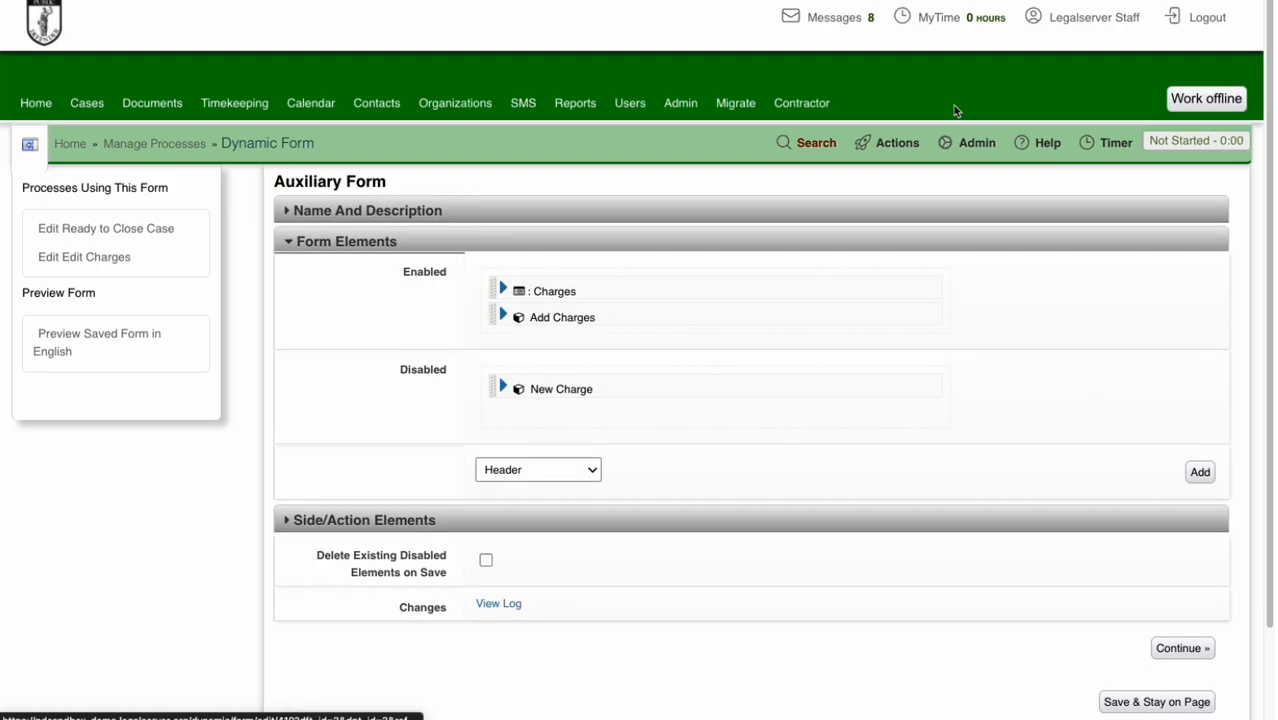
pyautogui.click(503, 318)
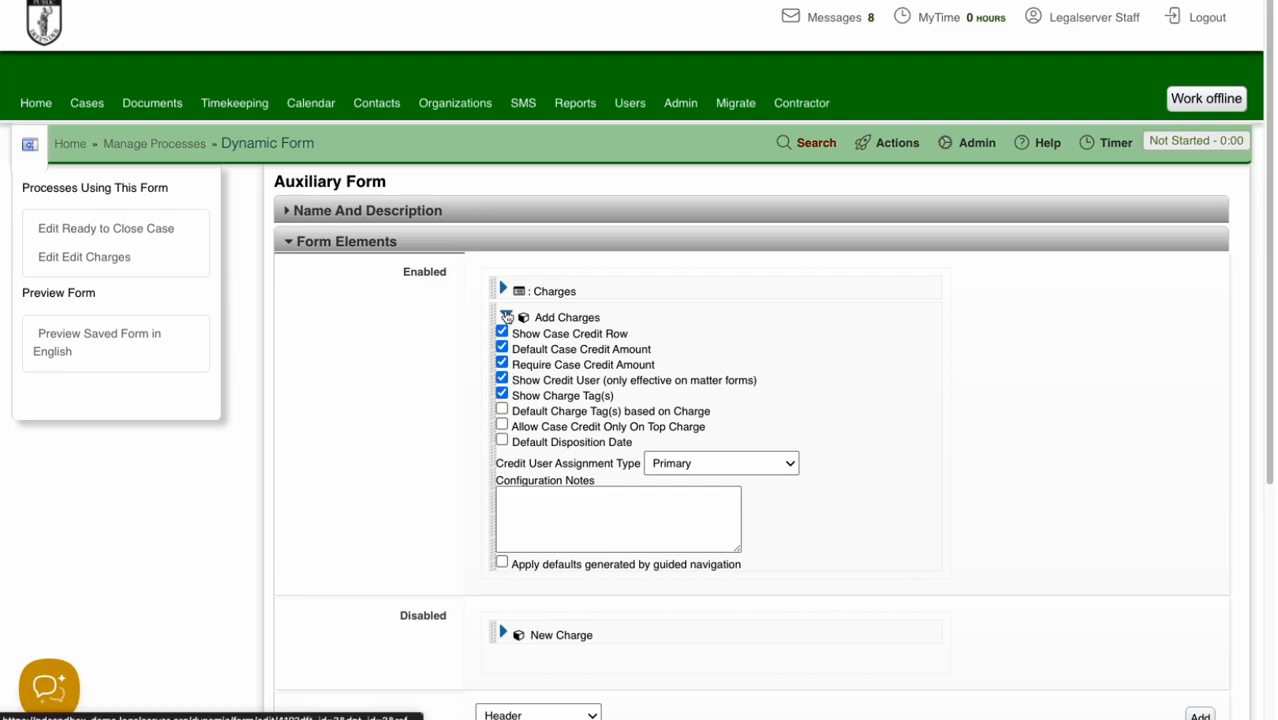
pyautogui.click(505, 316)
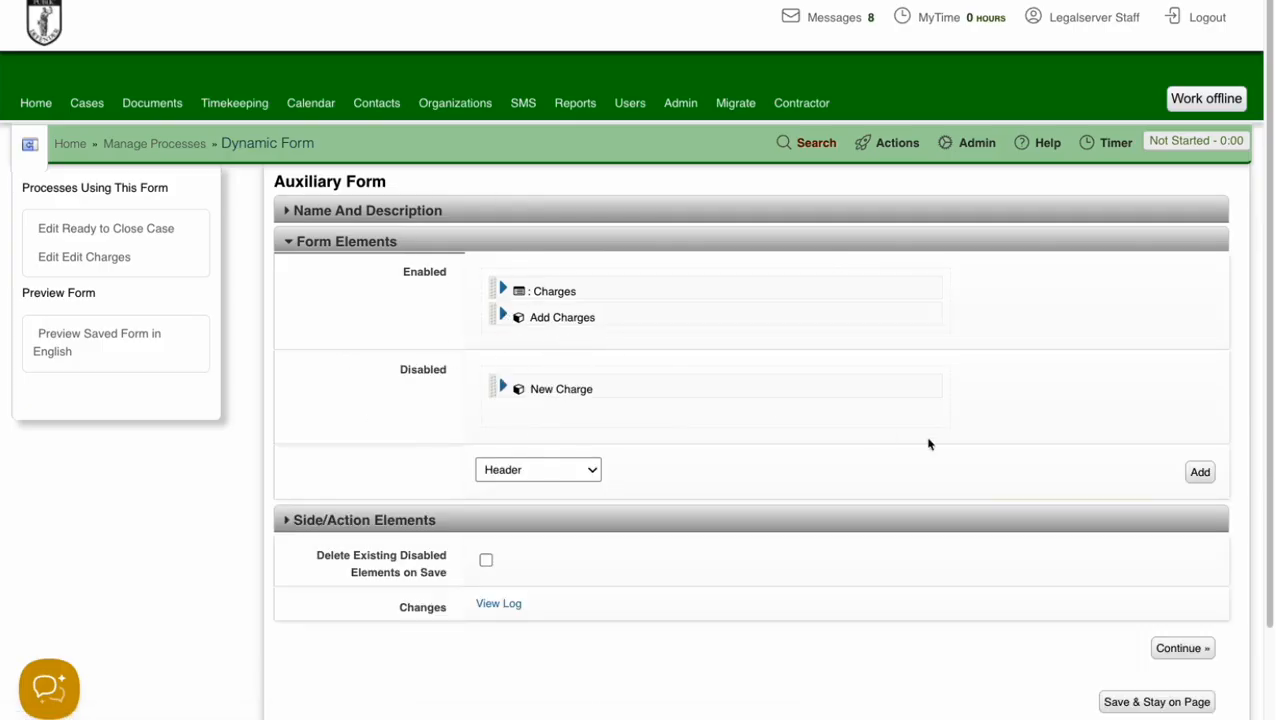
pyautogui.click(1178, 646)
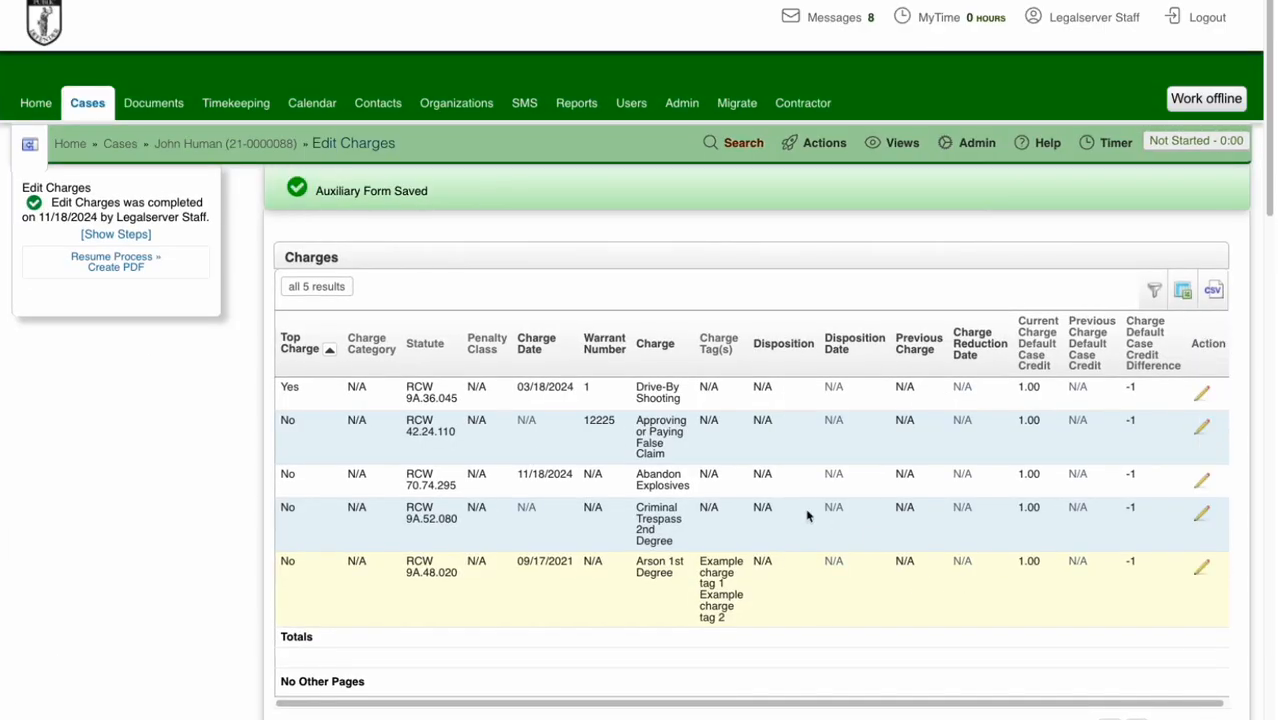
# Return to the case's main profile and start Edit/Add Enhanced Charges from the criminal actions.
pyautogui.scroll(-1, 218, 160)
pyautogui.click(204, 139)
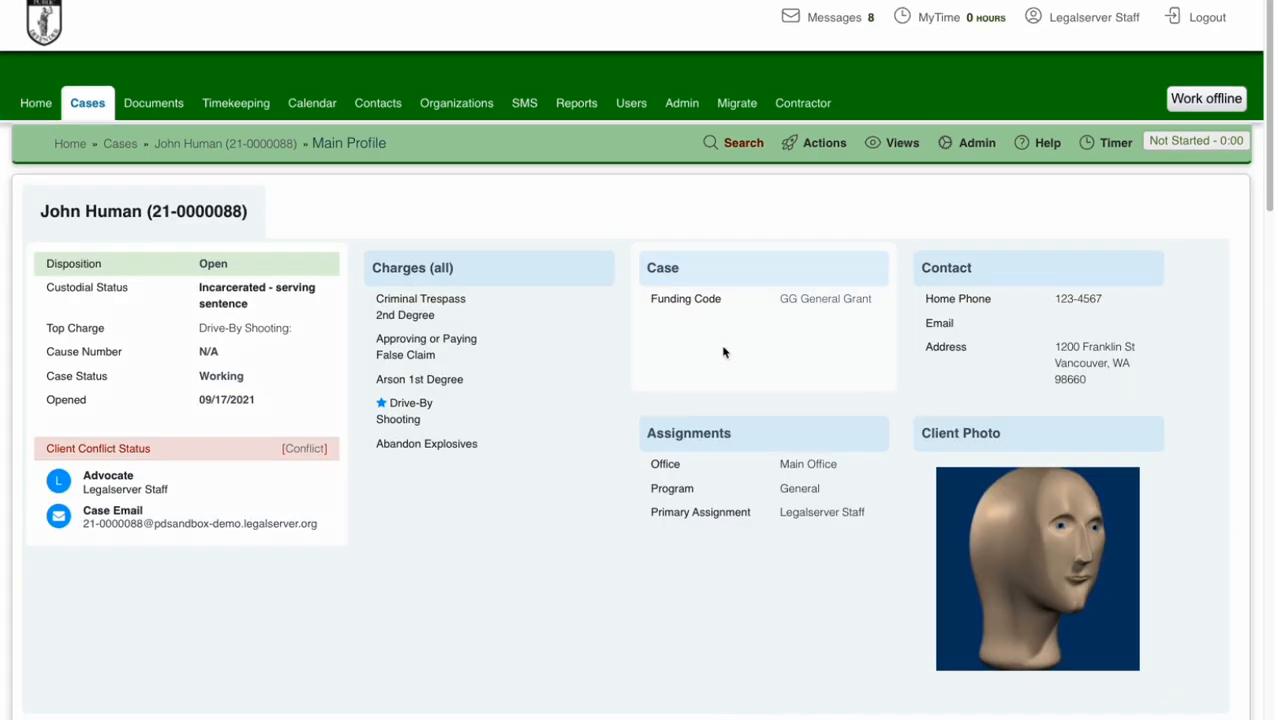
pyautogui.click(815, 145)
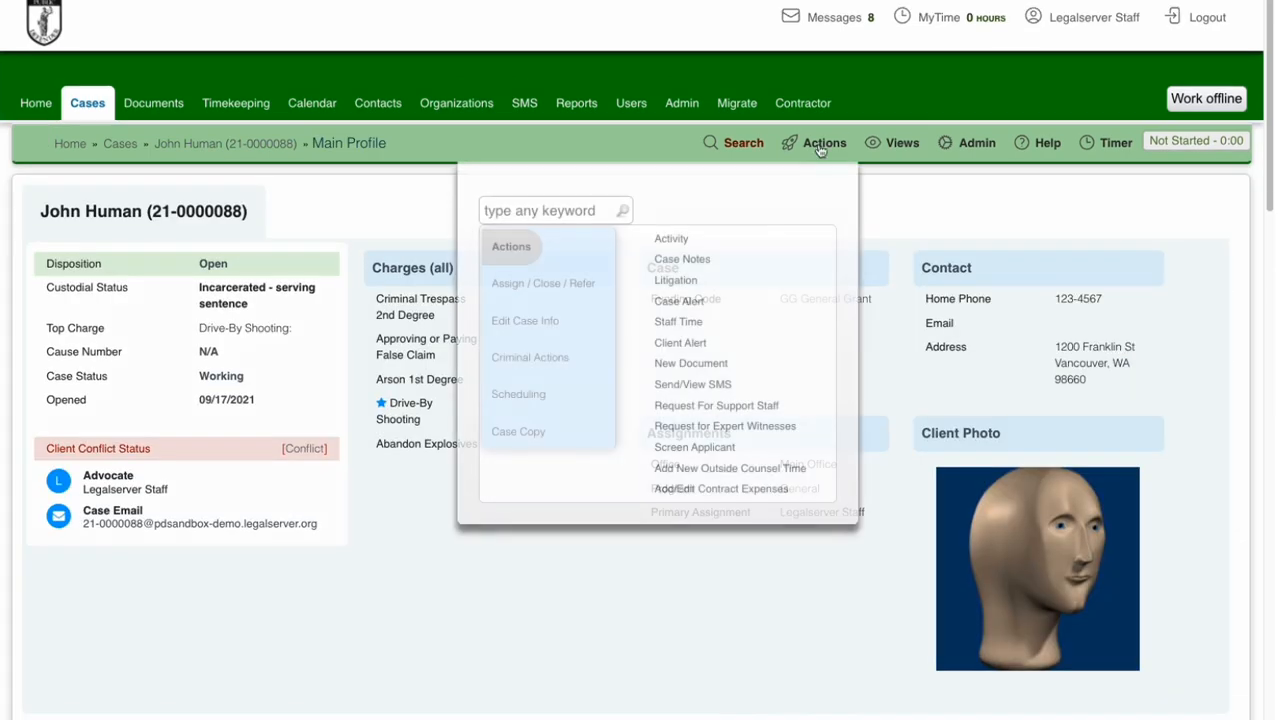
pyautogui.click(559, 366)
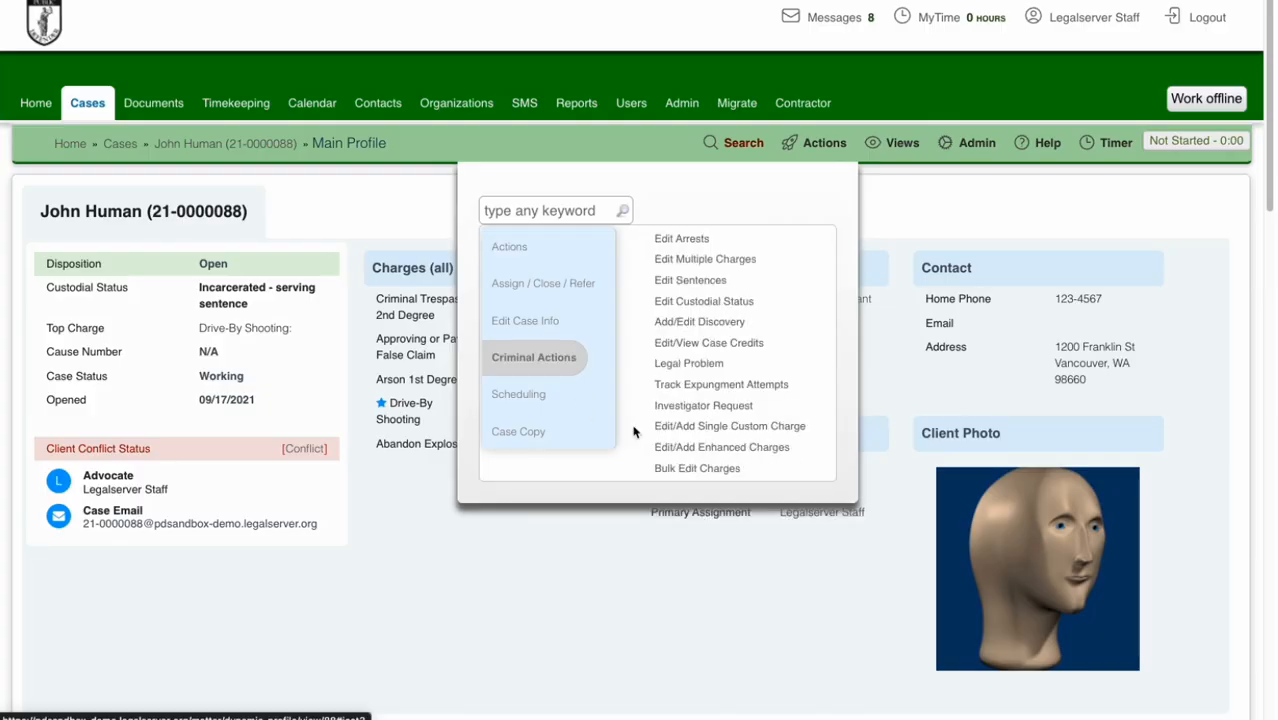
pyautogui.click(732, 453)
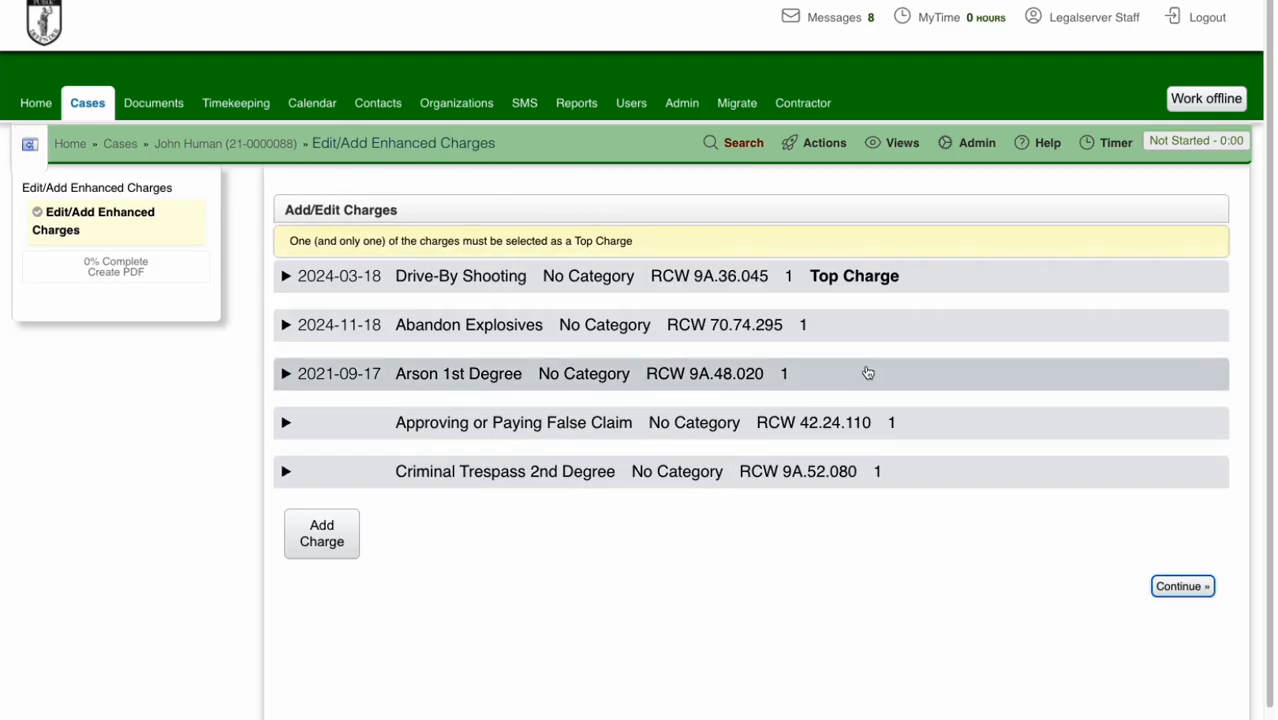
# Expand the Drive-By Shooting top charge and review its date, disposition, custom, warrant and credit fields.
pyautogui.click(285, 277)
pyautogui.scroll(-1, 456, 425)
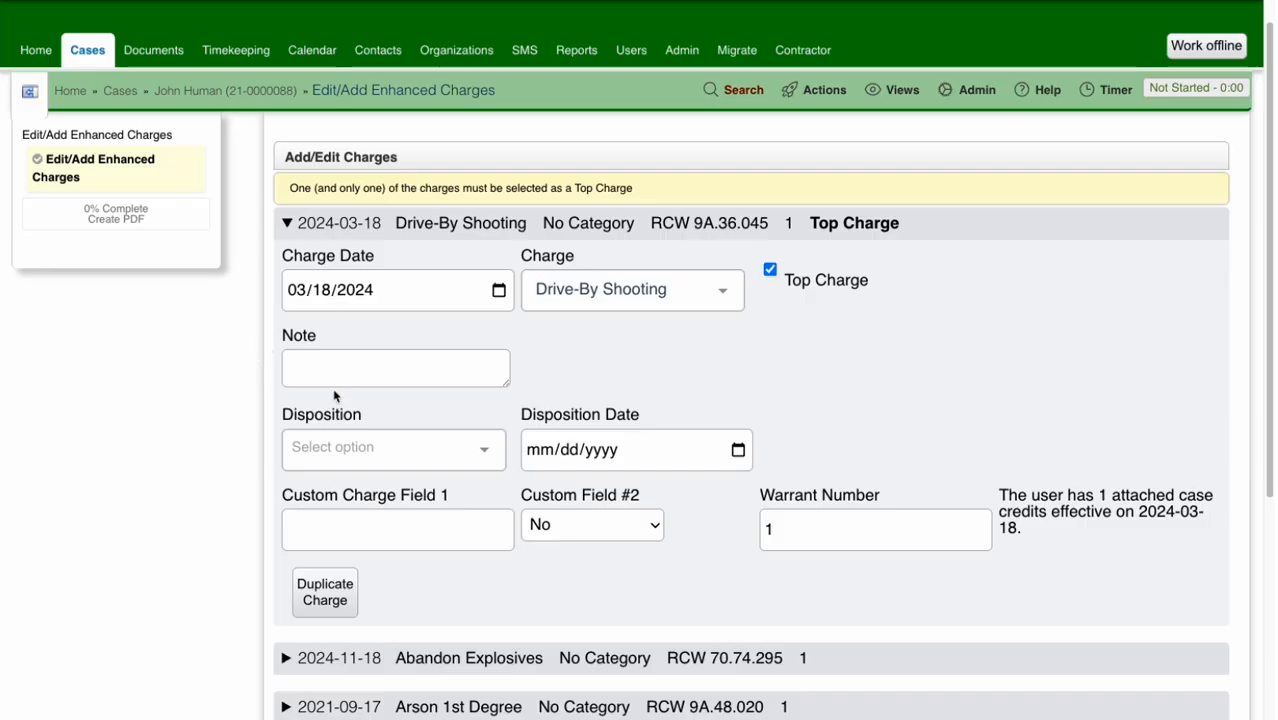
pyautogui.scroll(-1, 340, 512)
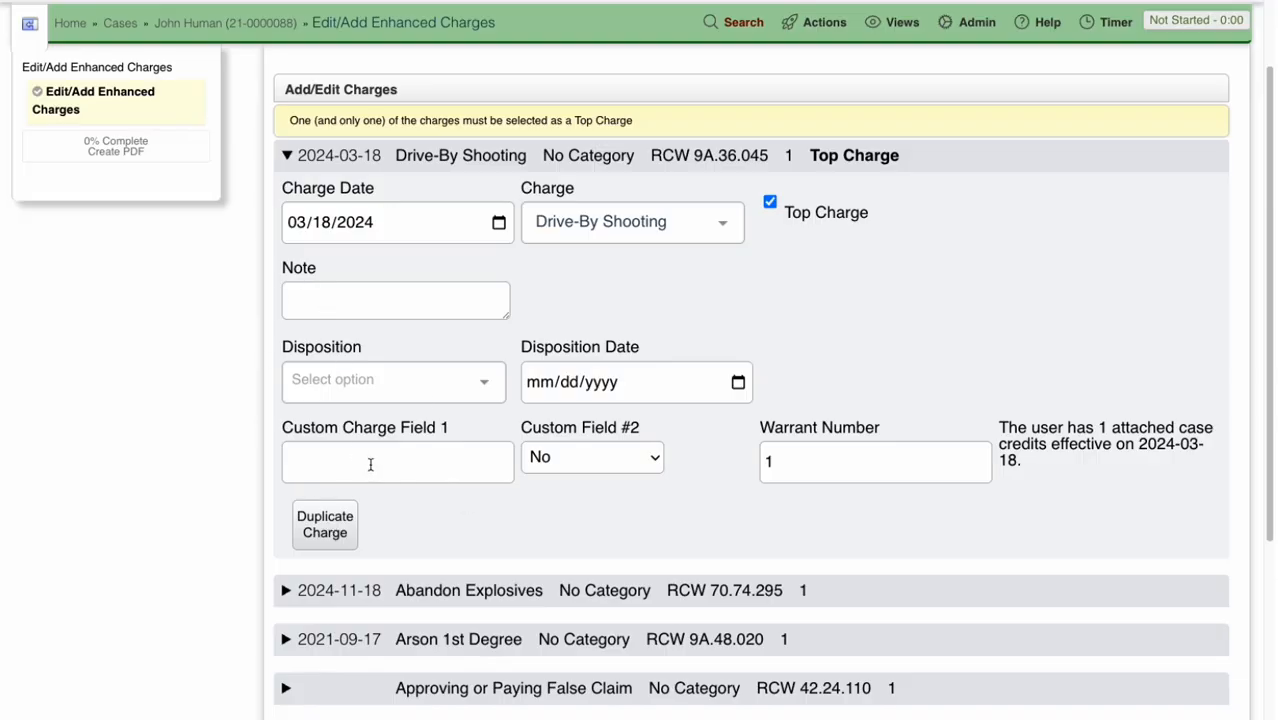
pyautogui.scroll(-3, 449, 451)
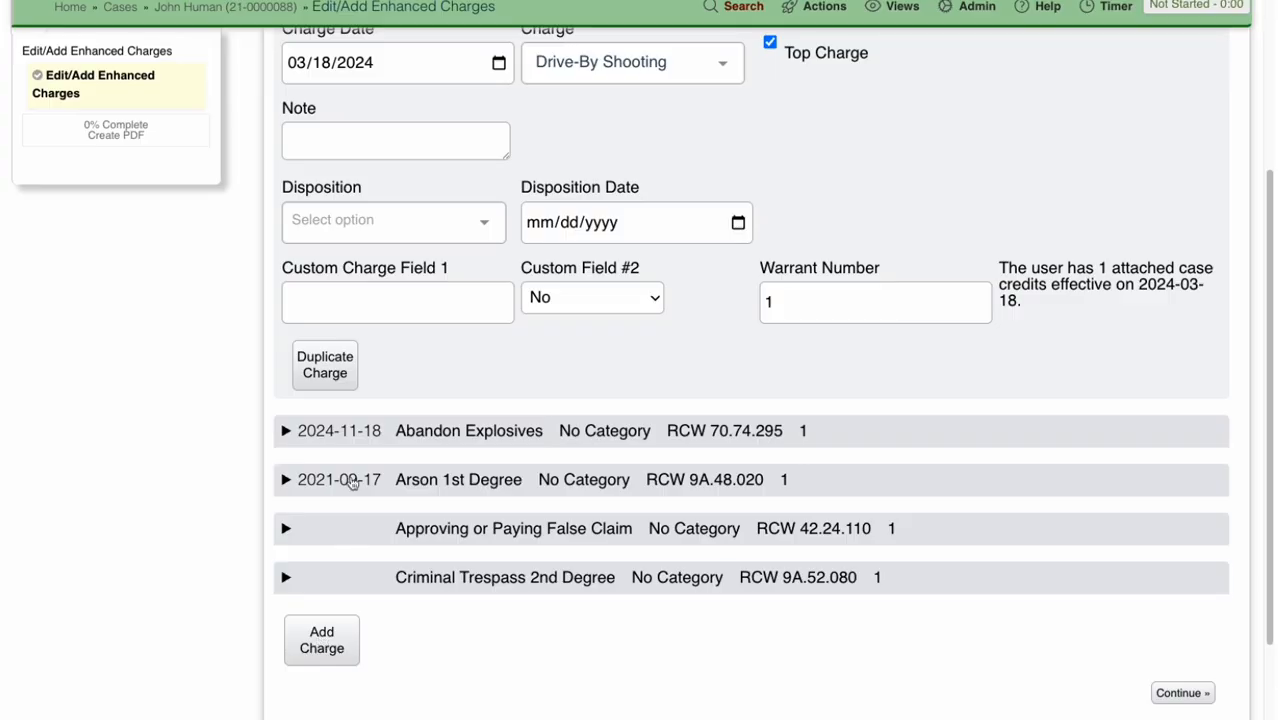
# Add a new charge entry, search its charge options for "d", and dismiss the results without selecting one.
pyautogui.click(322, 645)
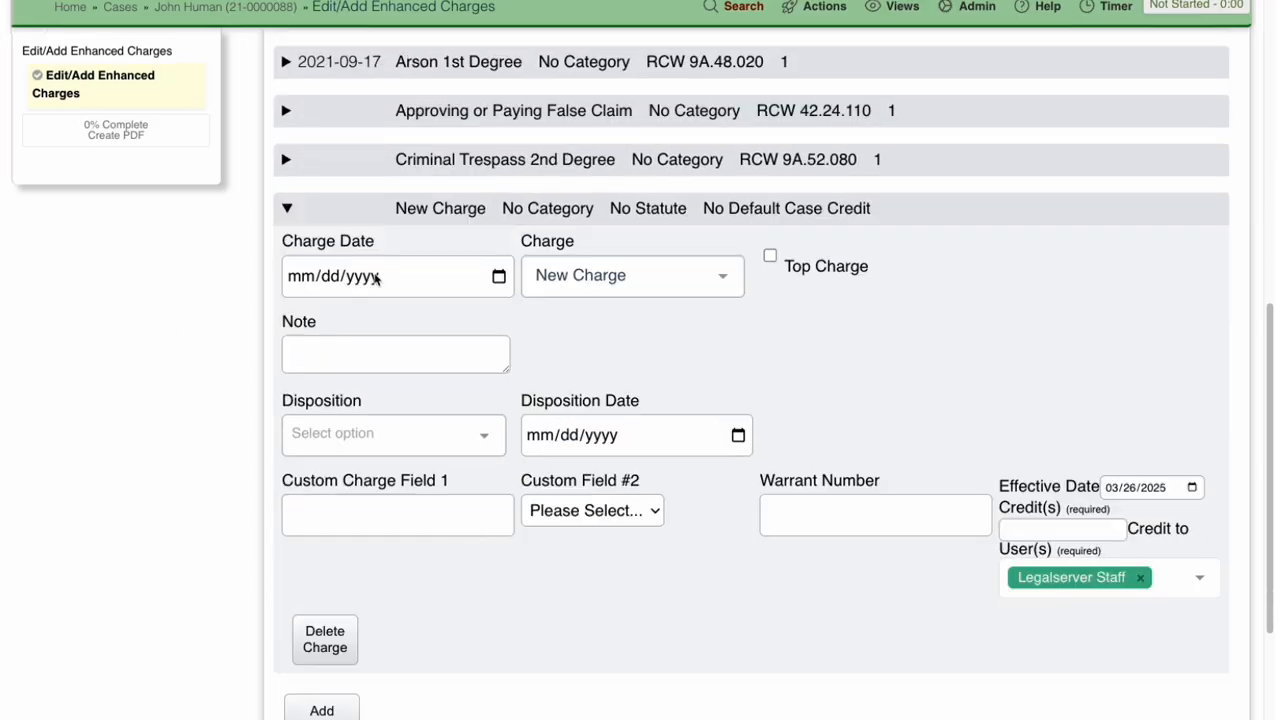
pyautogui.click(720, 283)
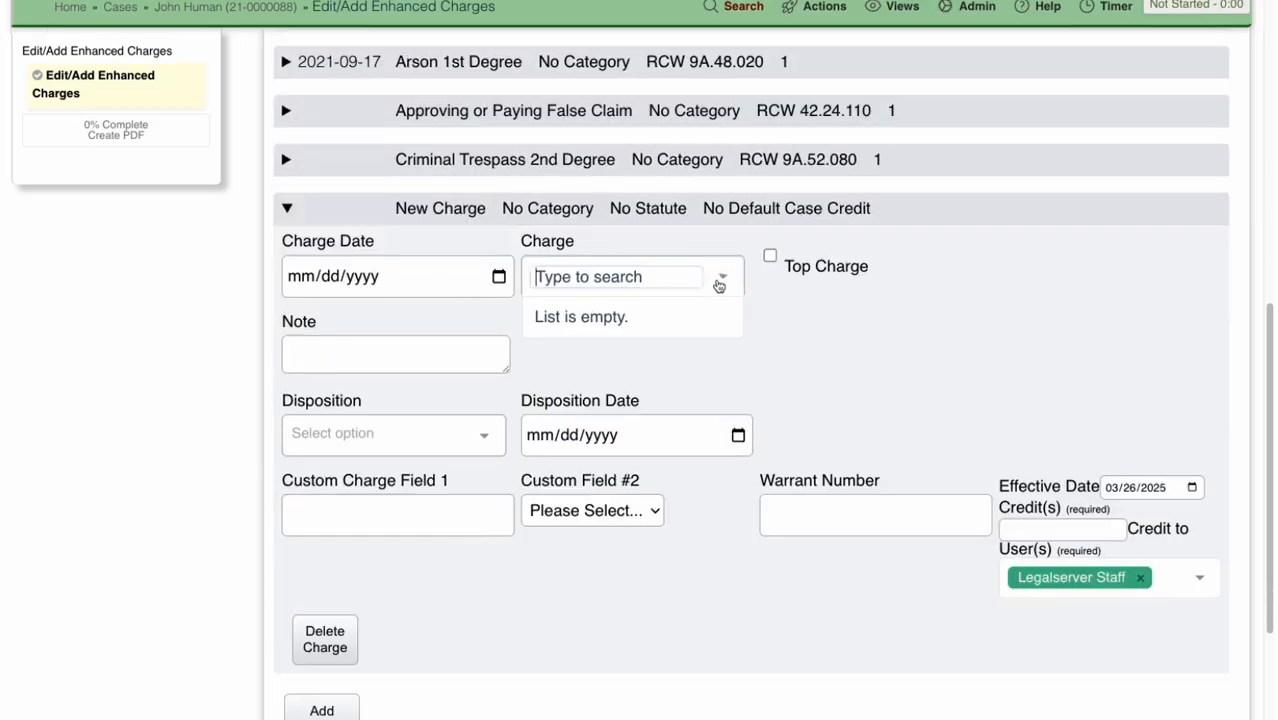
pyautogui.write('d')
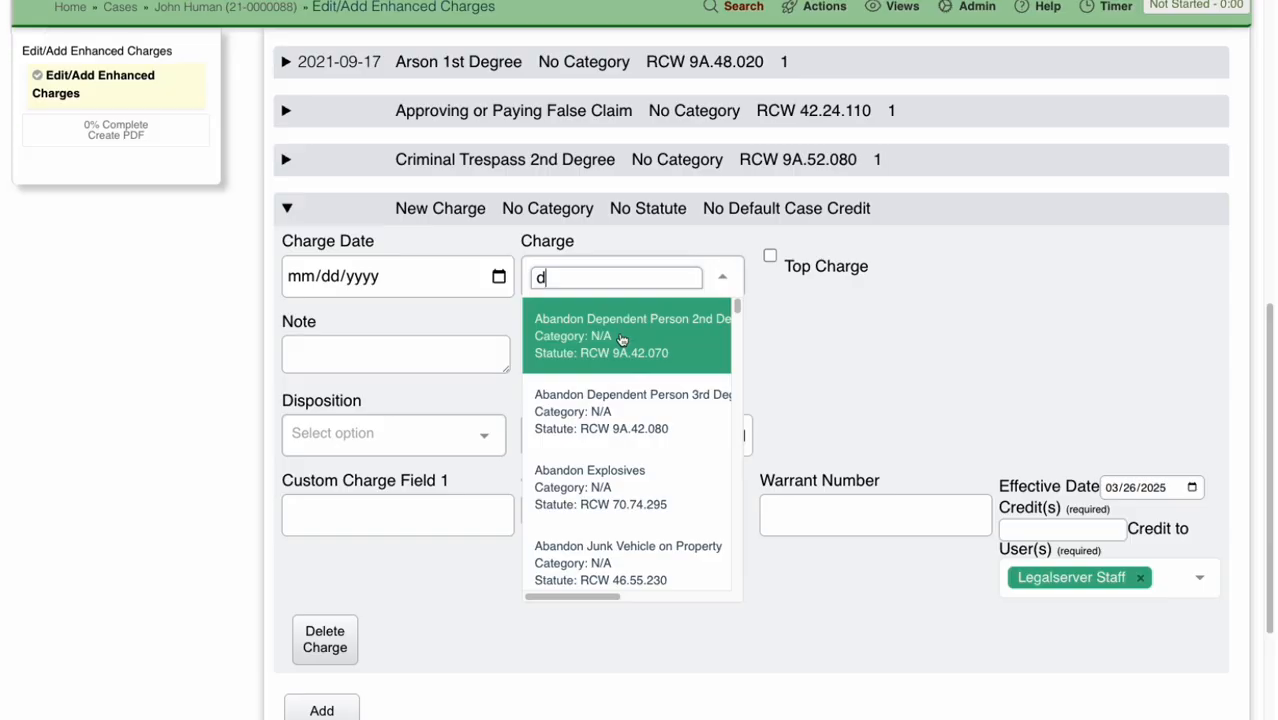
pyautogui.click(862, 343)
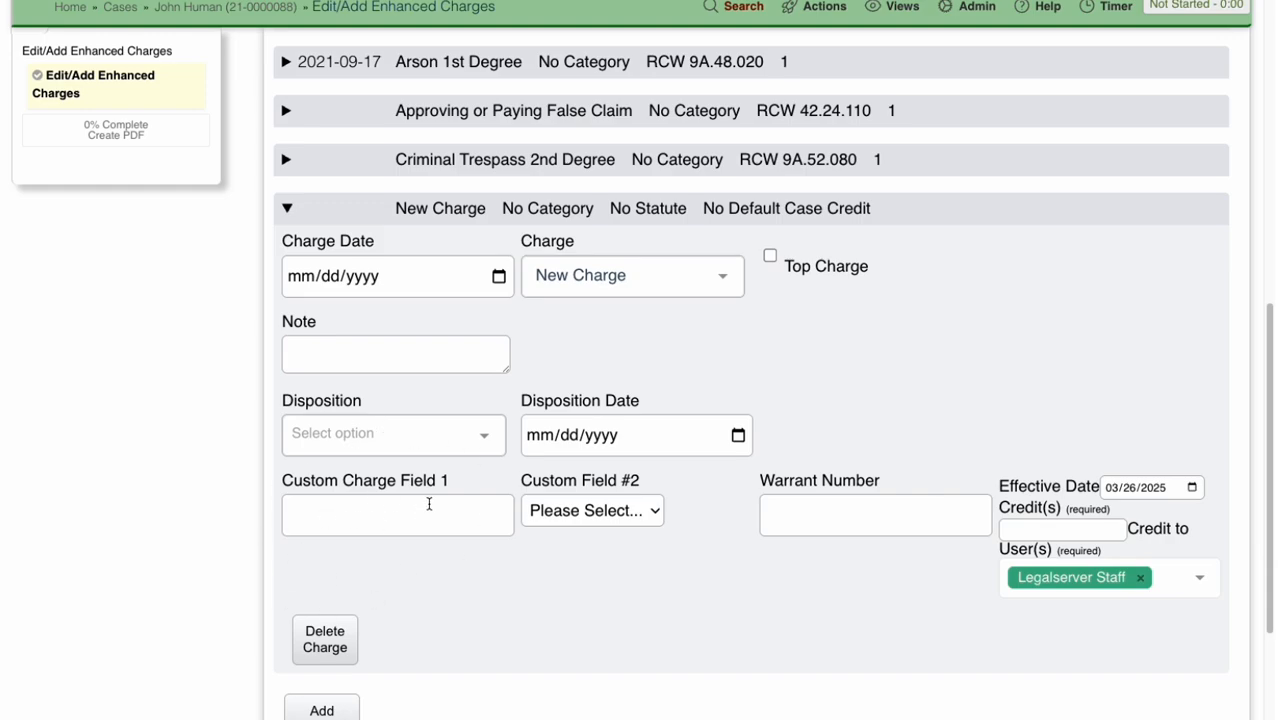
pyautogui.scroll(-1, 516, 533)
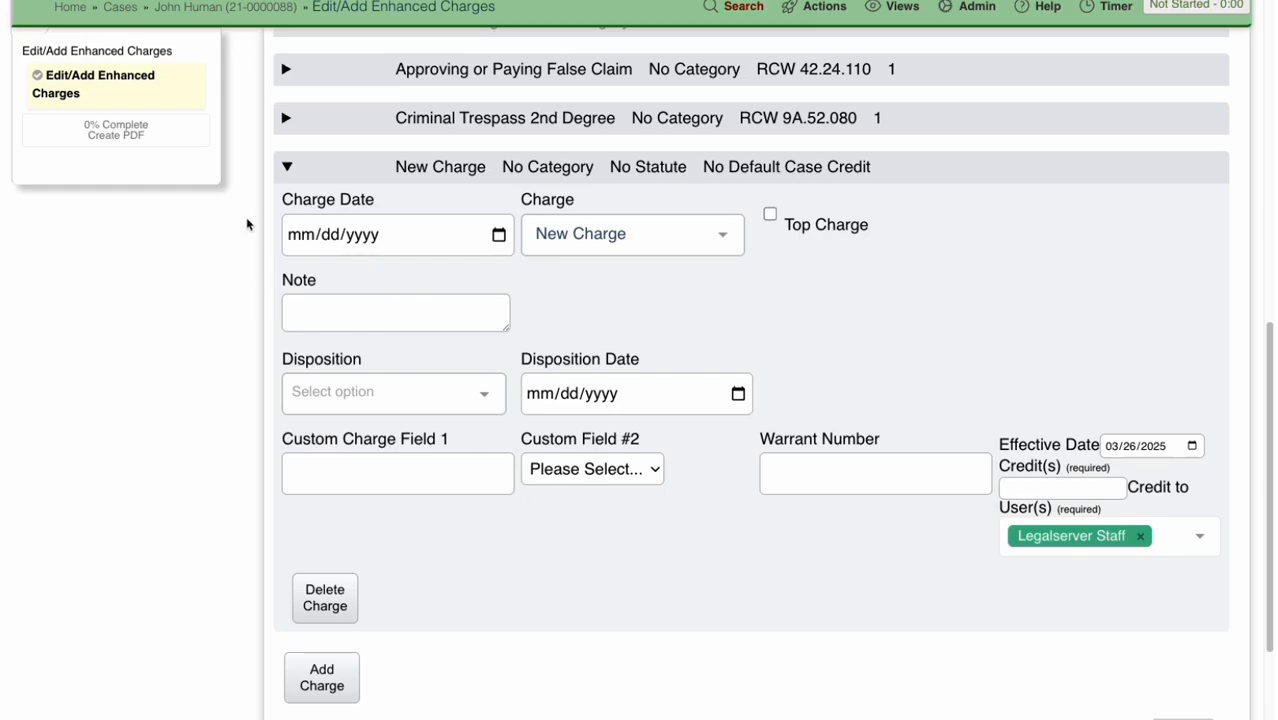
# Collapse the new charge entry and the Drive-By Shooting charge entry.
pyautogui.click(287, 176)
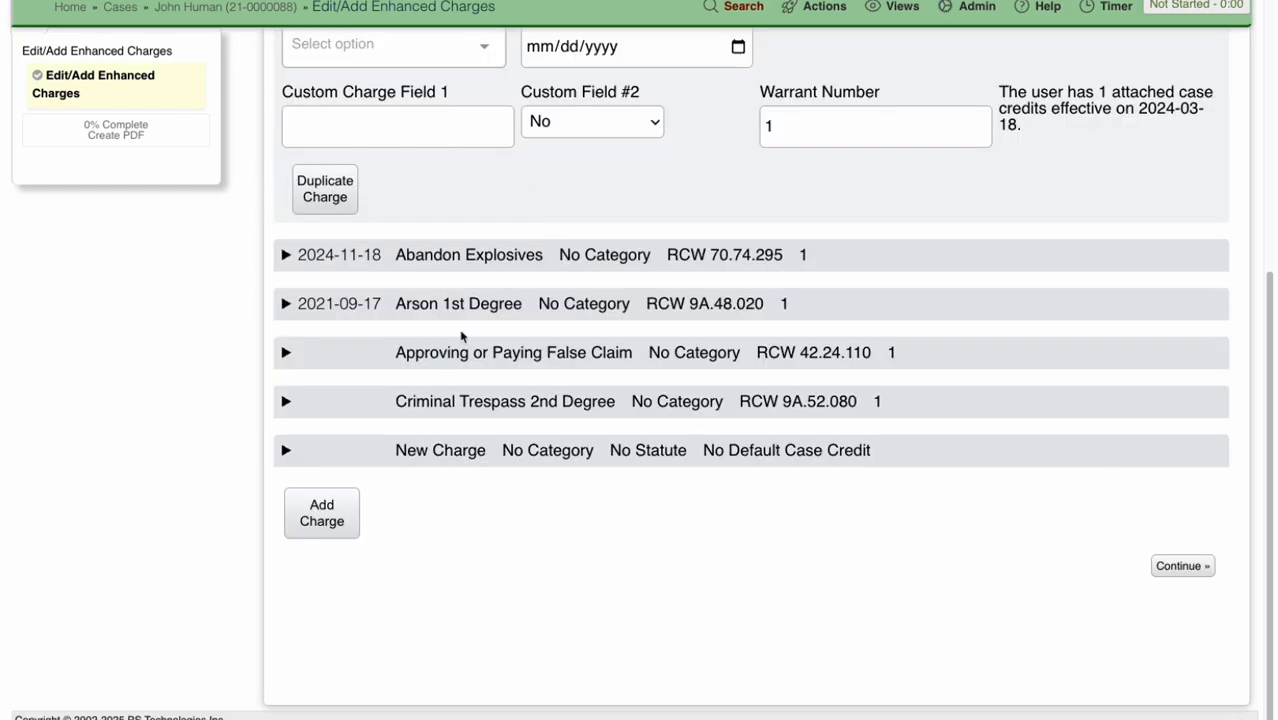
pyautogui.scroll(5, 452, 330)
pyautogui.click(284, 113)
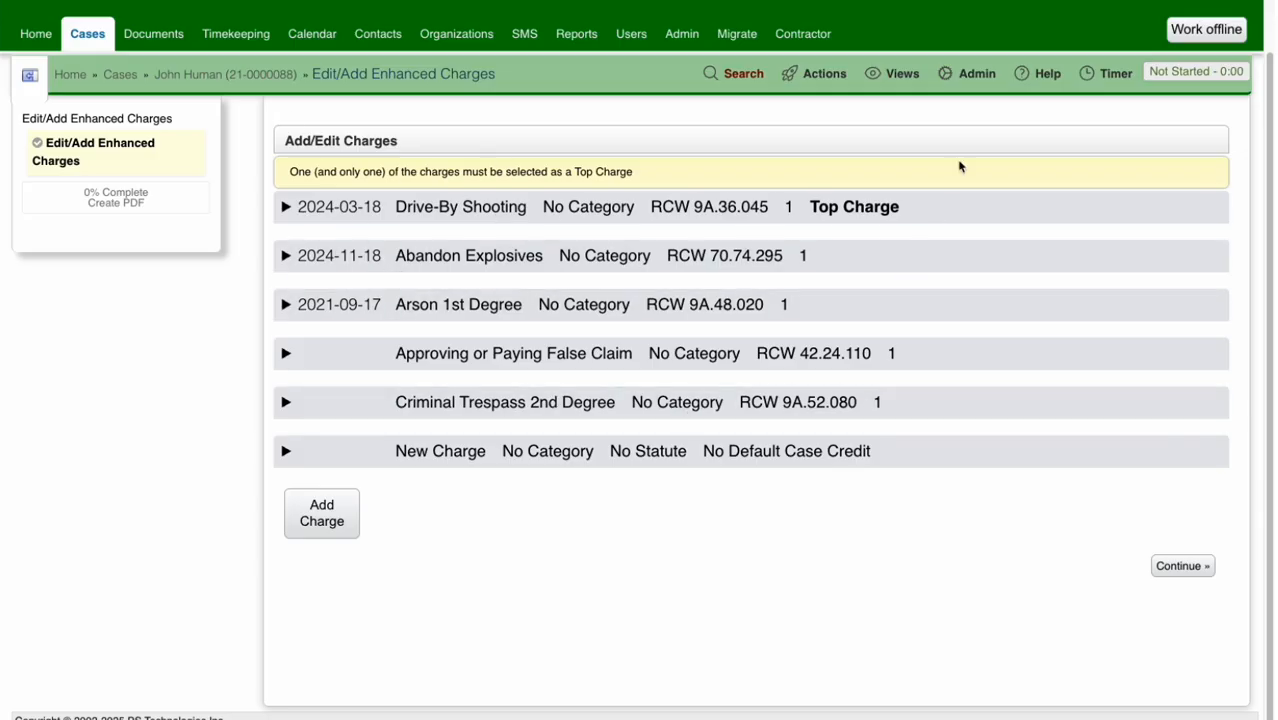
# Open the enhanced charges form for editing and expand the enabled Enhanced Charges element to show its settings.
pyautogui.click(978, 80)
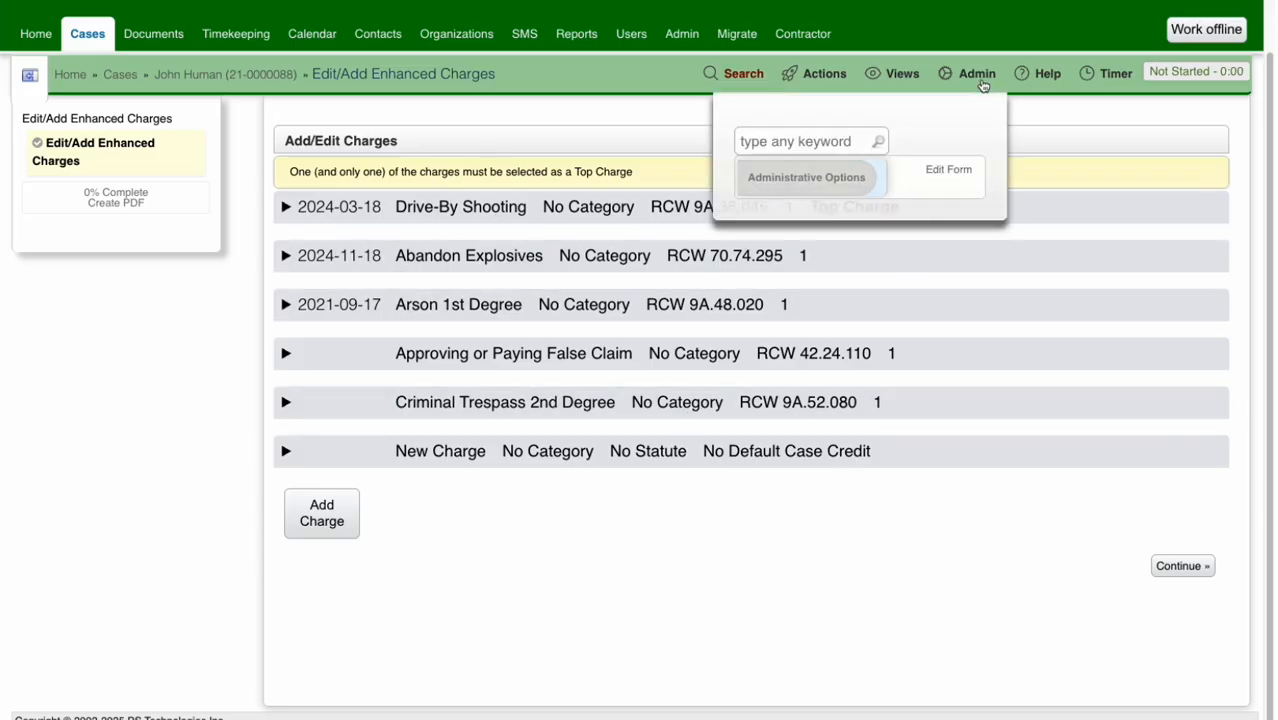
pyautogui.click(962, 169)
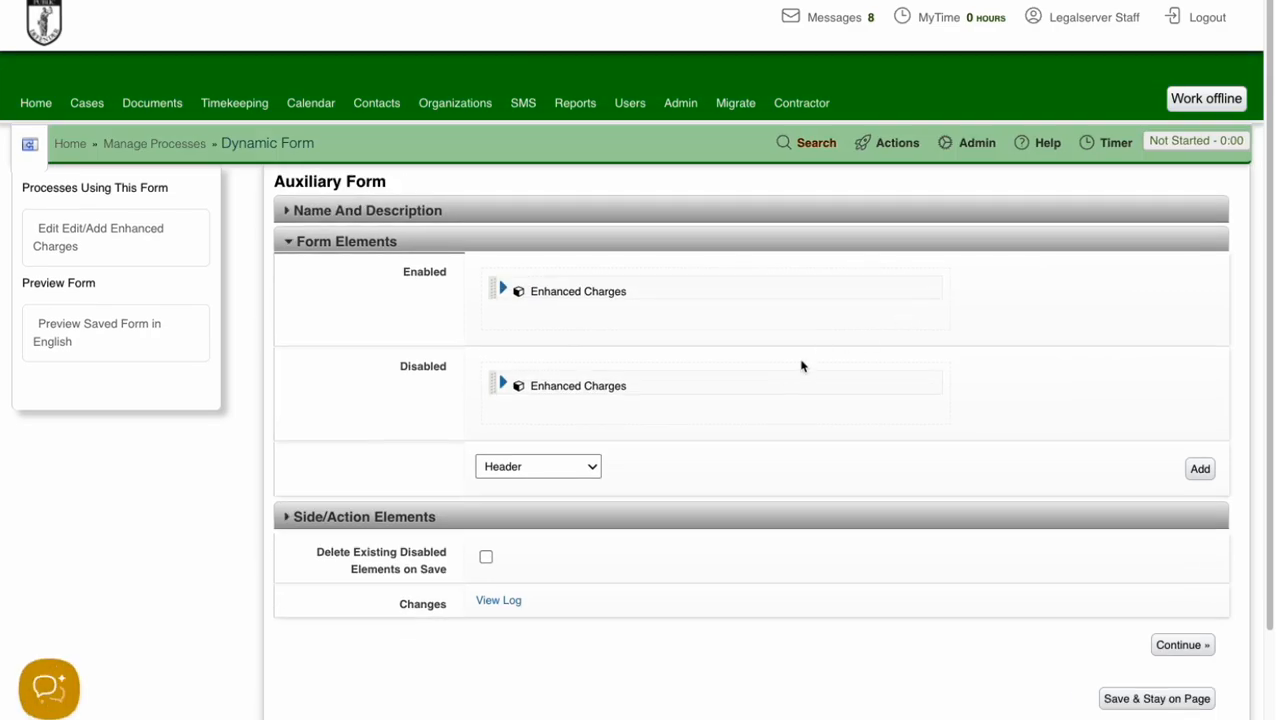
pyautogui.click(505, 290)
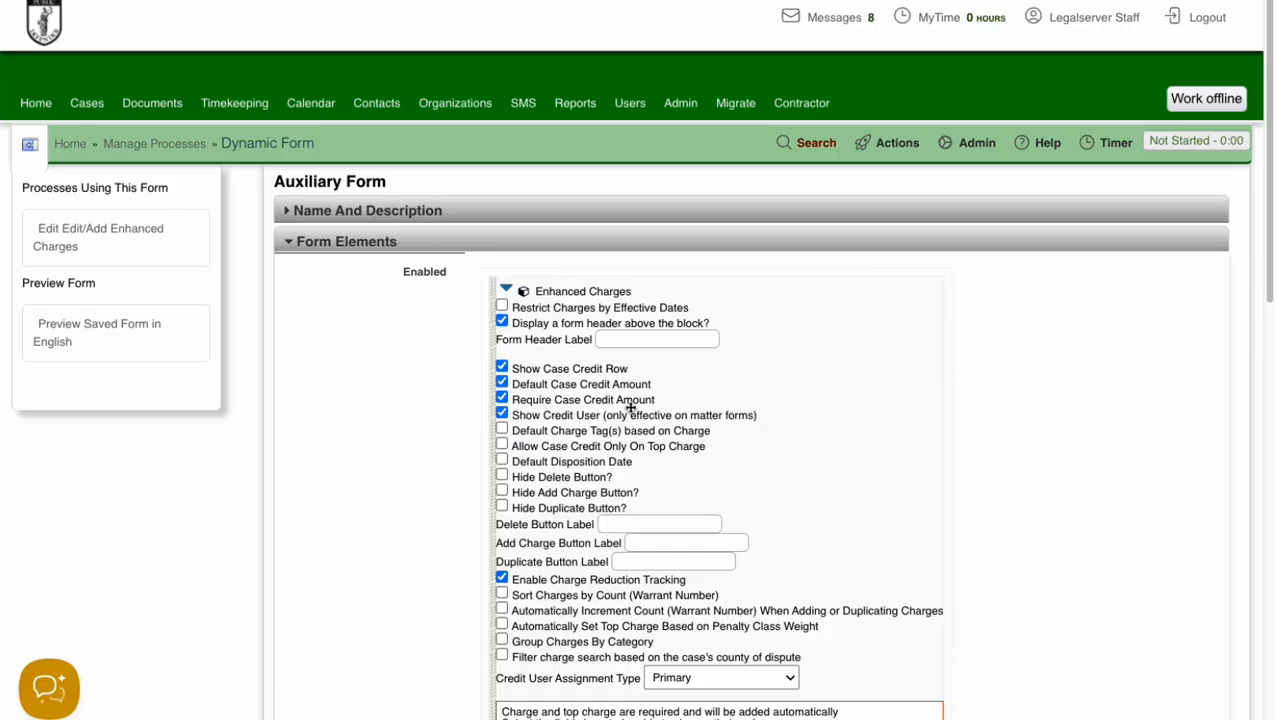
# Review the Enhanced Charges element's header, case credit, button, sorting and grouping options and its list of included fields.
pyautogui.scroll(-2, 717, 443)
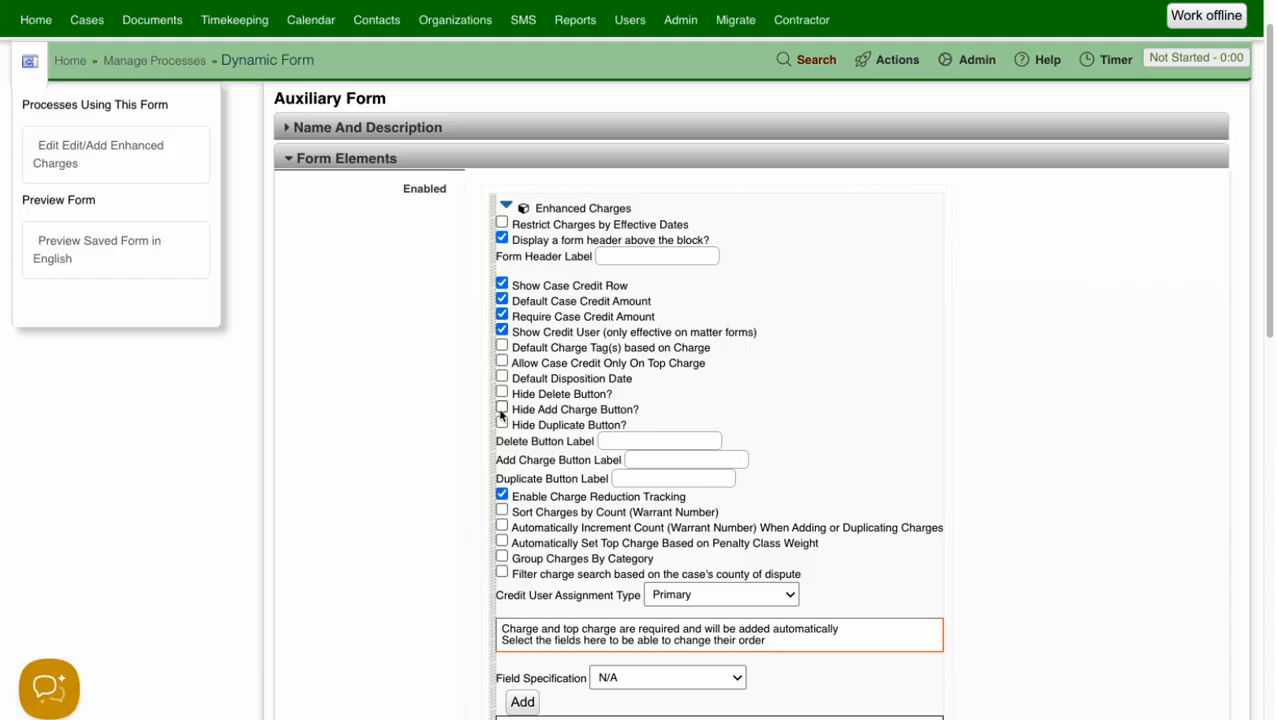
pyautogui.scroll(-1, 568, 452)
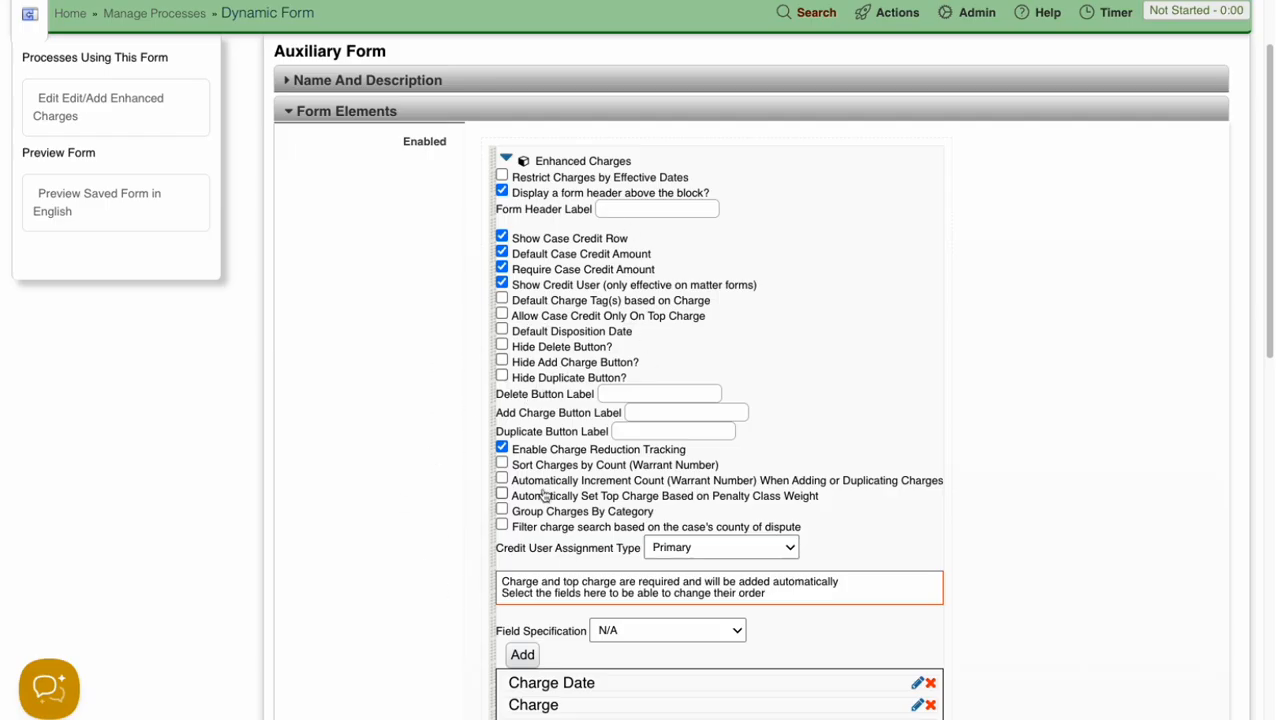
pyautogui.scroll(-2, 545, 499)
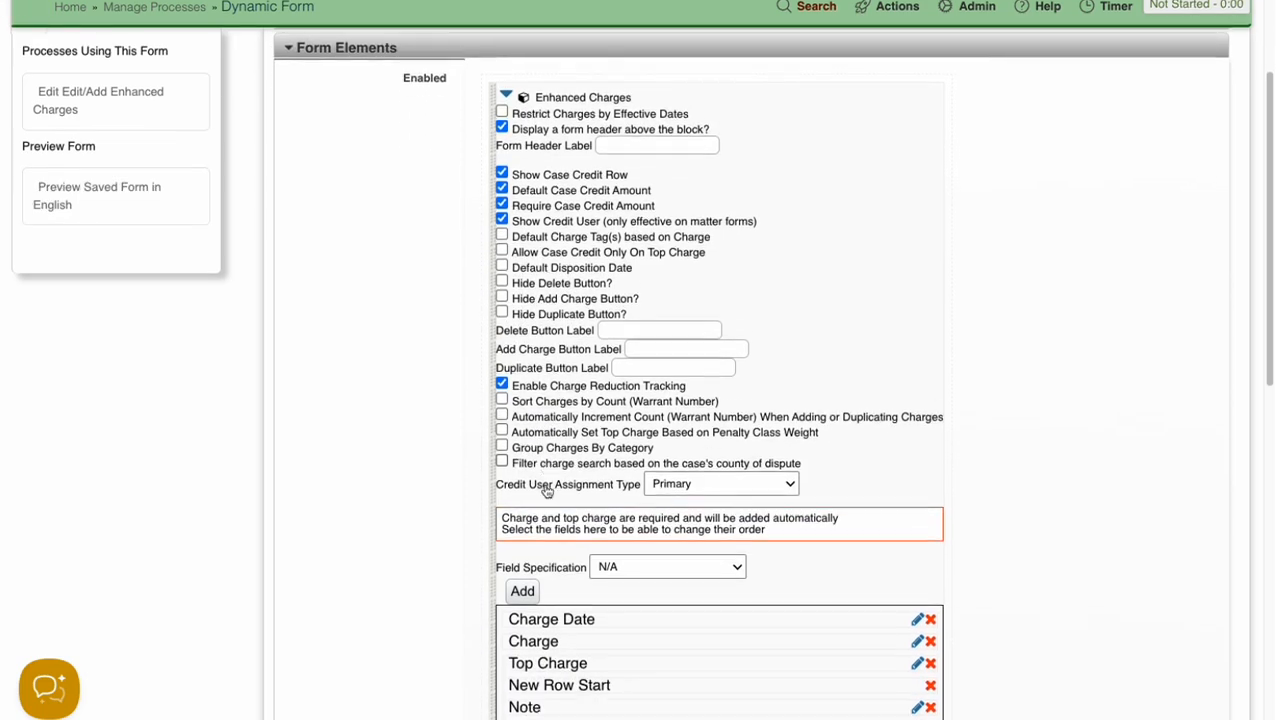
pyautogui.scroll(-5, 547, 490)
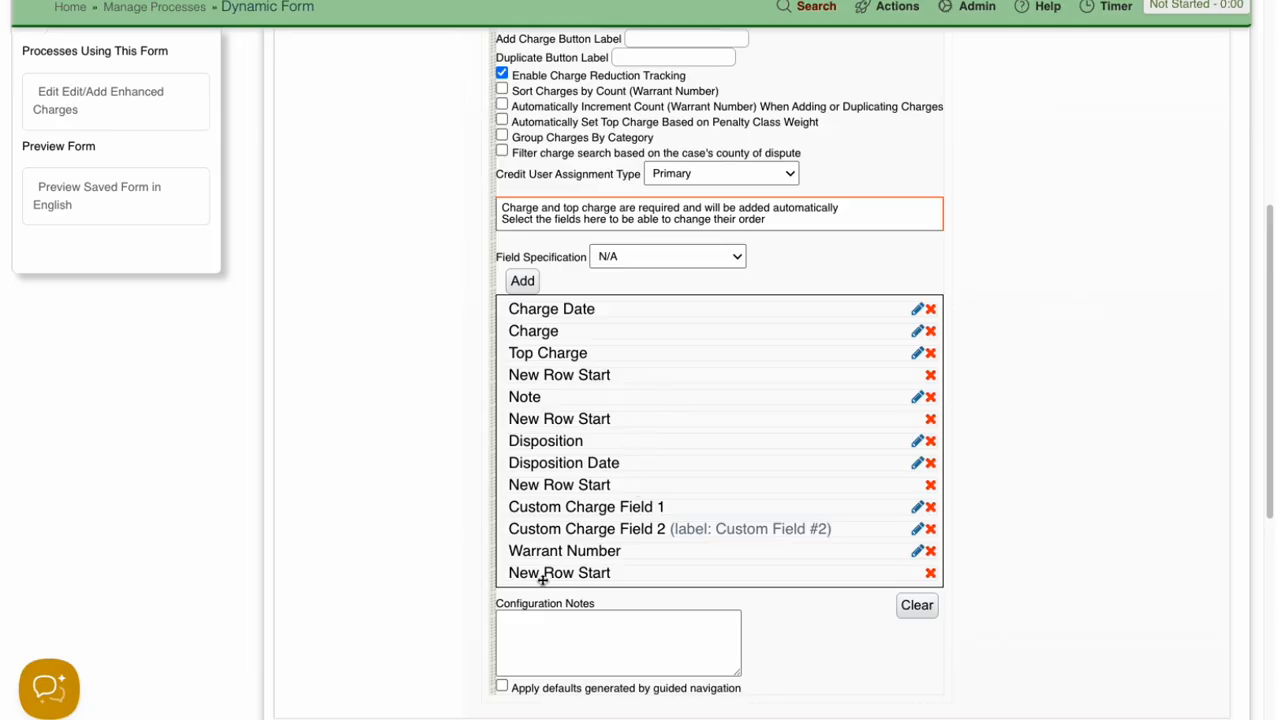
# Try to add the Note field to the Enhanced Charges element's field list a second time.
pyautogui.click(684, 262)
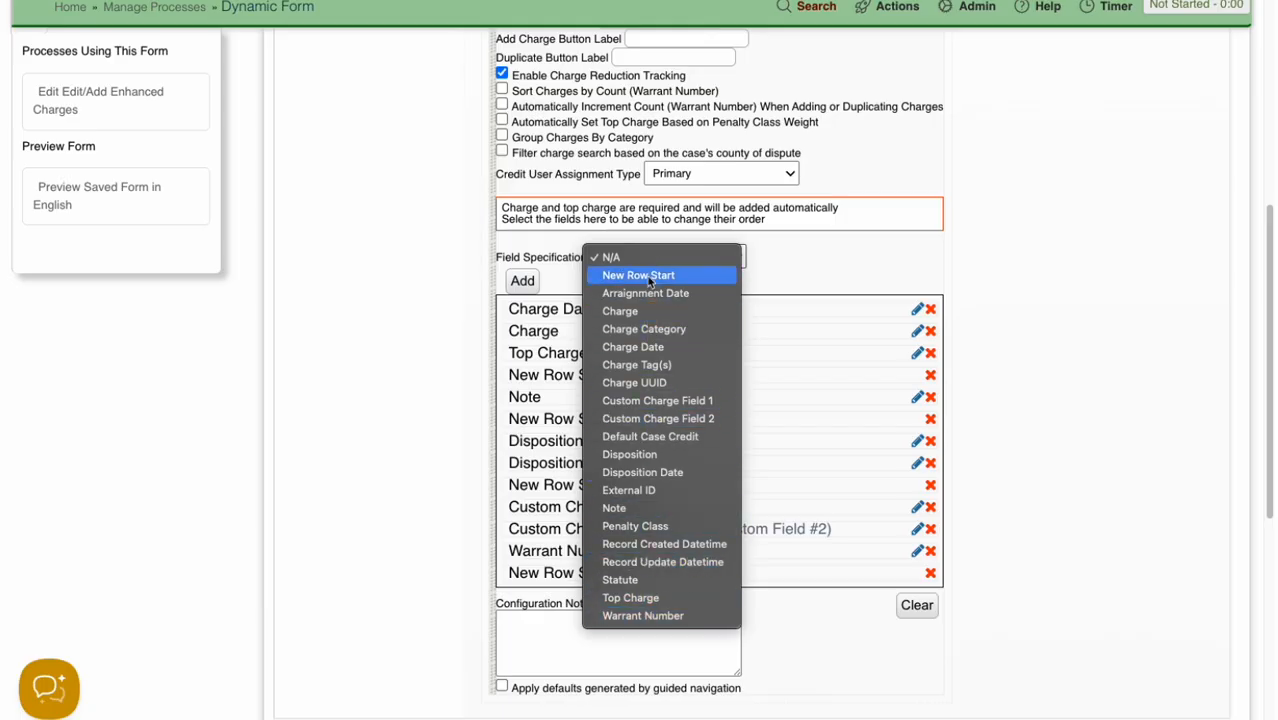
pyautogui.click(655, 509)
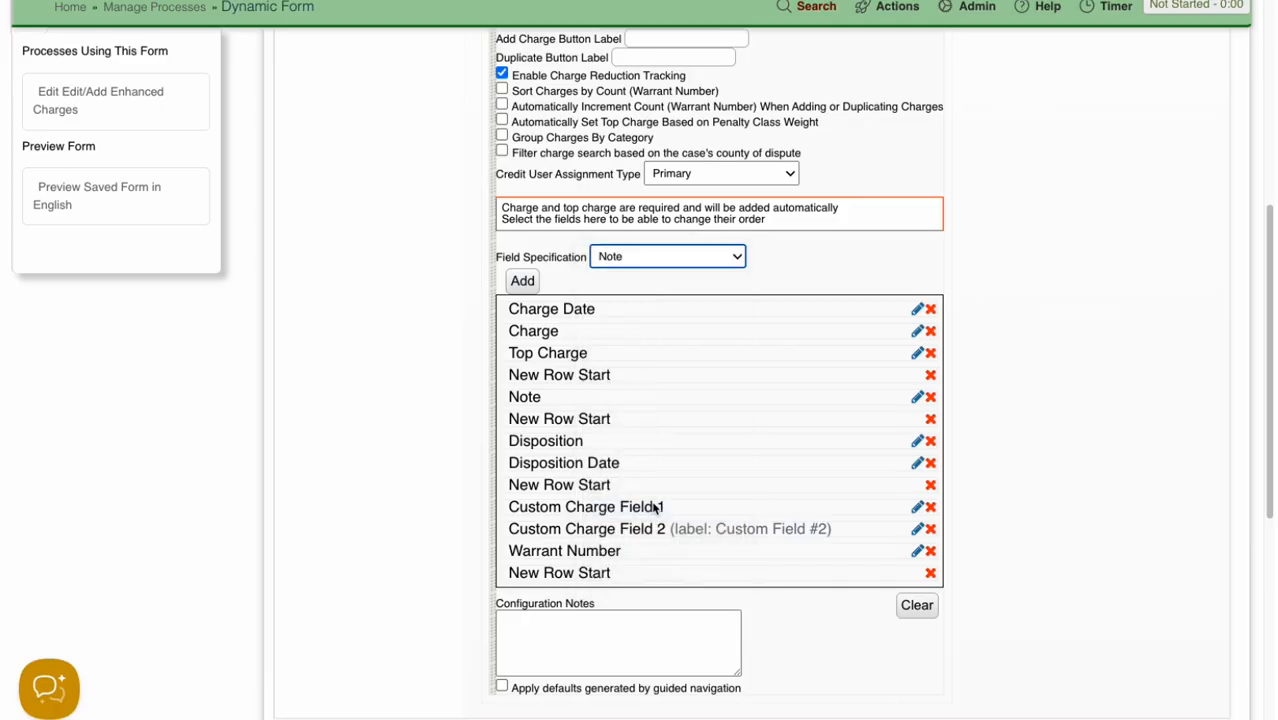
pyautogui.click(521, 282)
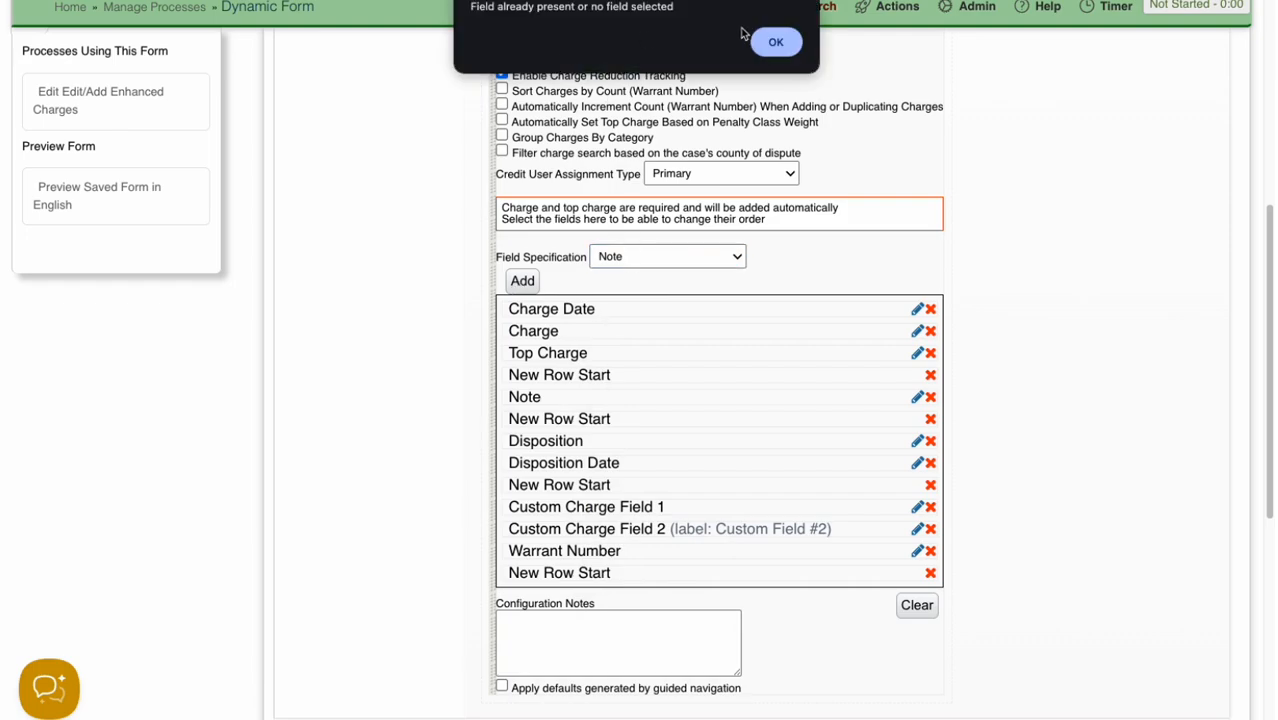
pyautogui.click(776, 43)
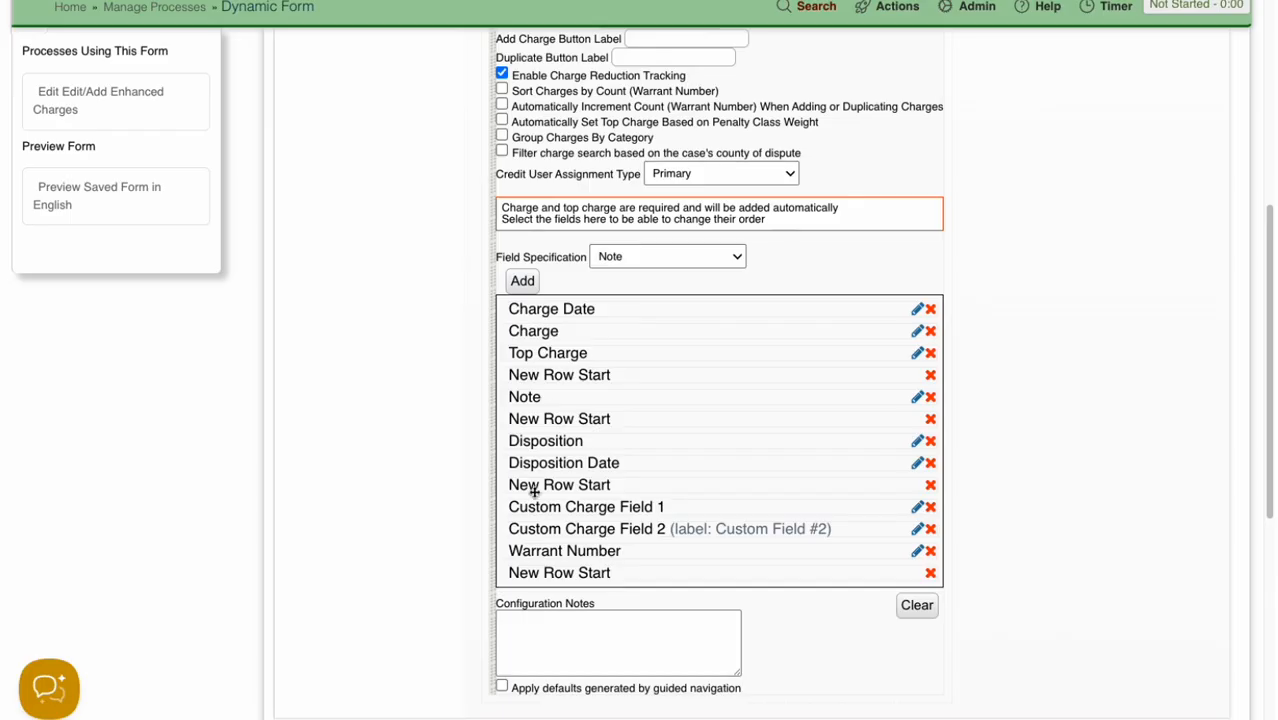
# Add the External ID field to the Enhanced Charges element and review its required, hidden, read-only, label and default options.
pyautogui.click(725, 259)
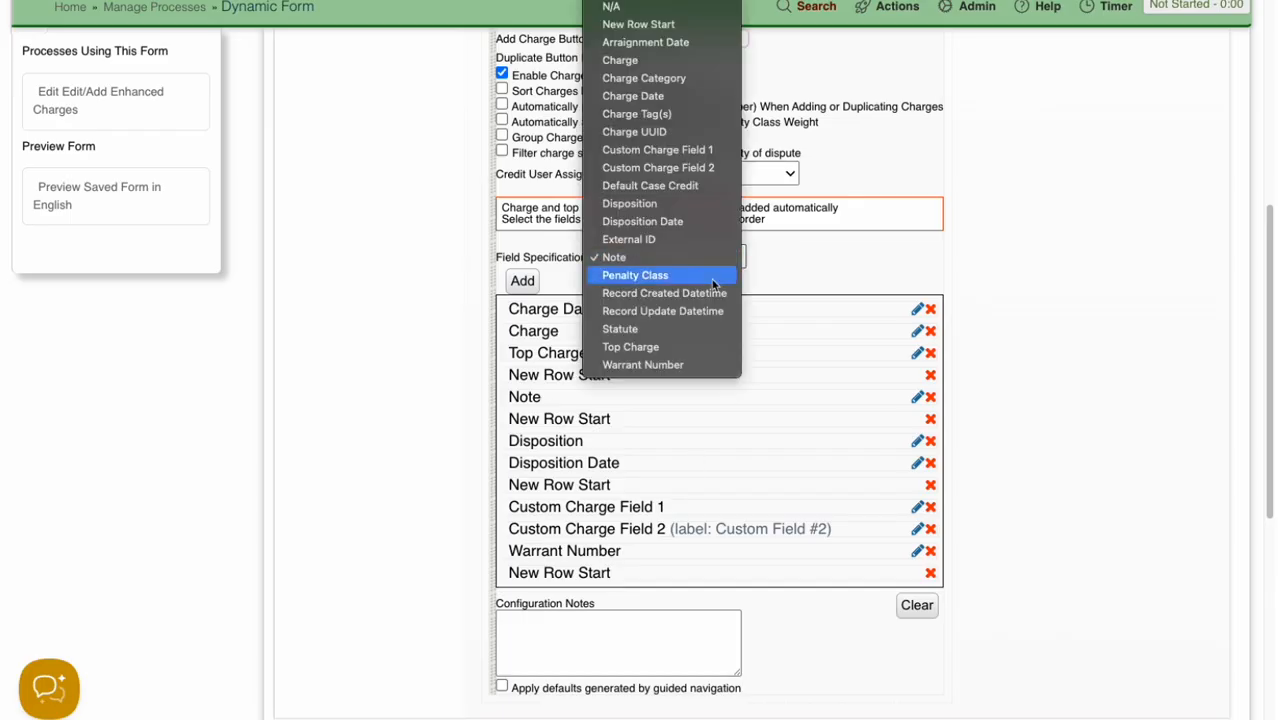
pyautogui.click(676, 242)
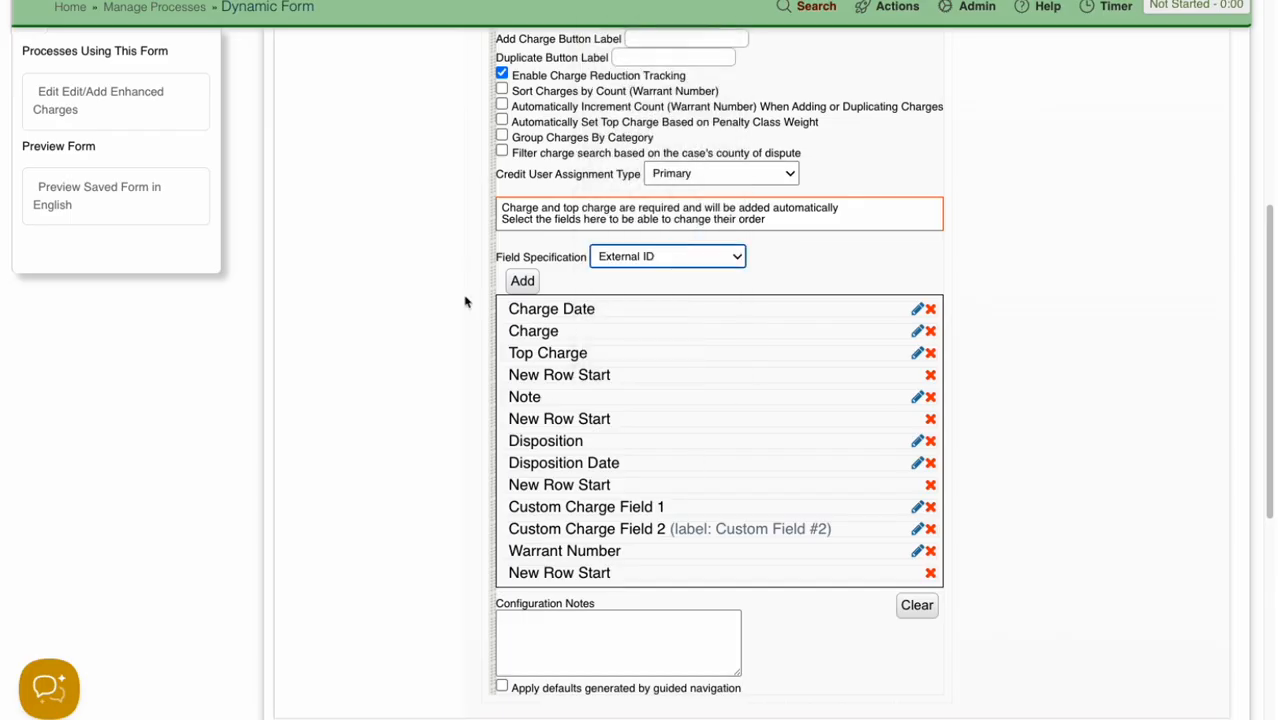
pyautogui.click(533, 290)
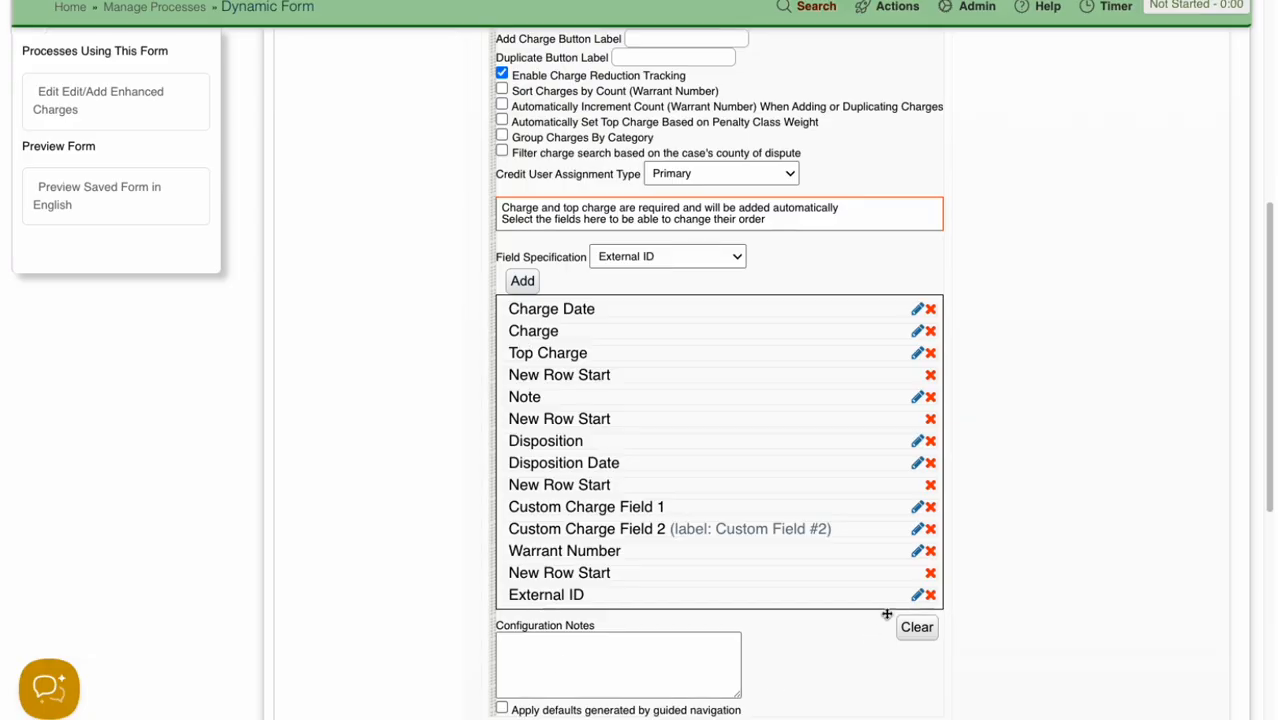
pyautogui.click(916, 596)
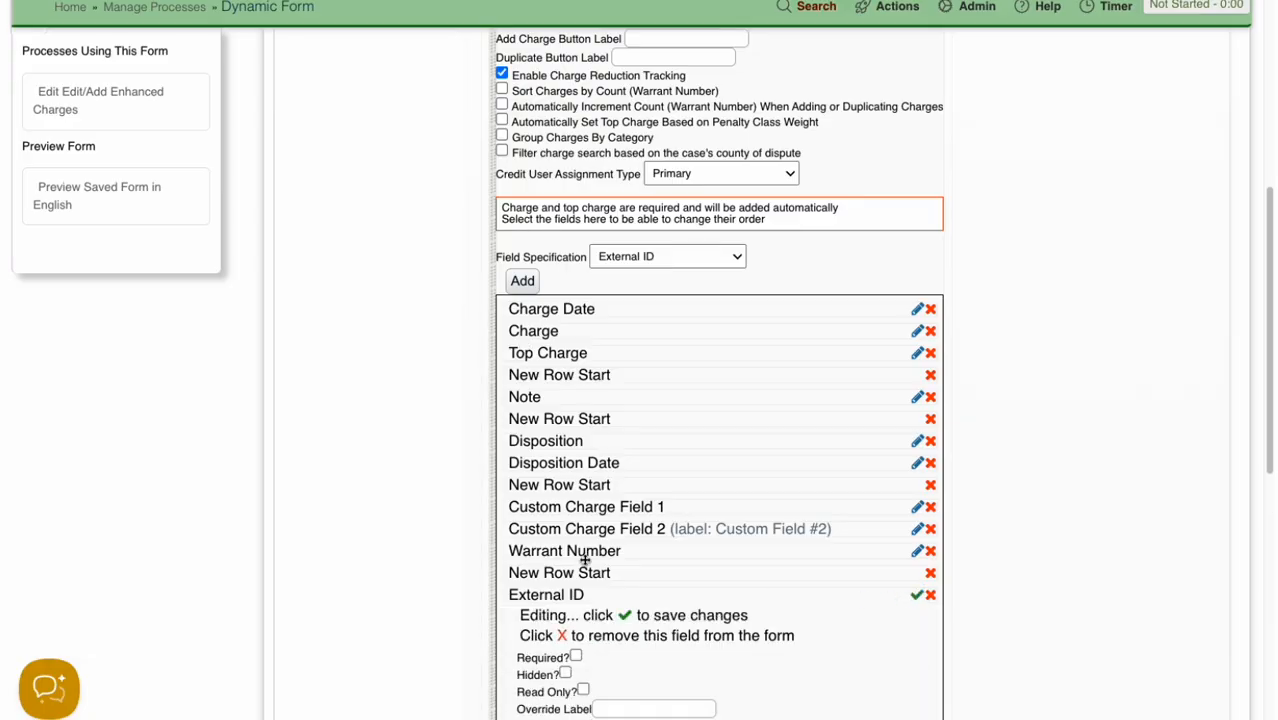
pyautogui.scroll(-3, 584, 560)
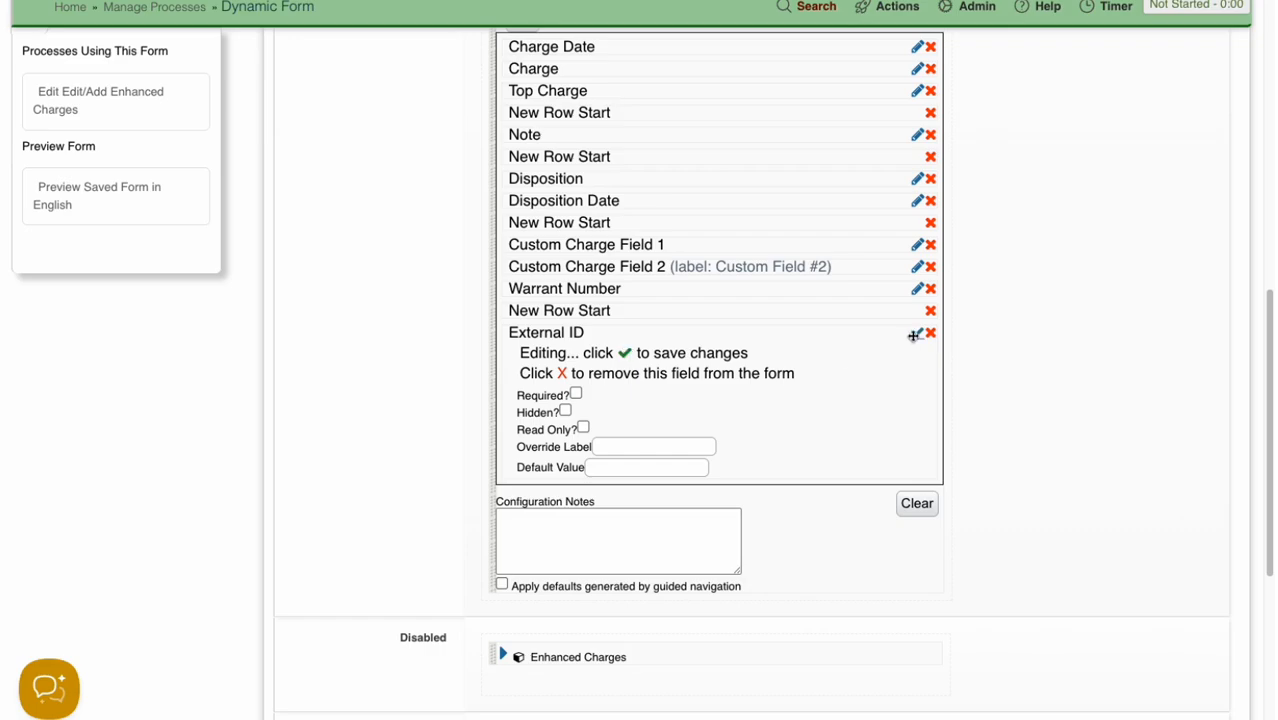
pyautogui.click(913, 336)
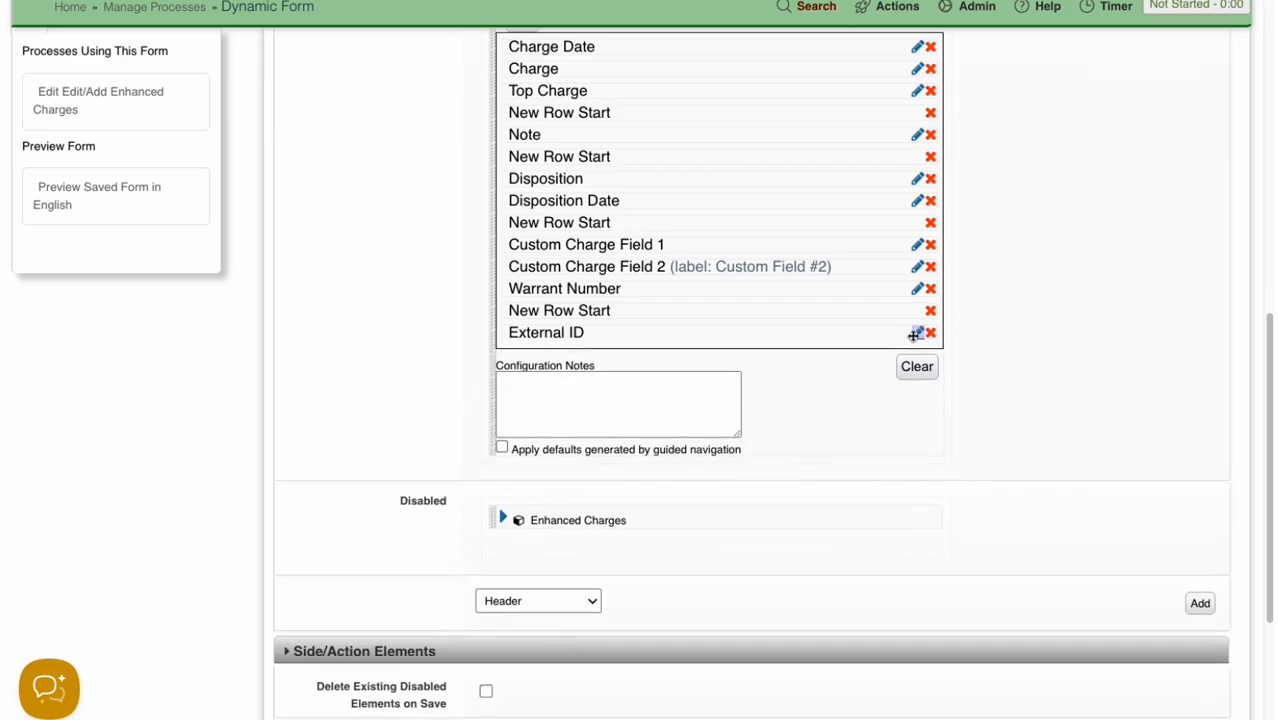
# Save the enhanced charges form and add a new charge entry on the case to view the External ID field.
pyautogui.scroll(-5, 916, 360)
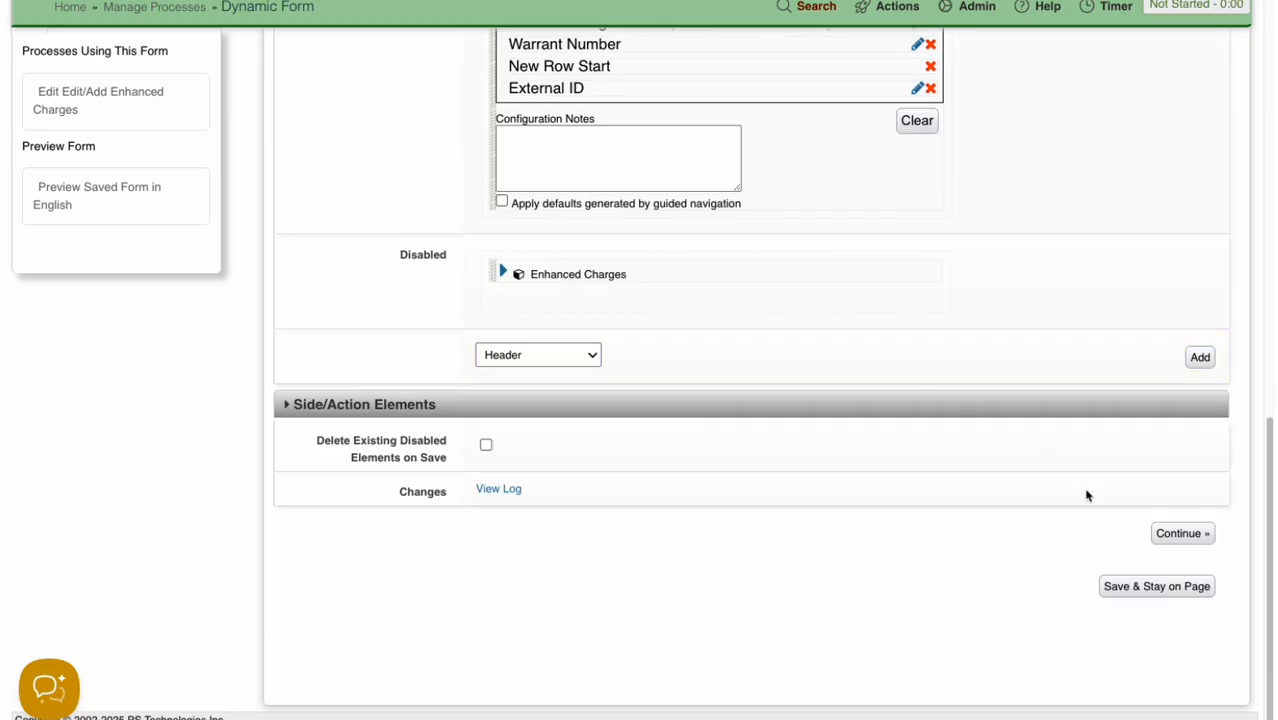
pyautogui.click(1180, 533)
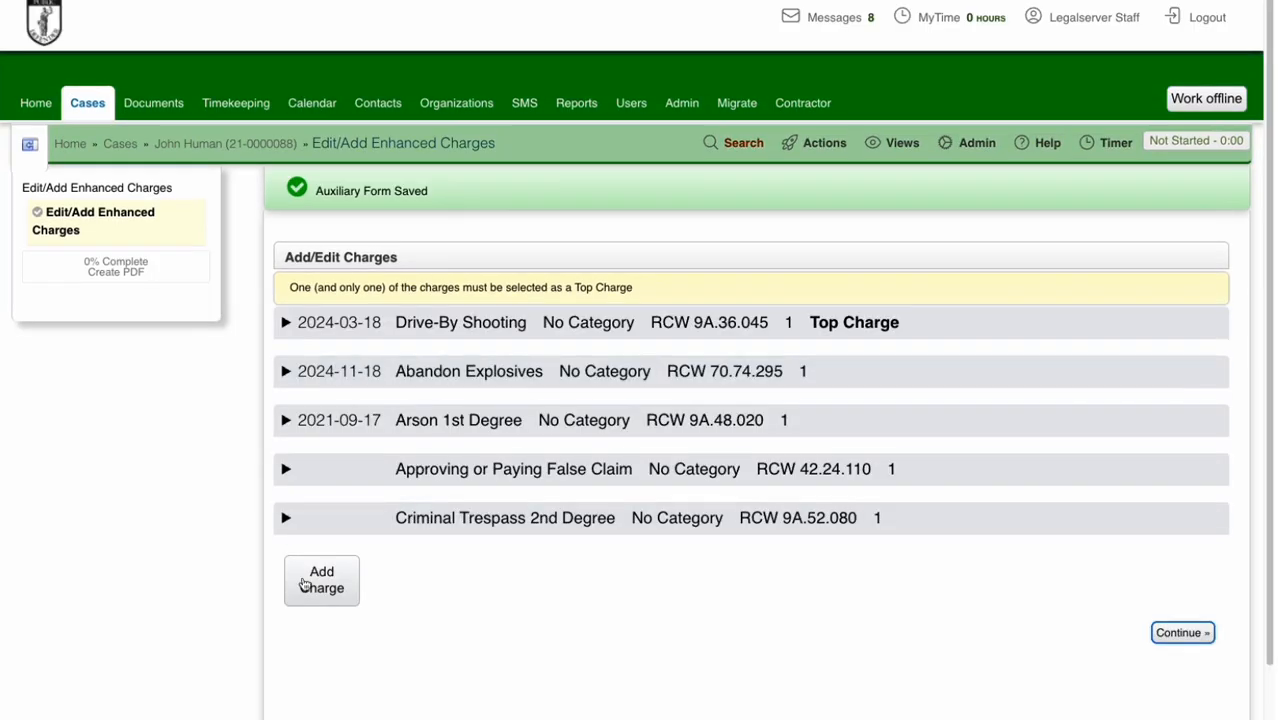
pyautogui.click(300, 585)
pyautogui.scroll(-5, 565, 489)
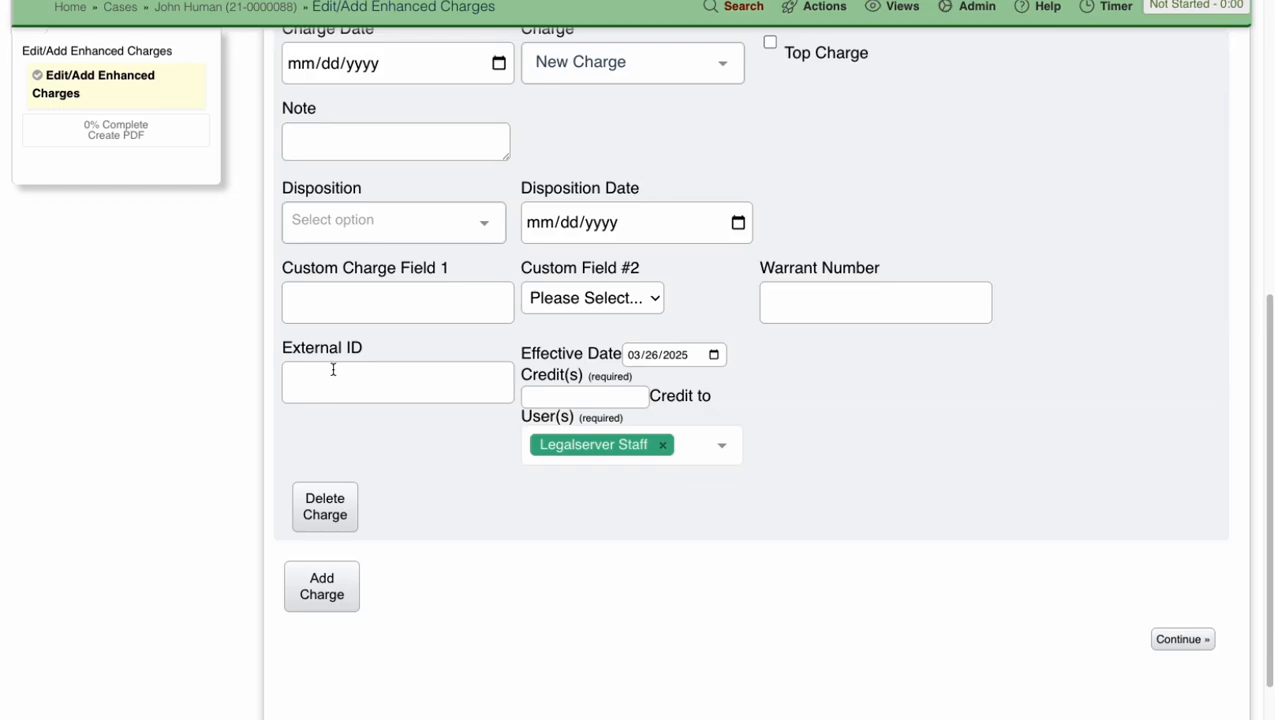
# Reopen the enhanced charges form for editing, remove the External ID field from the Enhanced Charges element and save the form.
pyautogui.click(975, 8)
pyautogui.click(971, 105)
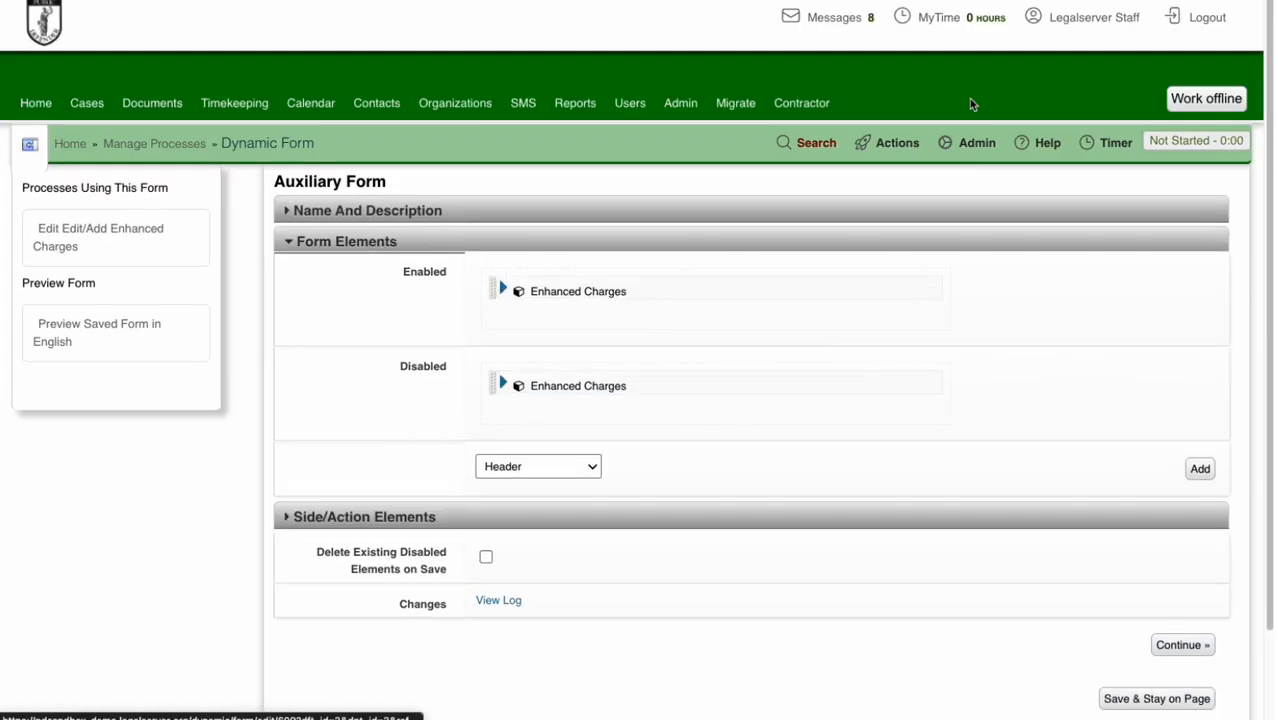
pyautogui.click(507, 290)
pyautogui.scroll(-7, 590, 320)
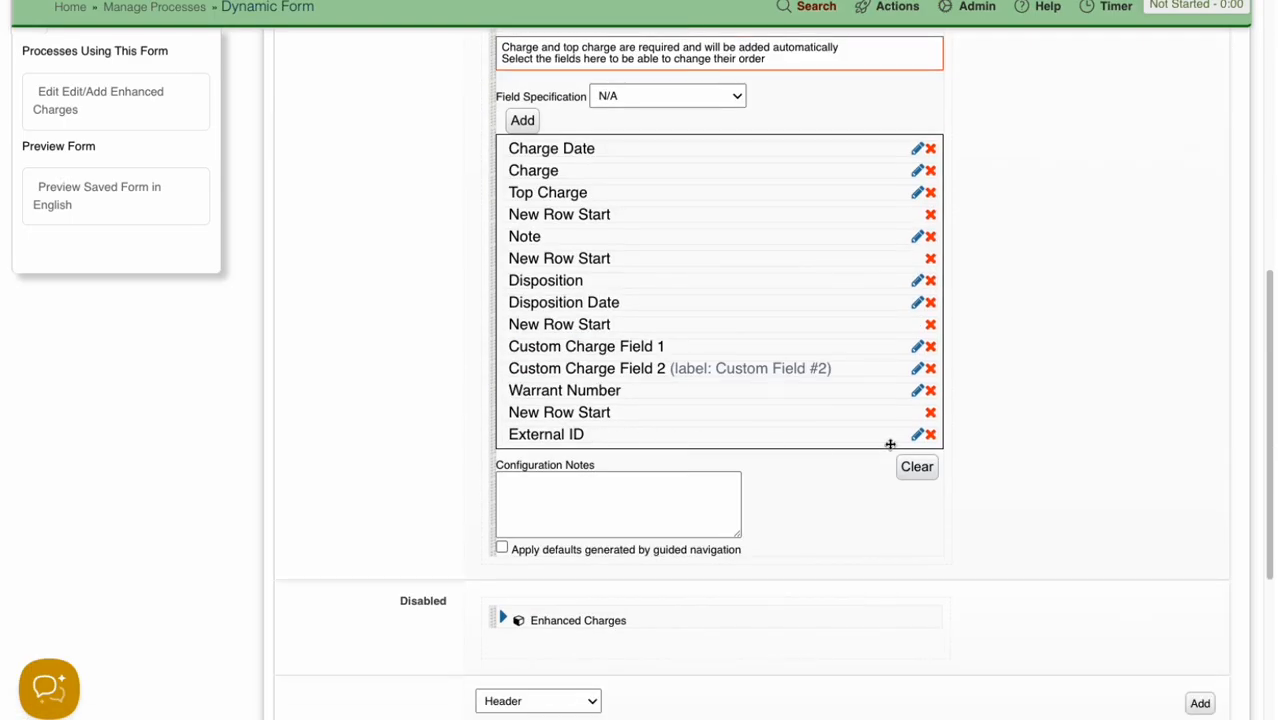
pyautogui.click(930, 436)
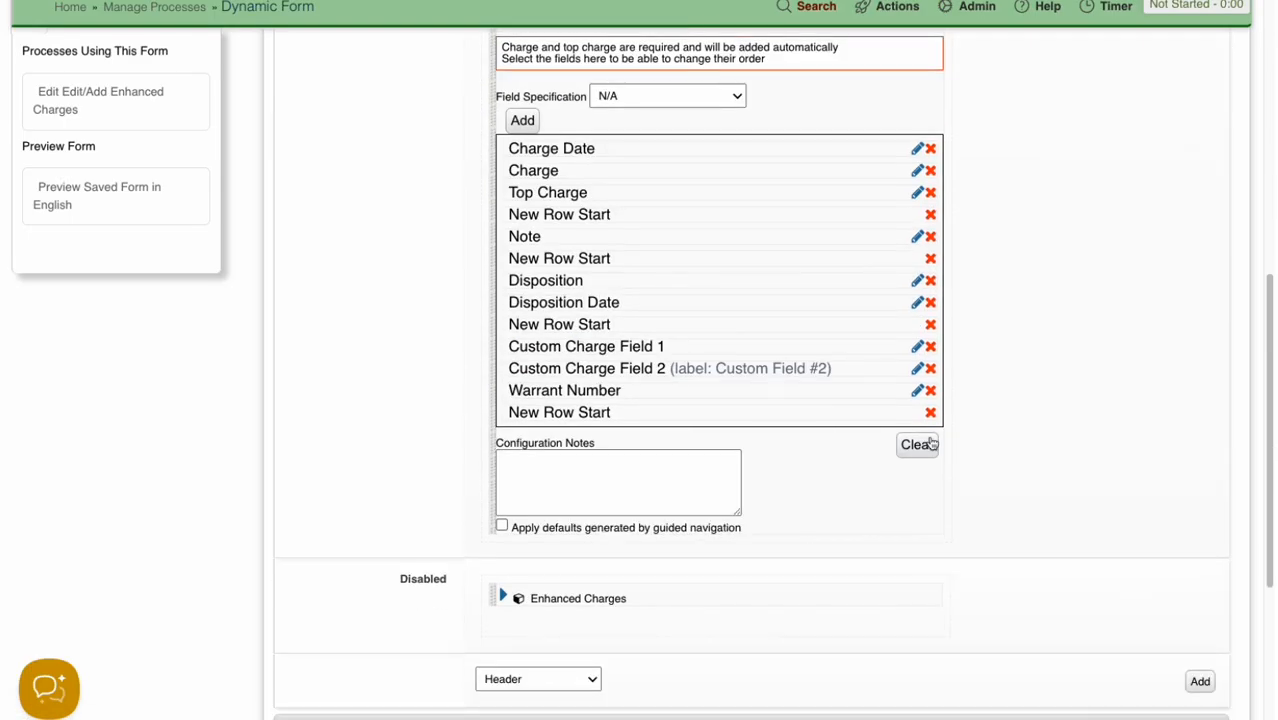
pyautogui.scroll(-4, 842, 448)
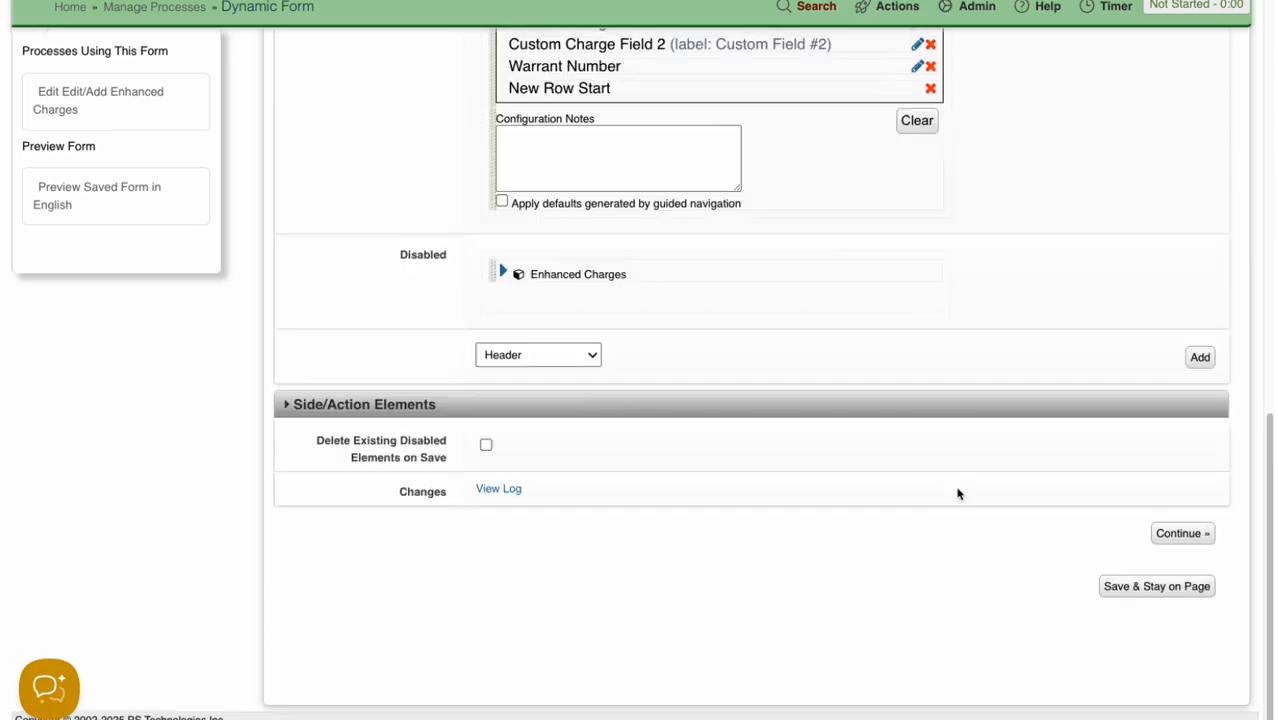
pyautogui.click(1181, 534)
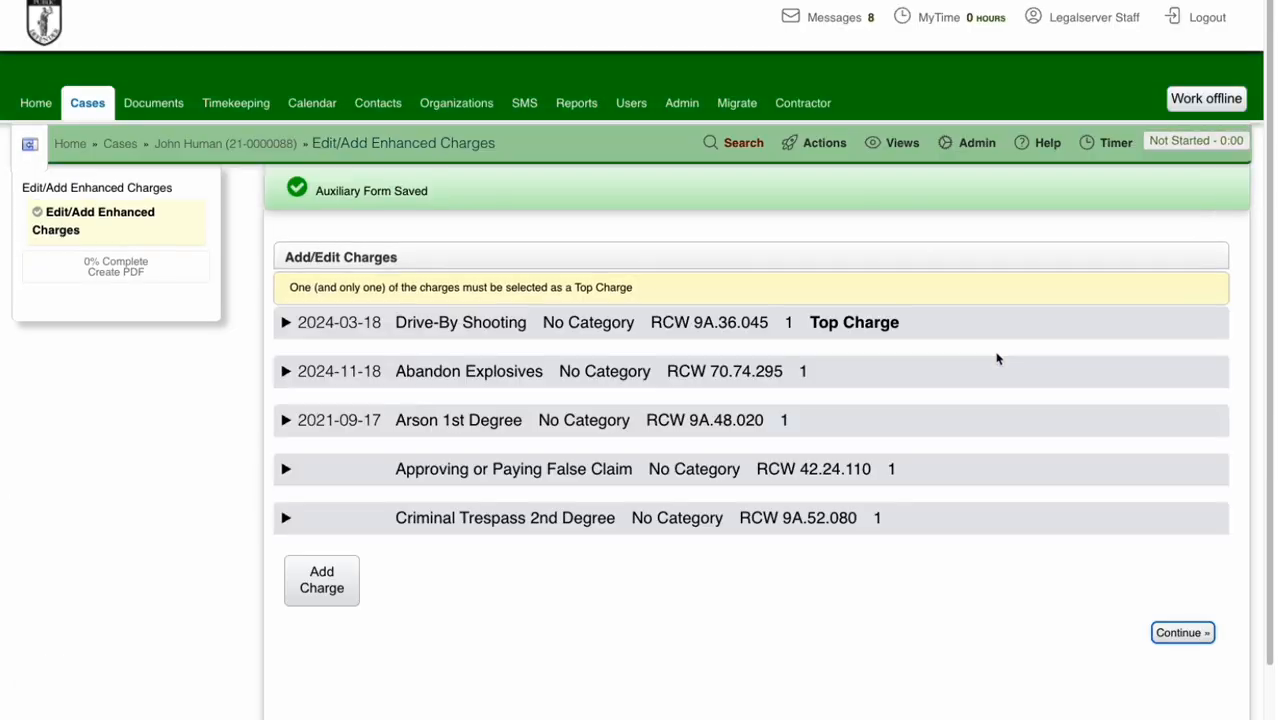
# Add a new charge entry to review its fields, and return to the case's main profile.
pyautogui.click(322, 572)
pyautogui.scroll(-4, 480, 477)
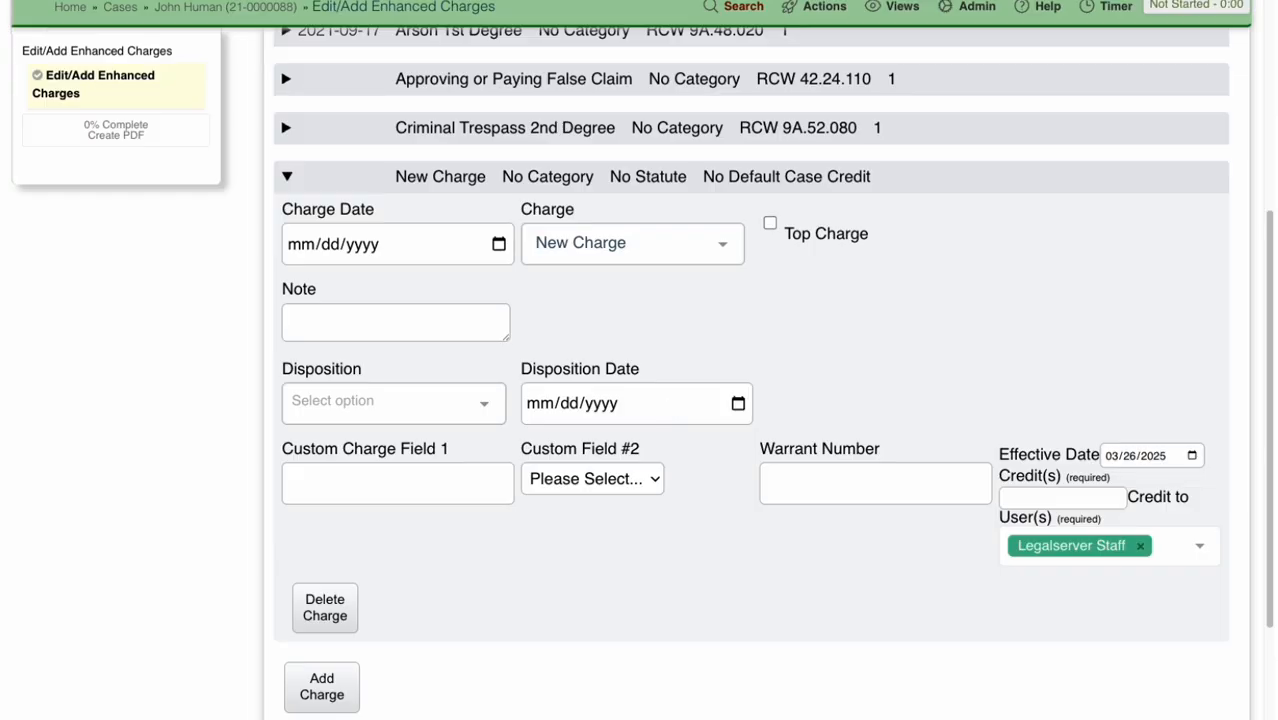
pyautogui.click(195, 10)
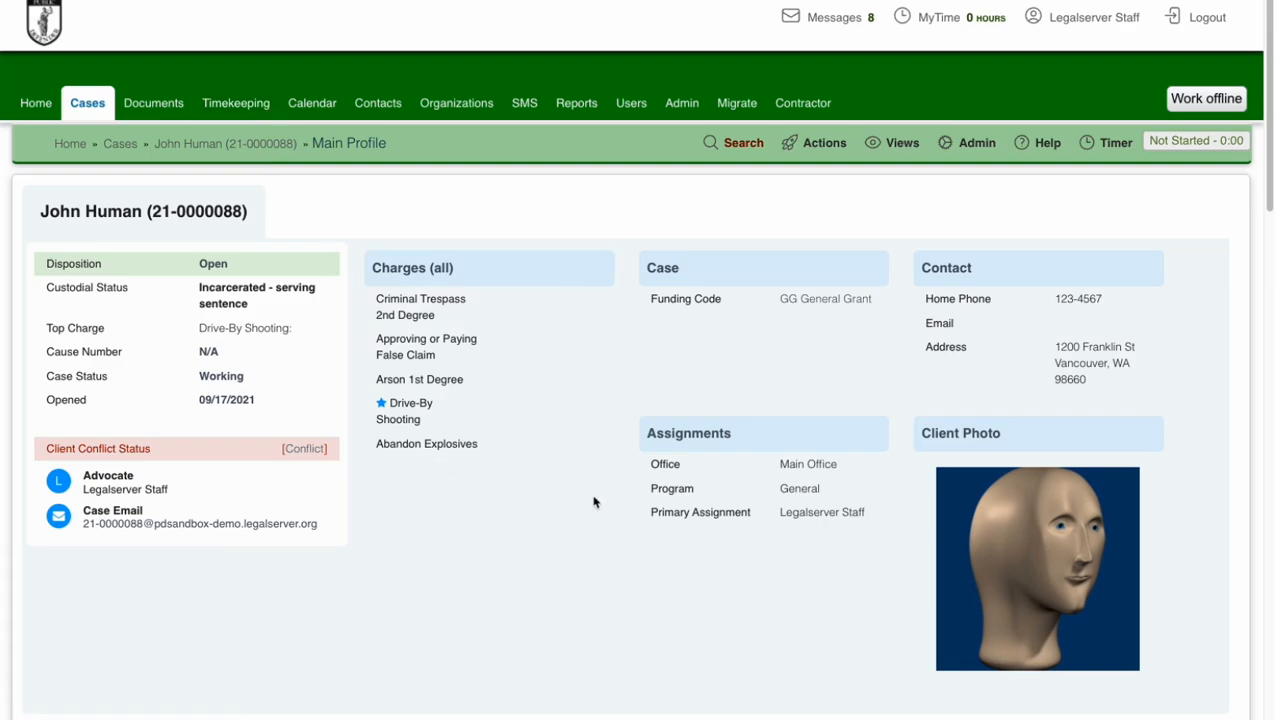
# Open the Bulk Edit Charges process for the case from its criminal actions.
pyautogui.click(825, 146)
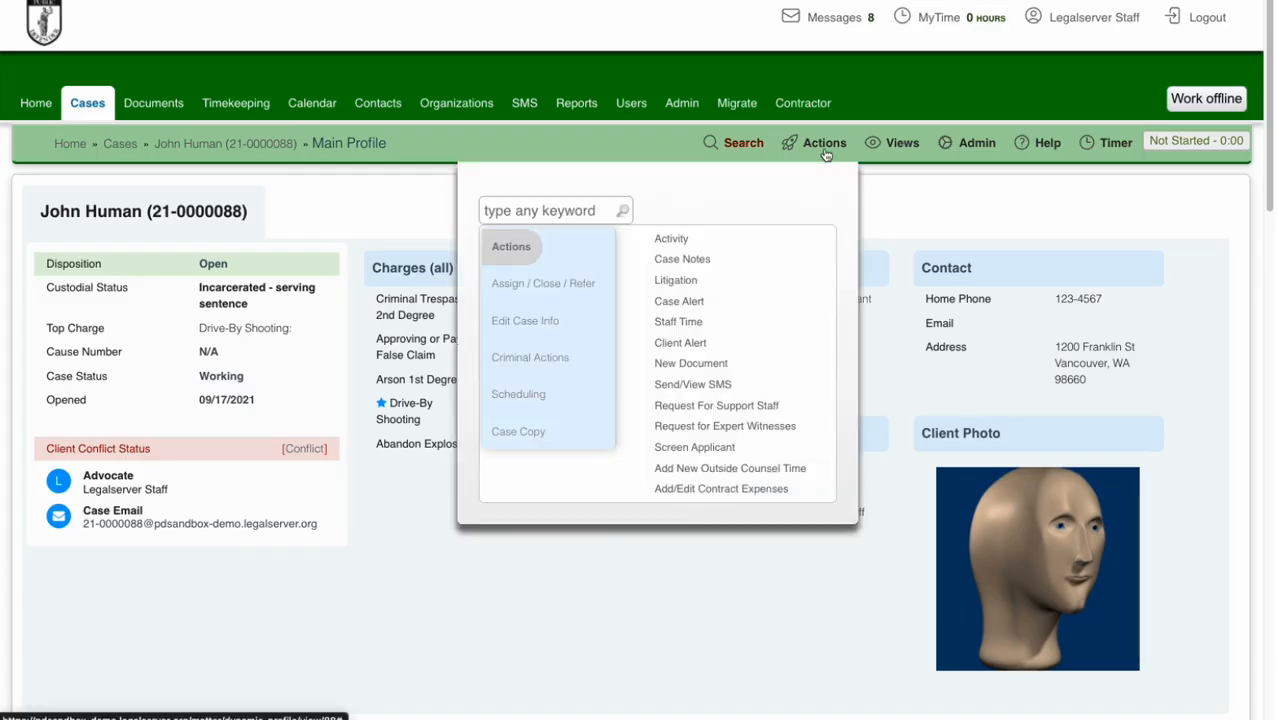
pyautogui.click(575, 350)
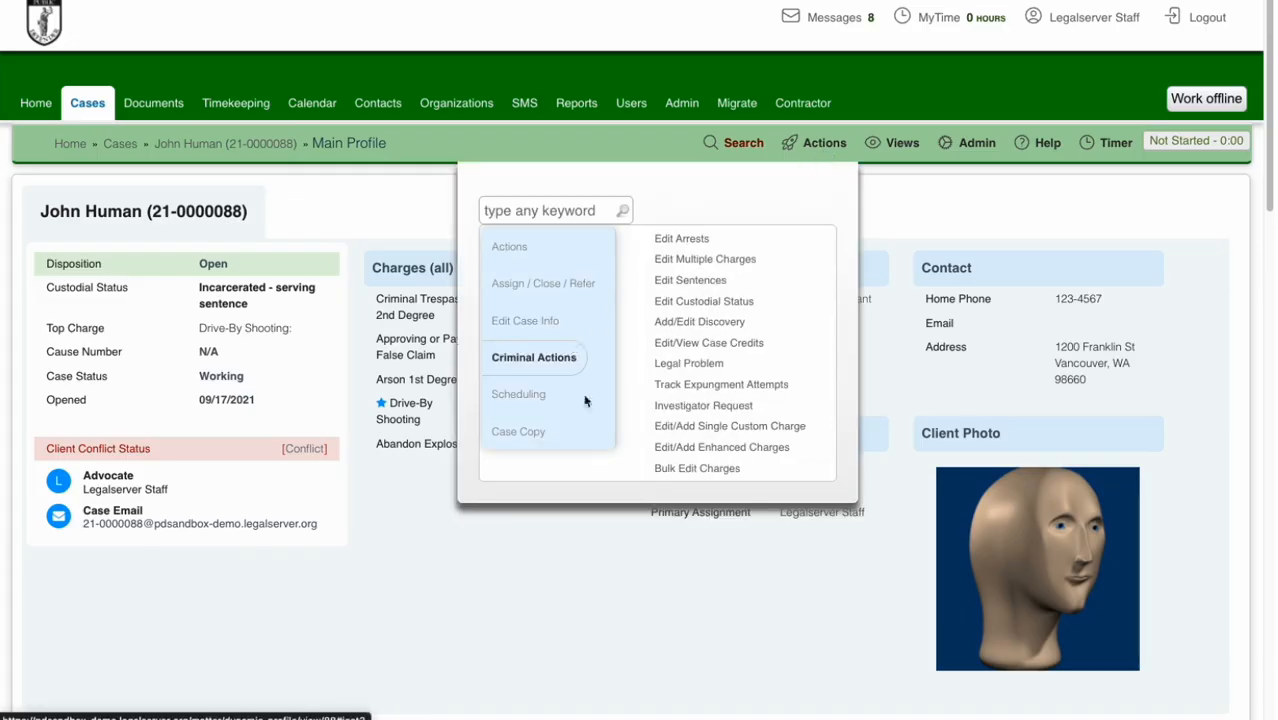
pyautogui.click(723, 470)
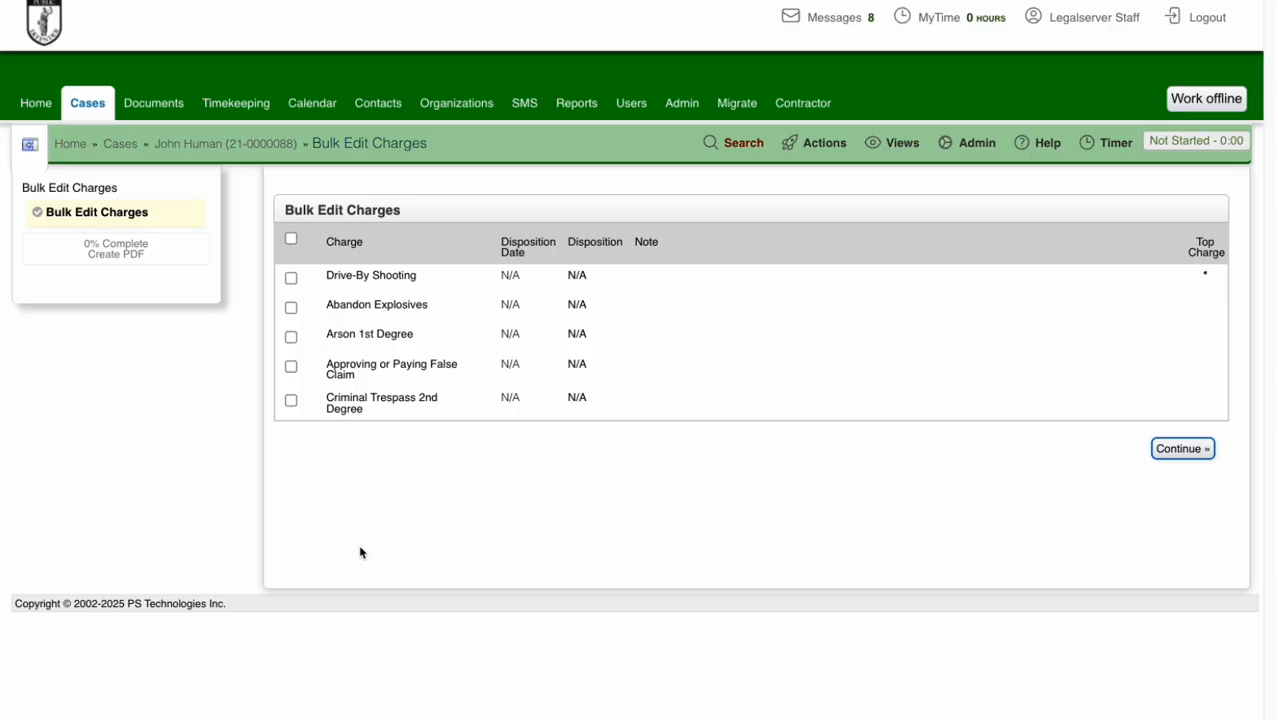
# Select all charges and clear that selection, and select only Drive-By Shooting and Abandon Explosives for bulk editing.
pyautogui.click(292, 240)
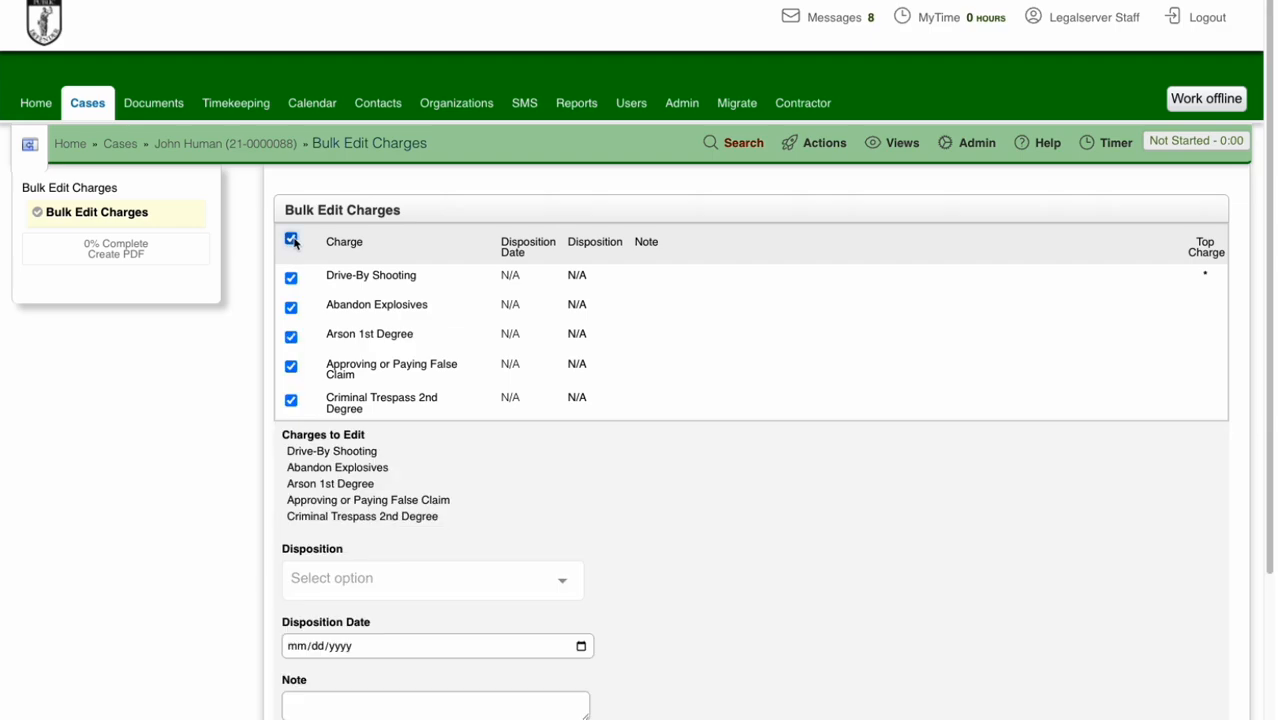
pyautogui.click(292, 240)
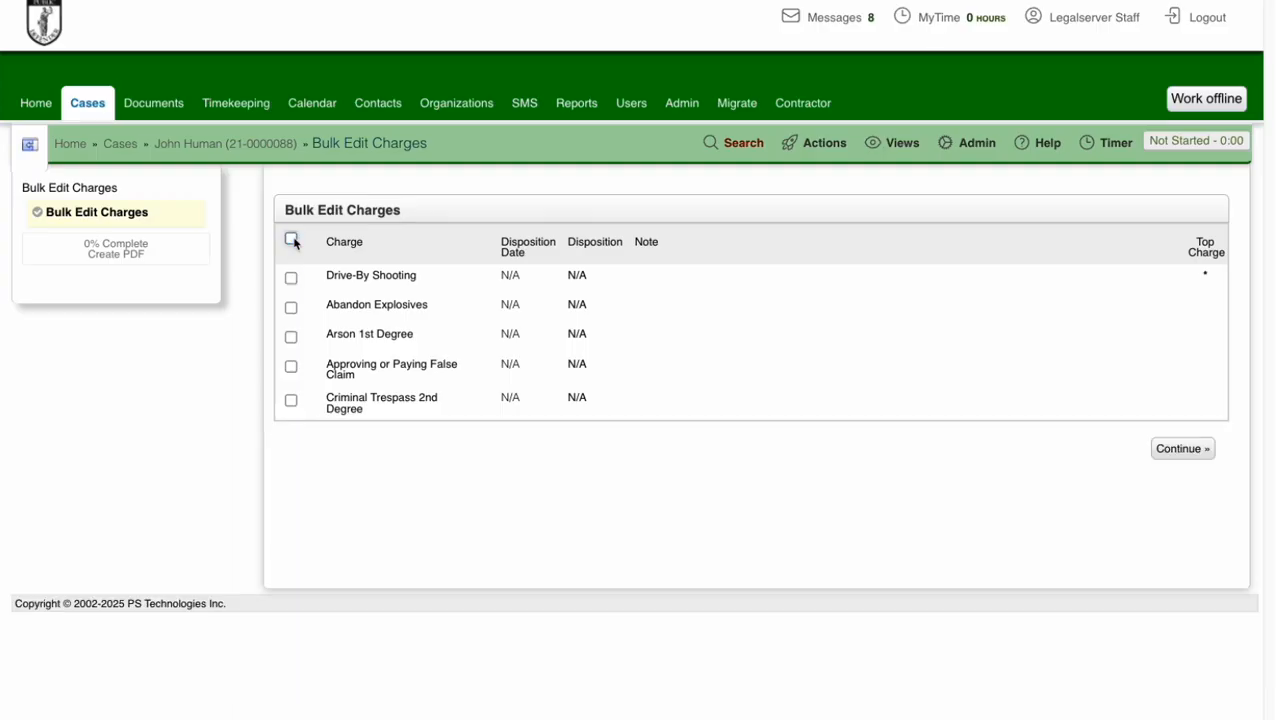
pyautogui.click(291, 278)
pyautogui.click(291, 308)
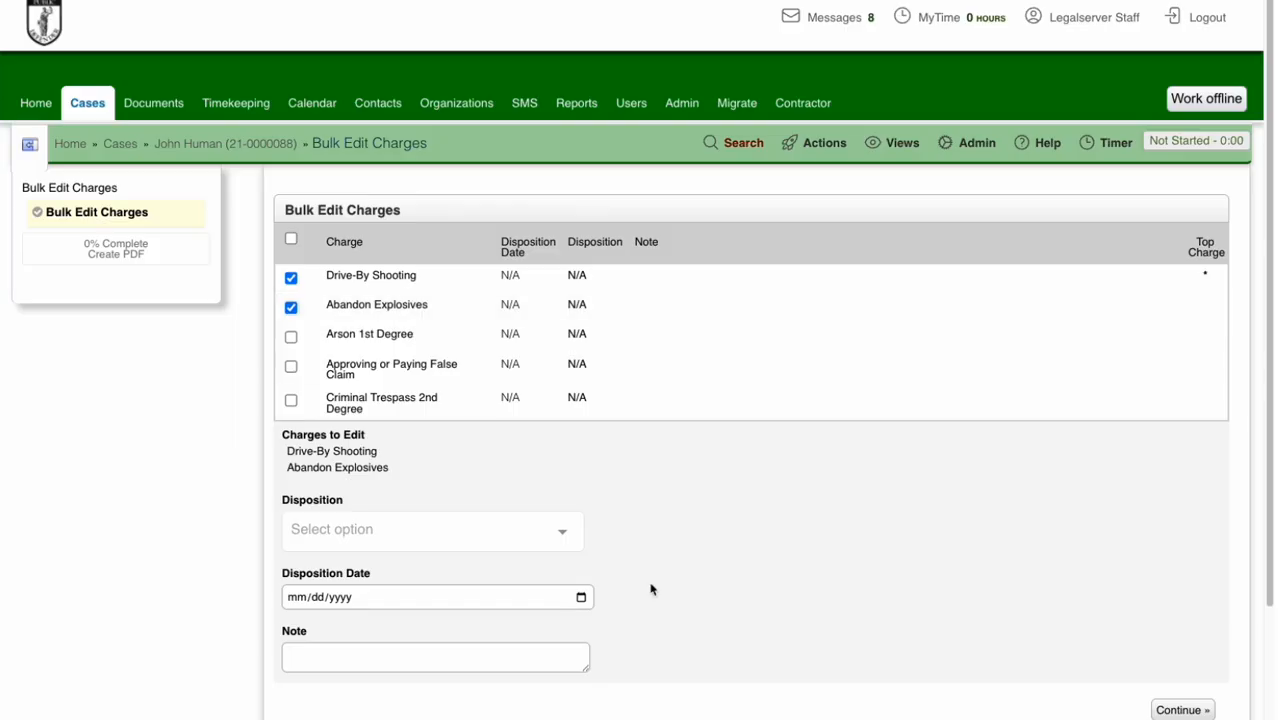
# Set the disposition of the selected charges to Dismissed, and open the disposition date calendar without choosing a date.
pyautogui.scroll(-3, 745, 540)
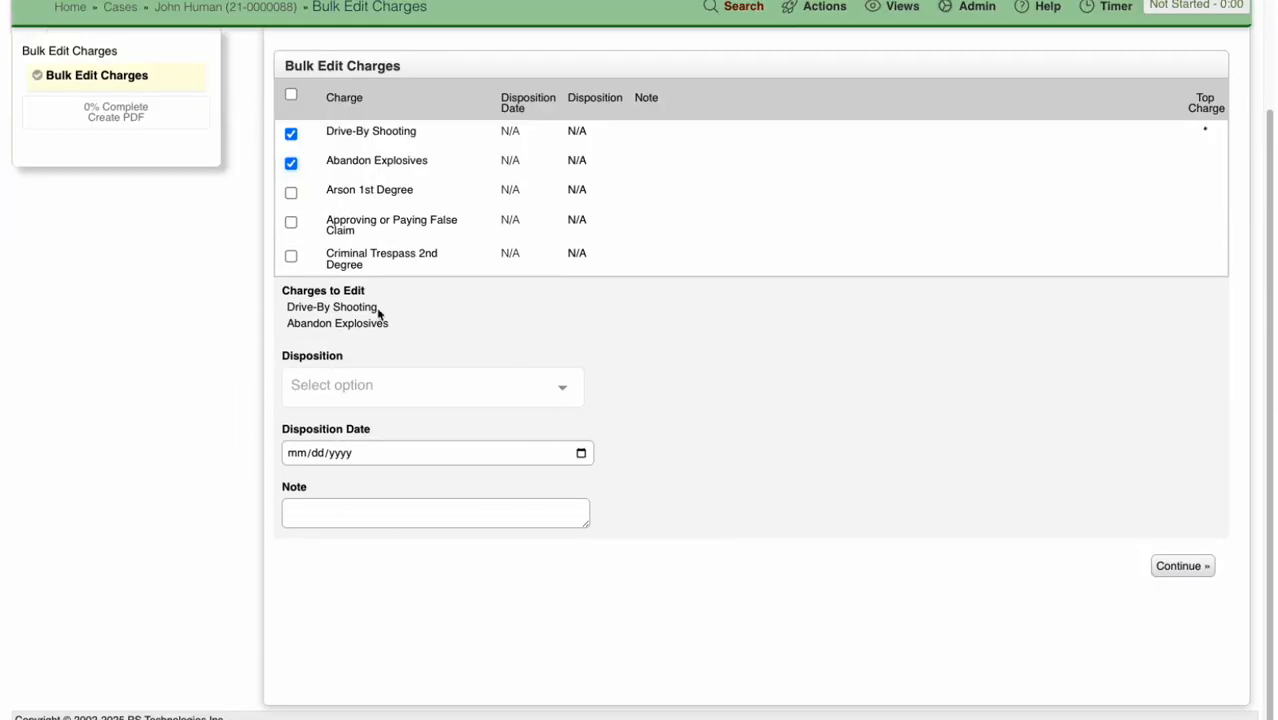
pyautogui.click(556, 388)
pyautogui.click(519, 486)
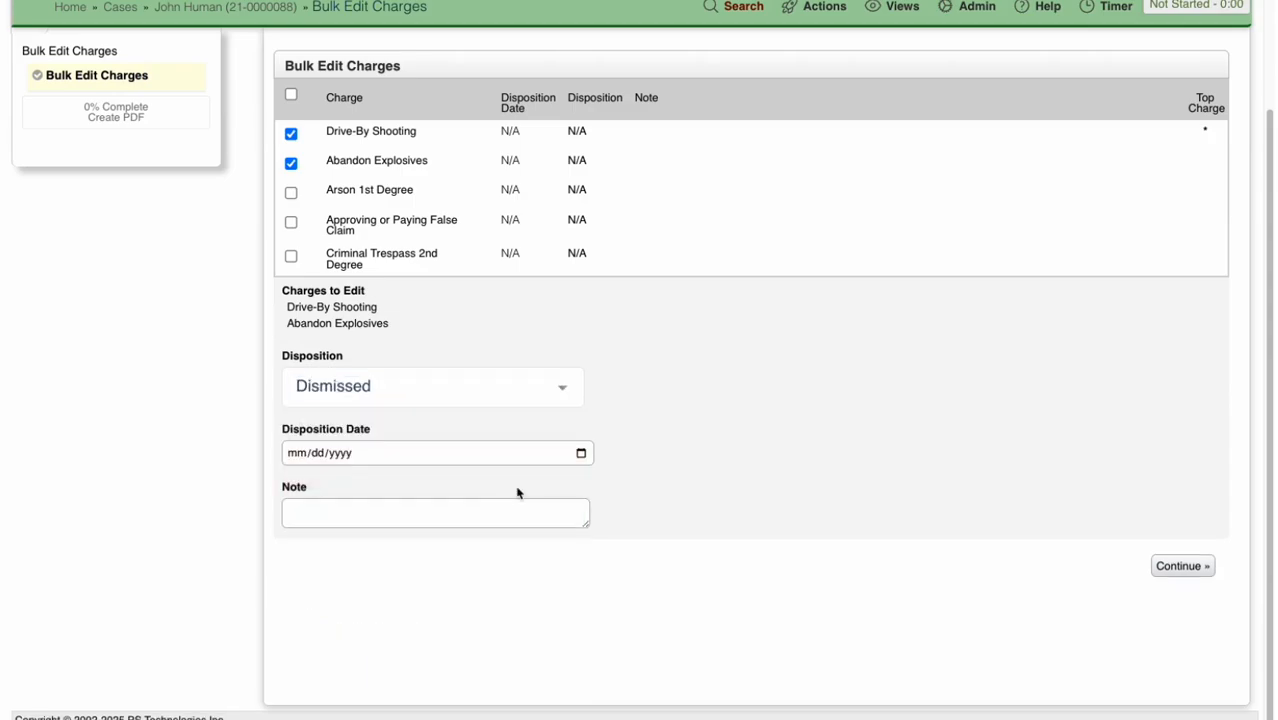
pyautogui.click(581, 454)
pyautogui.click(792, 389)
# Open the bulk edit charges form for editing and expand the enabled Bulk Charges Edit element to show its settings.
pyautogui.click(978, 18)
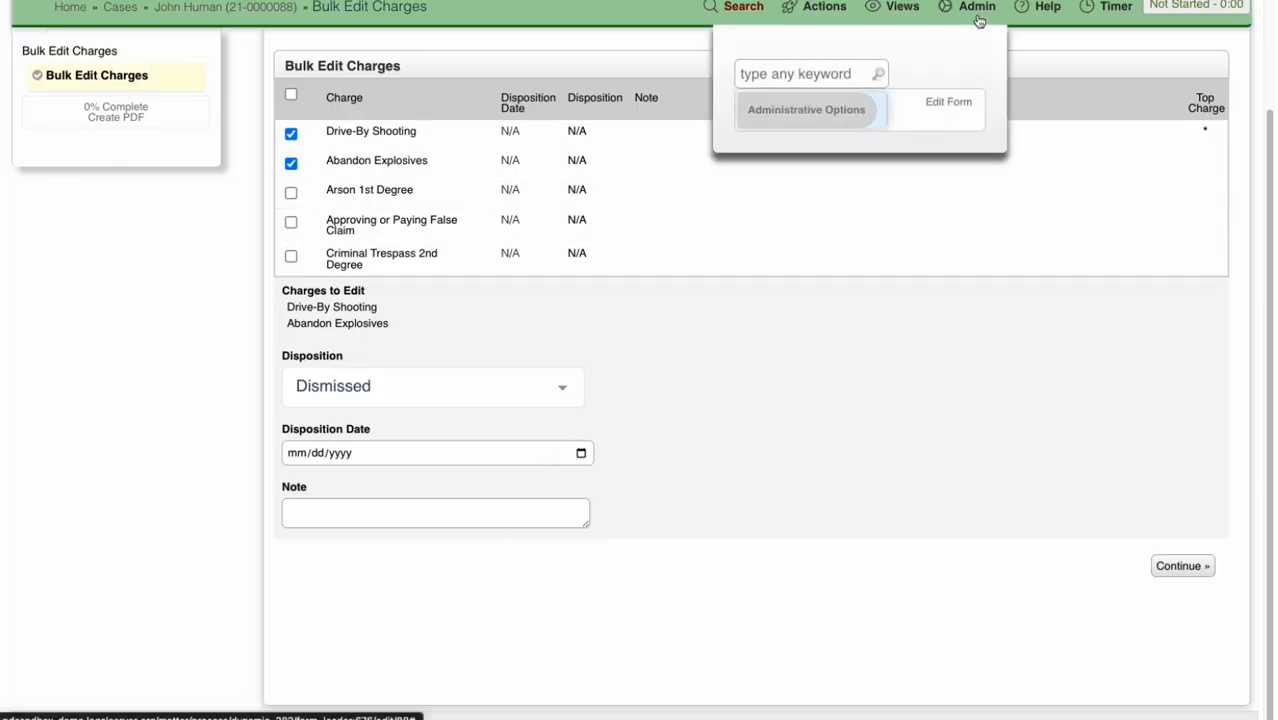
pyautogui.click(963, 113)
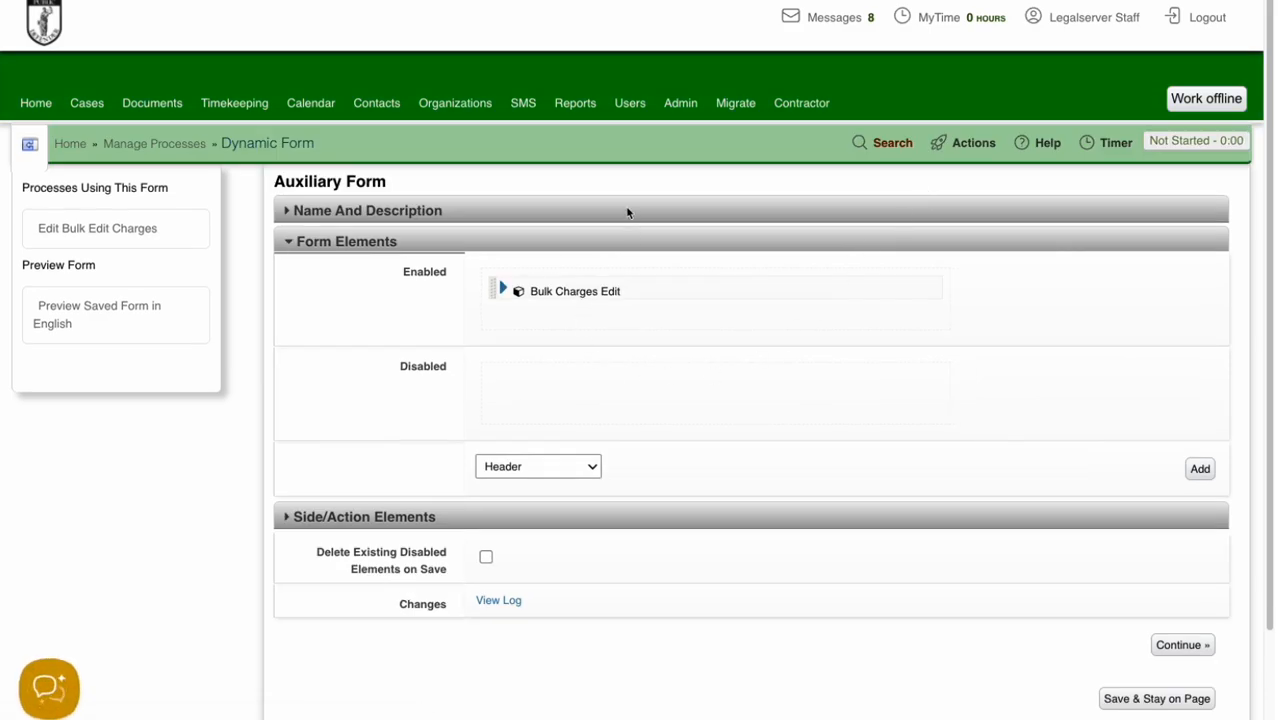
pyautogui.click(501, 289)
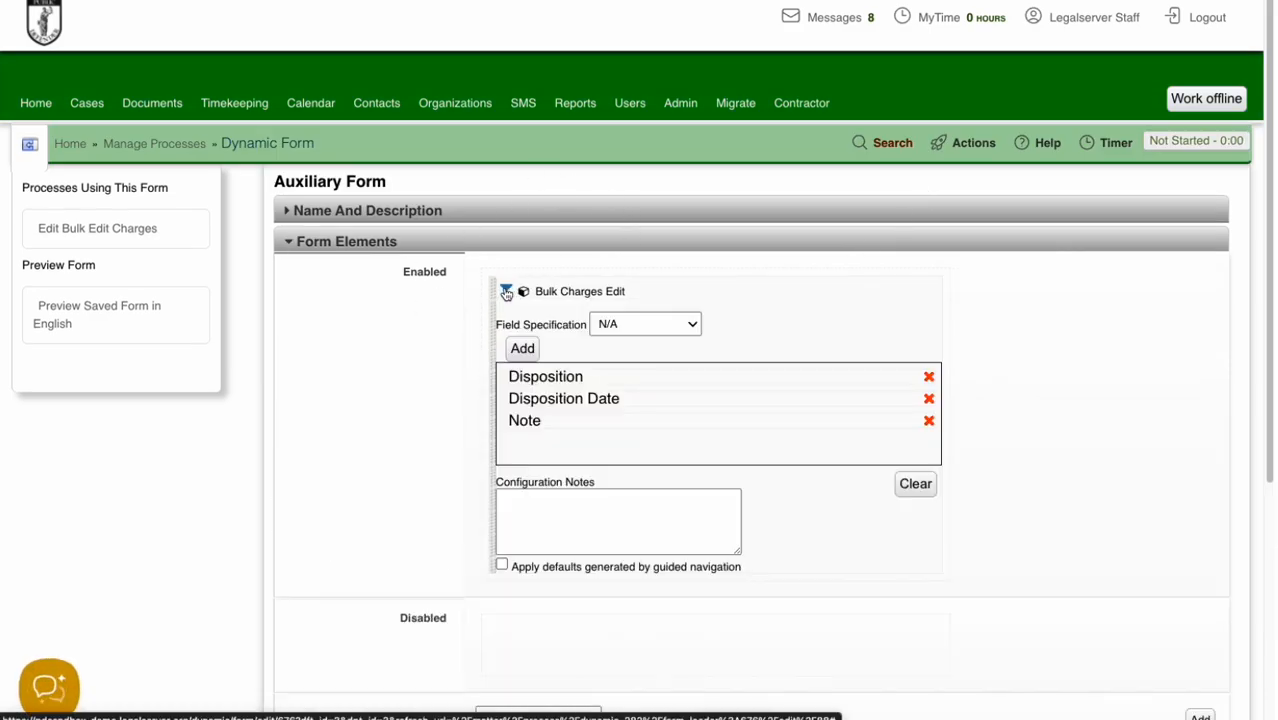
# View the field specification options of the Bulk Charges Edit element, leave them as set, and save the form.
pyautogui.click(681, 330)
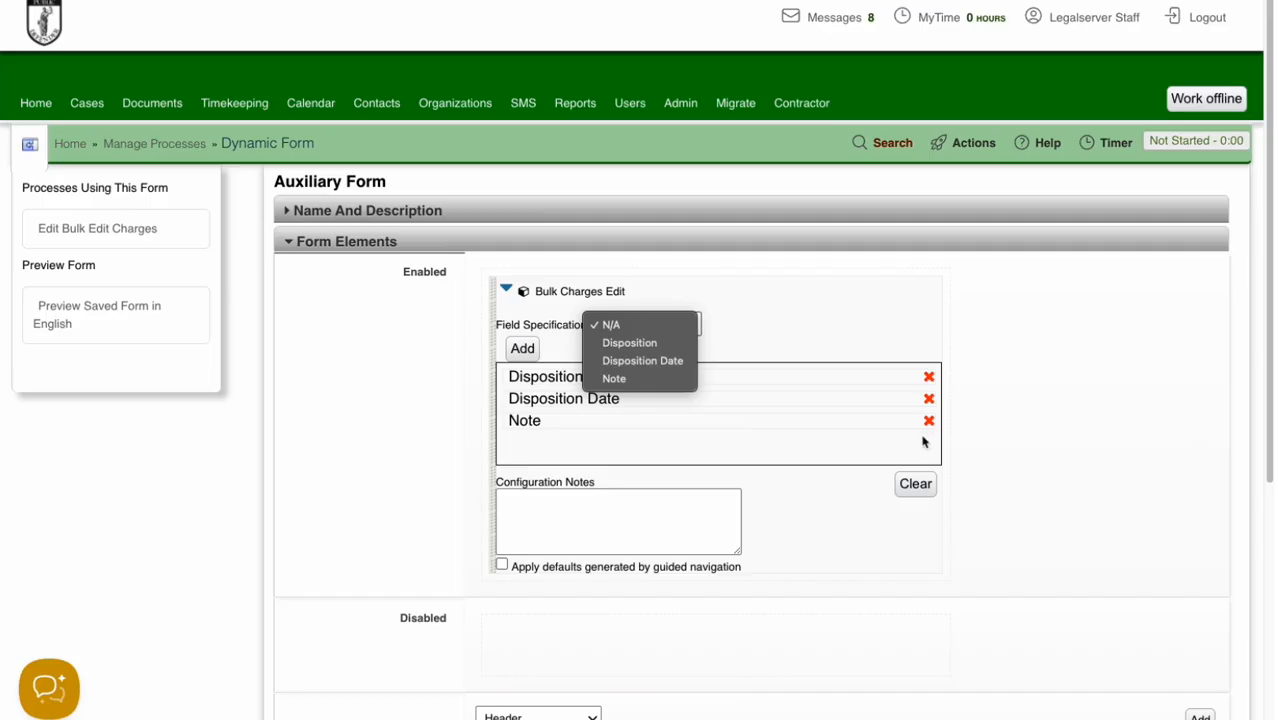
pyautogui.click(833, 330)
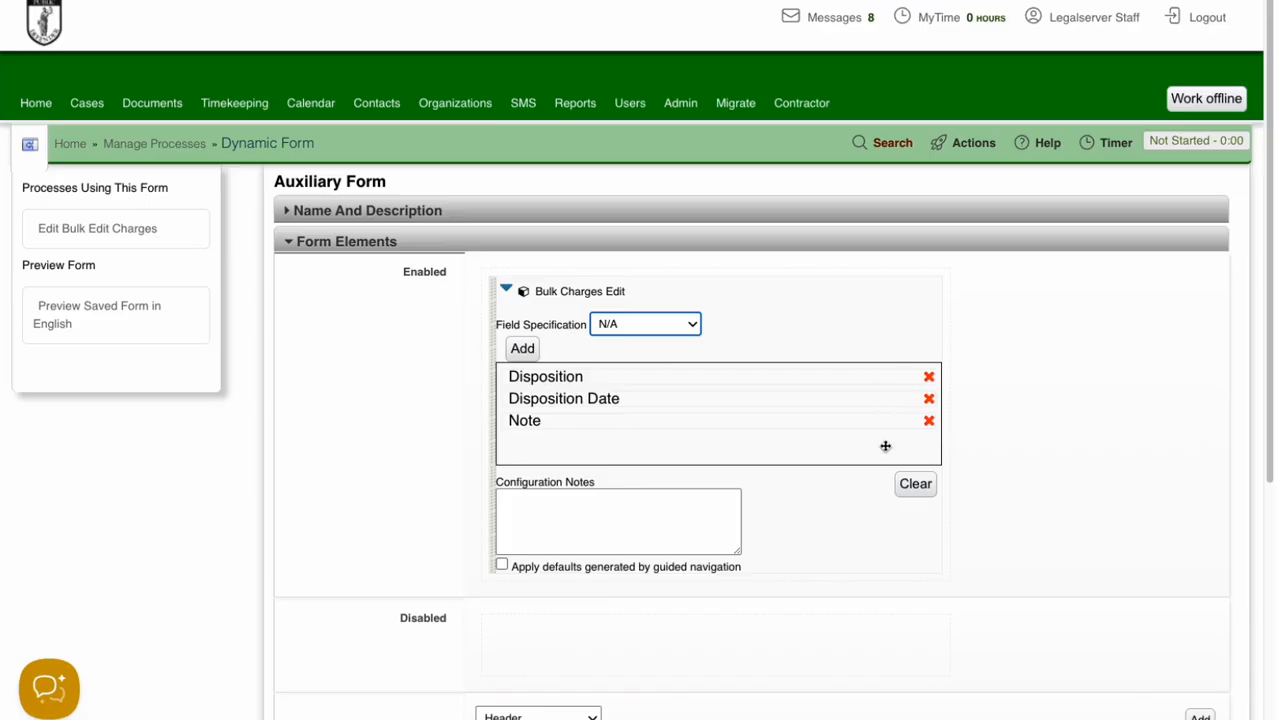
pyautogui.scroll(-1, 881, 447)
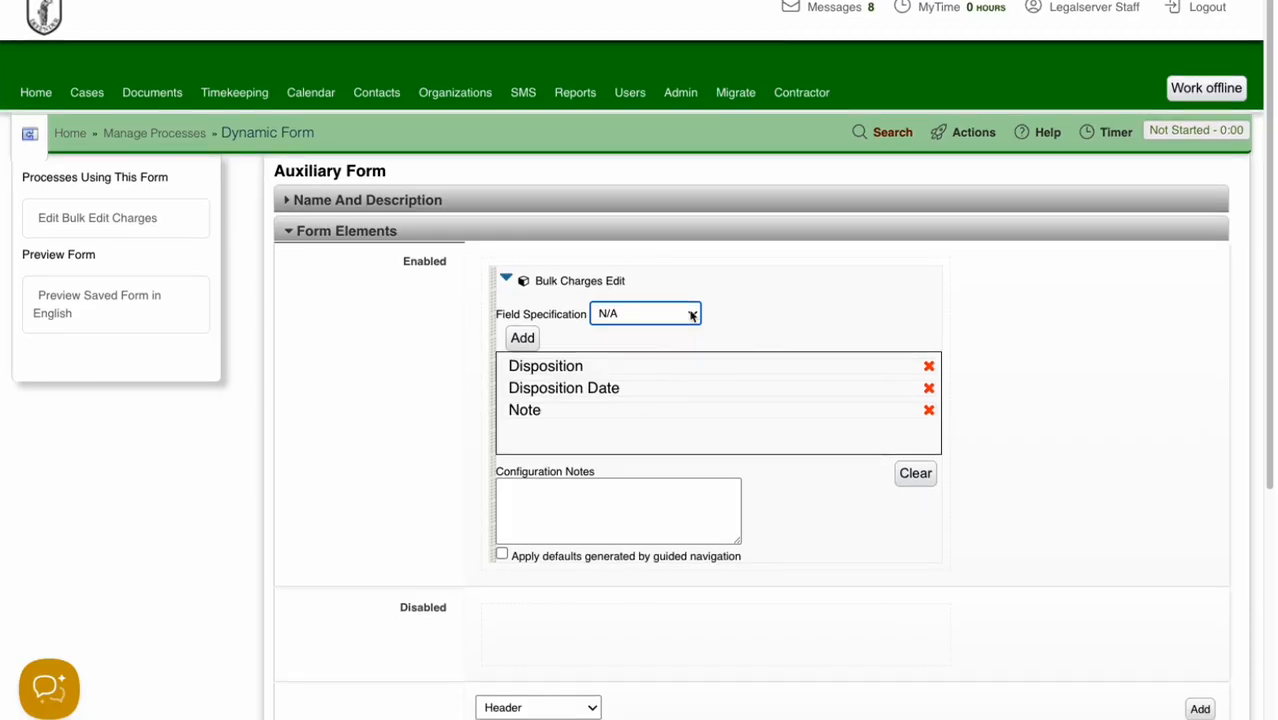
pyautogui.scroll(-5, 770, 360)
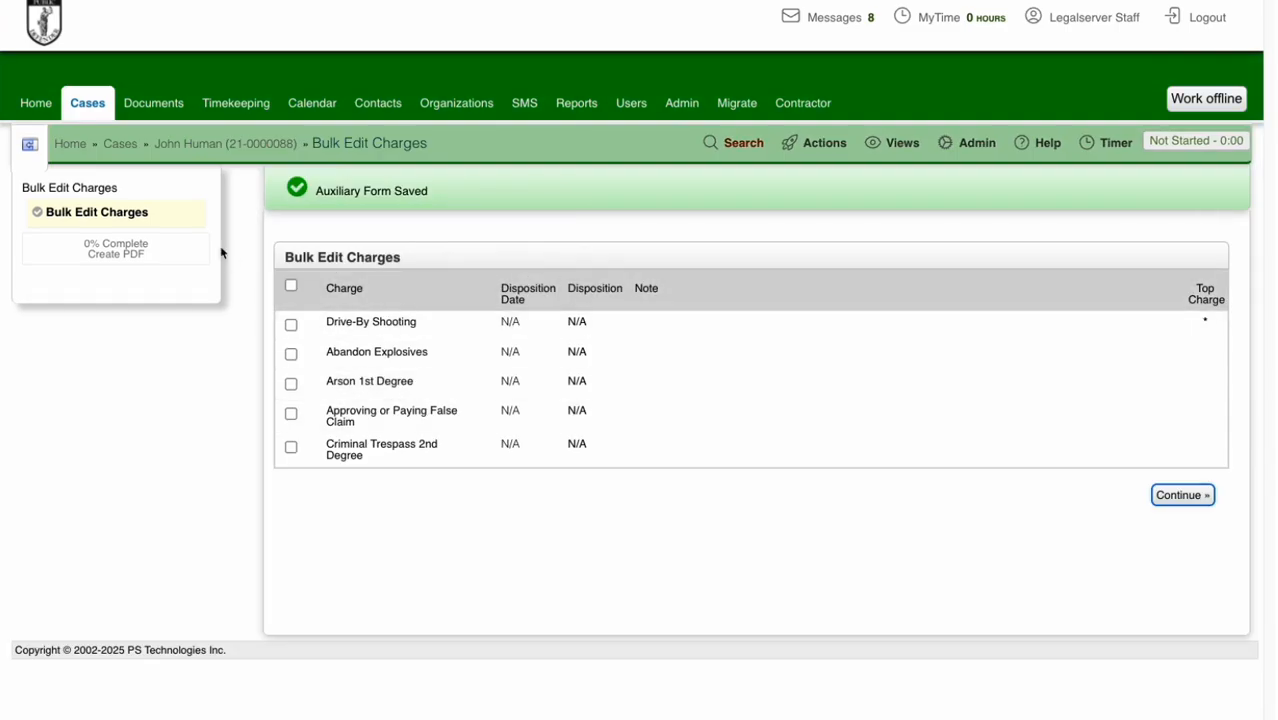
# Open the Edit/Add Enhanced Charges process for the case and add a blank charge to view its credit fields.
pyautogui.click(231, 145)
pyautogui.click(829, 147)
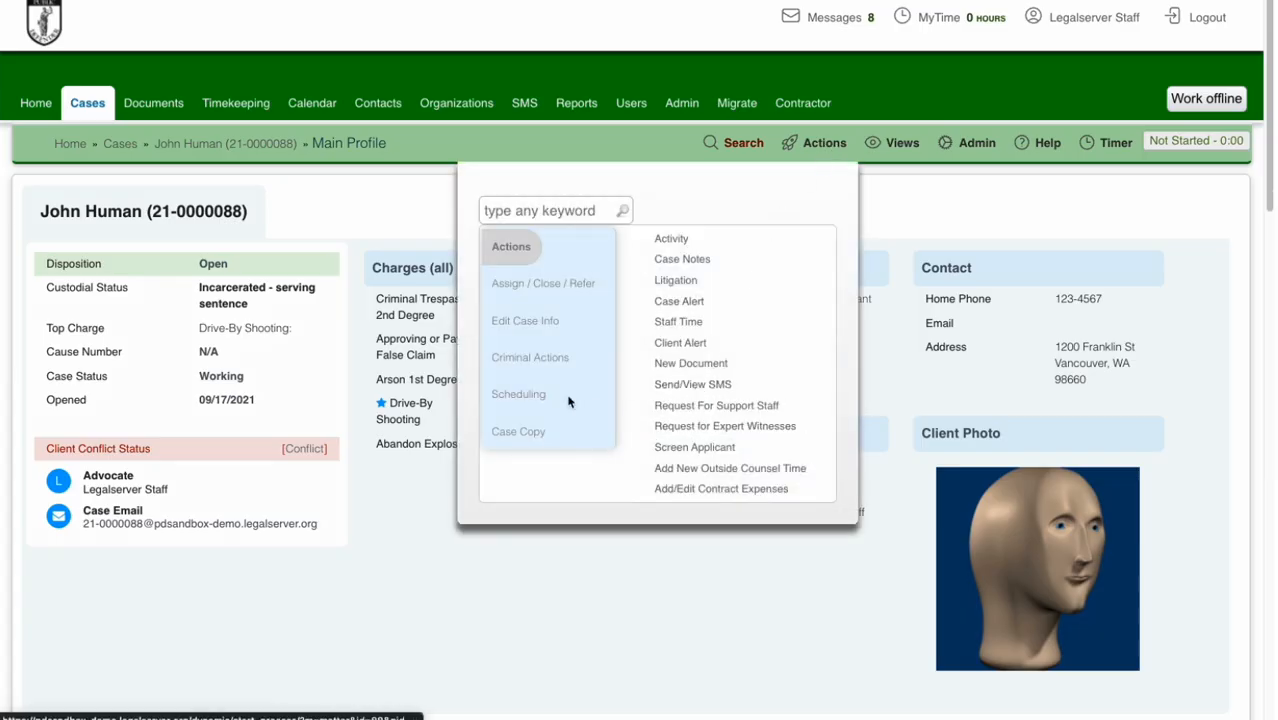
pyautogui.click(533, 358)
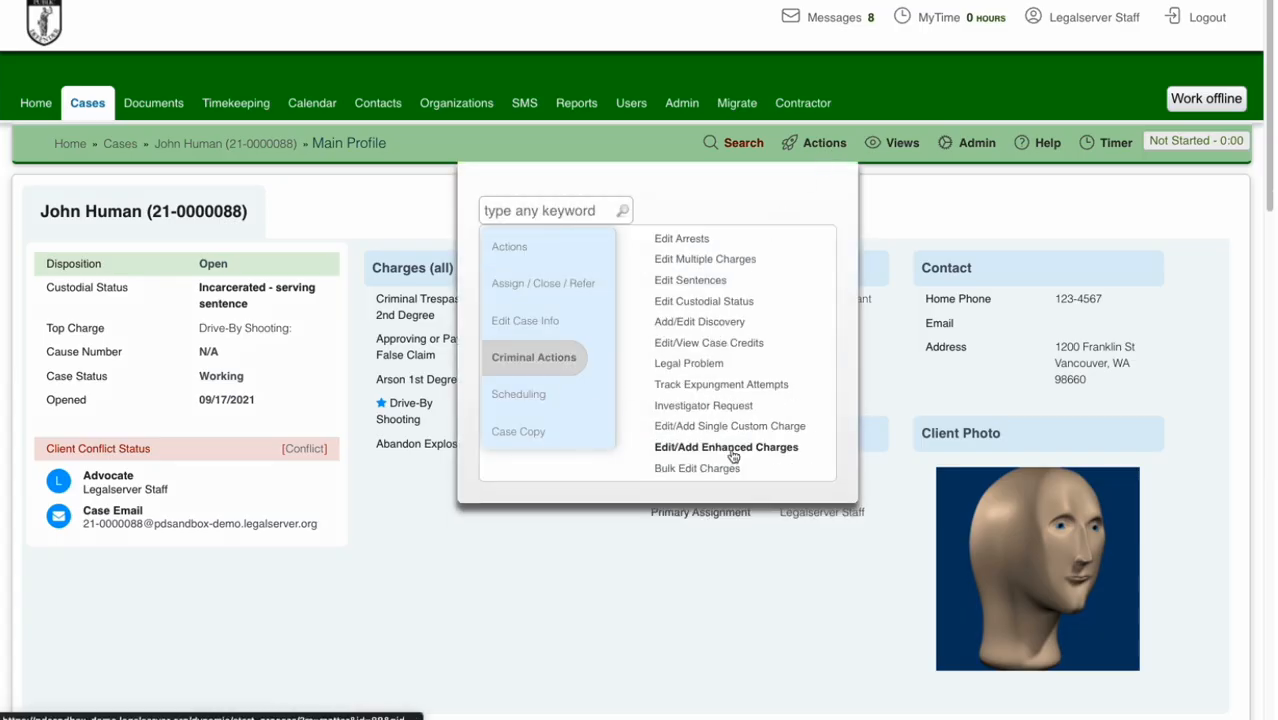
pyautogui.click(733, 455)
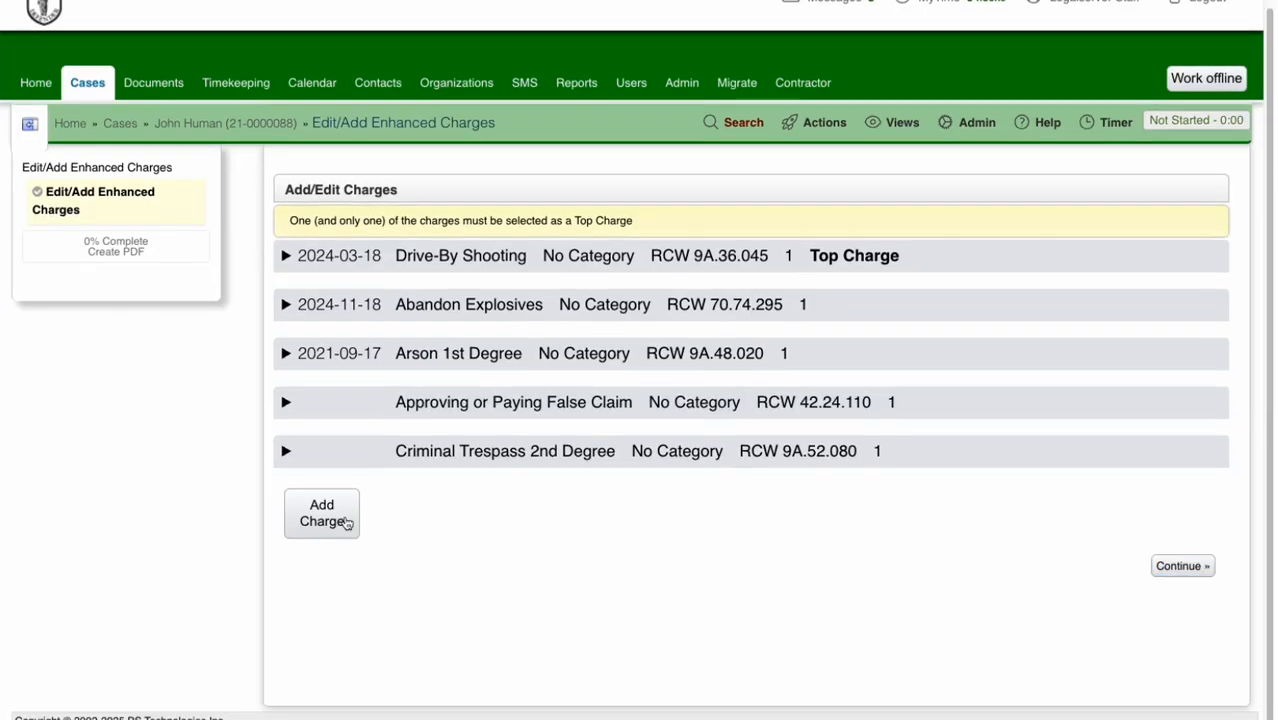
pyautogui.click(319, 517)
pyautogui.scroll(-3, 635, 498)
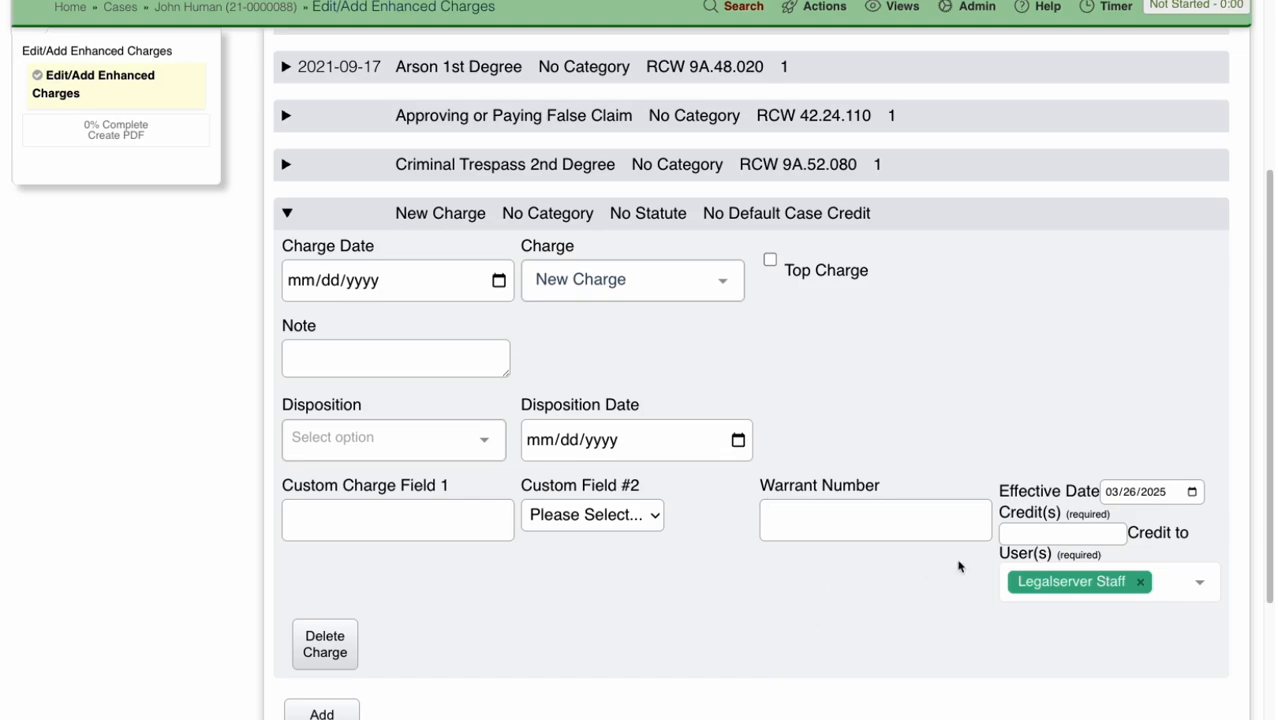
# Open the Edit/View Case Credits process from the case's criminal actions and examine the listed credits and their total.
pyautogui.click(239, 19)
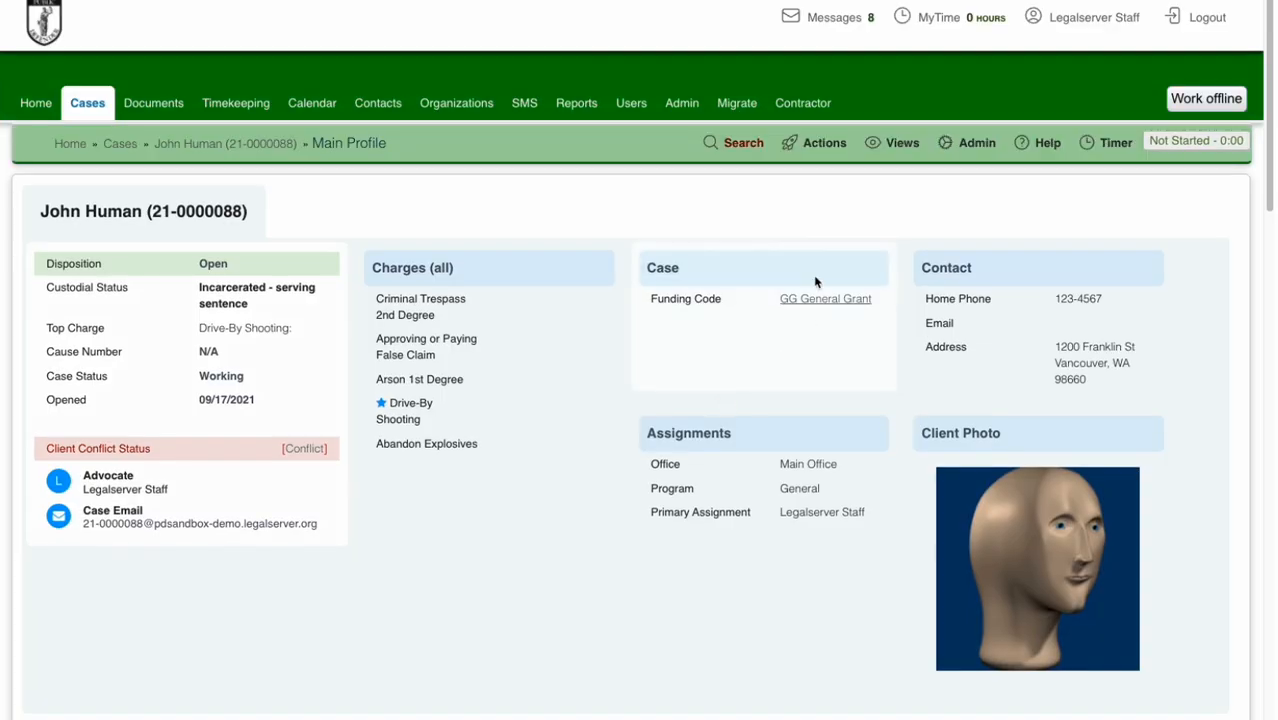
pyautogui.click(818, 142)
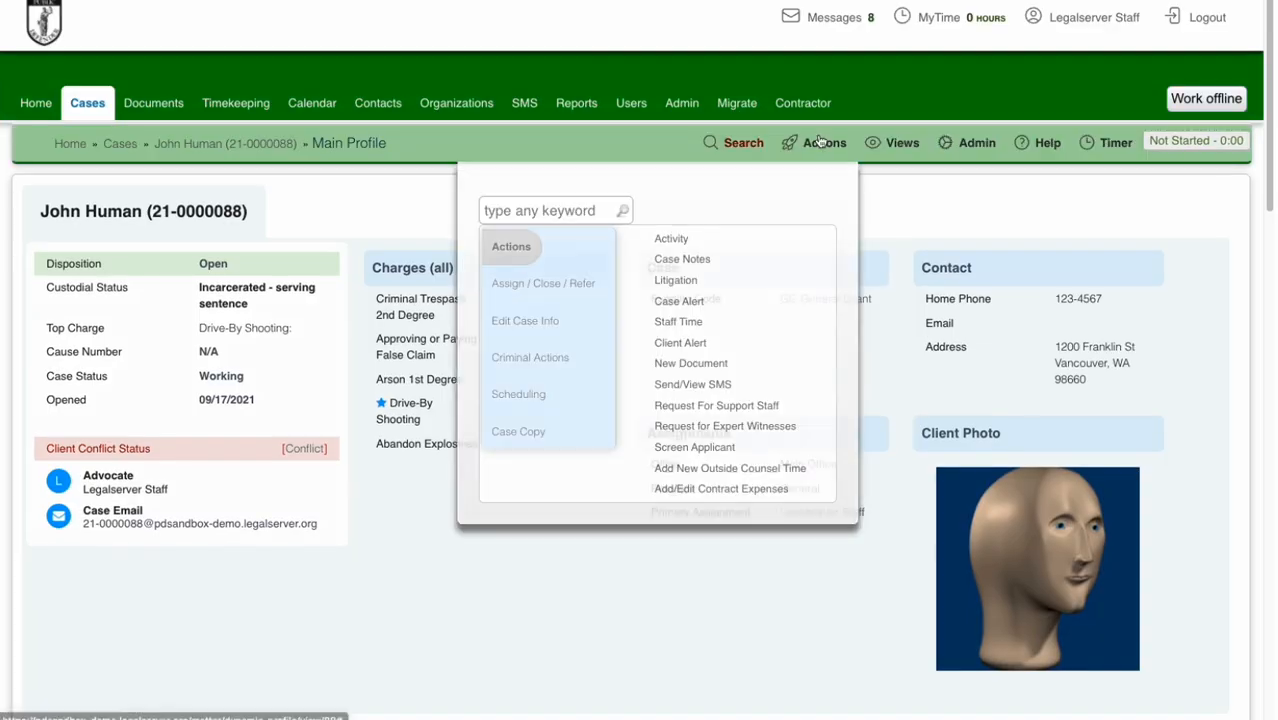
pyautogui.click(547, 349)
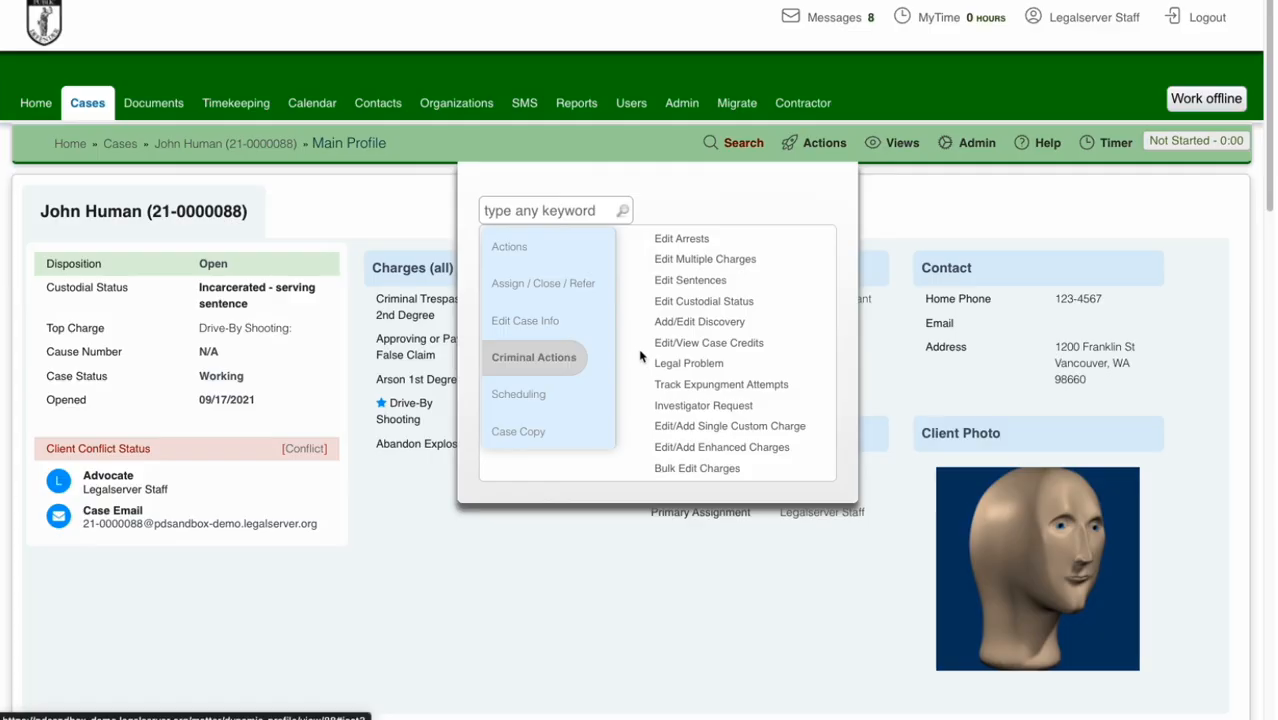
pyautogui.click(708, 343)
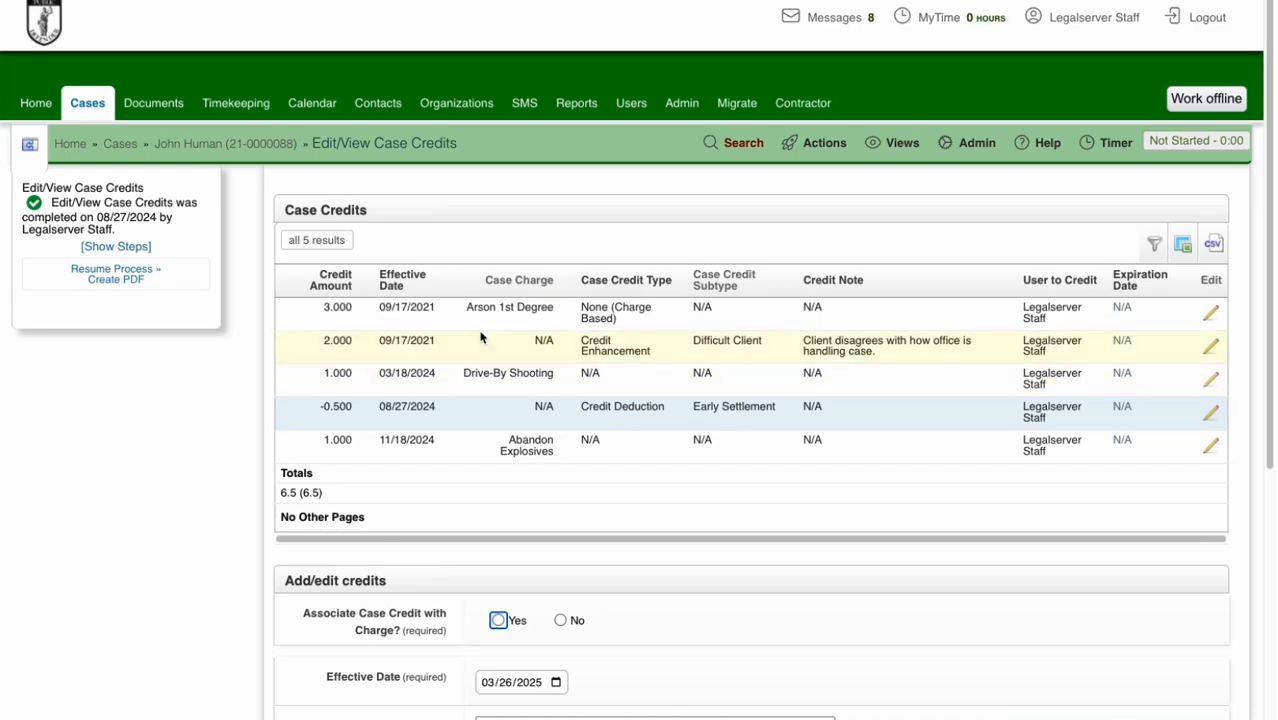
pyautogui.scroll(-1, 480, 330)
pyautogui.moveTo(342, 460); pyautogui.dragTo(281, 450)
pyautogui.scroll(-5, 508, 356)
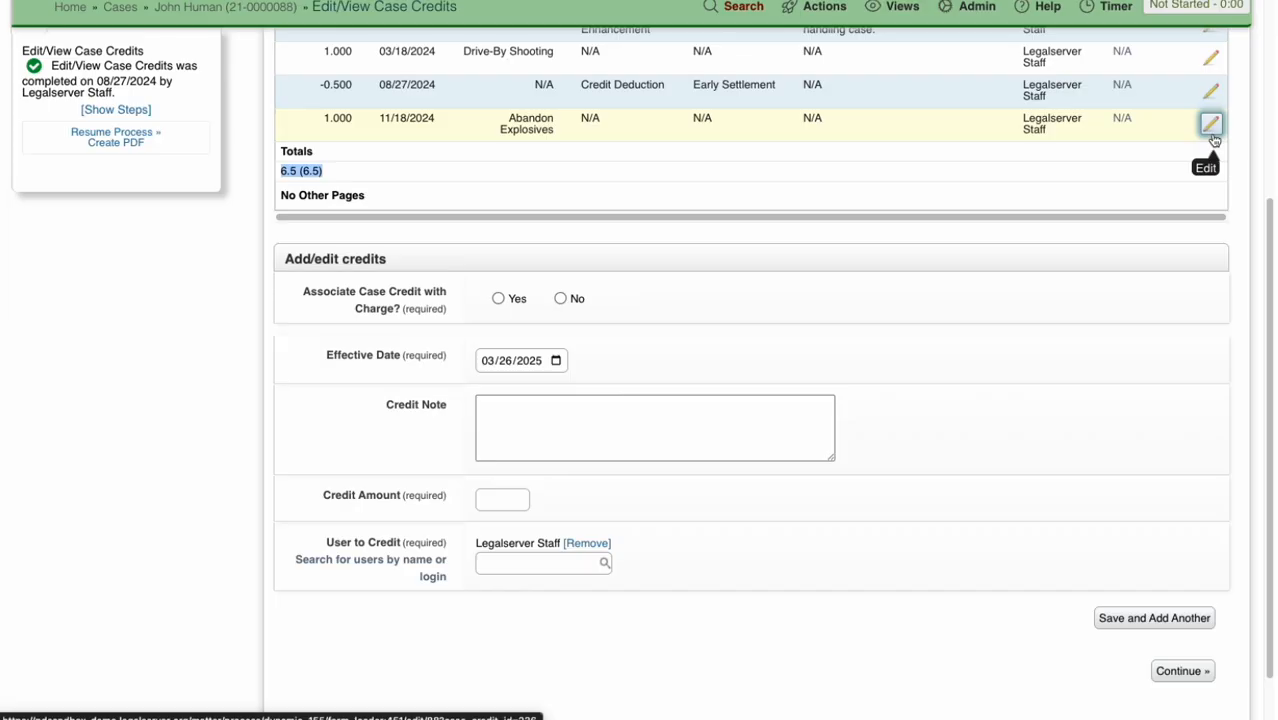
# Associate the case credit with a charge to view the selectable charges, and set the association to No.
pyautogui.click(499, 299)
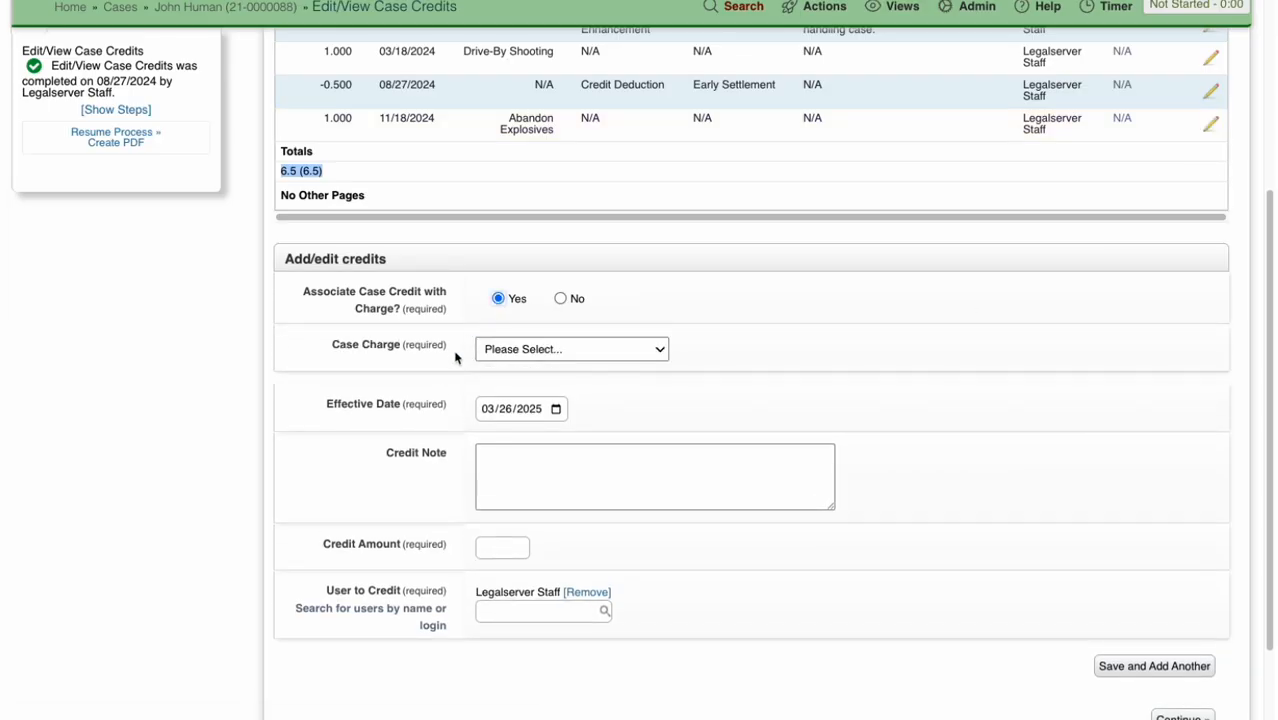
pyautogui.click(651, 352)
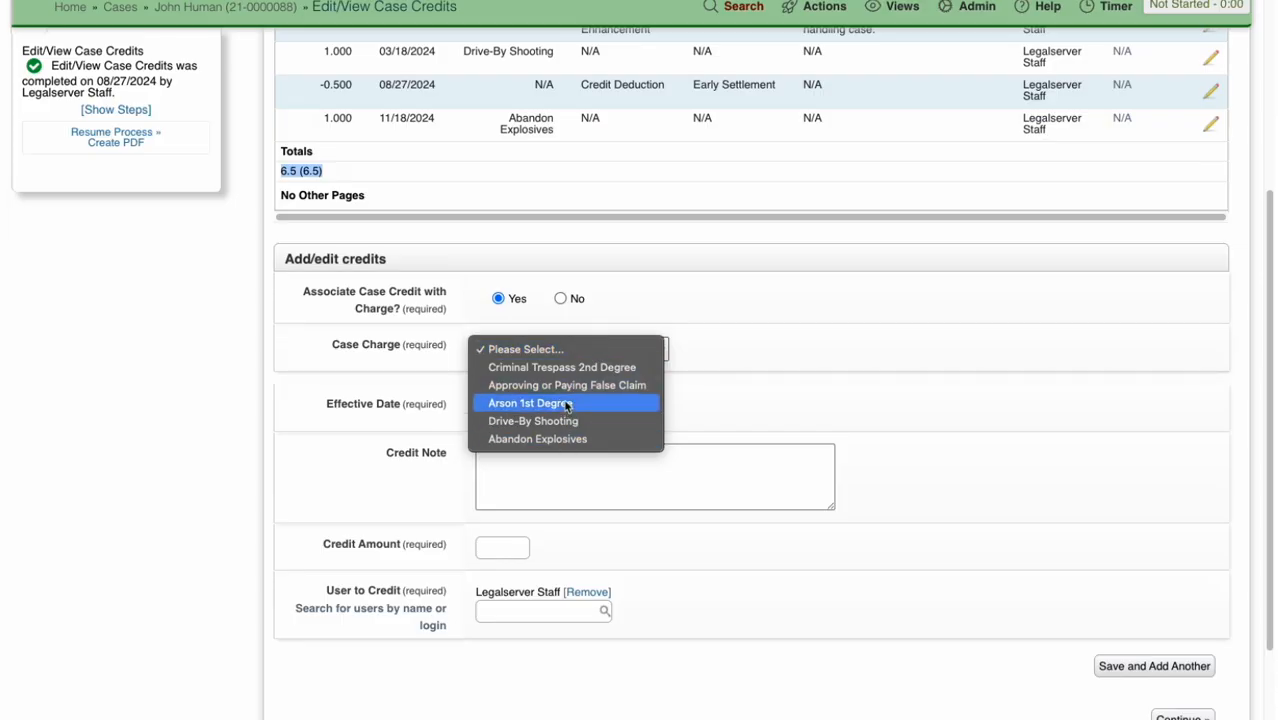
pyautogui.click(561, 300)
pyautogui.click(561, 300)
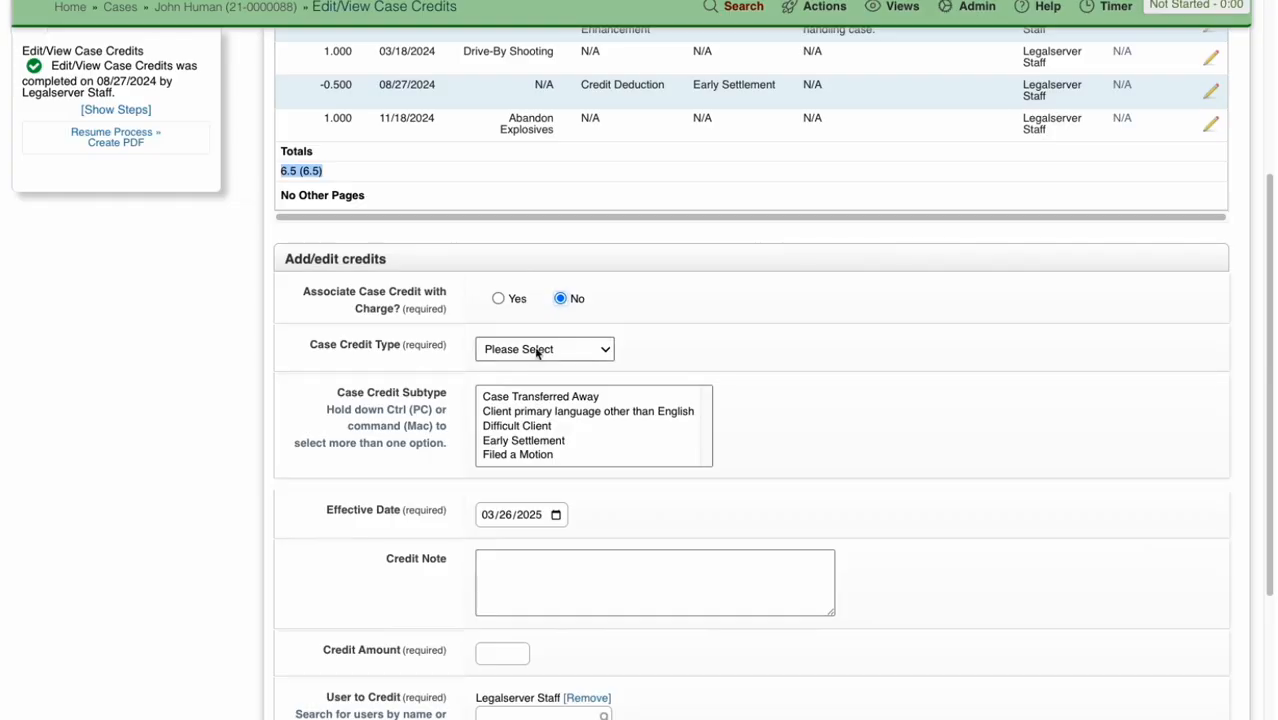
# Compare the subtypes offered for Credit Deduction and Credit Enhancement, and reset the case credit type to Please Select.
pyautogui.click(578, 350)
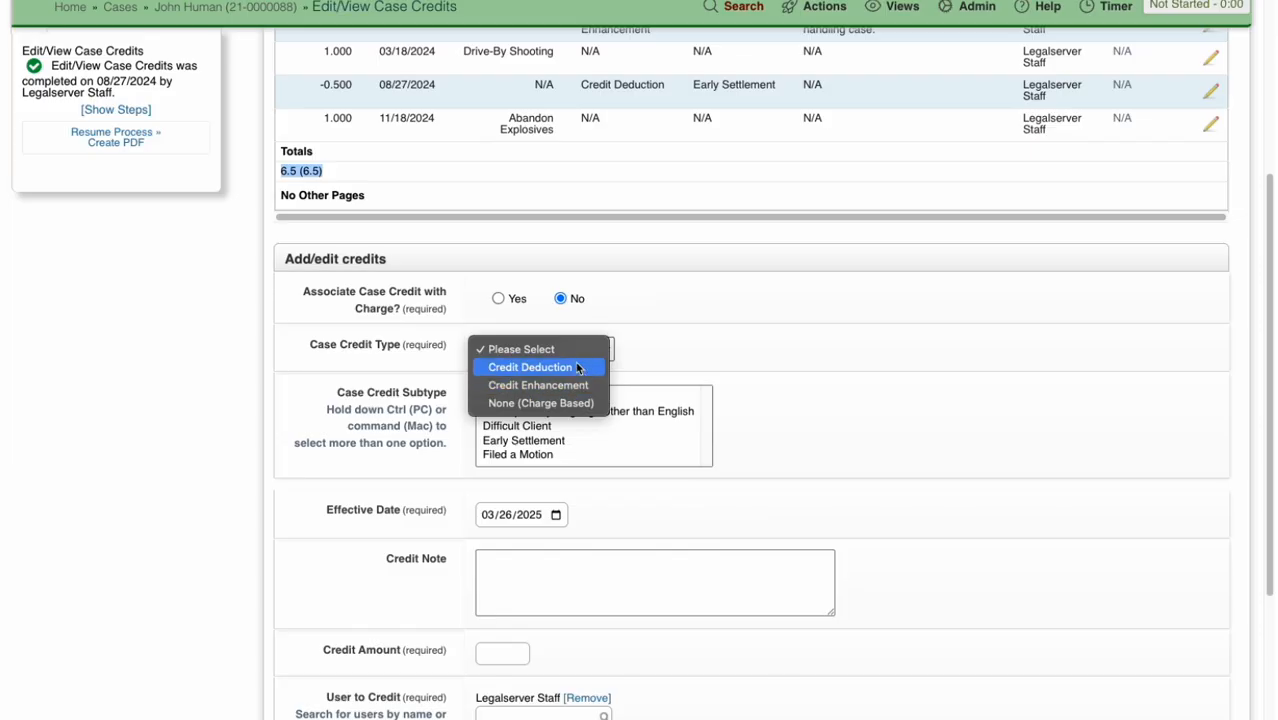
pyautogui.click(577, 369)
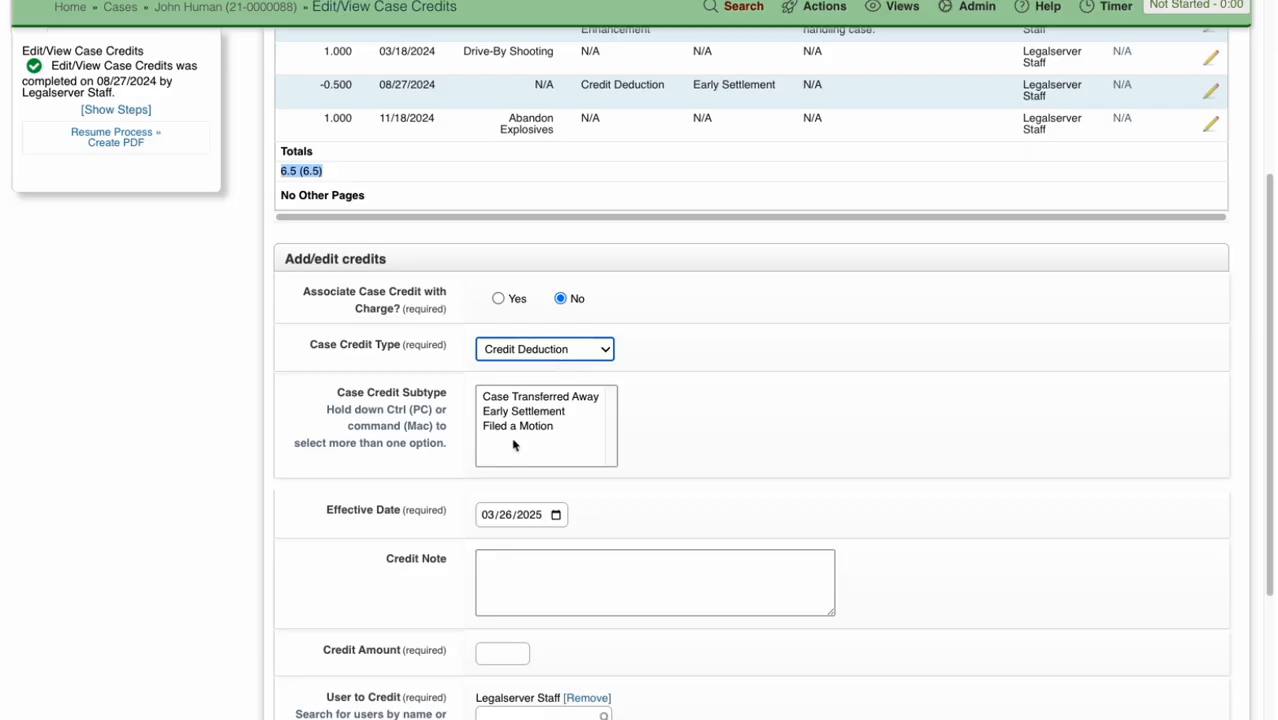
pyautogui.click(591, 354)
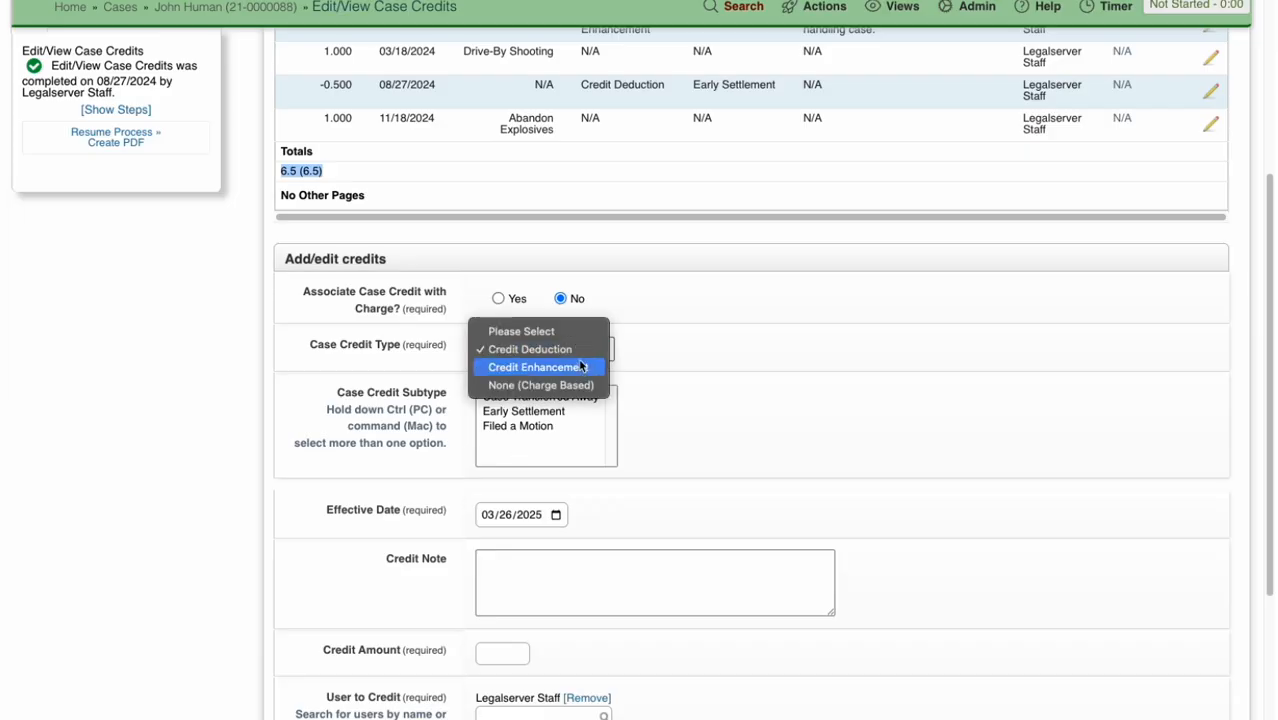
pyautogui.click(580, 365)
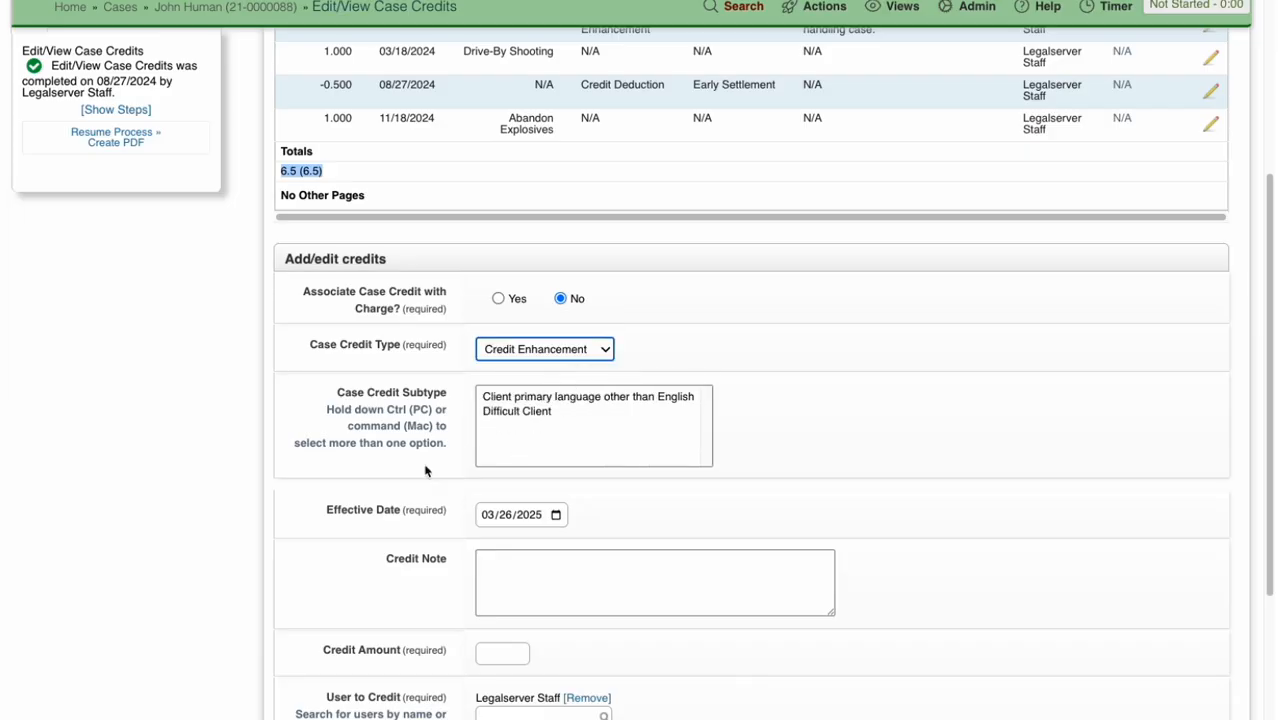
pyautogui.click(586, 354)
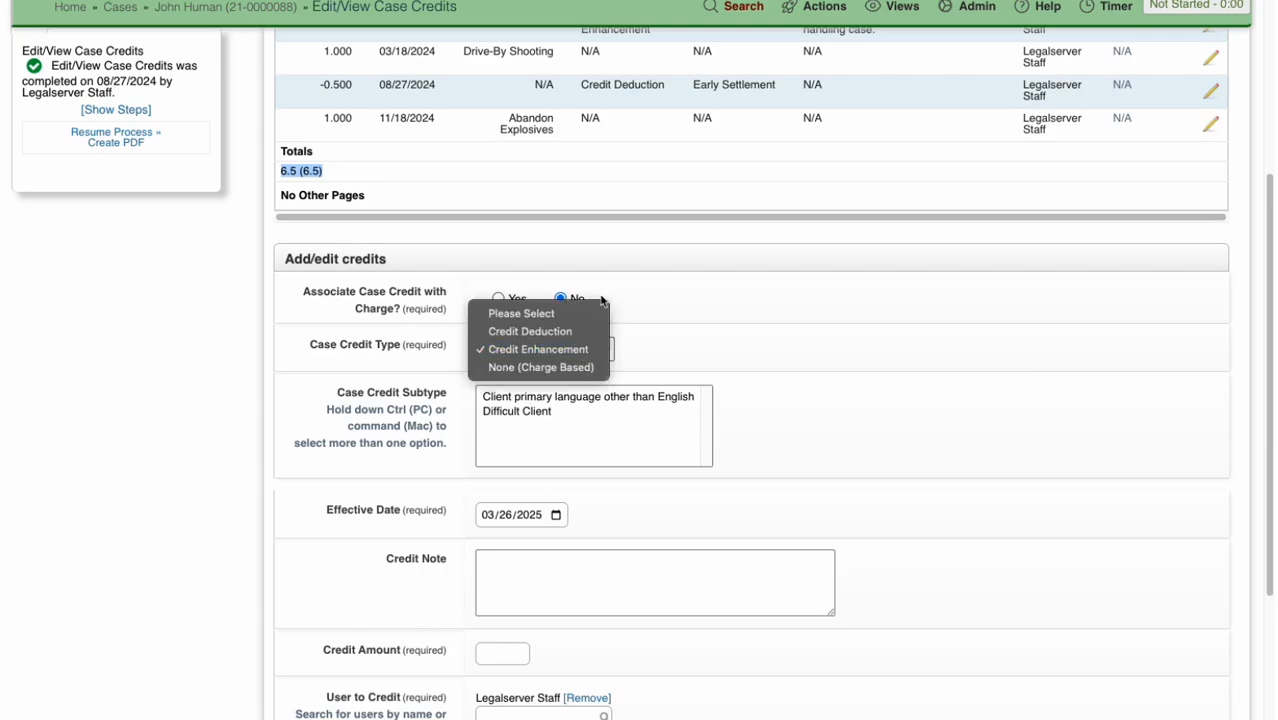
pyautogui.click(591, 310)
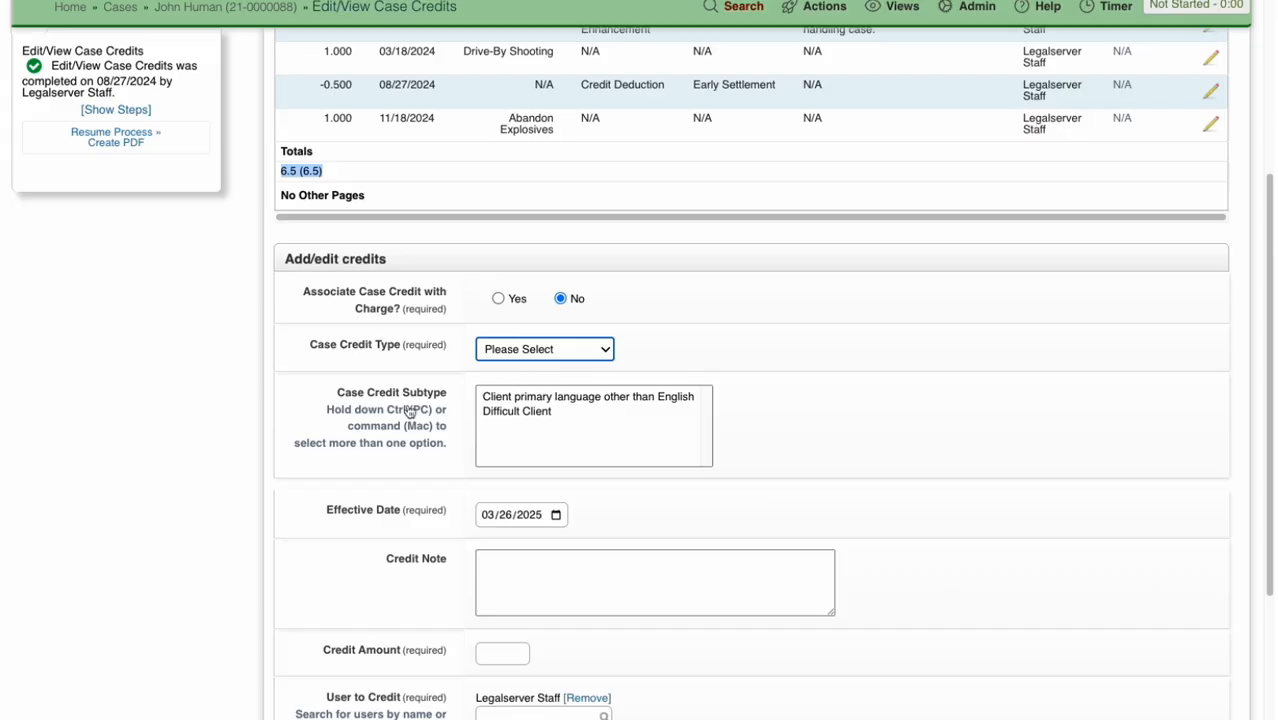
# Examine the remaining case credit fields, including the User to Credit search, and return to the case credits list.
pyautogui.scroll(-3, 645, 433)
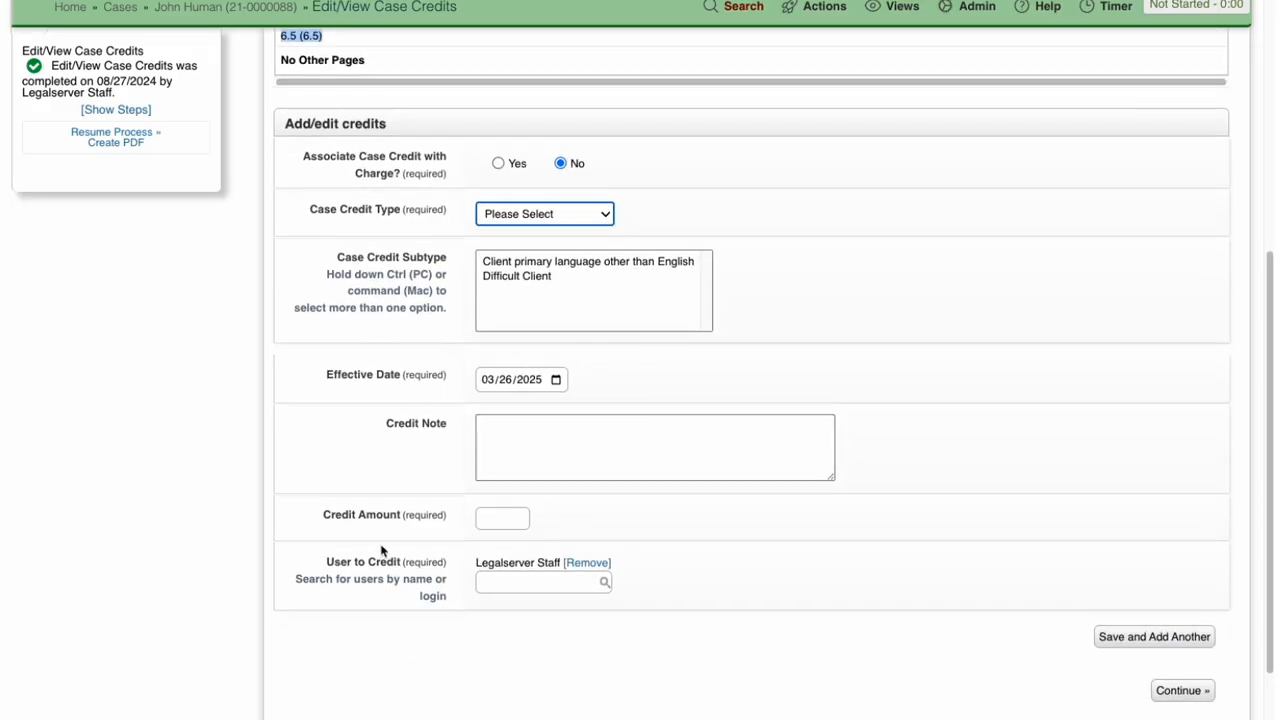
pyautogui.click(540, 584)
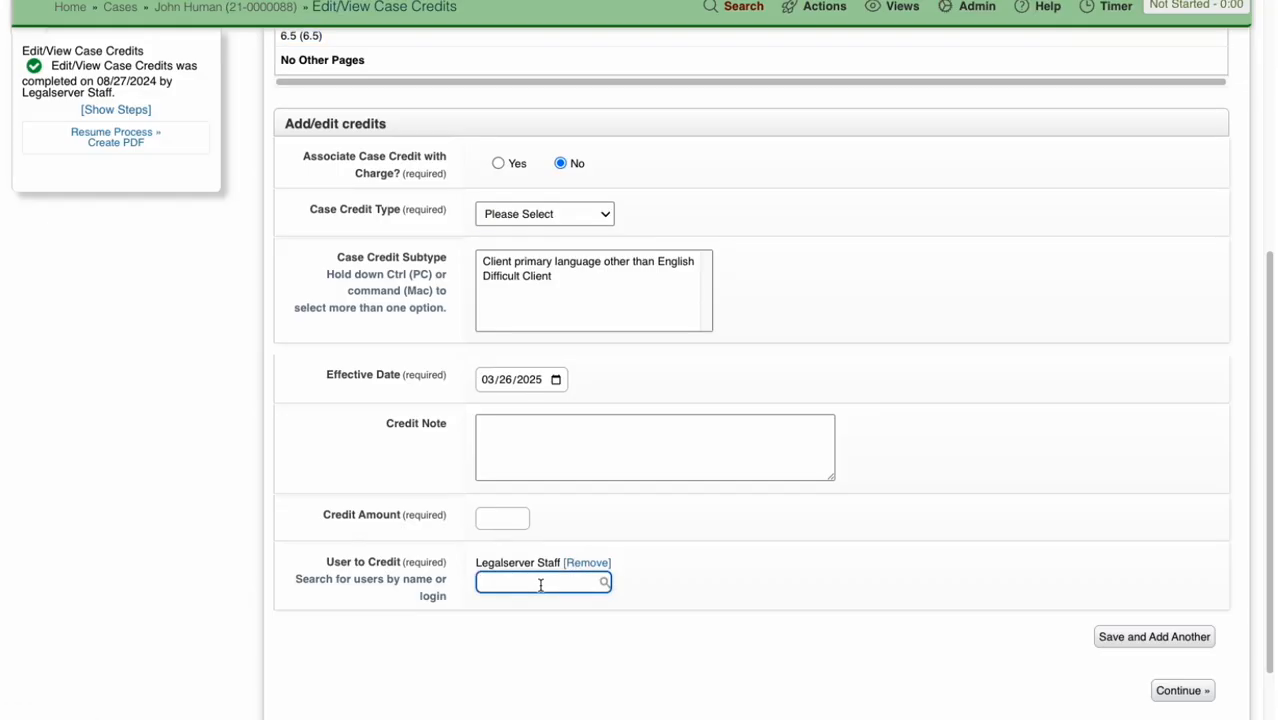
pyautogui.scroll(3, 596, 340)
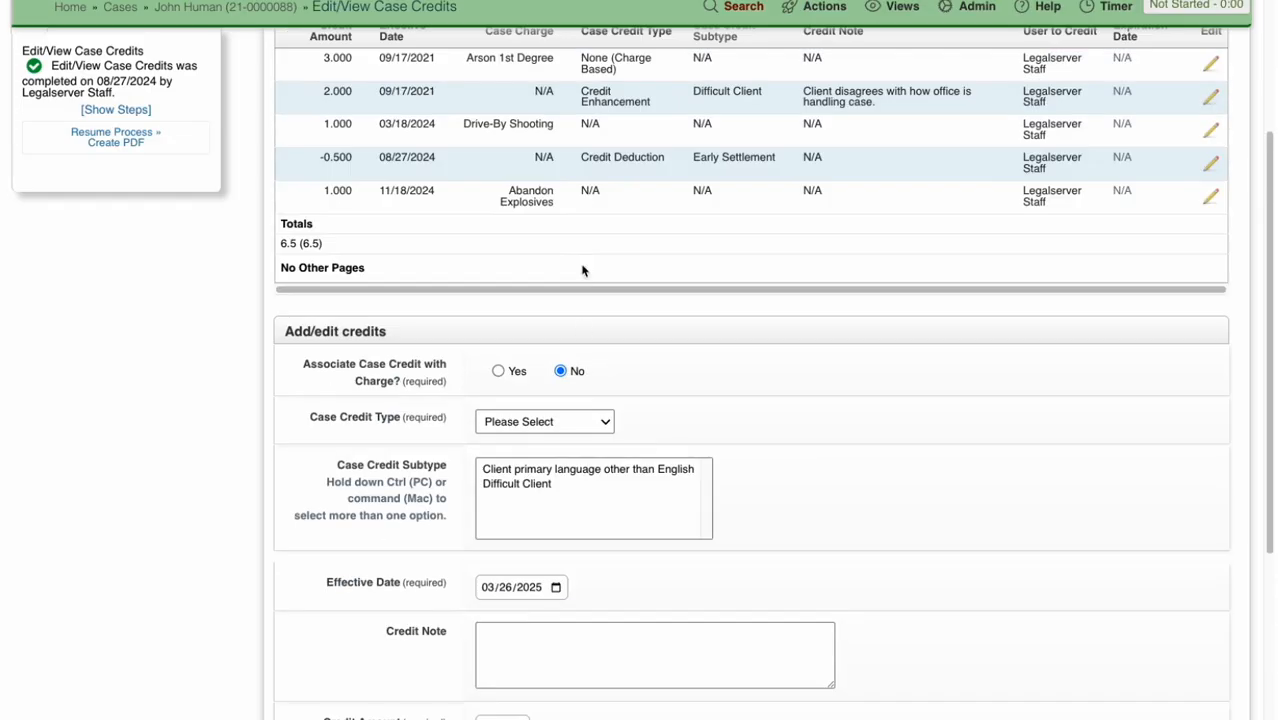
pyautogui.scroll(1, 543, 352)
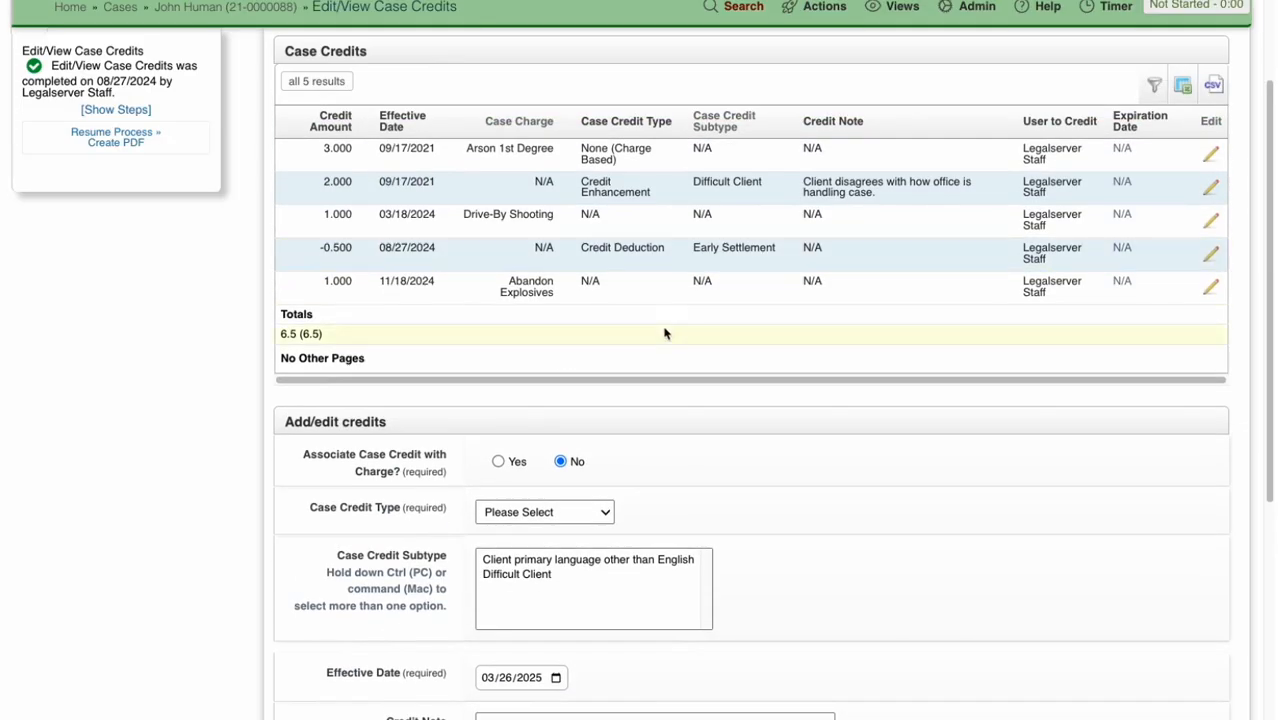
# Open the case credits form for editing, view the columns of the Matter Case Credits list, and collapse it again.
pyautogui.moveTo(984, 22)
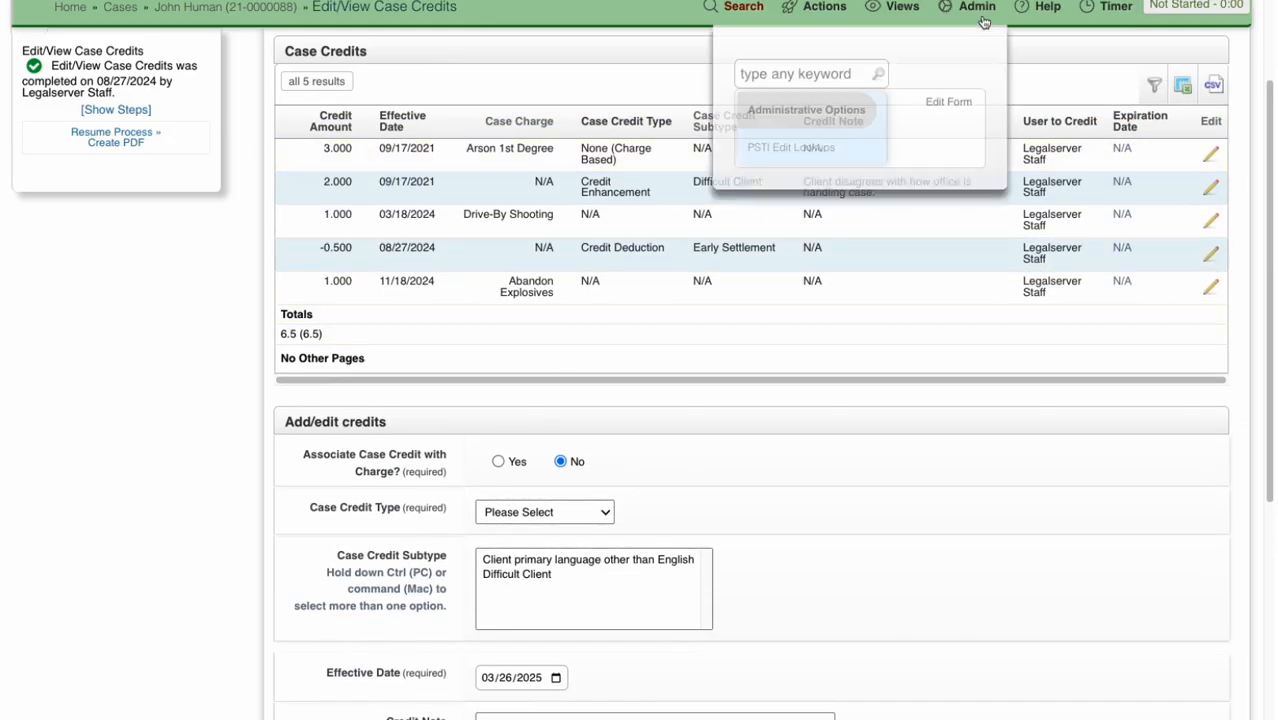
pyautogui.click(957, 100)
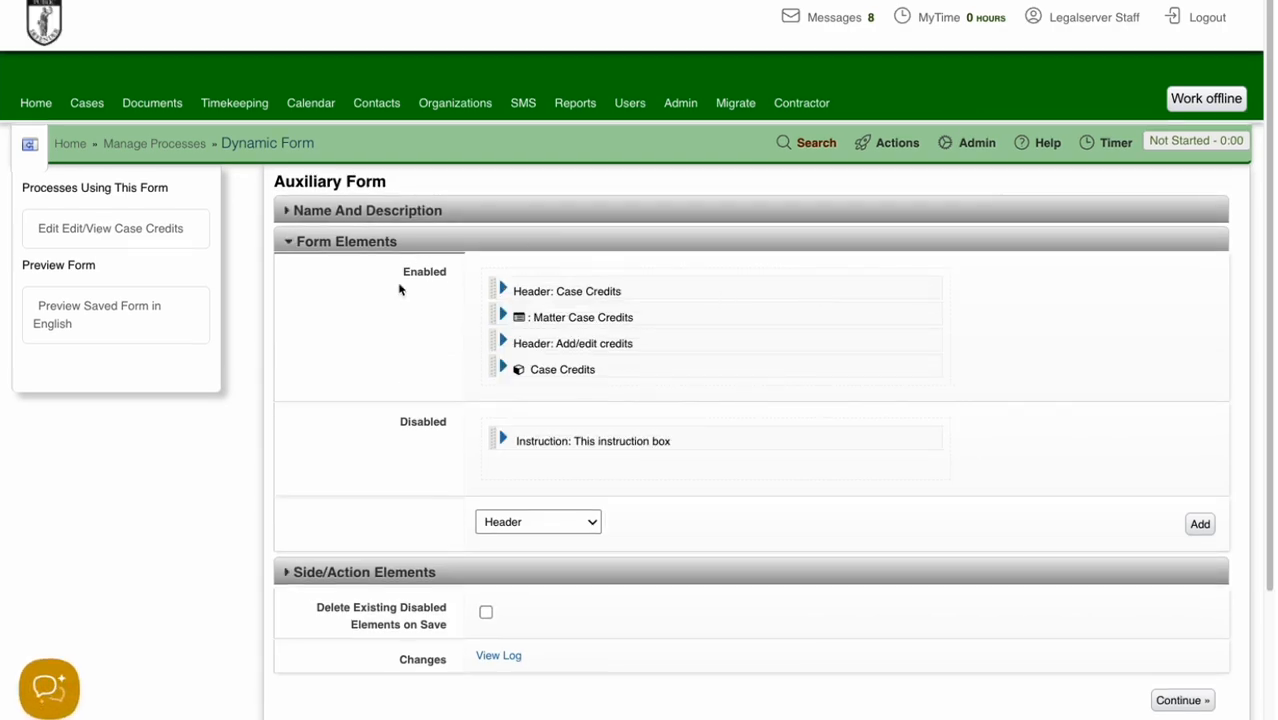
pyautogui.click(505, 317)
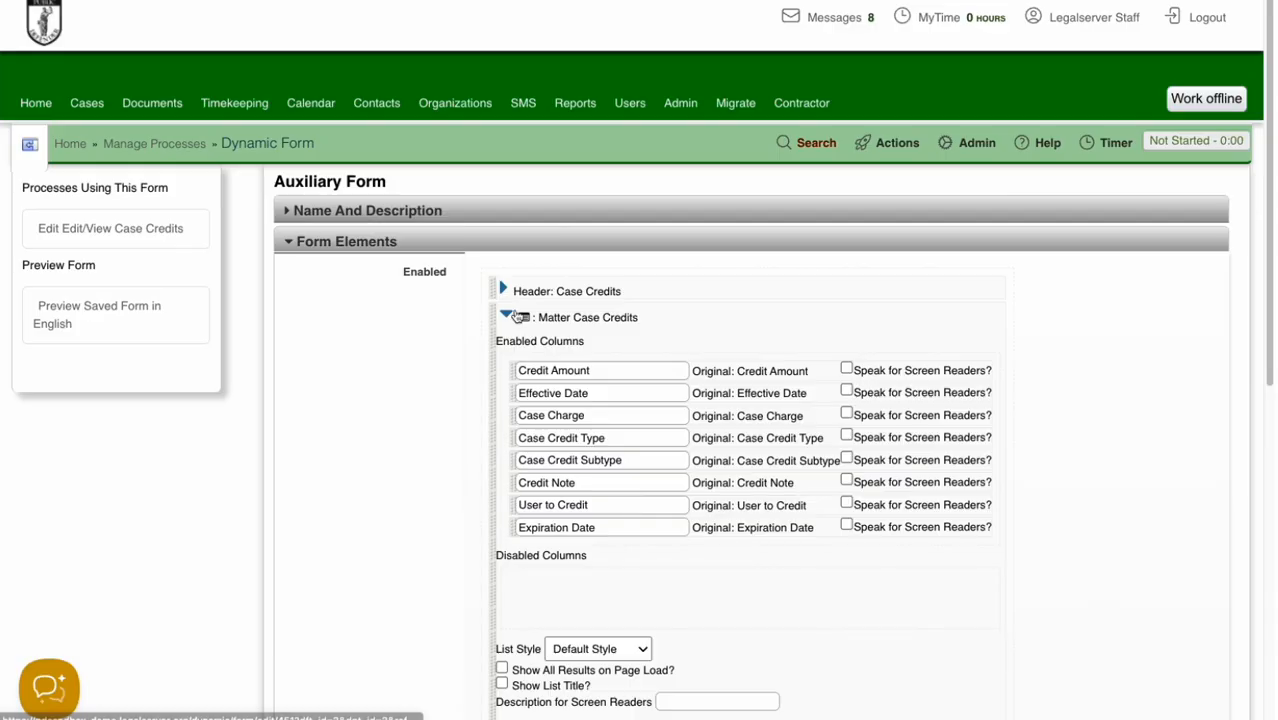
pyautogui.click(510, 317)
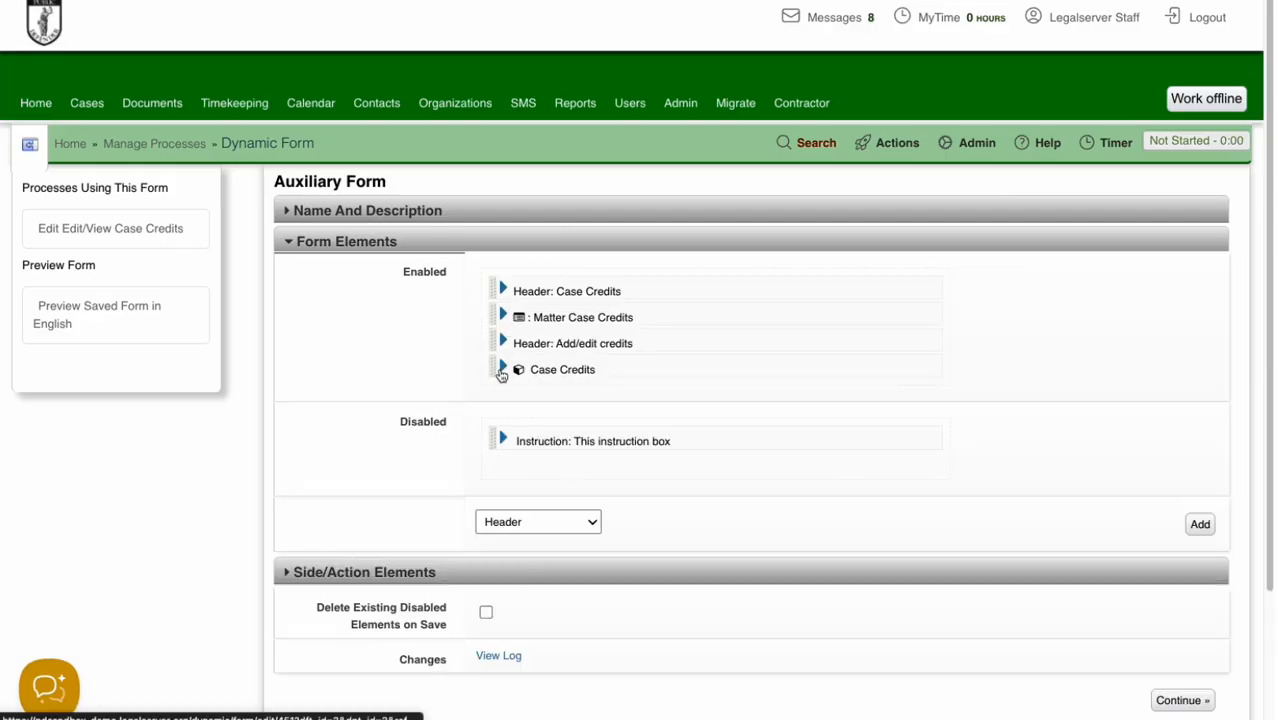
# Expand the Case Credits element to examine its settings, and save the form without changing them.
pyautogui.click(503, 370)
pyautogui.scroll(-3, 611, 394)
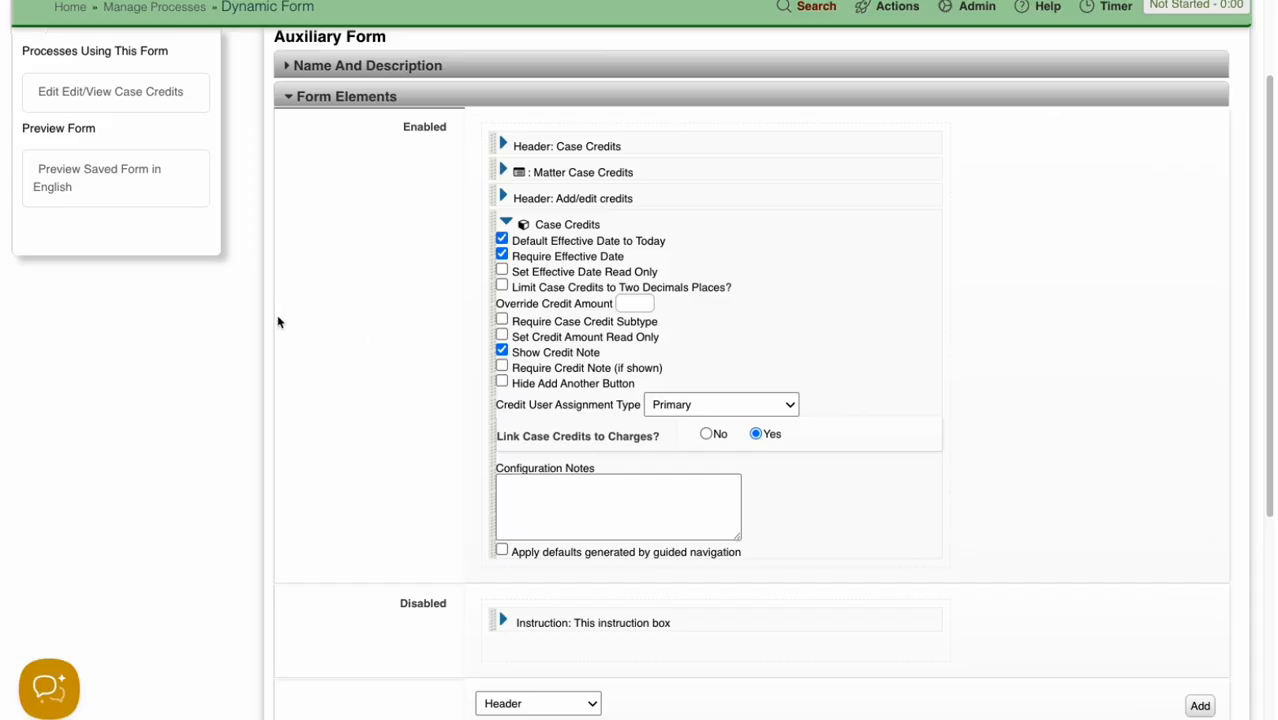
pyautogui.scroll(-3, 1150, 379)
pyautogui.click(1190, 567)
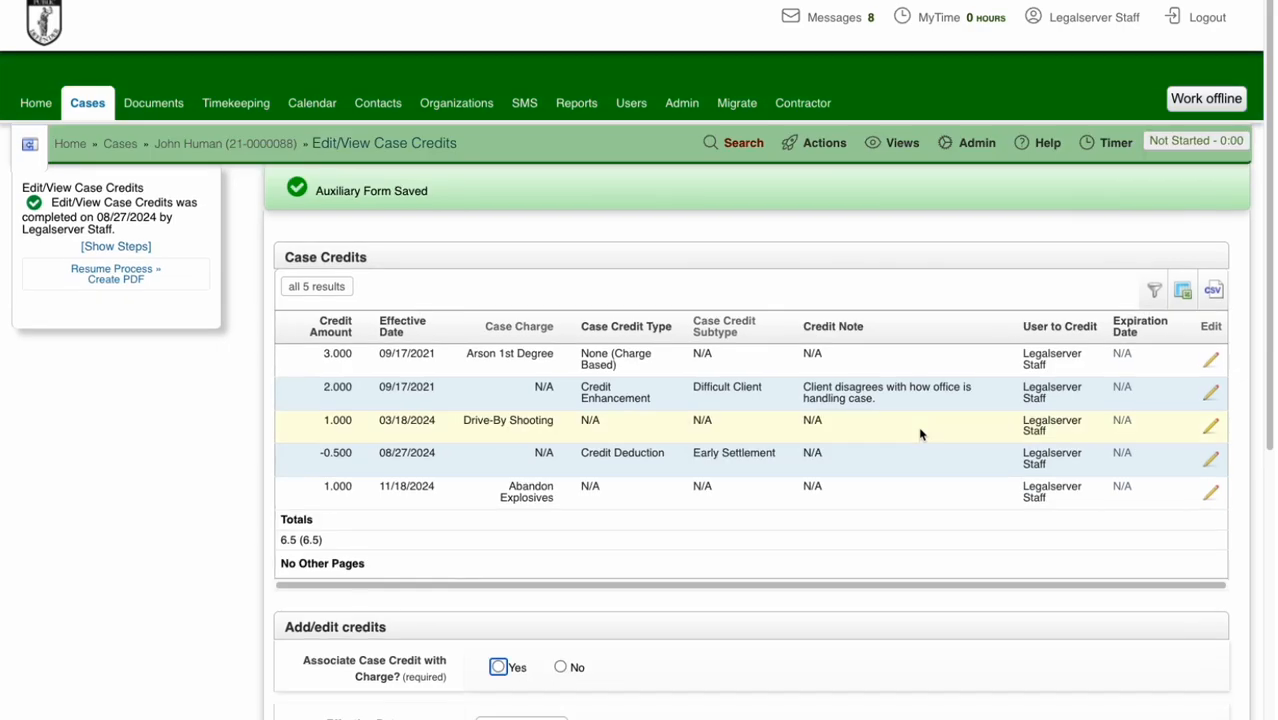
# Open the Edit Arrests process for the case from its criminal actions.
pyautogui.click(824, 142)
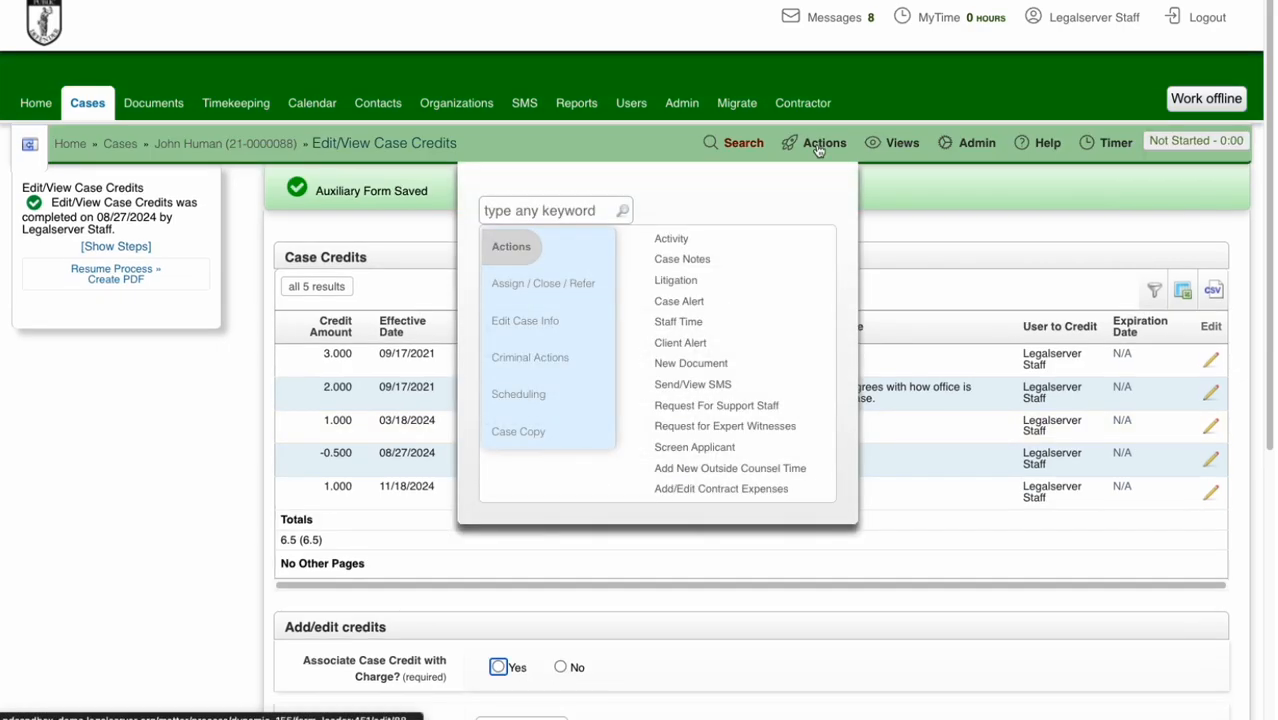
pyautogui.click(565, 360)
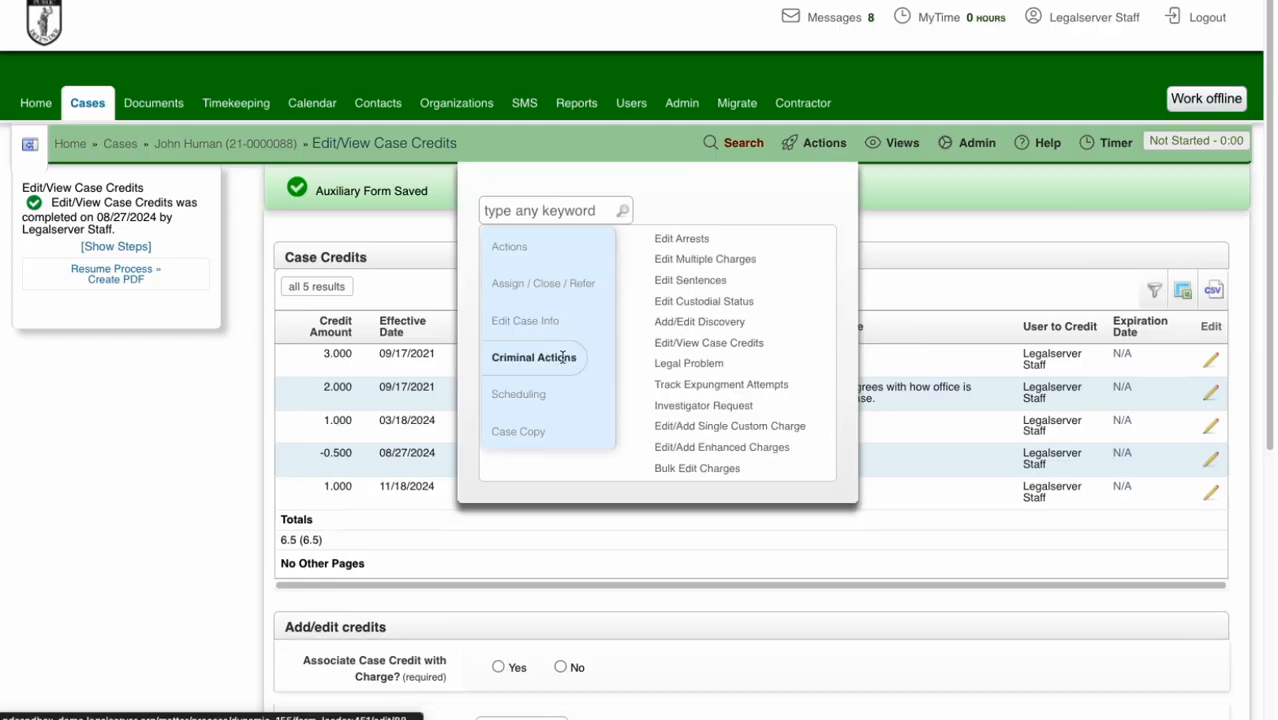
pyautogui.click(684, 240)
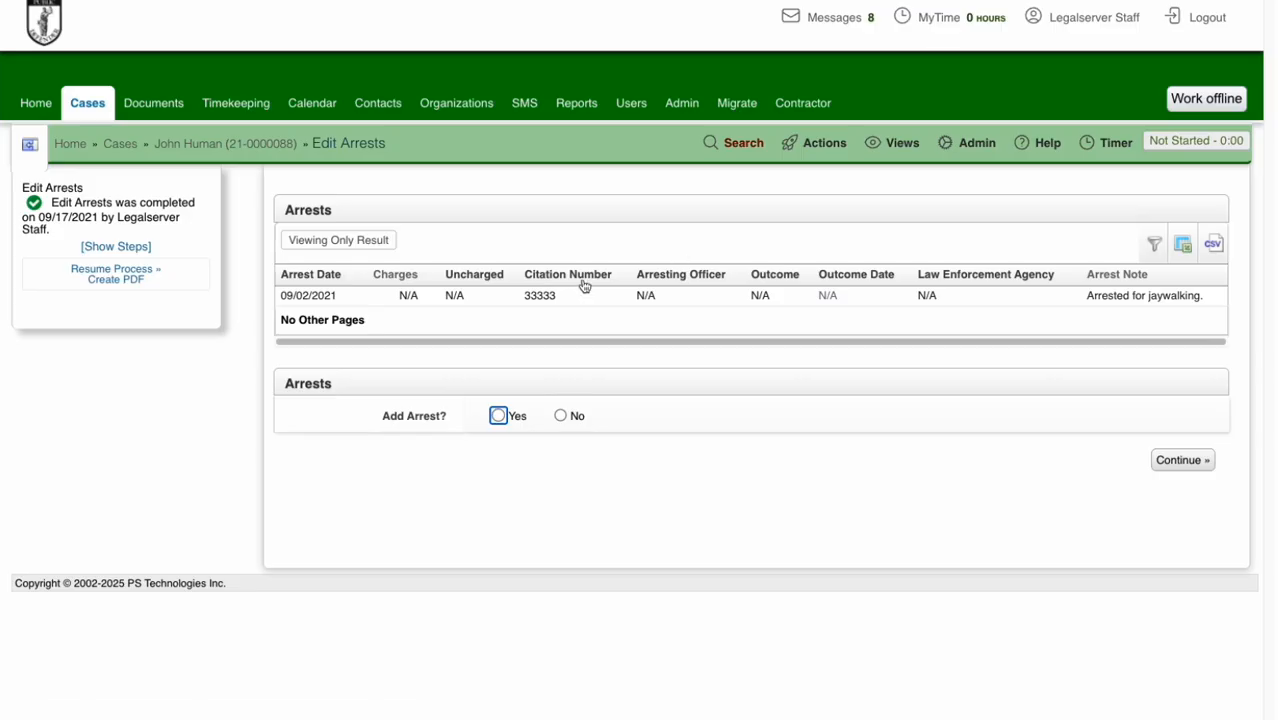
# Choose to add an arrest, set Uncharged to No to bring up the charges list, and view the Outcome options.
pyautogui.click(499, 416)
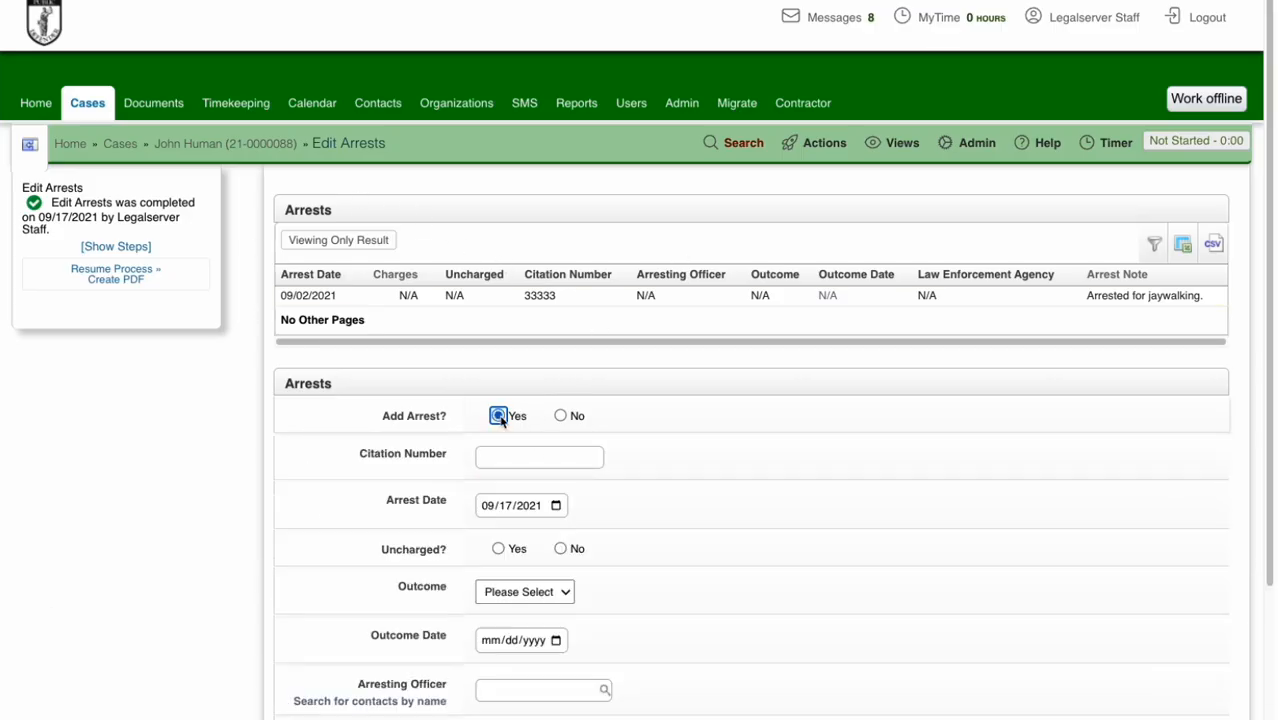
pyautogui.scroll(-1, 665, 445)
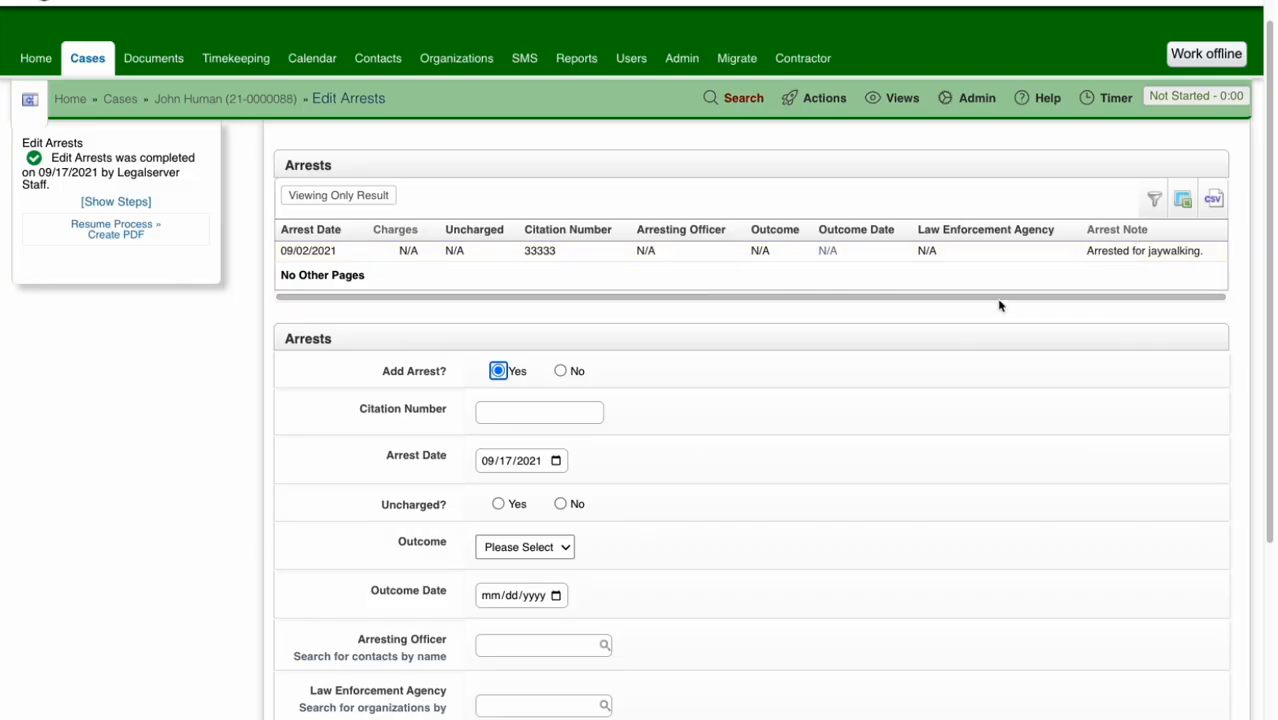
pyautogui.scroll(-3, 665, 356)
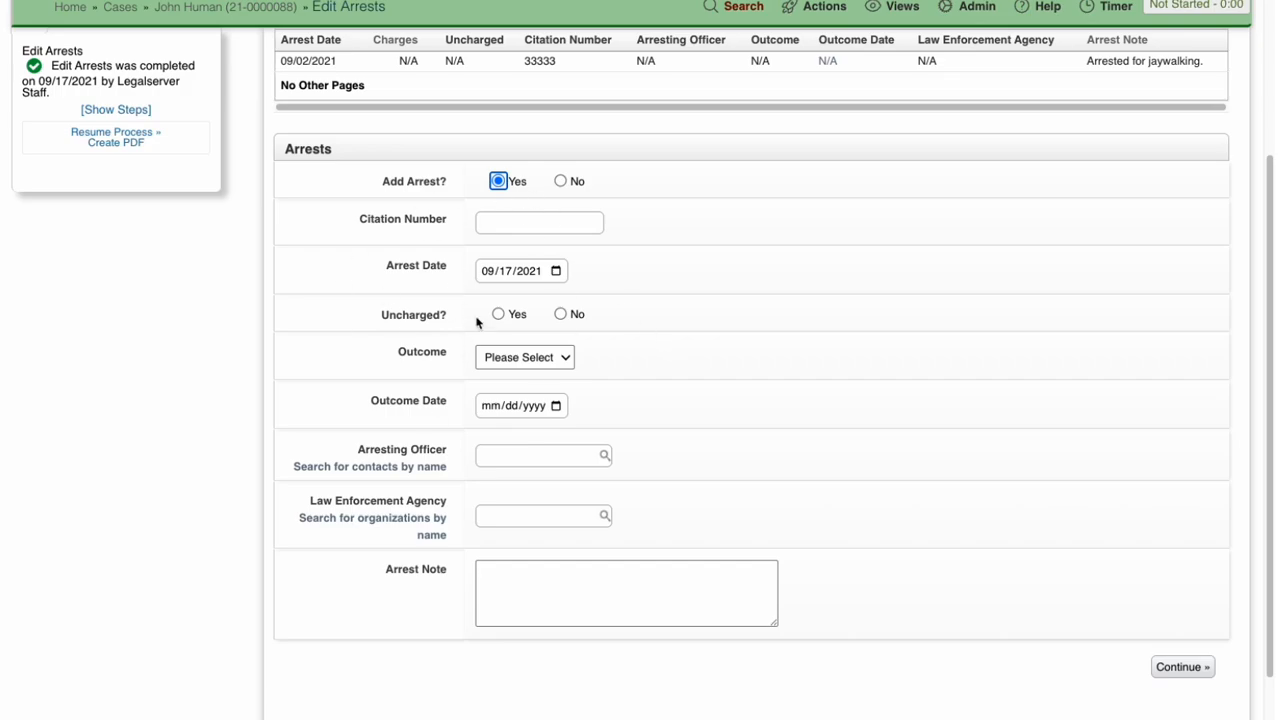
pyautogui.click(498, 314)
pyautogui.click(559, 315)
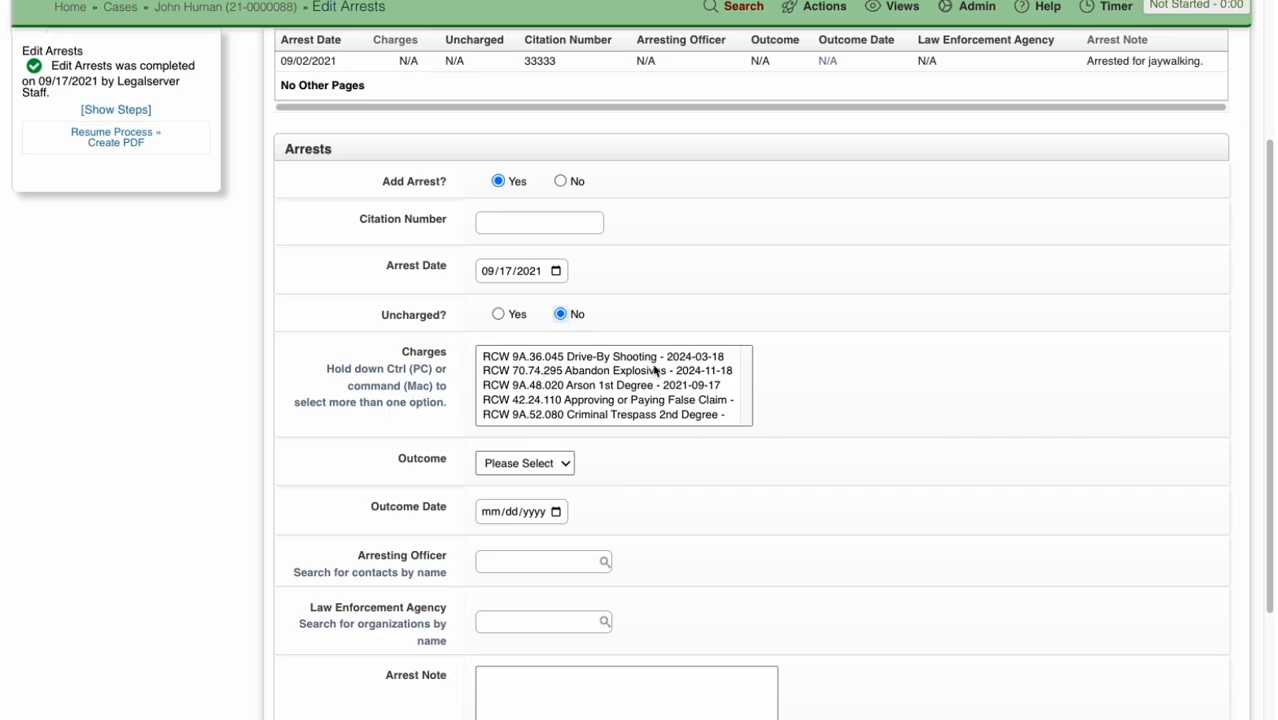
pyautogui.click(556, 465)
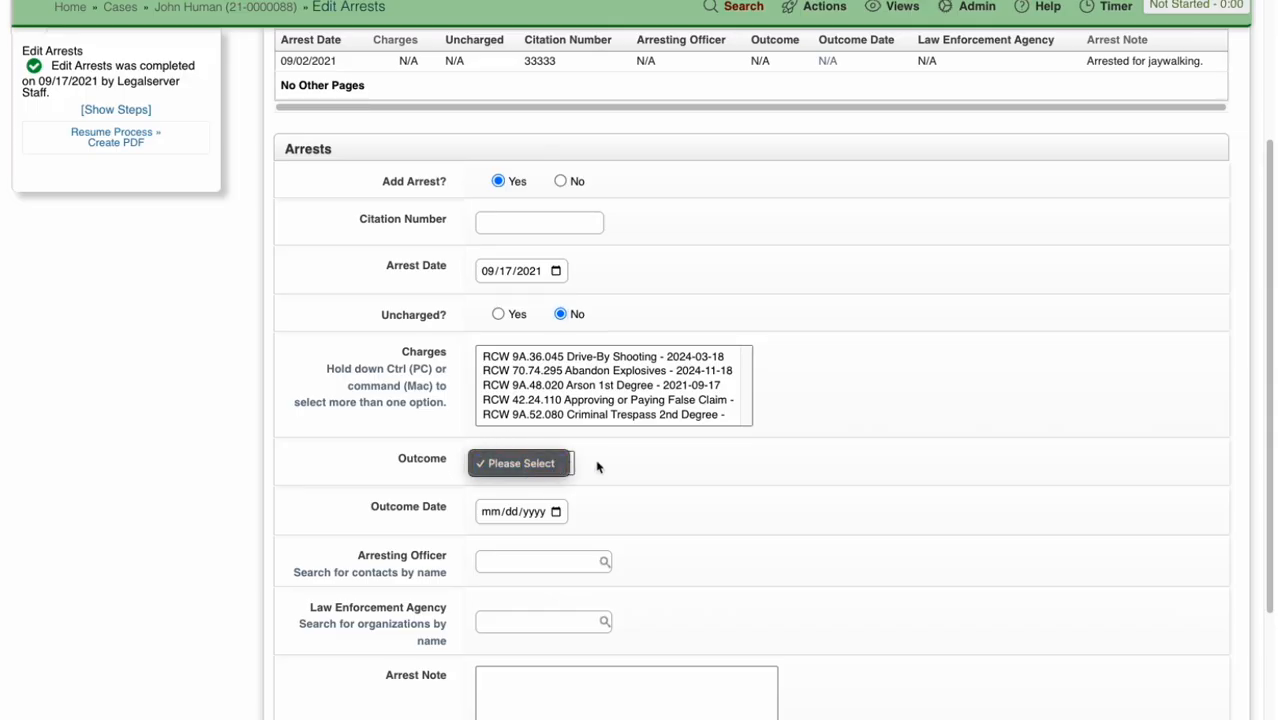
pyautogui.click(568, 460)
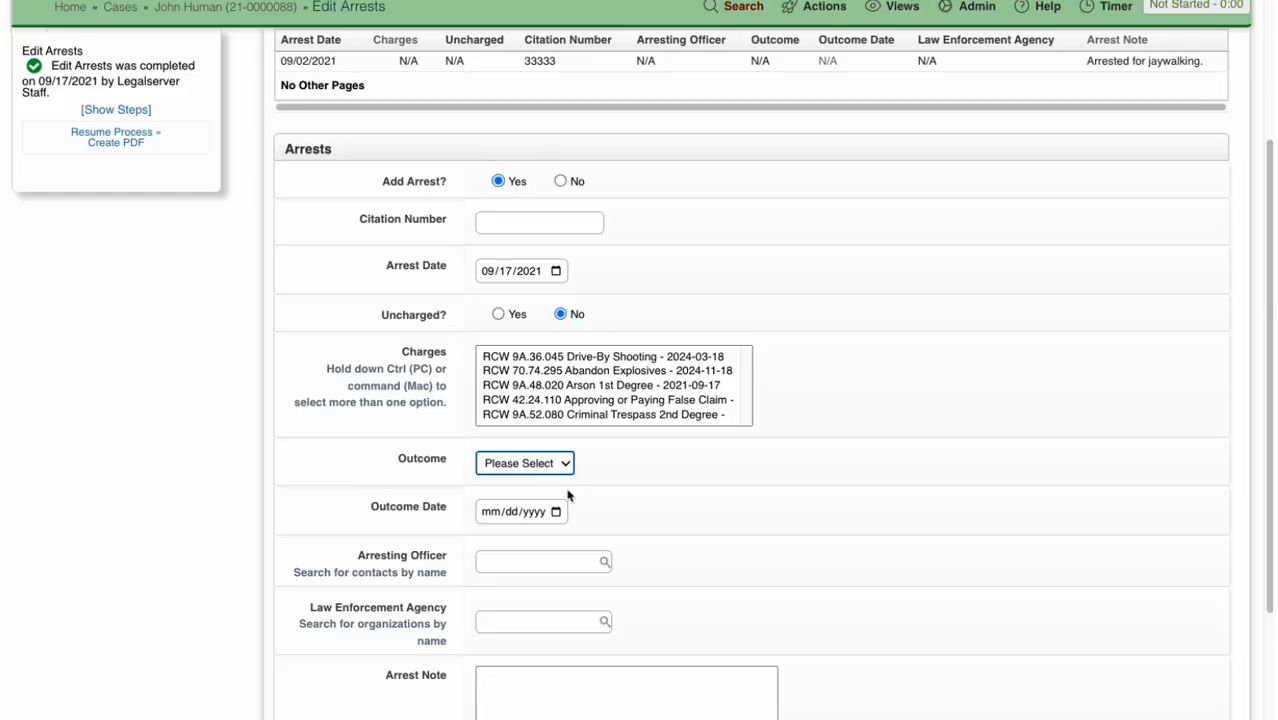
# Search the Arresting Officer contacts for "offic" and for "law".
pyautogui.scroll(-1, 706, 548)
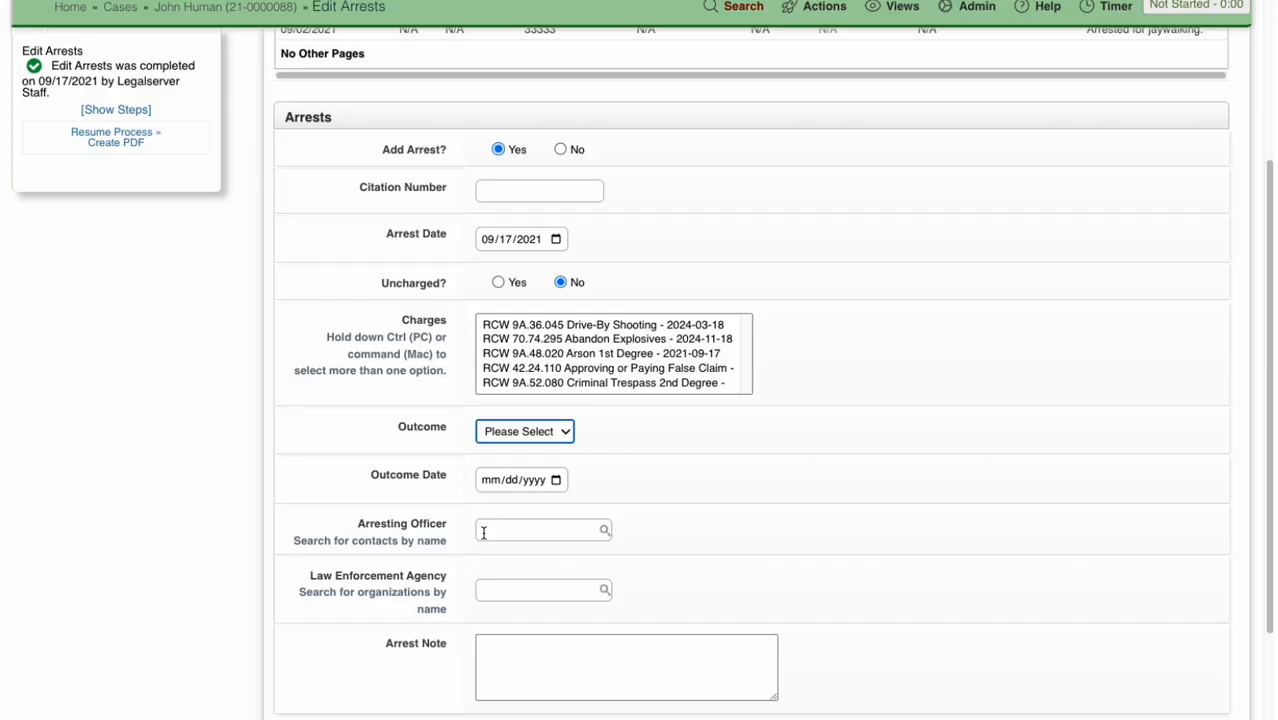
pyautogui.click(534, 531)
pyautogui.write('of')
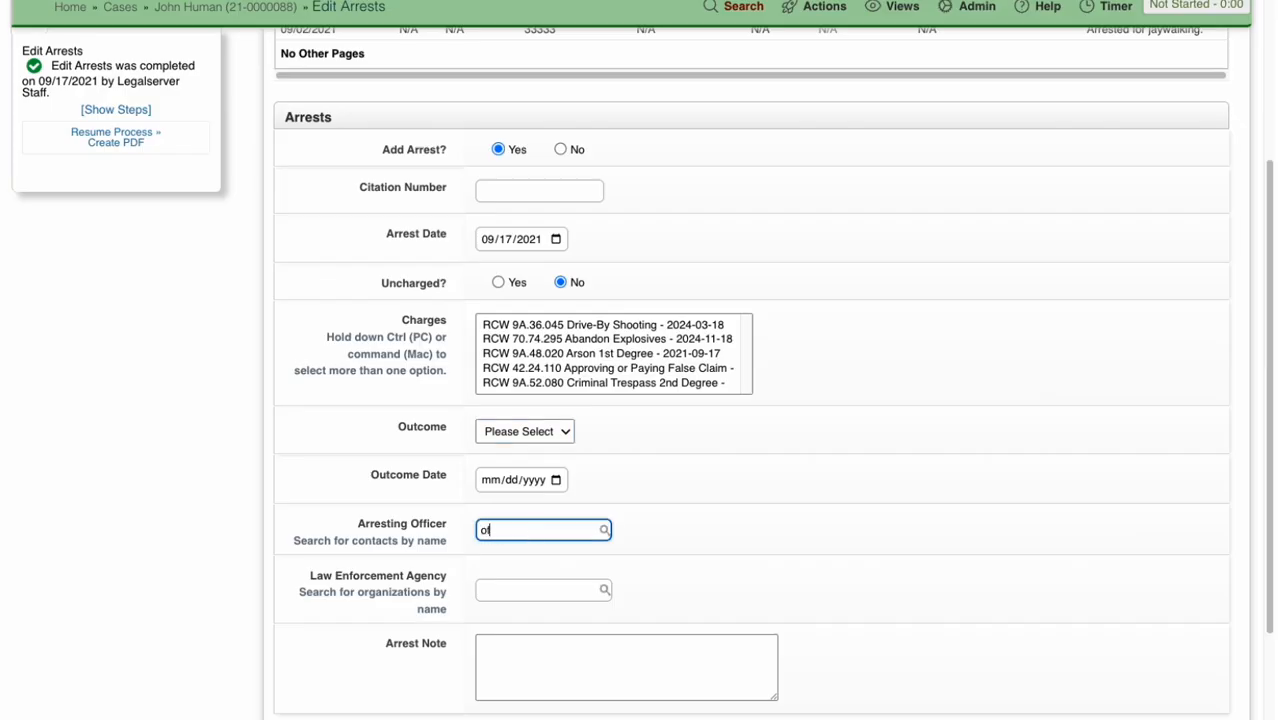
pyautogui.write('fic')
pyautogui.press('BackSpace')
pyautogui.press('BackSpace')
pyautogui.press('BackSpace')
pyautogui.press('BackSpace')
pyautogui.press('BackSpace')
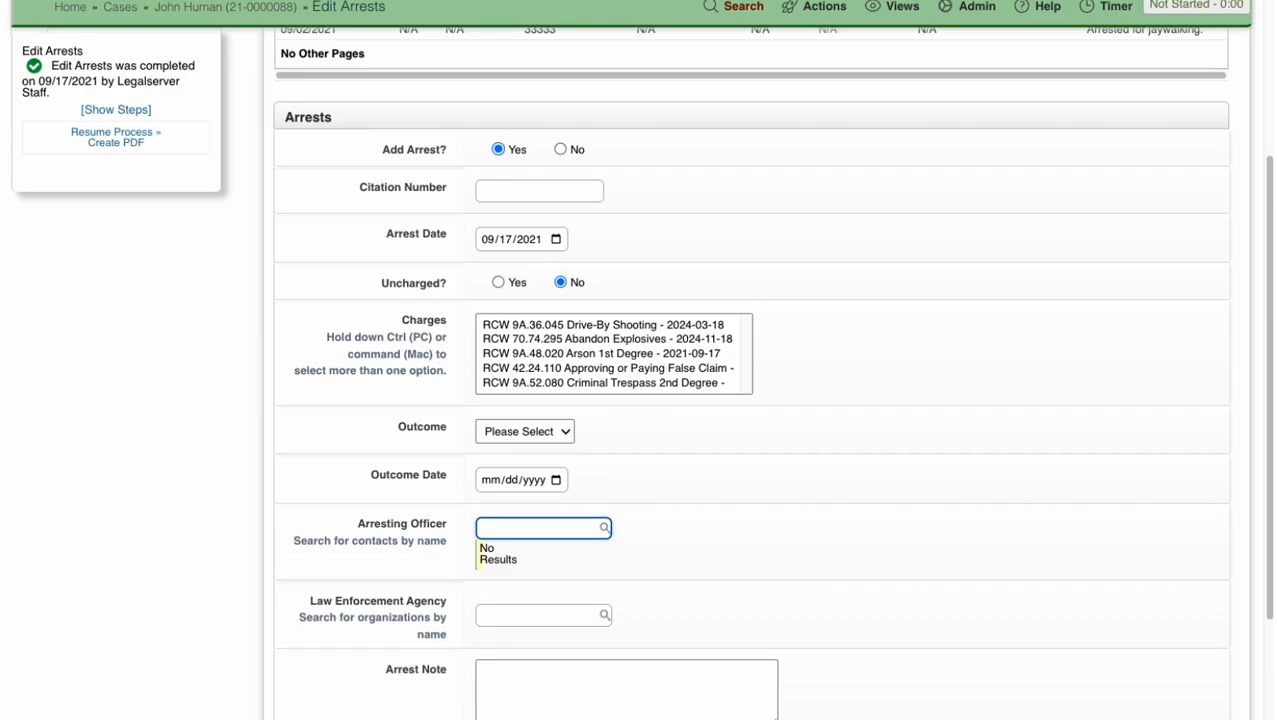
pyautogui.write('law')
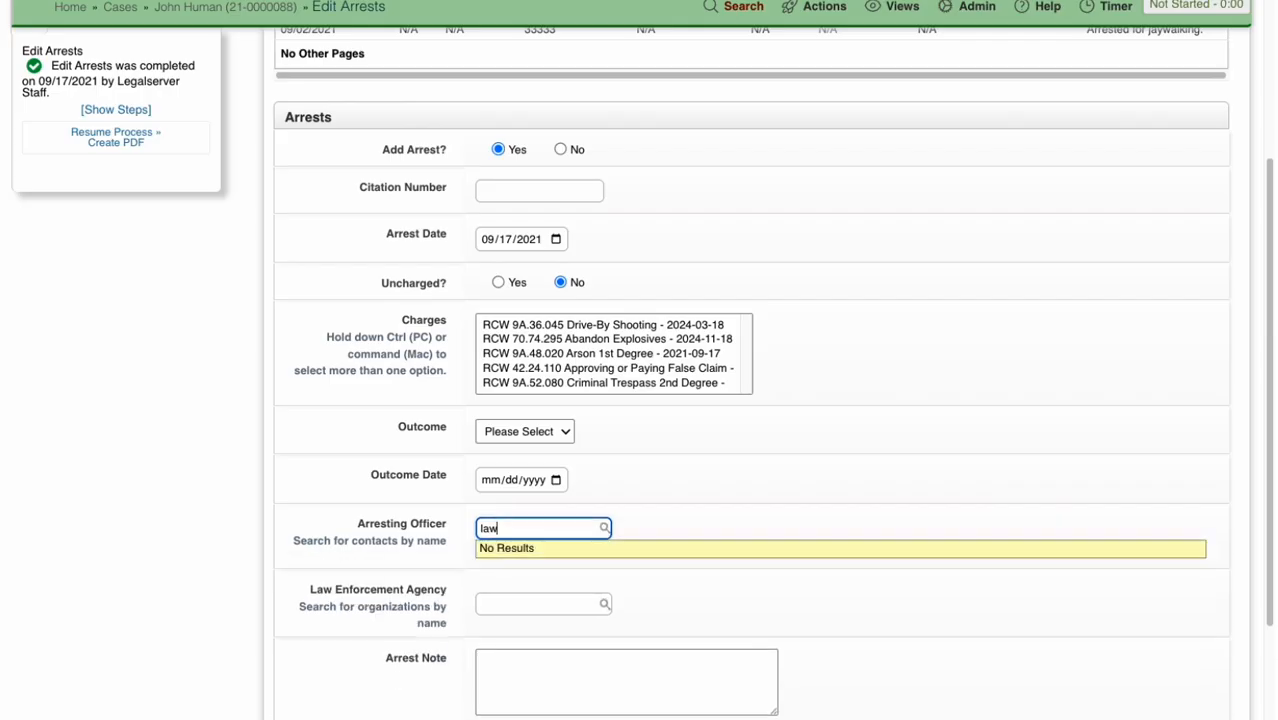
# Search the Law Enforcement Agency organizations for "law" and review the remaining arrest fields.
pyautogui.click(538, 606)
pyautogui.write('law')
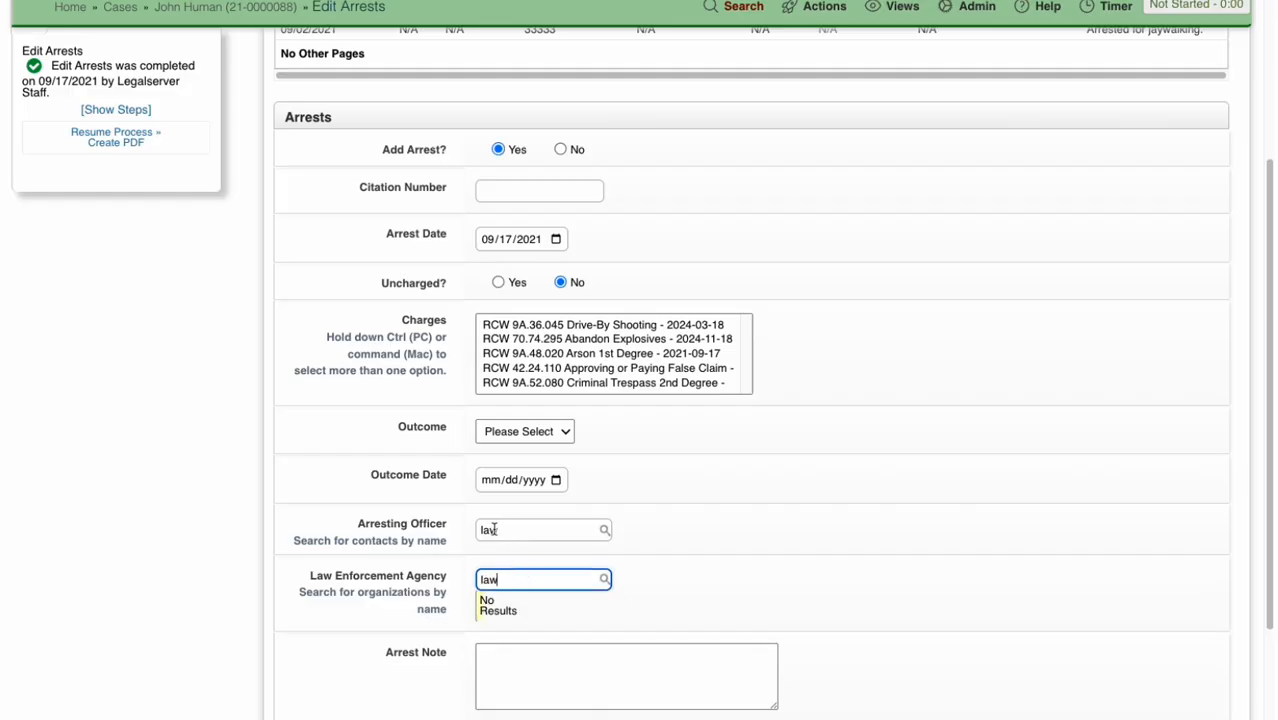
pyautogui.moveTo(411, 524); pyautogui.dragTo(490, 526)
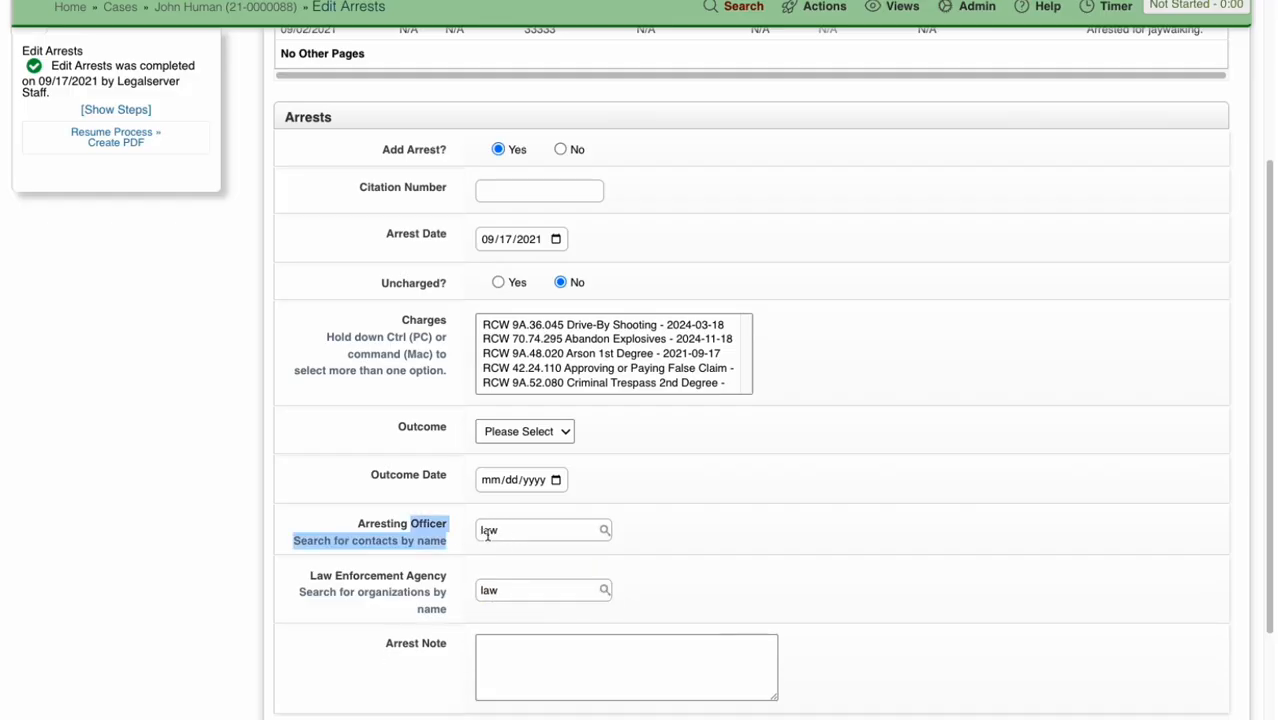
pyautogui.scroll(3, 516, 588)
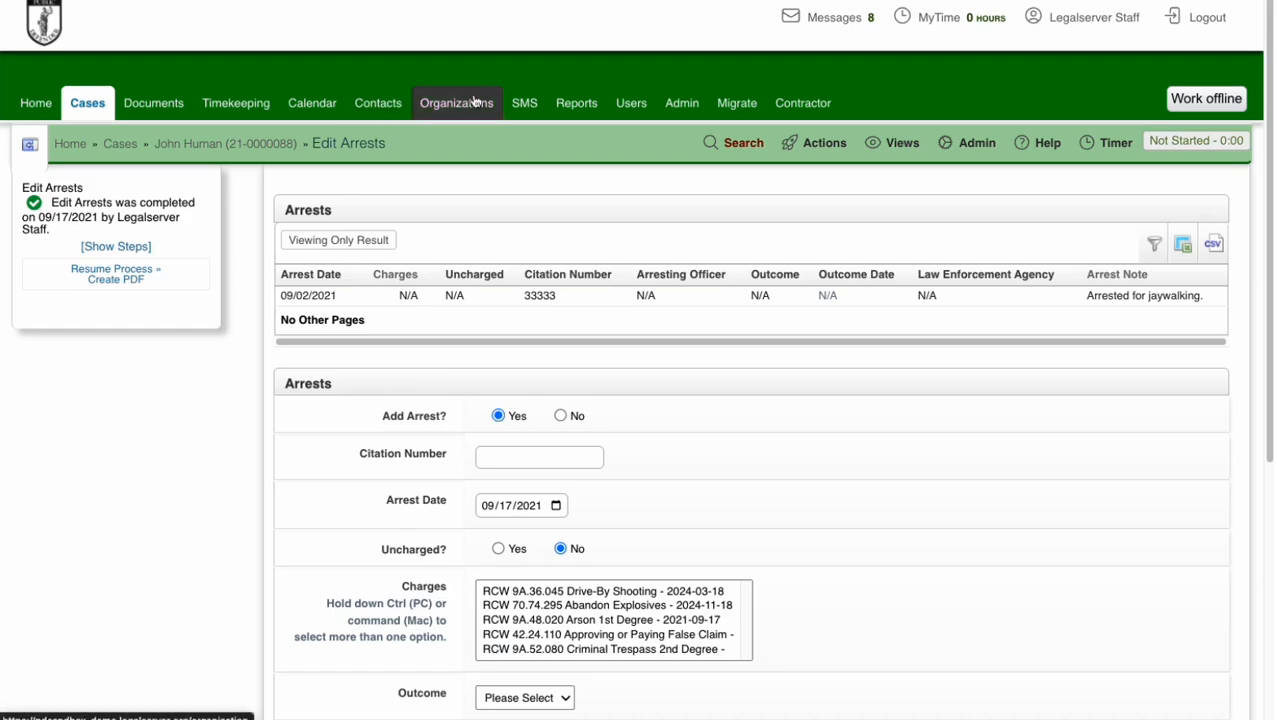
pyautogui.scroll(-3, 465, 382)
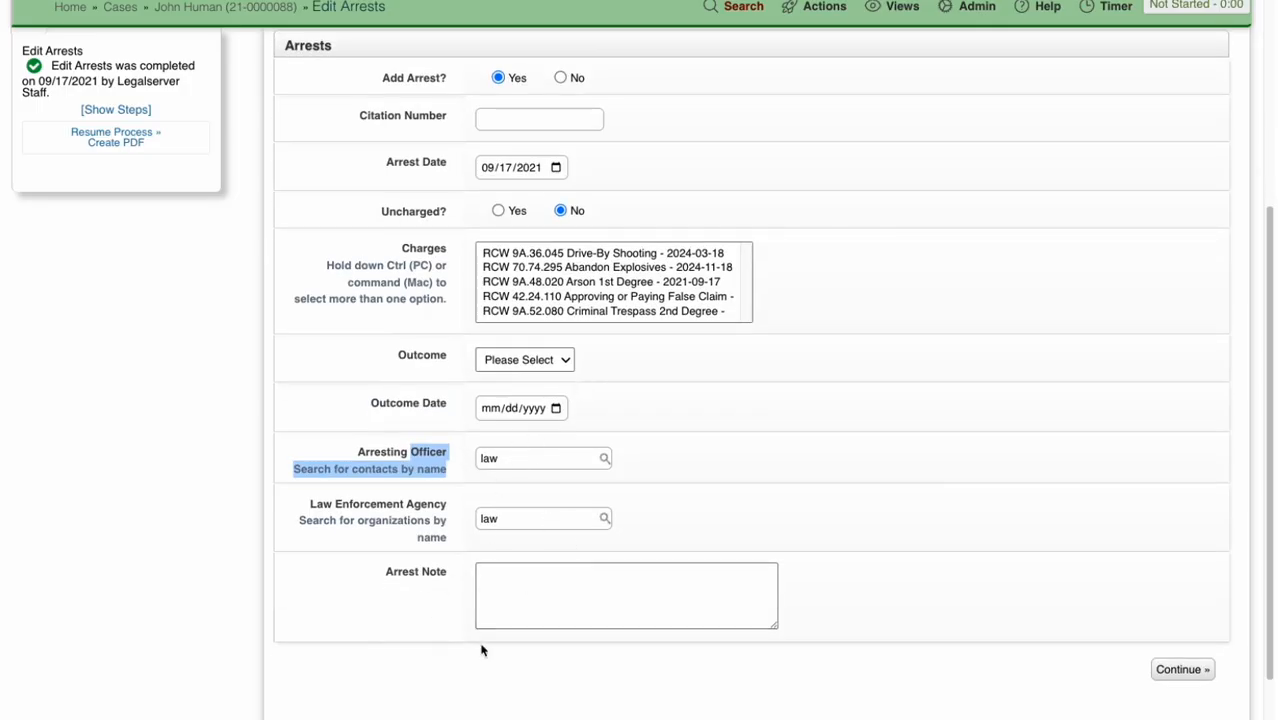
pyautogui.scroll(2, 618, 465)
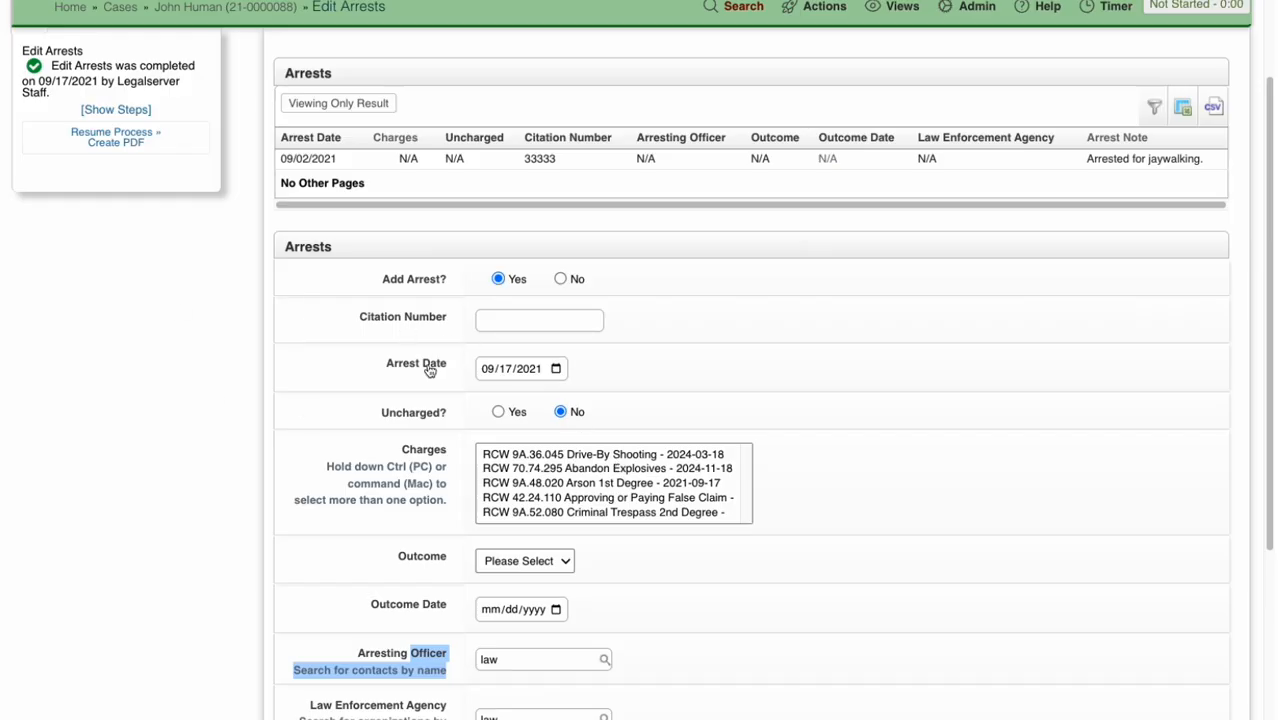
# Open the arrests form for editing, view the columns of the Arrest Information list, and collapse it again.
pyautogui.moveTo(985, 28)
pyautogui.click(968, 100)
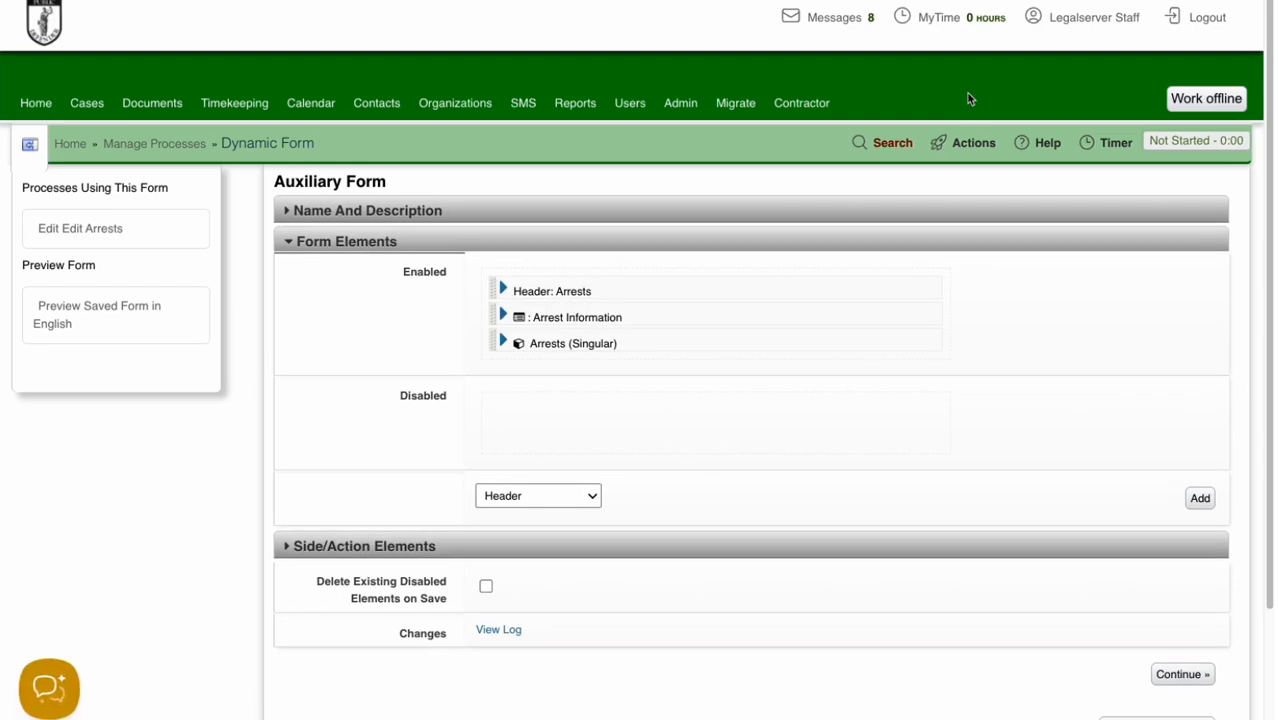
pyautogui.click(505, 316)
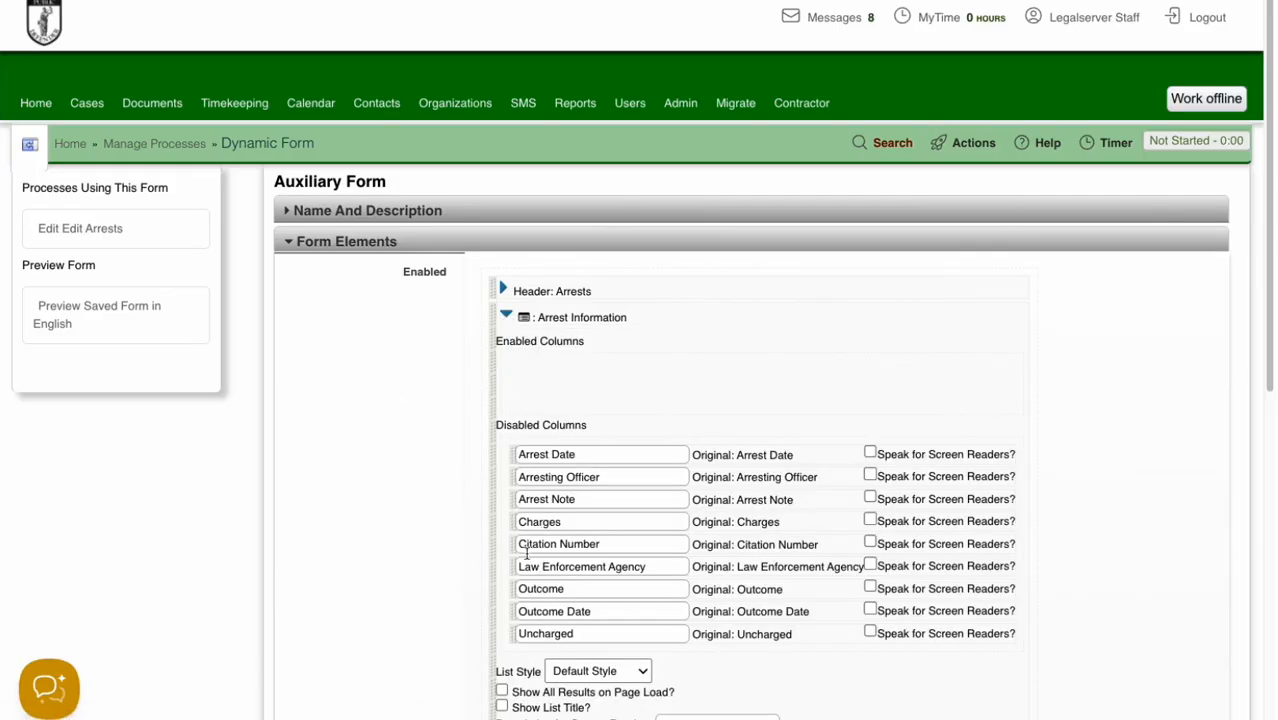
pyautogui.click(507, 318)
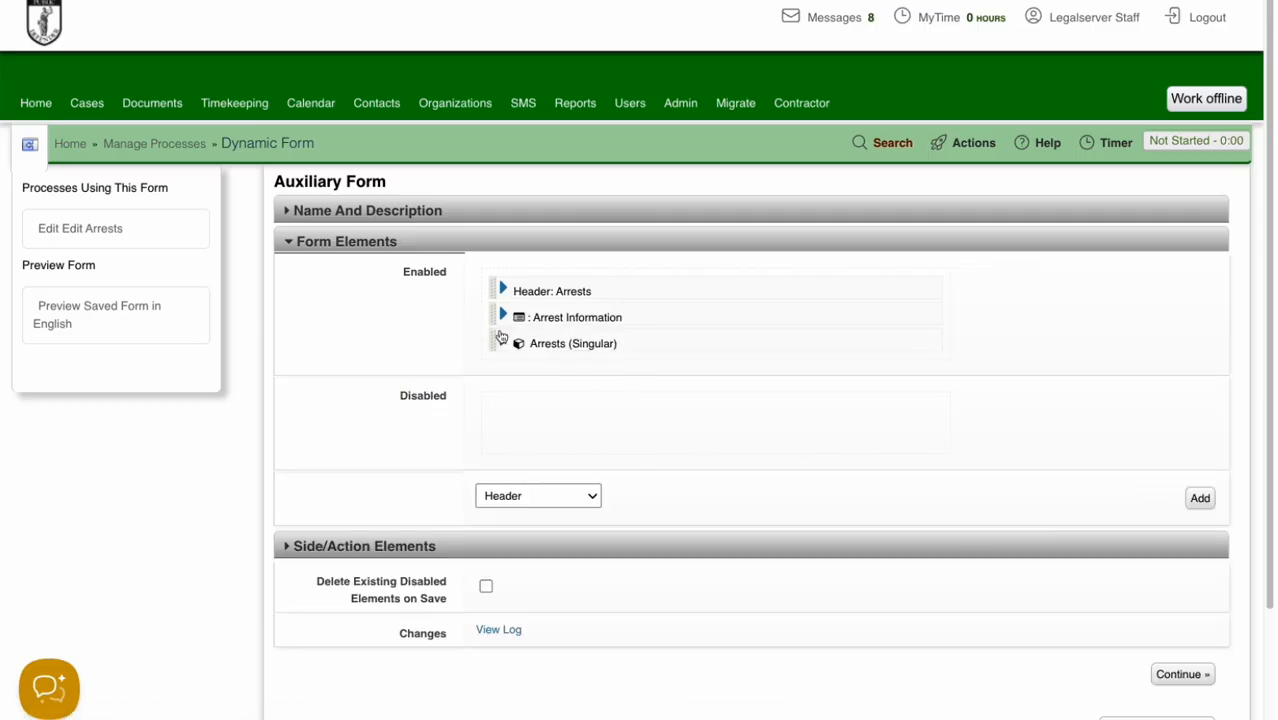
# Expand the Arrests (Singular) element to examine its settings, collapse it, and save the form without changing them.
pyautogui.click(502, 342)
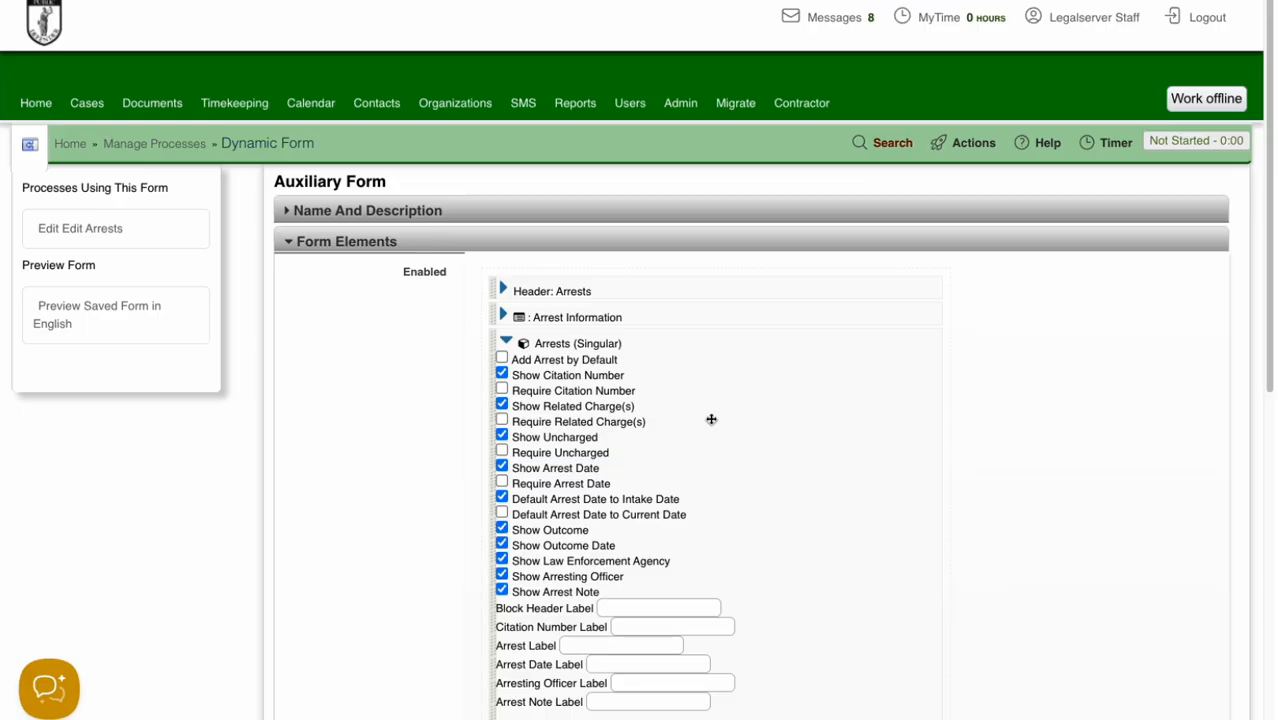
pyautogui.scroll(-3, 655, 470)
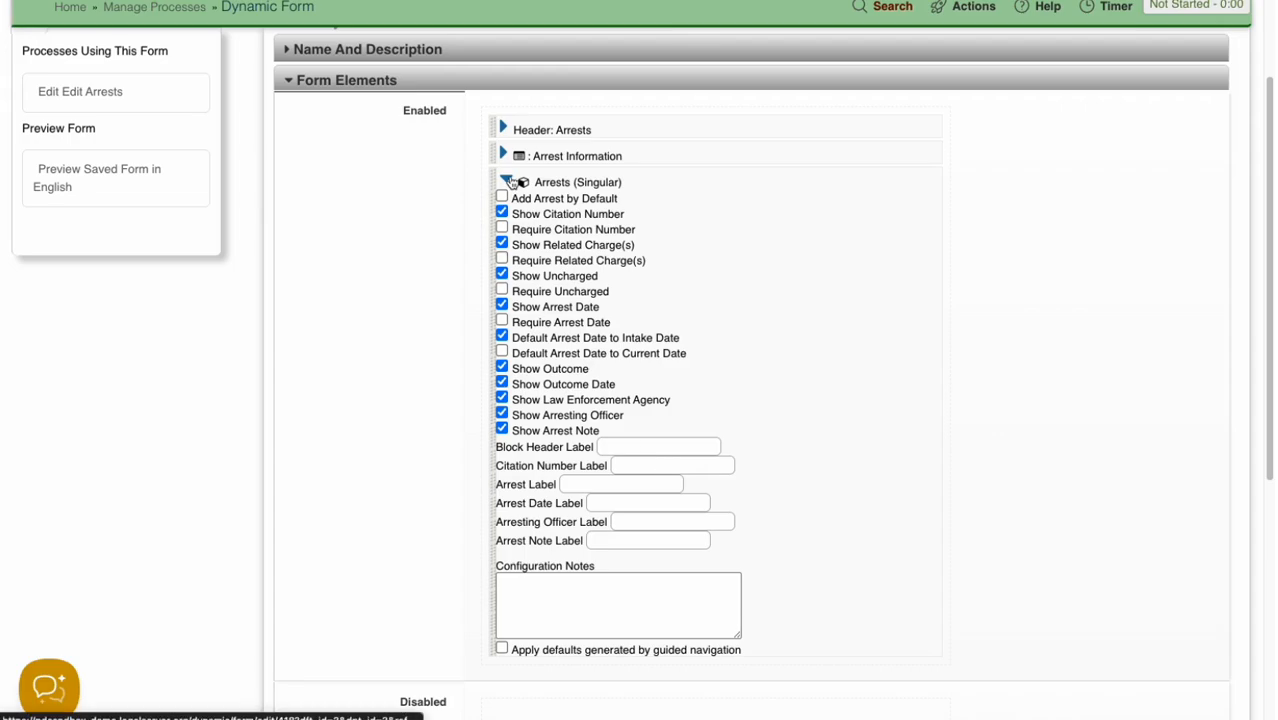
pyautogui.click(505, 181)
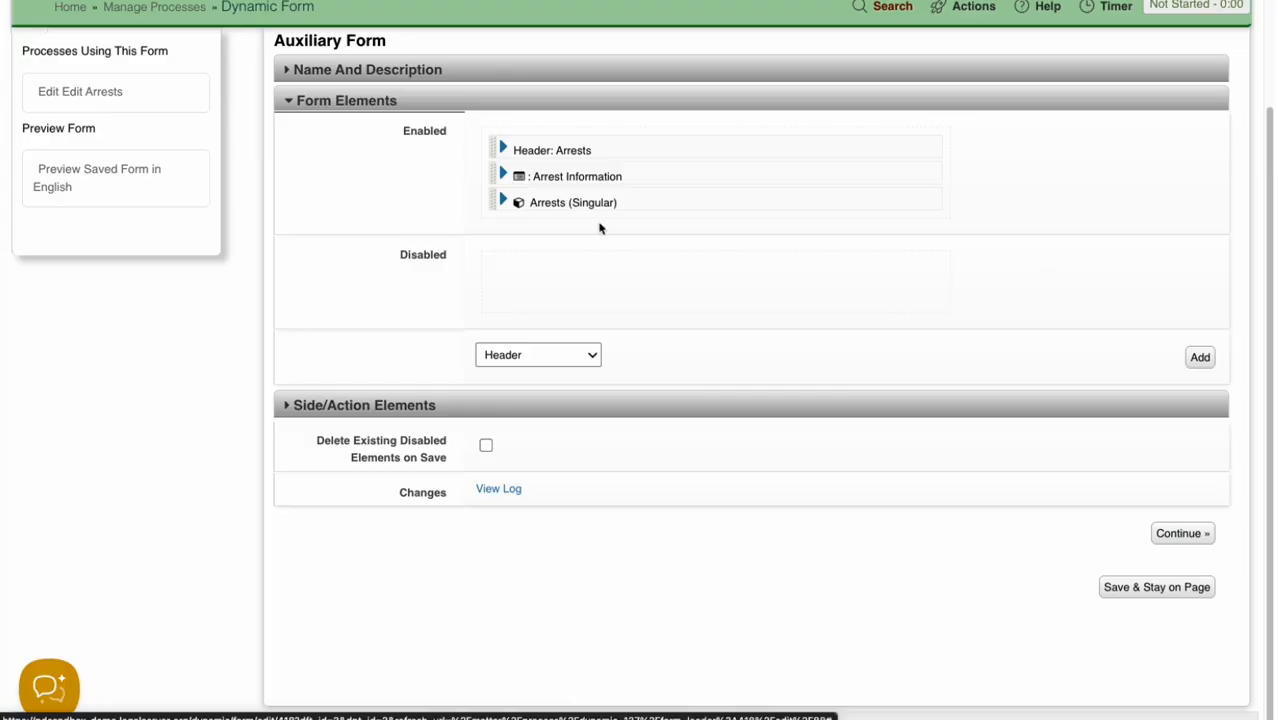
pyautogui.click(1193, 537)
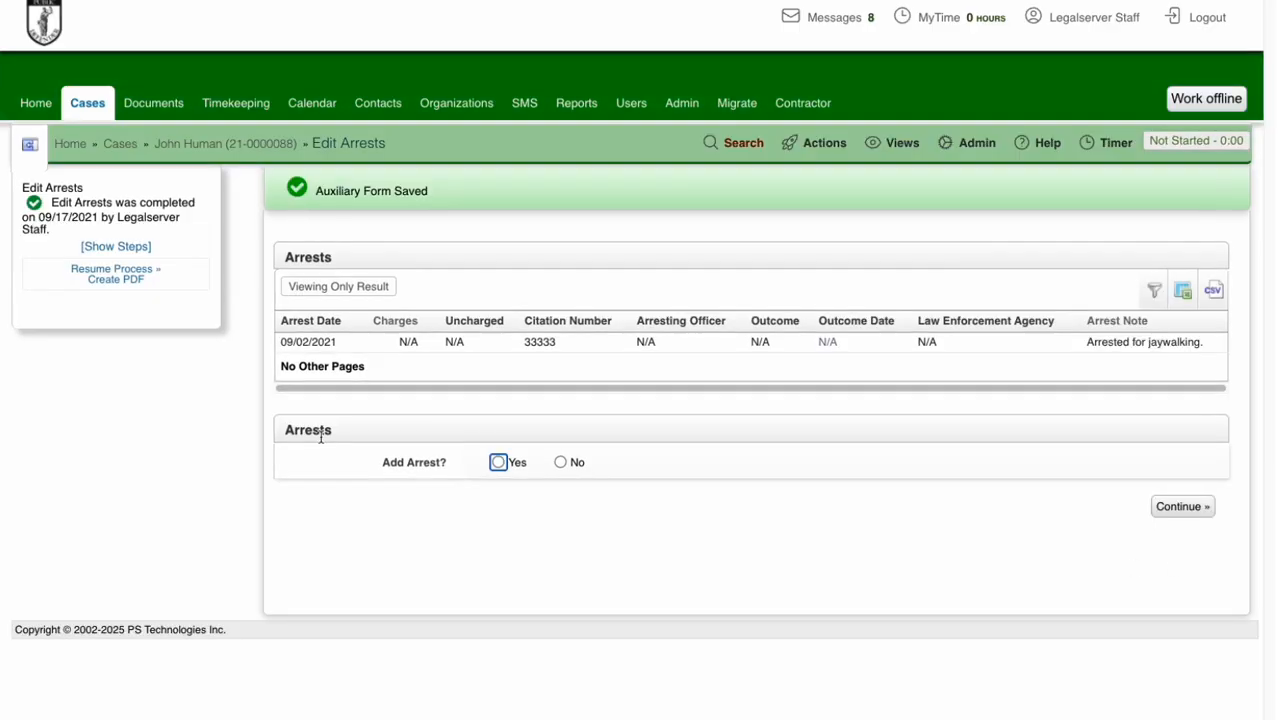
# Return to the case profile and open Edit Custodial Status from its criminal actions.
pyautogui.click(222, 149)
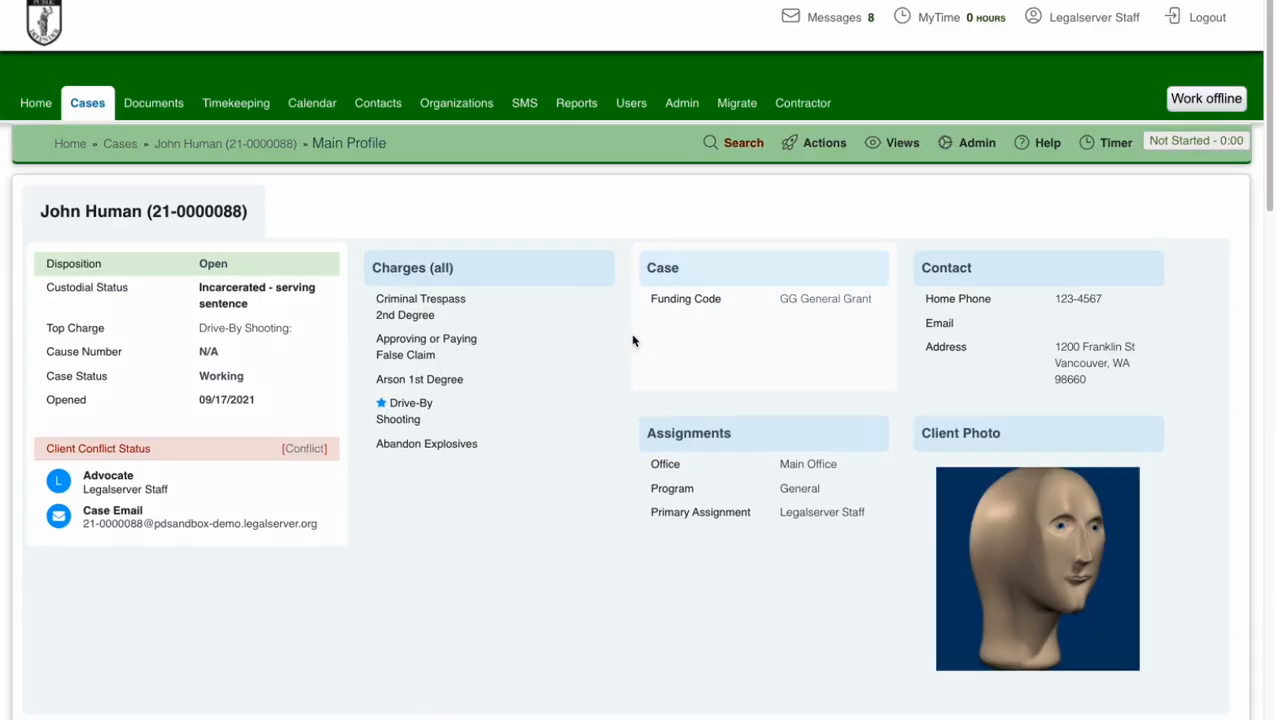
pyautogui.click(834, 149)
pyautogui.click(563, 355)
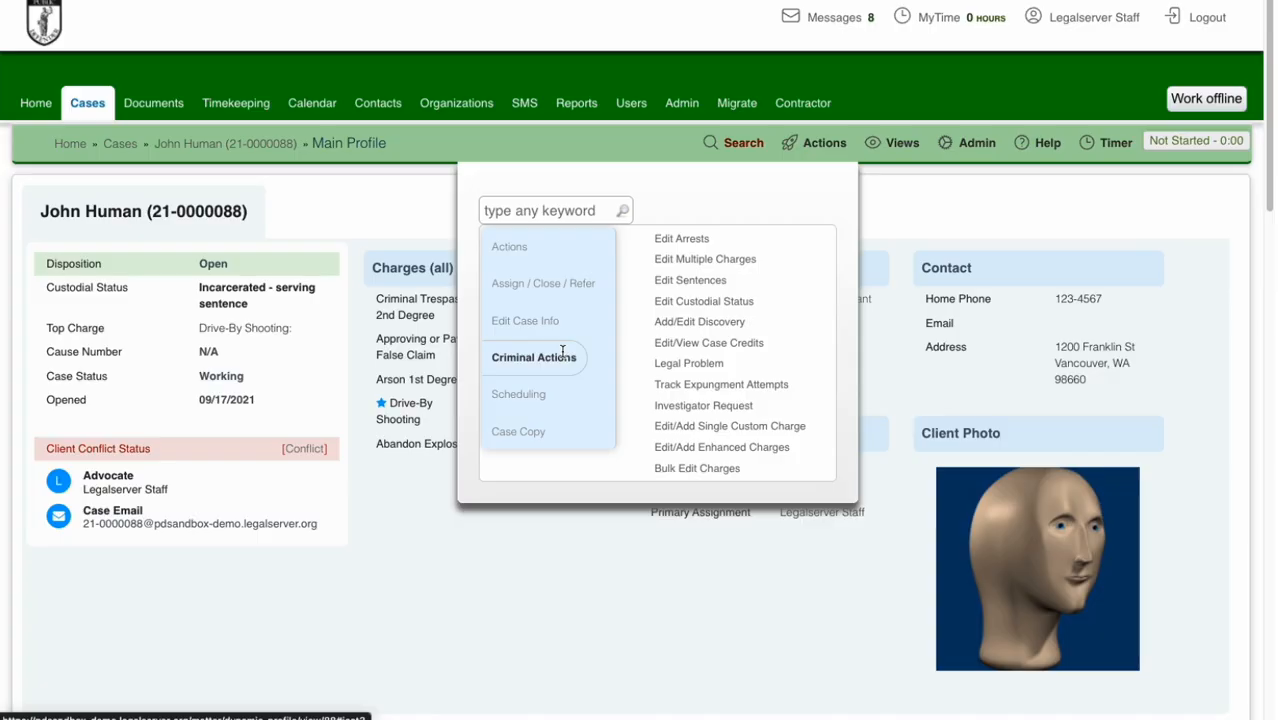
pyautogui.click(720, 303)
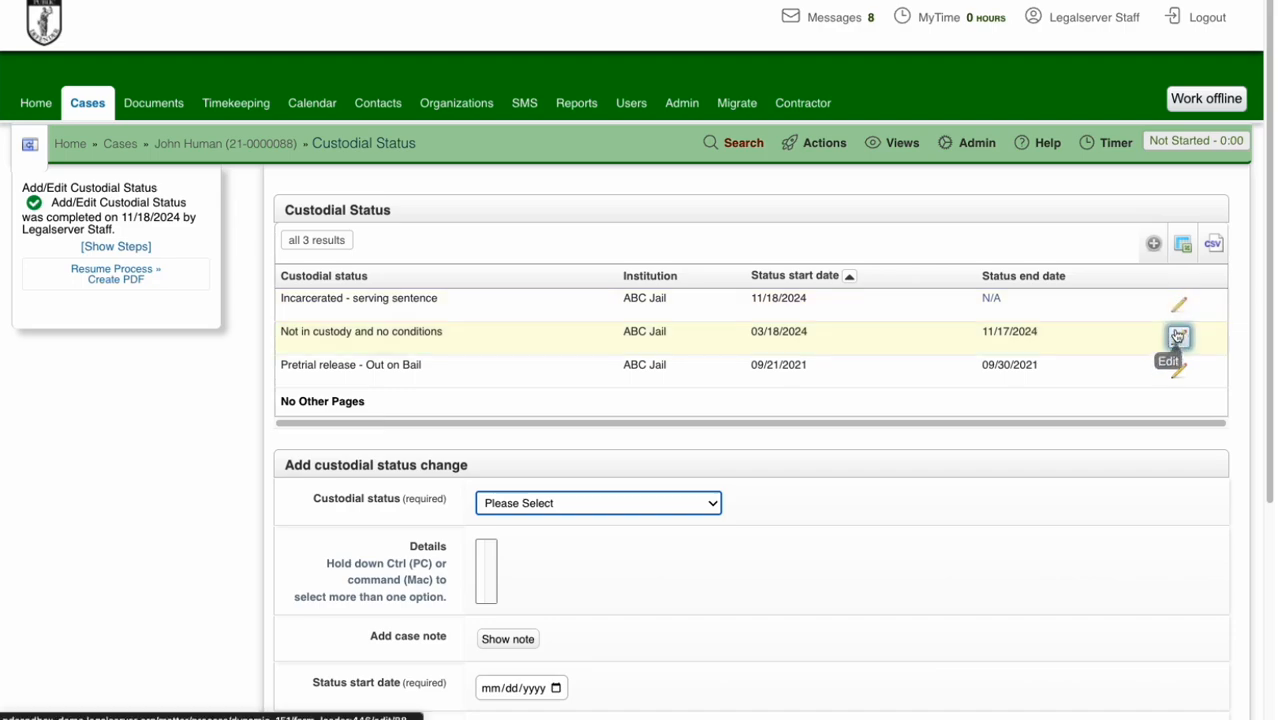
# Compare the Details options for Incarcerated - serving sentence and Not in custody and no conditions, leaving the latter as the new custodial status.
pyautogui.scroll(-3, 394, 595)
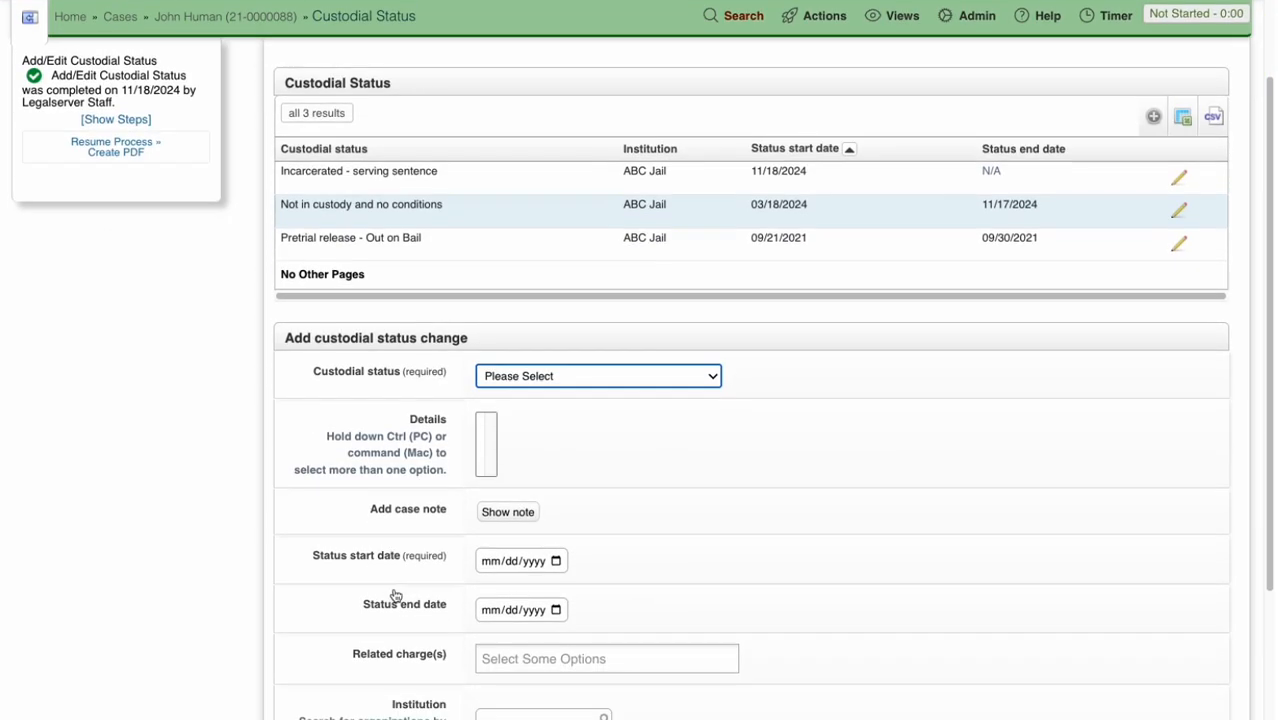
pyautogui.scroll(-2, 521, 500)
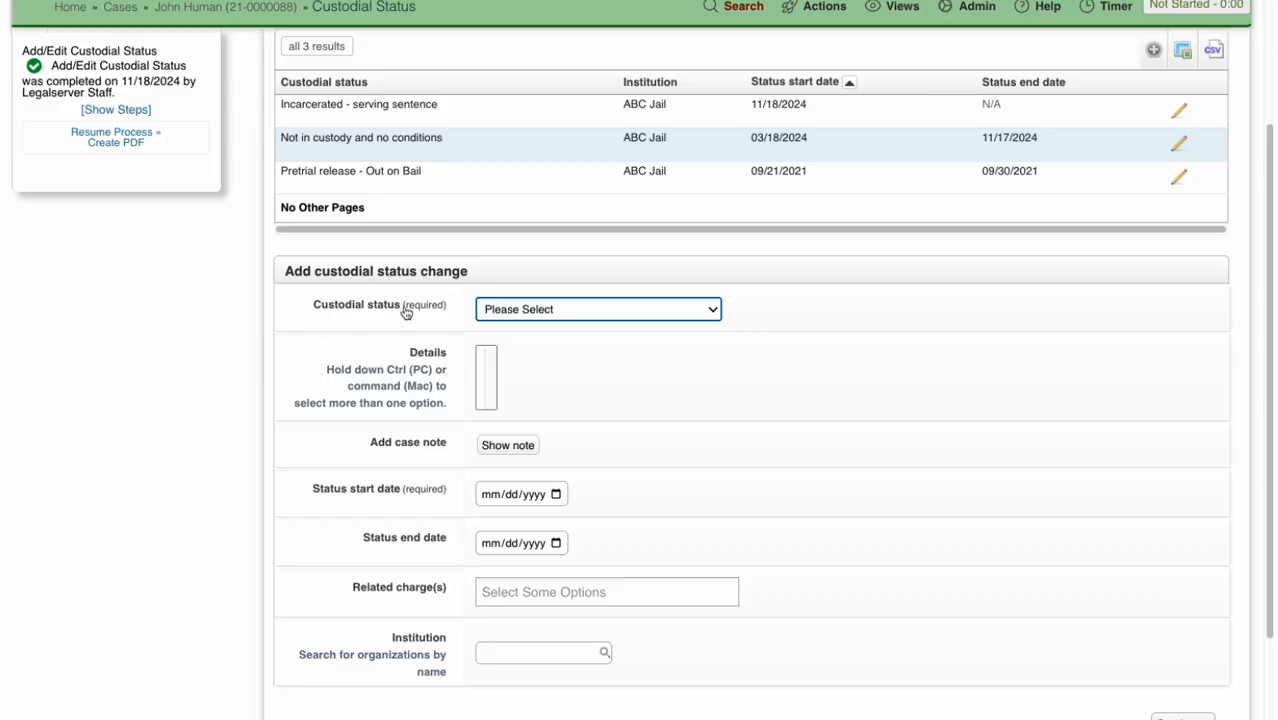
pyautogui.click(659, 314)
pyautogui.click(652, 331)
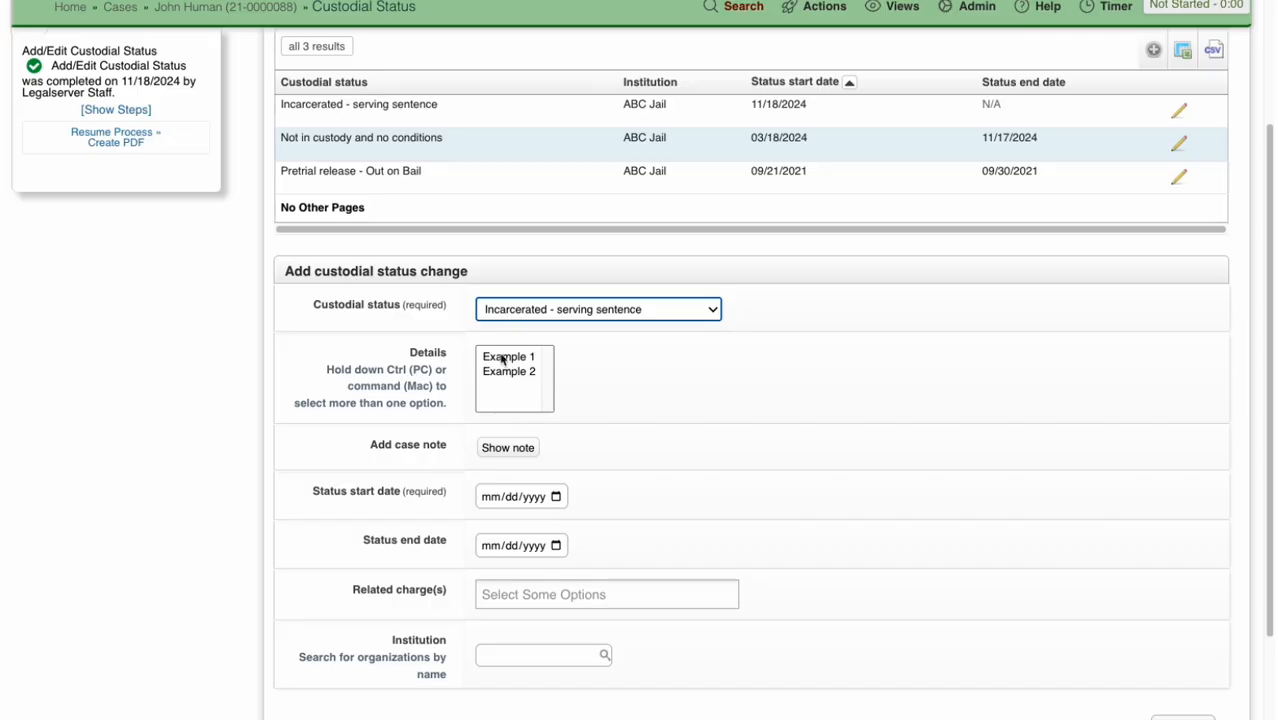
pyautogui.click(646, 309)
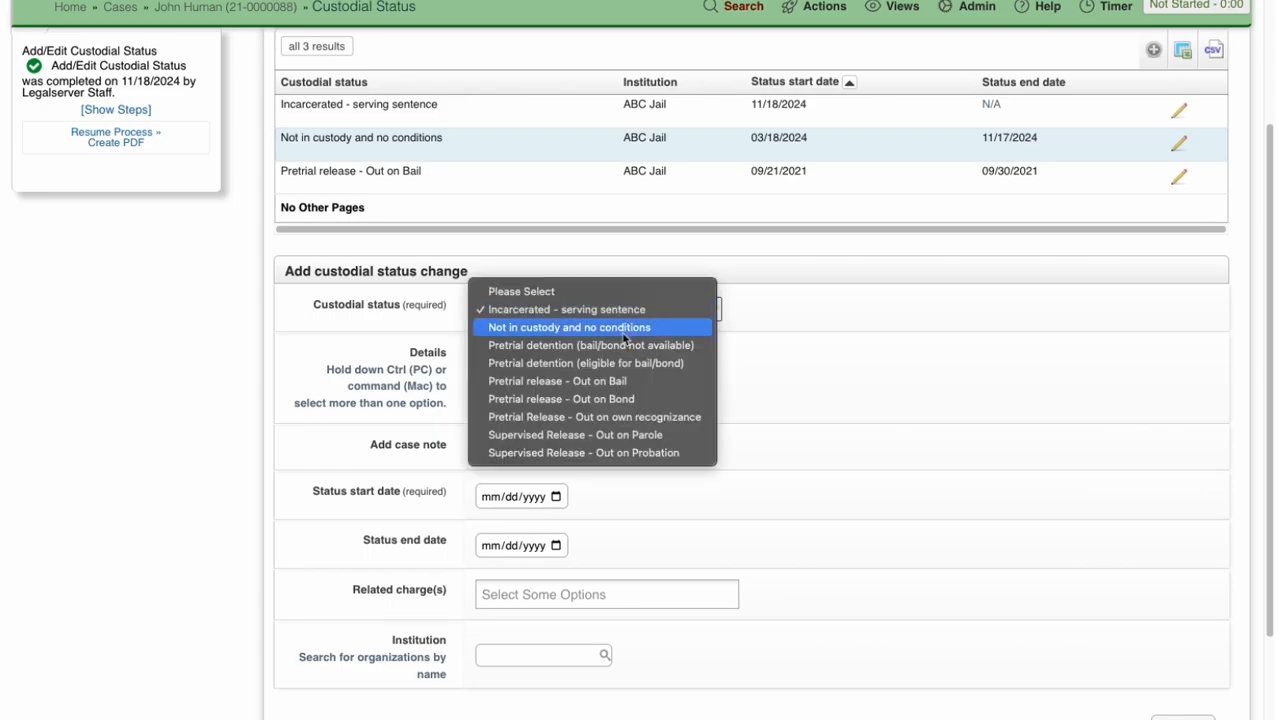
pyautogui.click(628, 326)
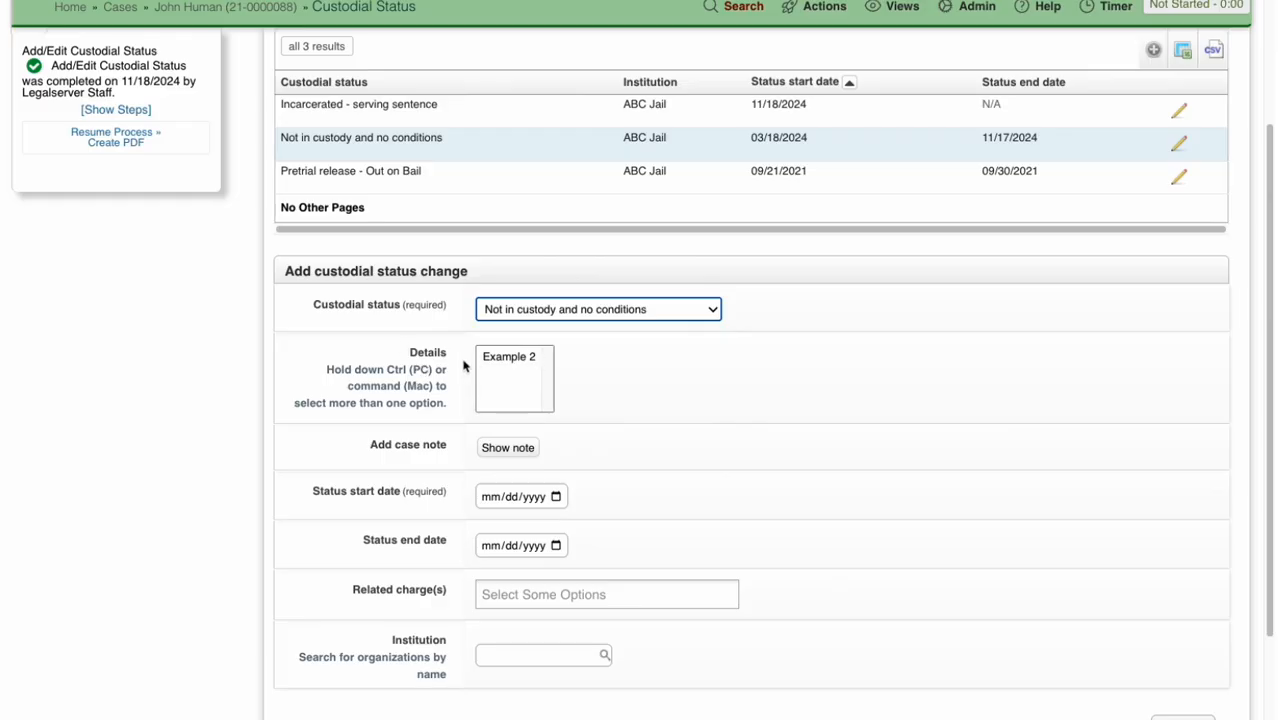
# Show and hide the case note of the custodial status change, and view the related charge options without selecting any.
pyautogui.scroll(-1, 381, 407)
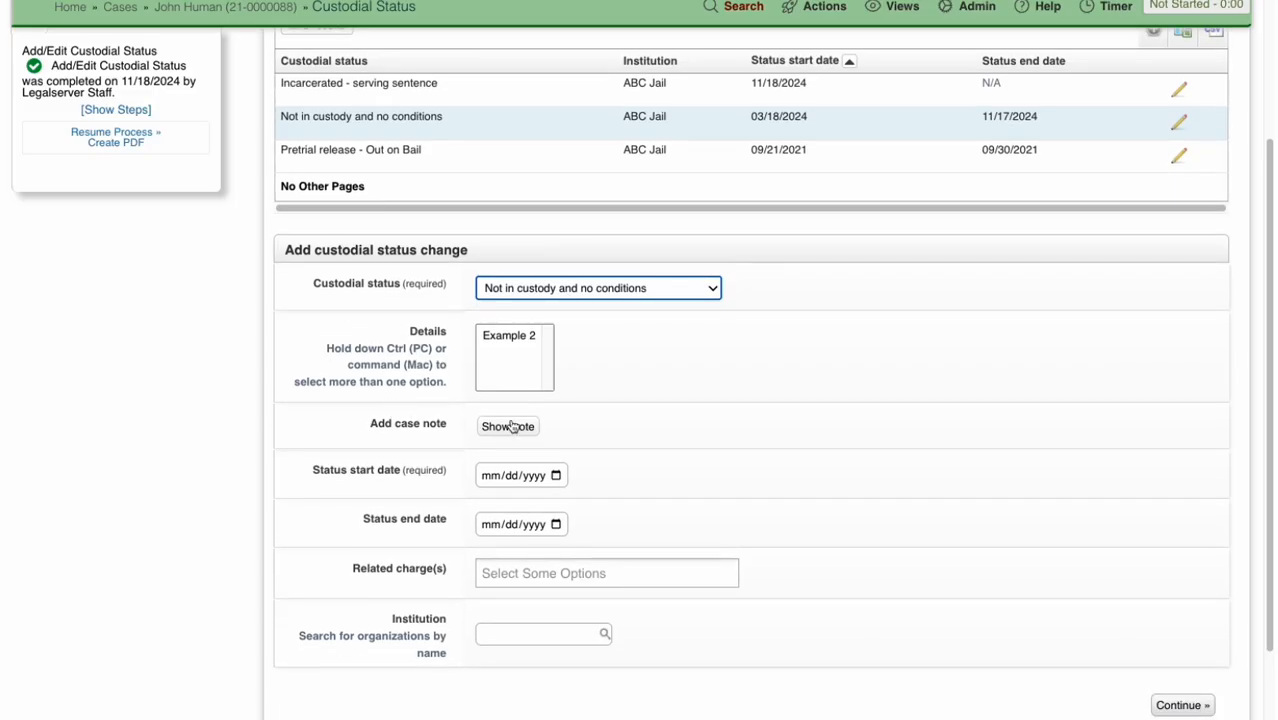
pyautogui.click(513, 426)
pyautogui.click(518, 432)
pyautogui.scroll(-1, 604, 388)
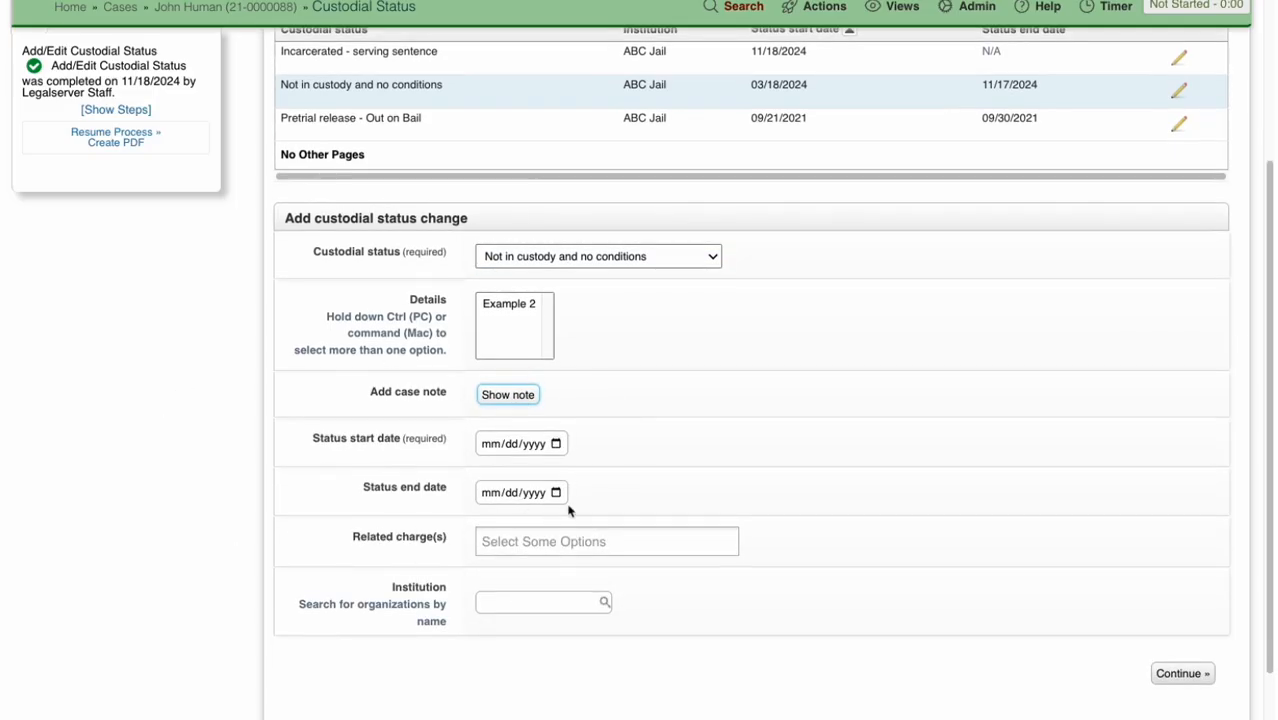
pyautogui.scroll(-1, 570, 514)
pyautogui.click(511, 512)
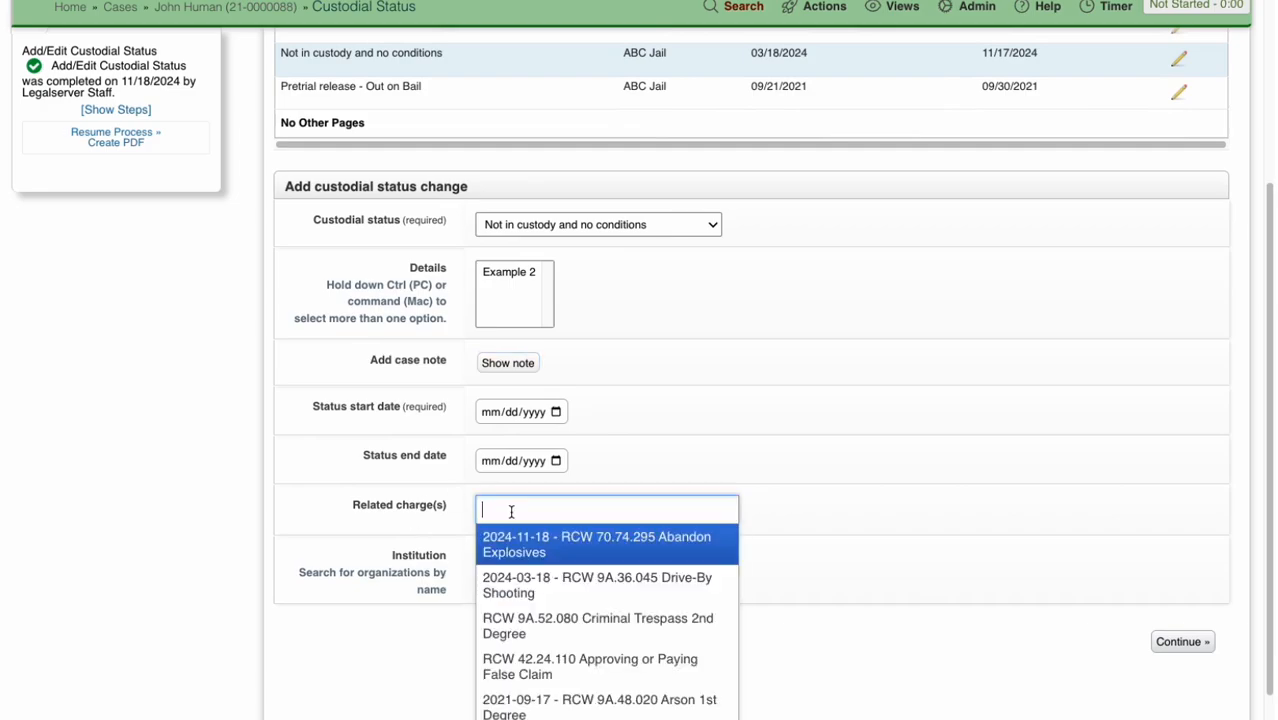
pyautogui.scroll(-1, 533, 512)
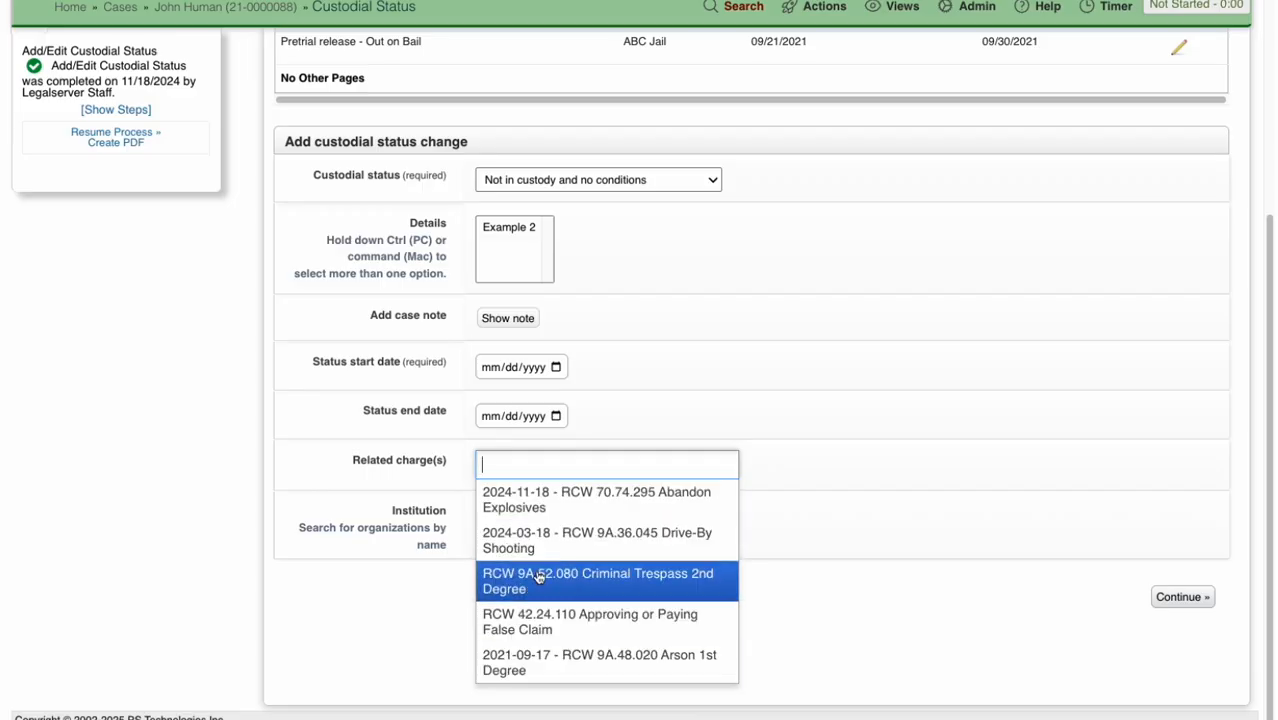
pyautogui.click(879, 472)
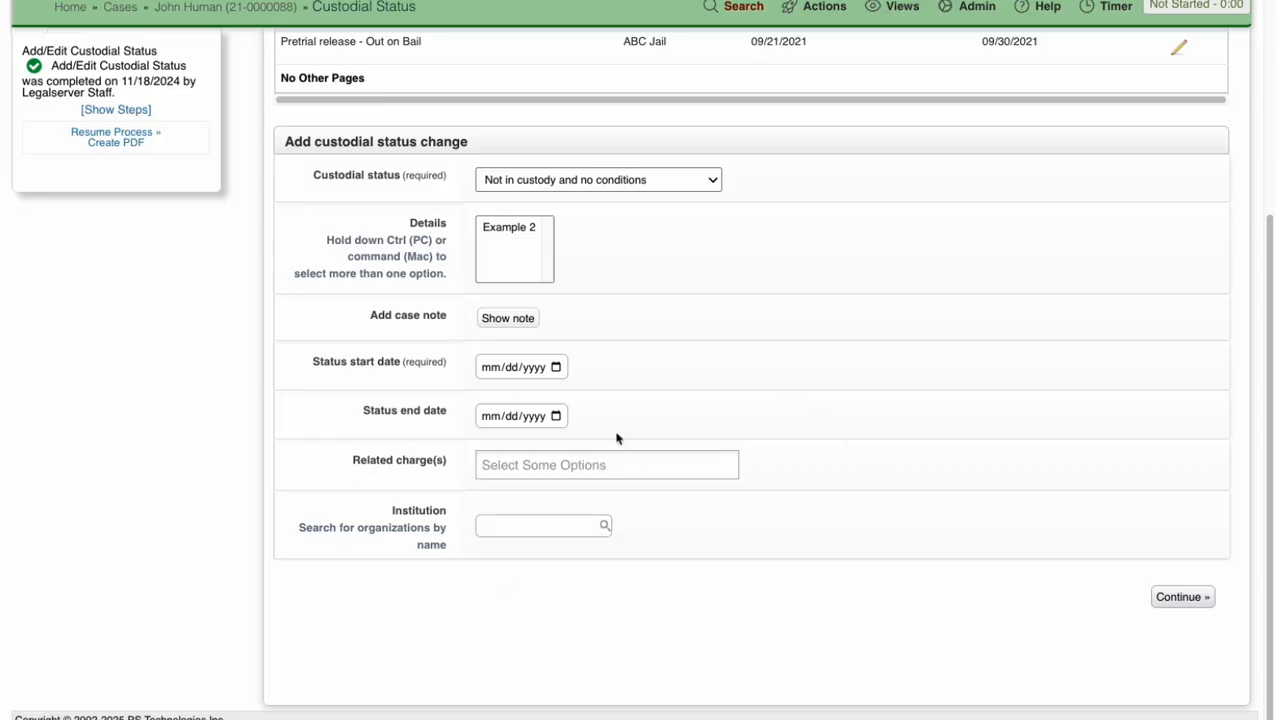
# Search the institutions for "jail" and assign ABC Jail to the new custodial status change.
pyautogui.click(519, 524)
pyautogui.write('jail')
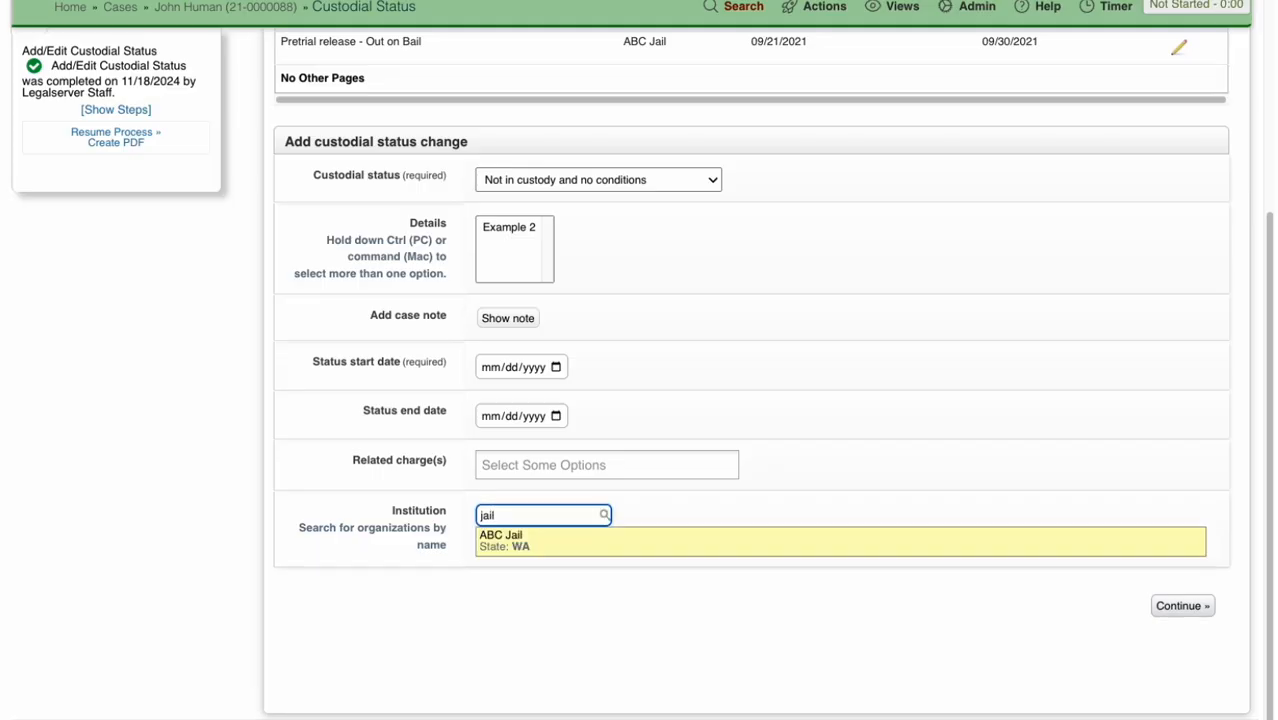
pyautogui.click(525, 550)
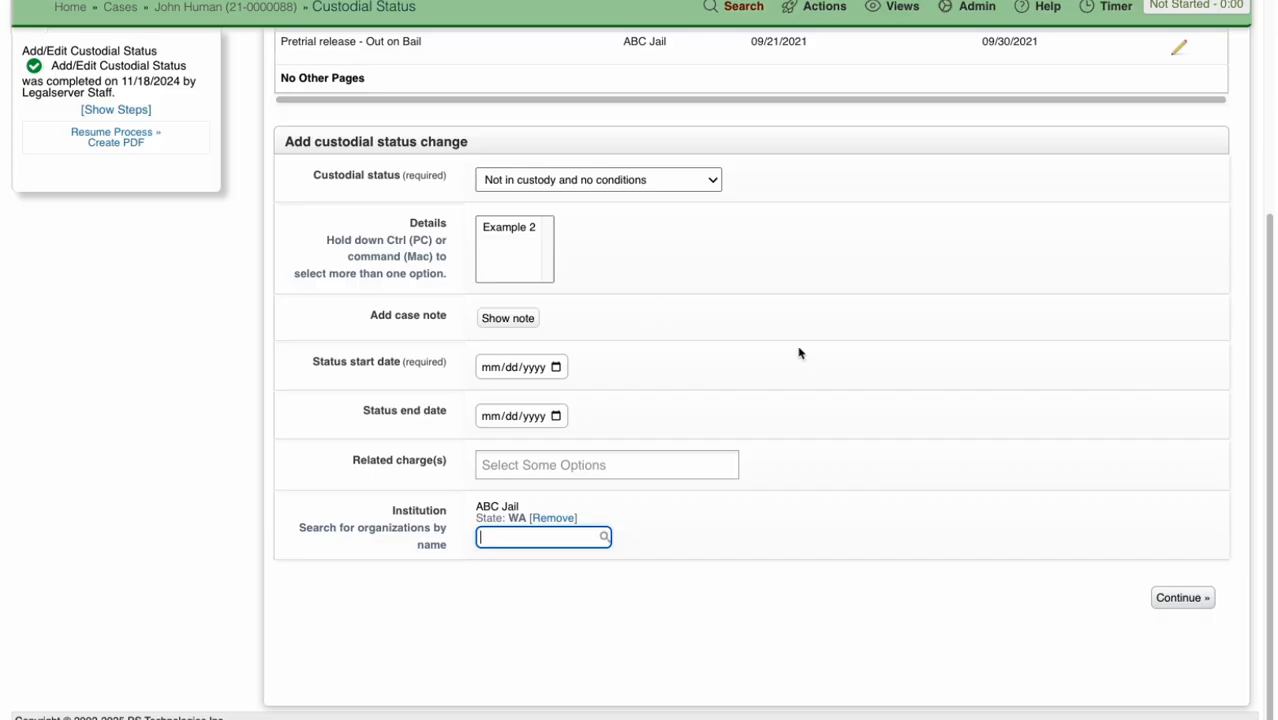
# Open the custodial status form's configuration, expand the Custodial Status element to examine its settings, and save the form without changing them.
pyautogui.click(970, 12)
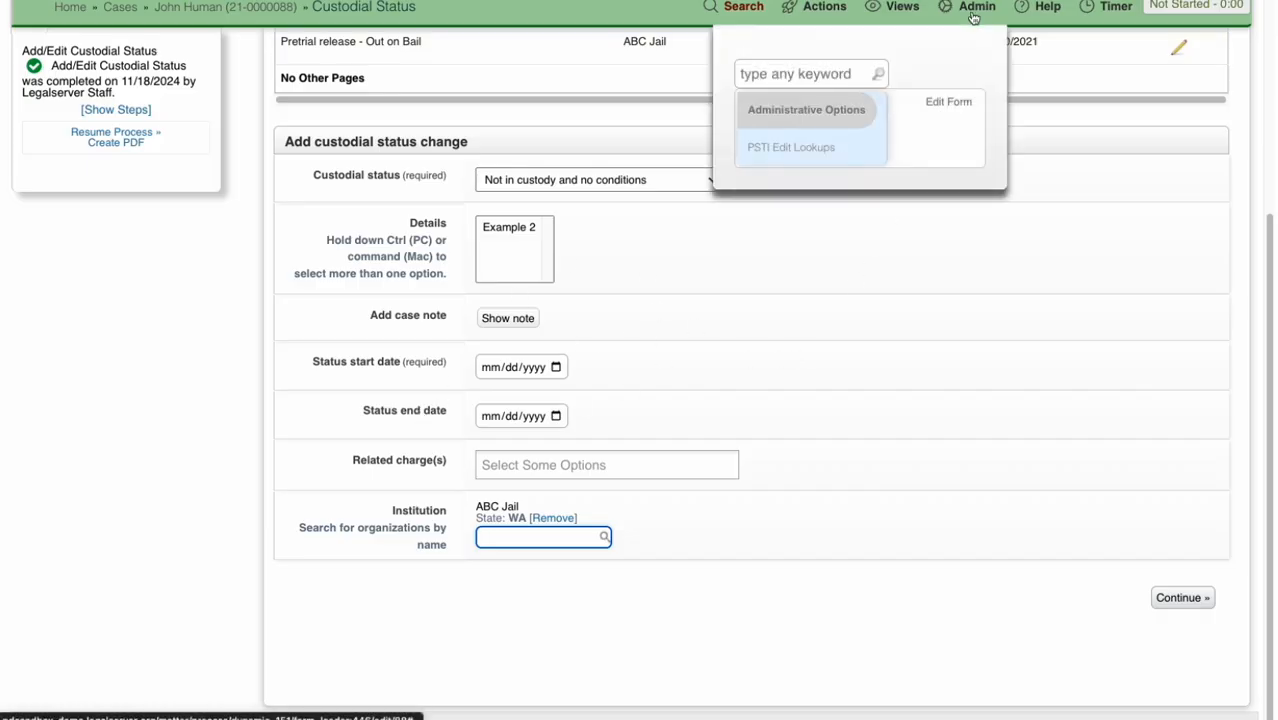
pyautogui.click(950, 102)
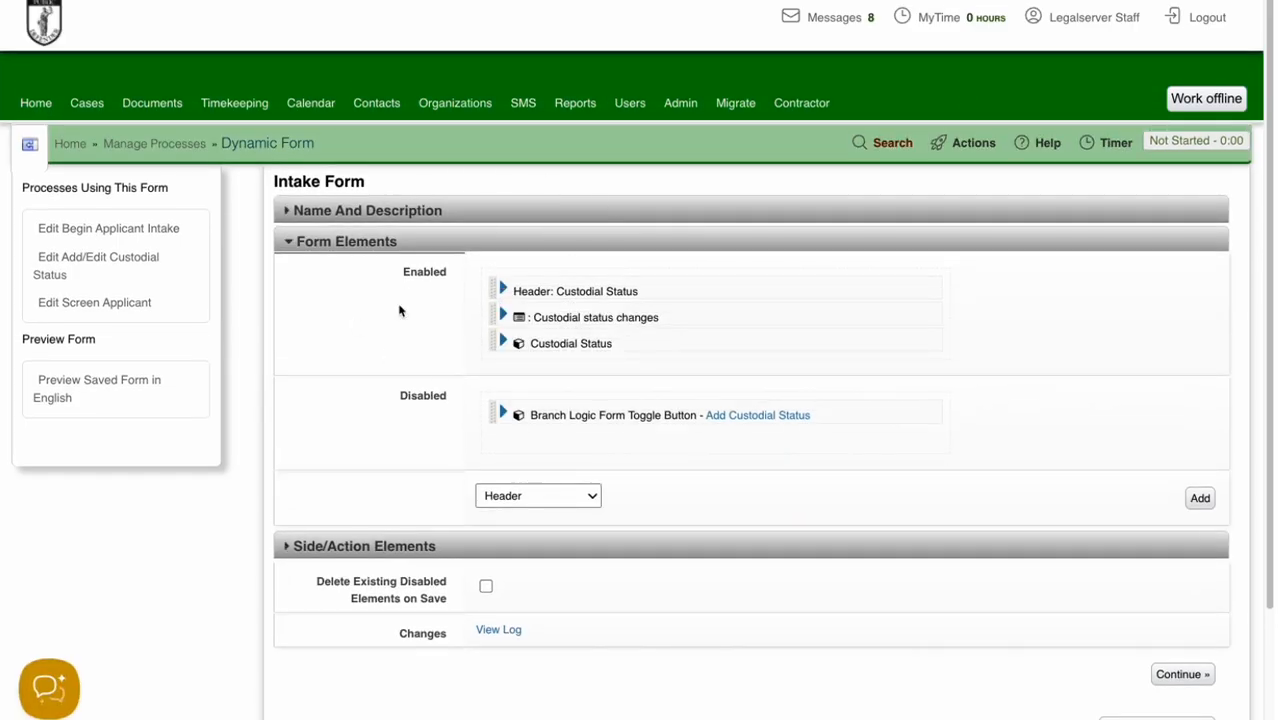
pyautogui.click(502, 345)
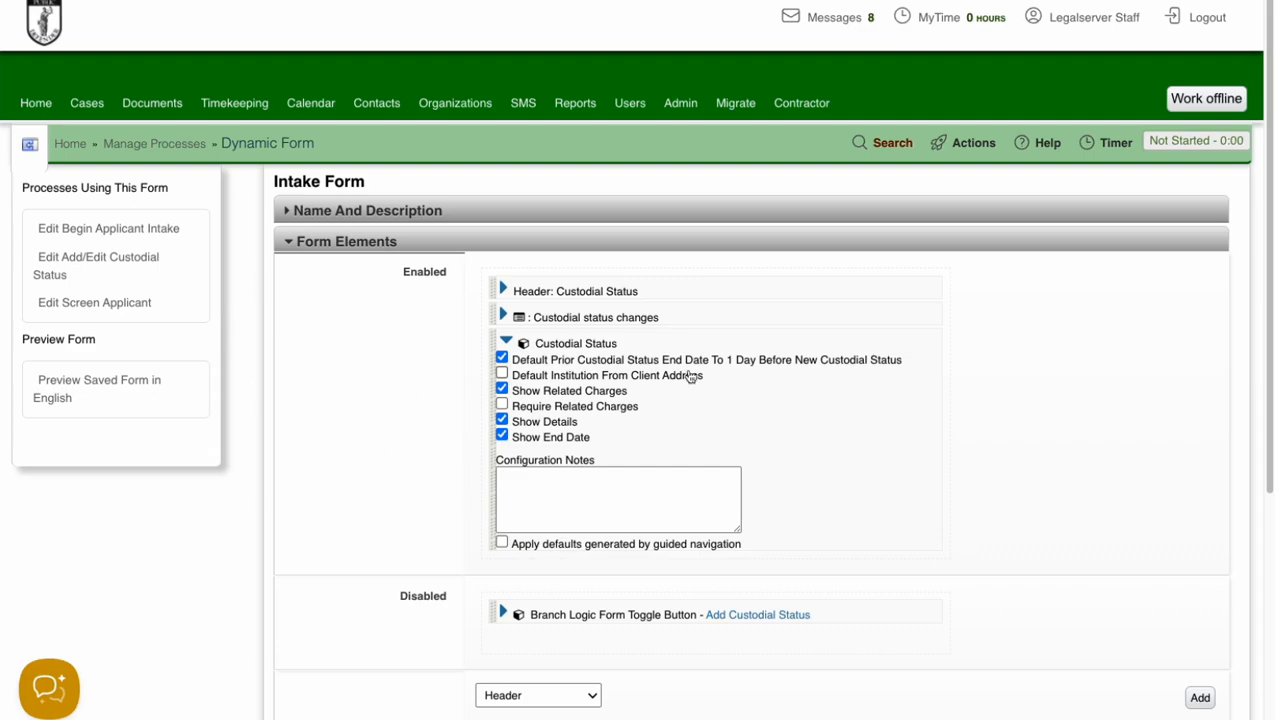
pyautogui.scroll(-5, 1008, 401)
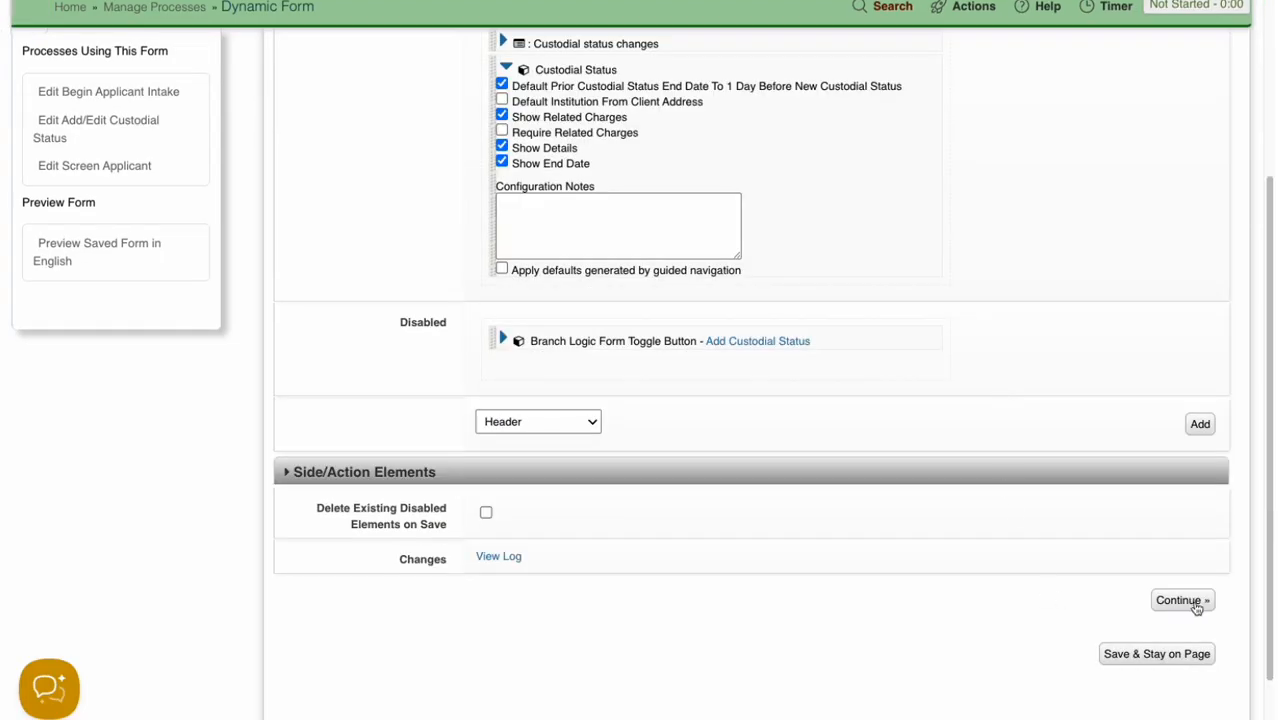
pyautogui.click(1180, 601)
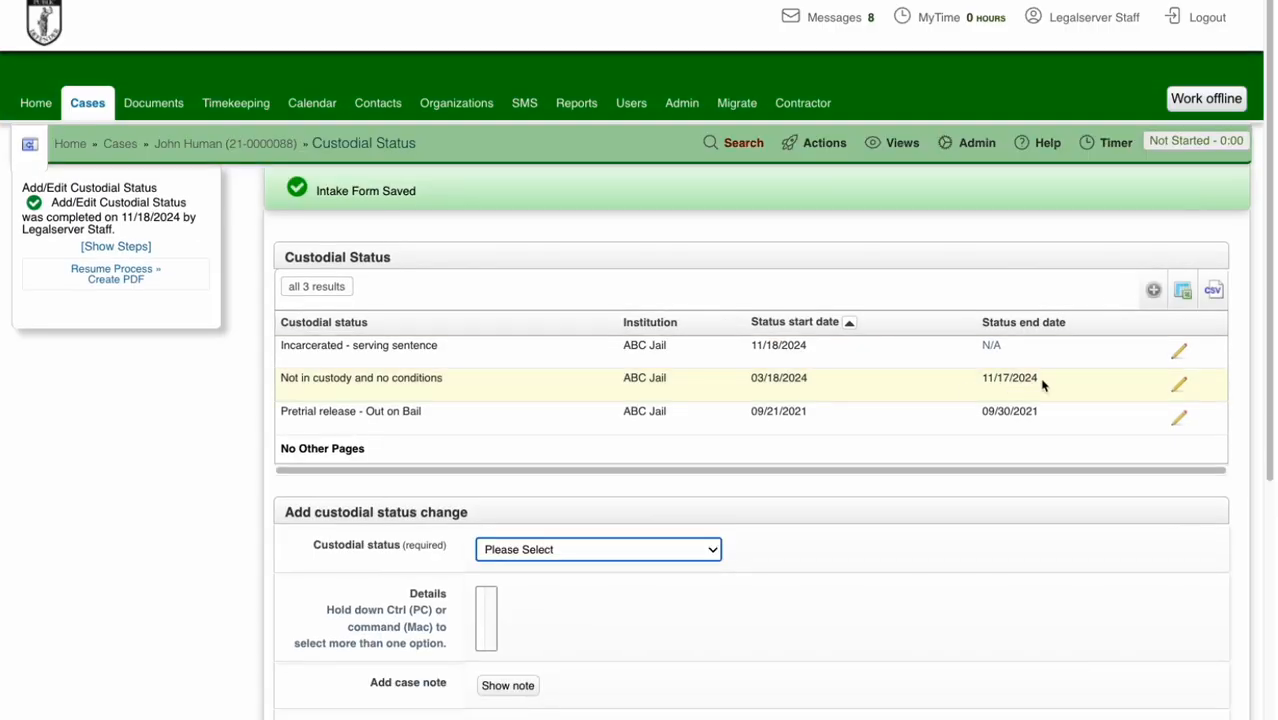
# Return to the case profile and open Add/Edit Discovery from its criminal actions.
pyautogui.click(213, 152)
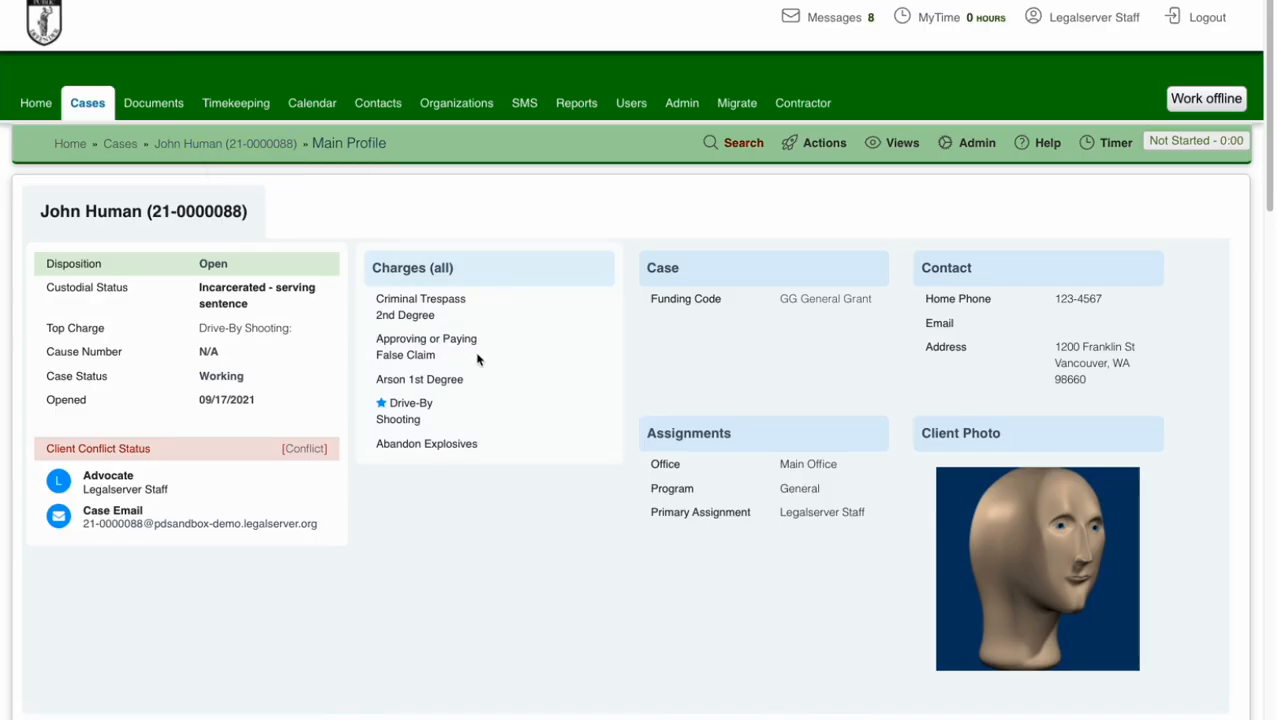
pyautogui.click(826, 143)
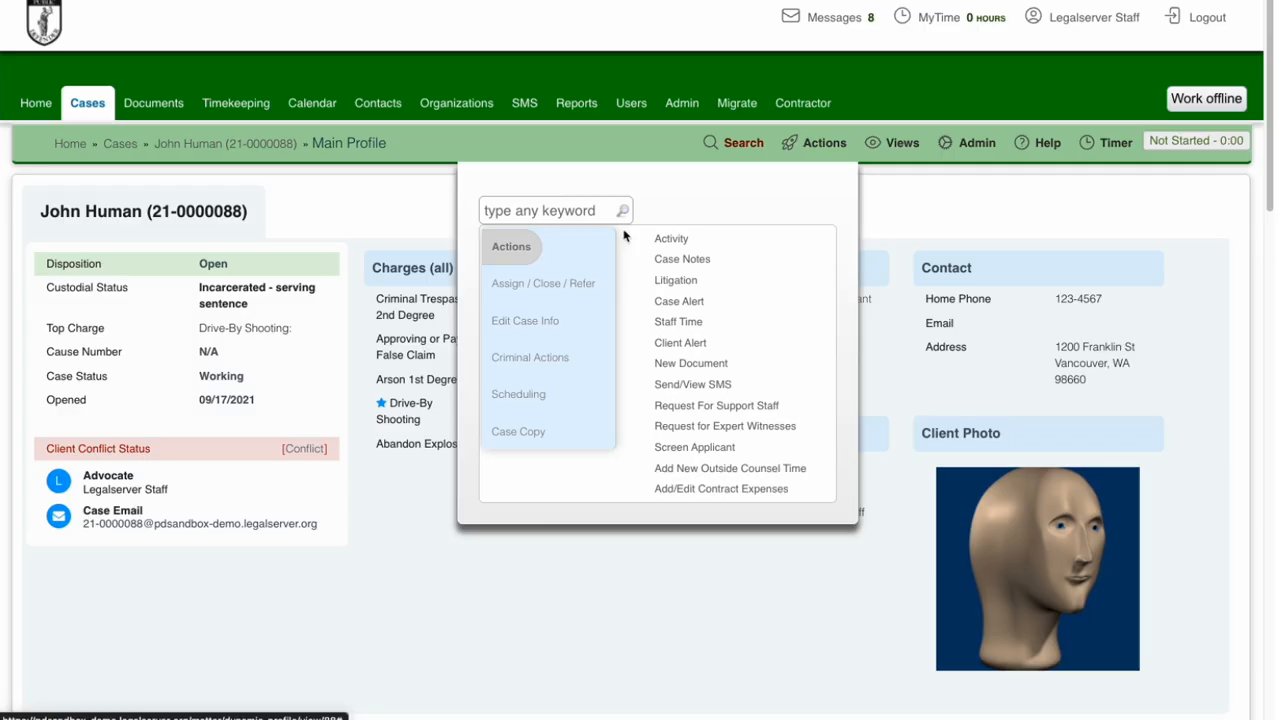
pyautogui.click(533, 360)
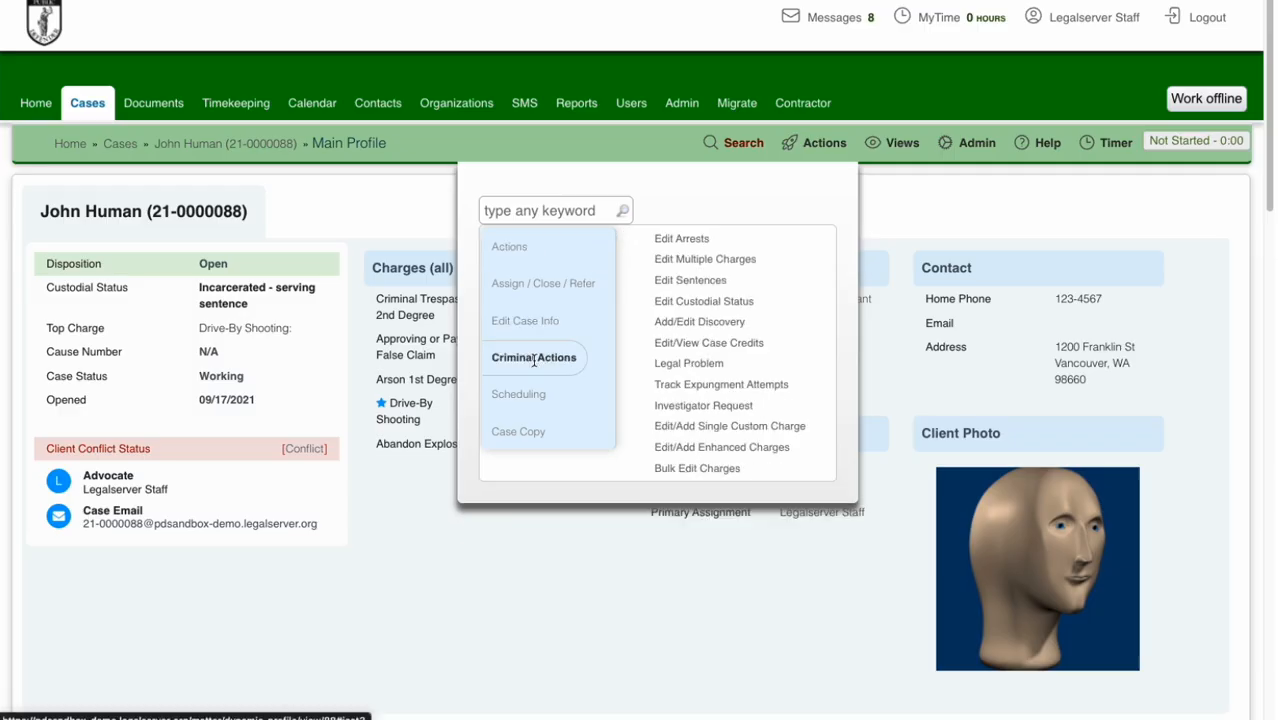
pyautogui.click(743, 323)
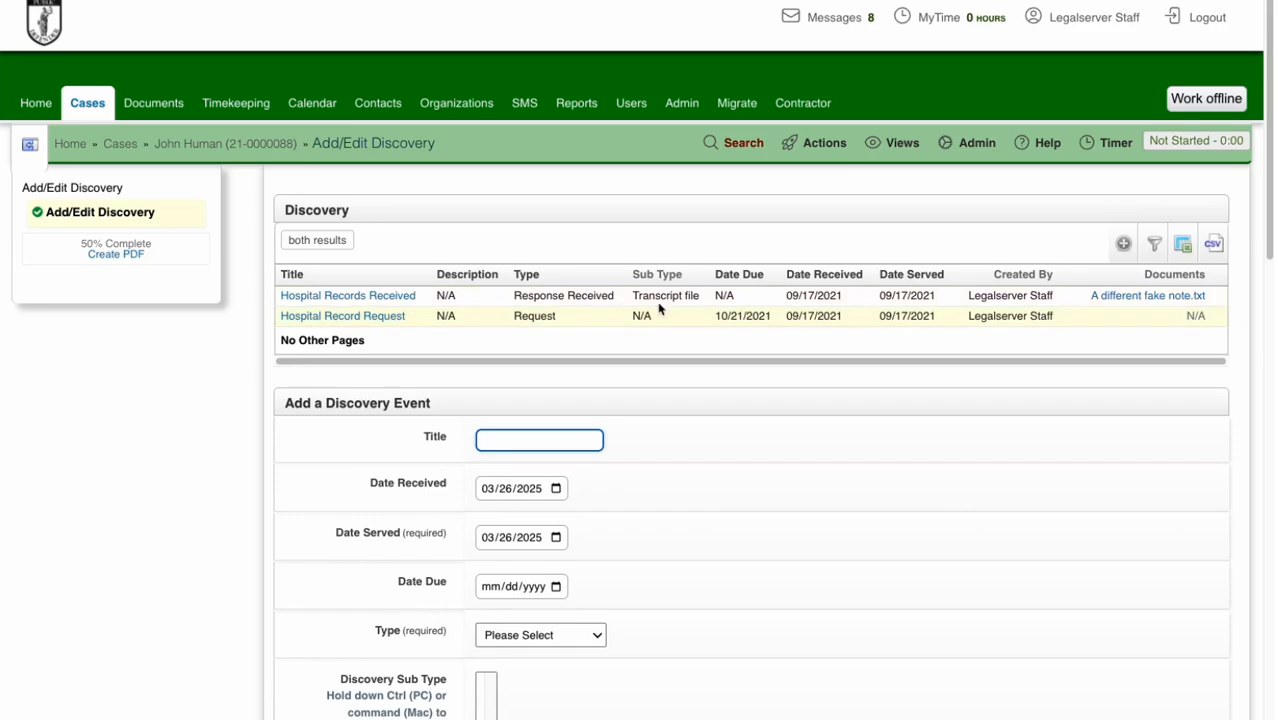
# Compare the Discovery Sub Type options for Request and Response Received, leaving Response Received as the new discovery event's type.
pyautogui.scroll(-5, 750, 300)
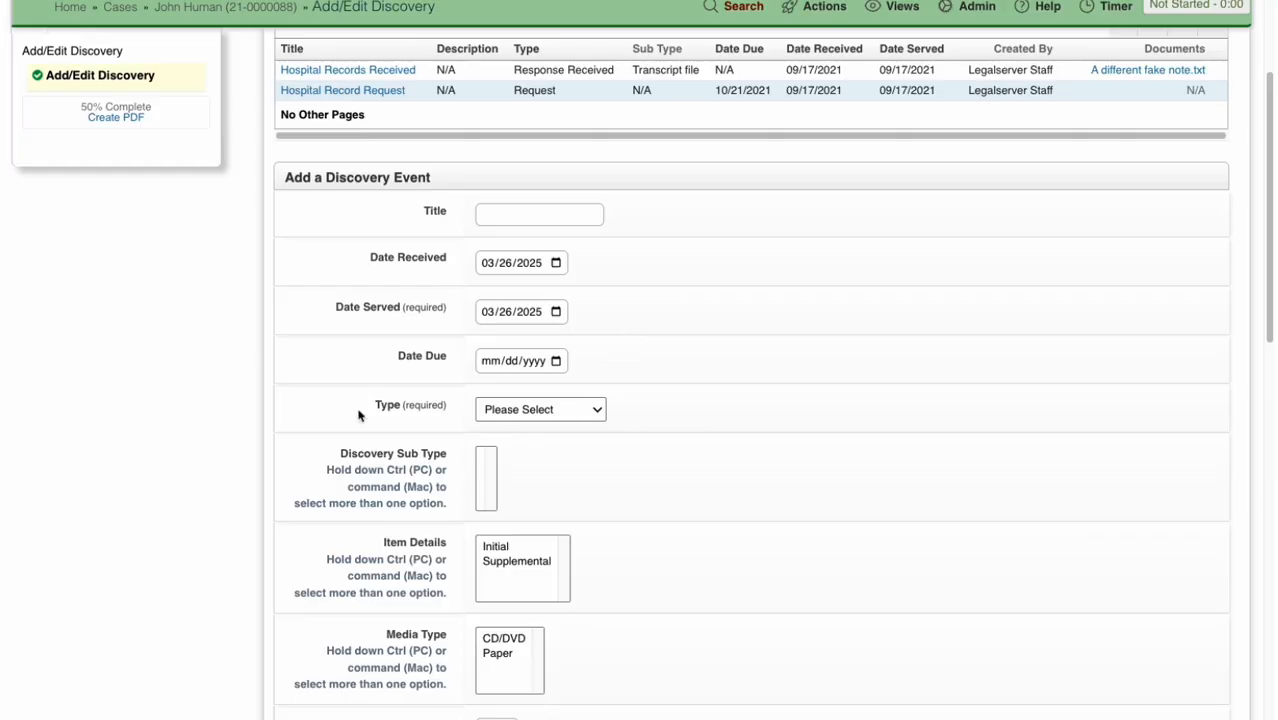
pyautogui.click(570, 409)
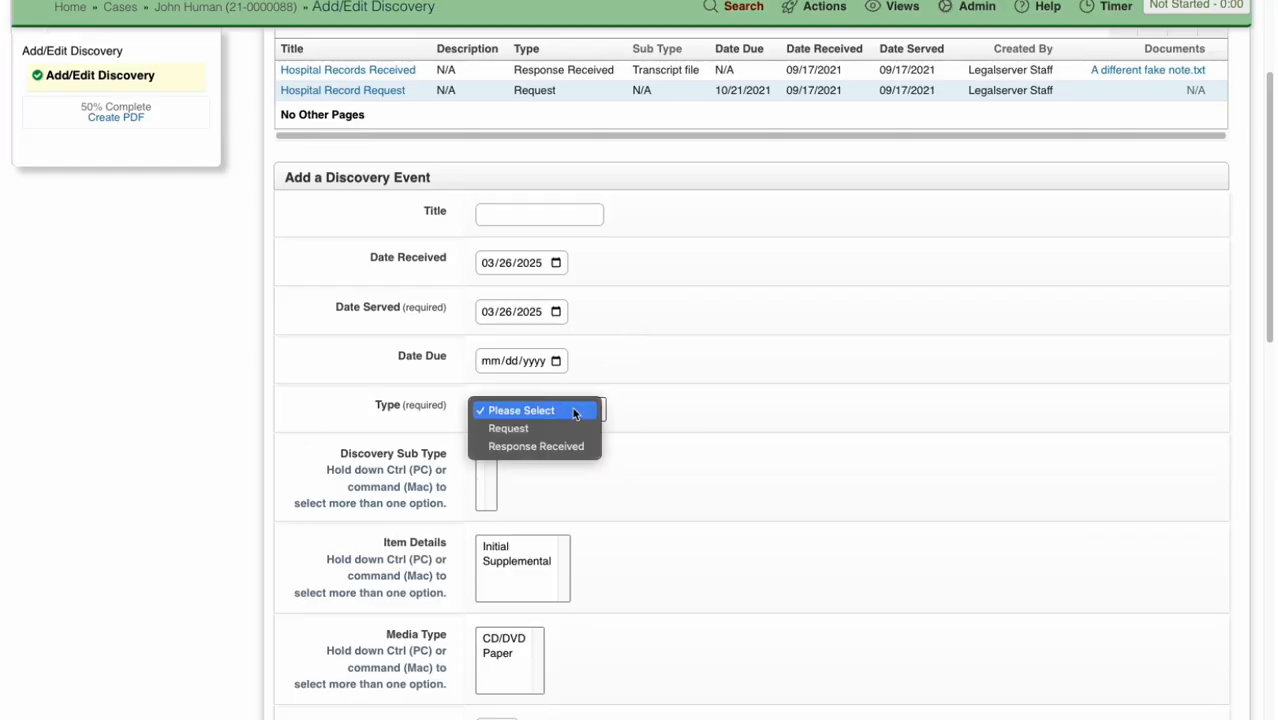
pyautogui.click(563, 429)
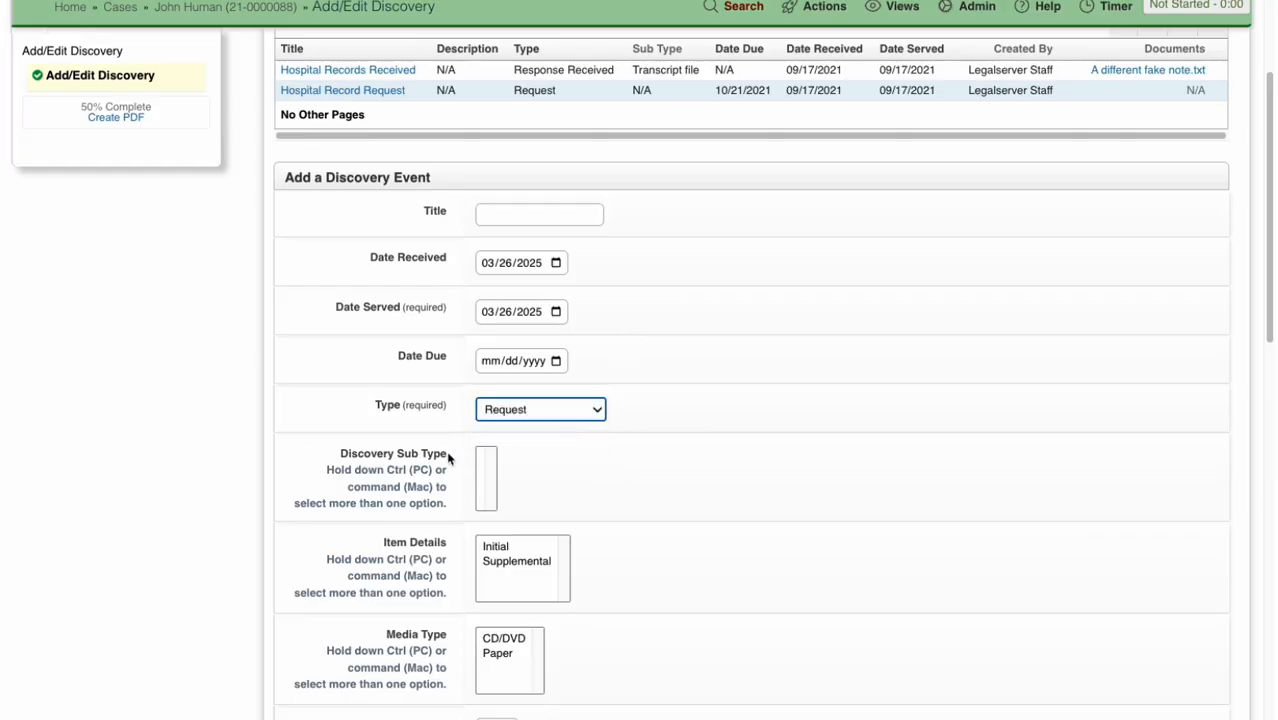
pyautogui.click(569, 409)
pyautogui.click(535, 425)
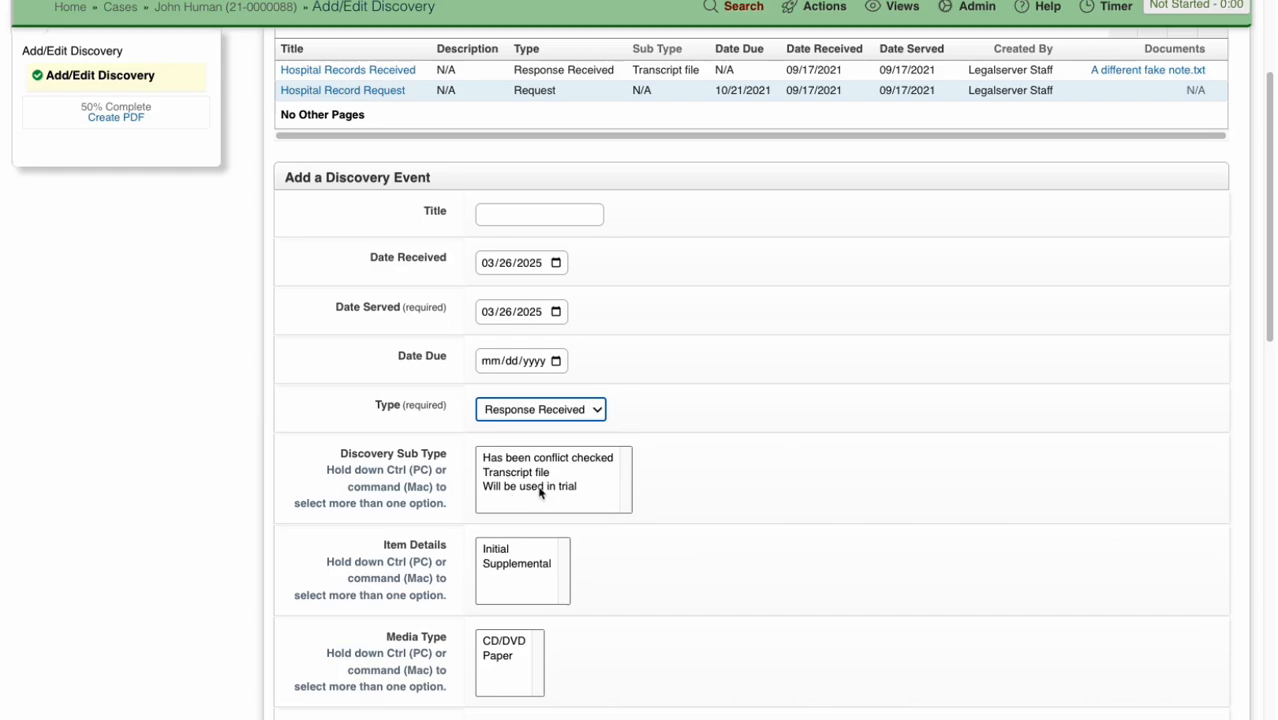
# Review the remaining discovery event fields through the document upload, showing the discovery note fields and setting Add Discovery Note back to No.
pyautogui.scroll(-1, 684, 452)
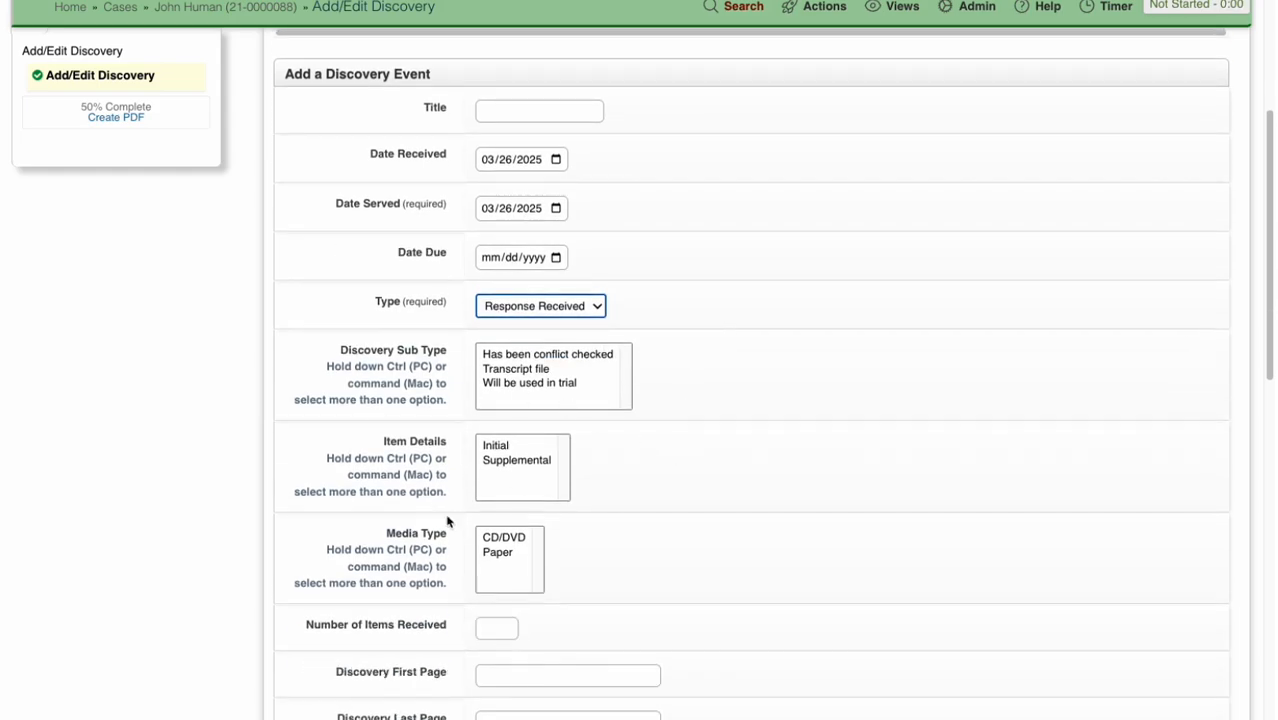
pyautogui.scroll(-1, 536, 471)
pyautogui.scroll(-3, 576, 523)
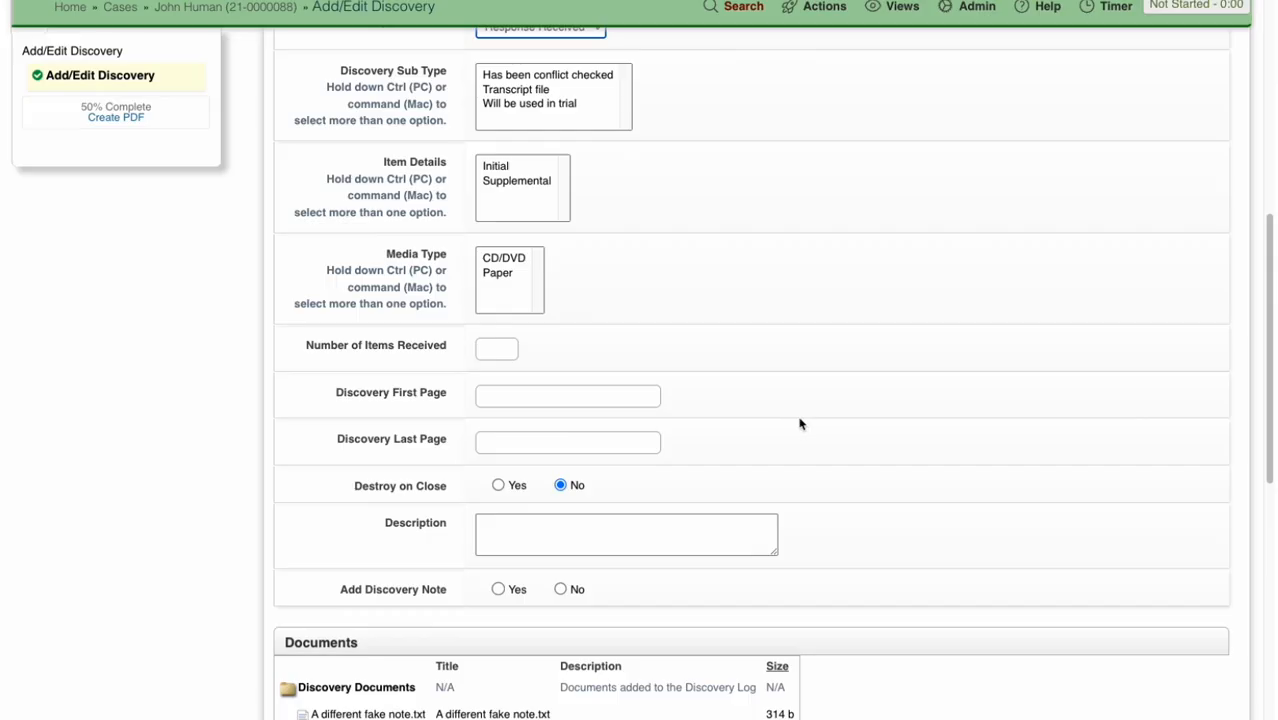
pyautogui.scroll(-2, 833, 444)
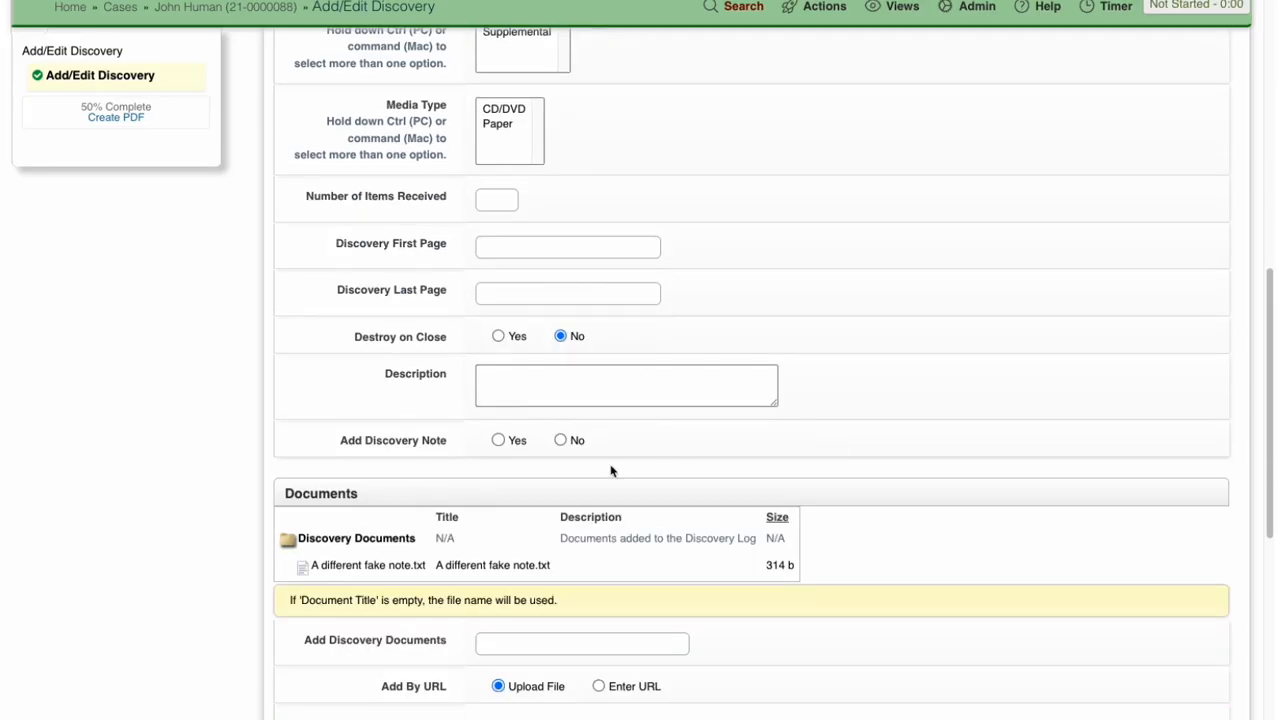
pyautogui.click(498, 441)
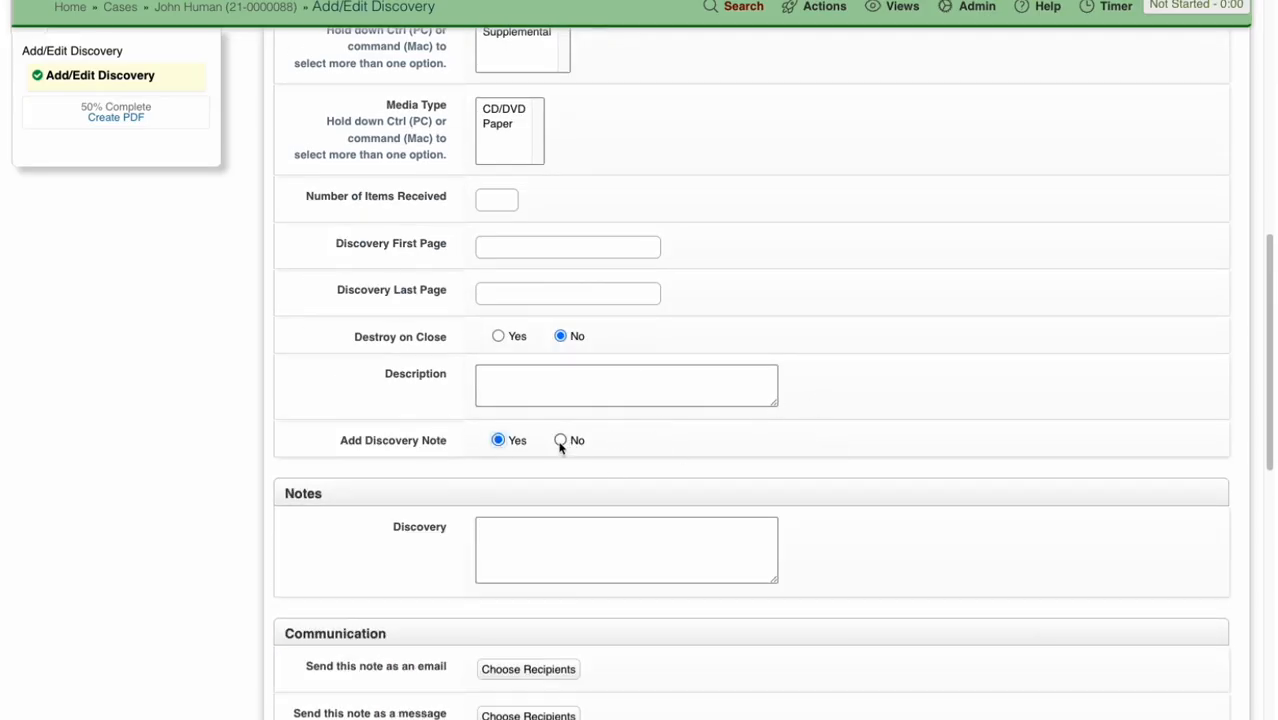
pyautogui.click(561, 441)
pyautogui.scroll(-3, 705, 400)
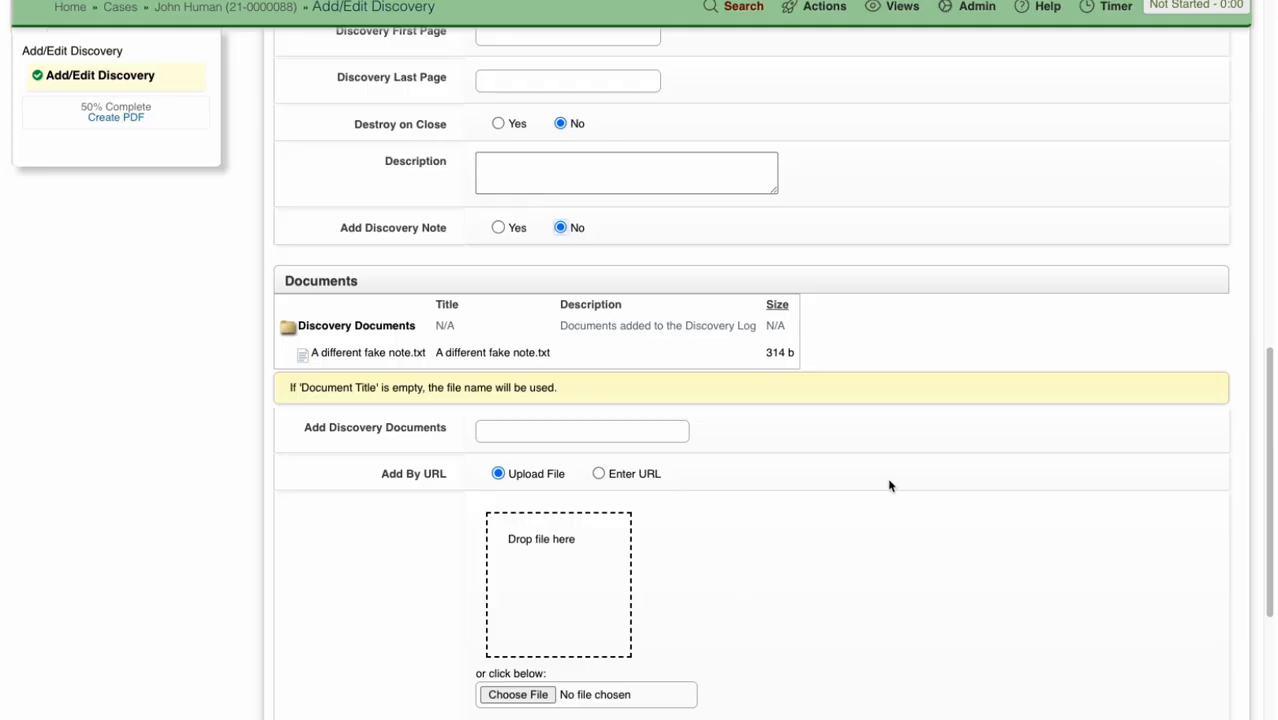
pyautogui.scroll(-3, 825, 502)
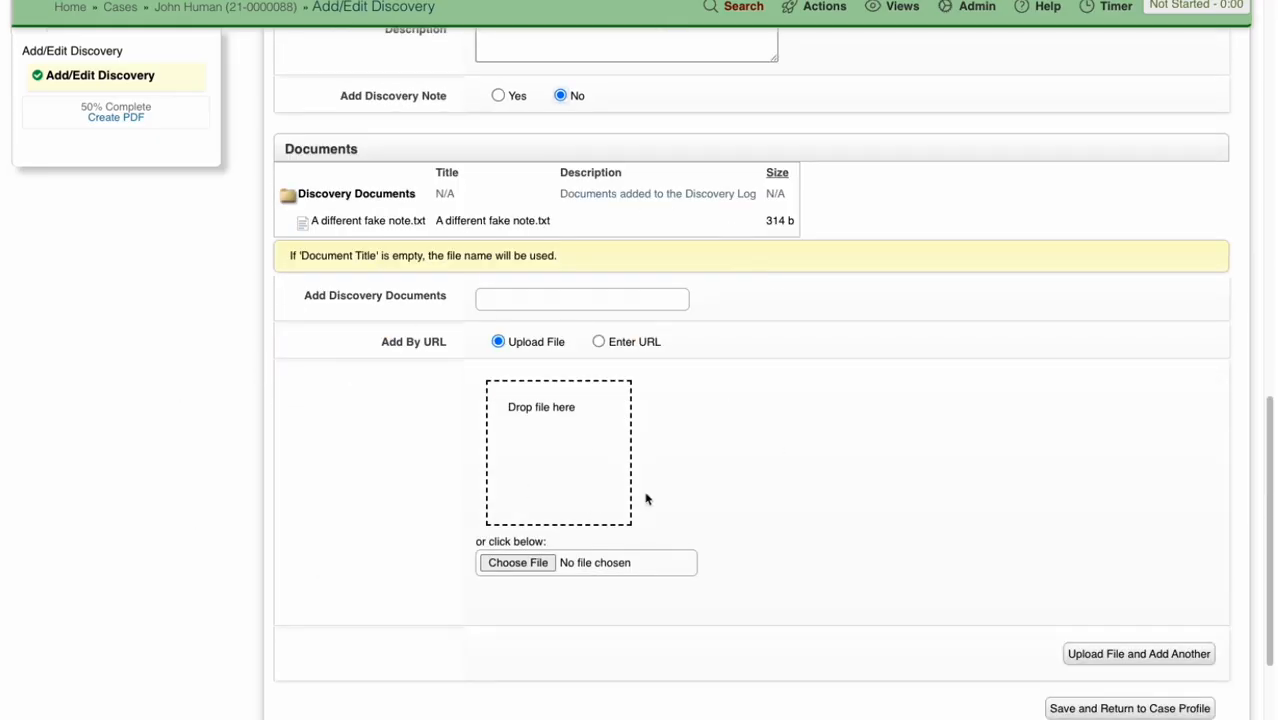
pyautogui.scroll(5, 979, 527)
pyautogui.scroll(10, 979, 527)
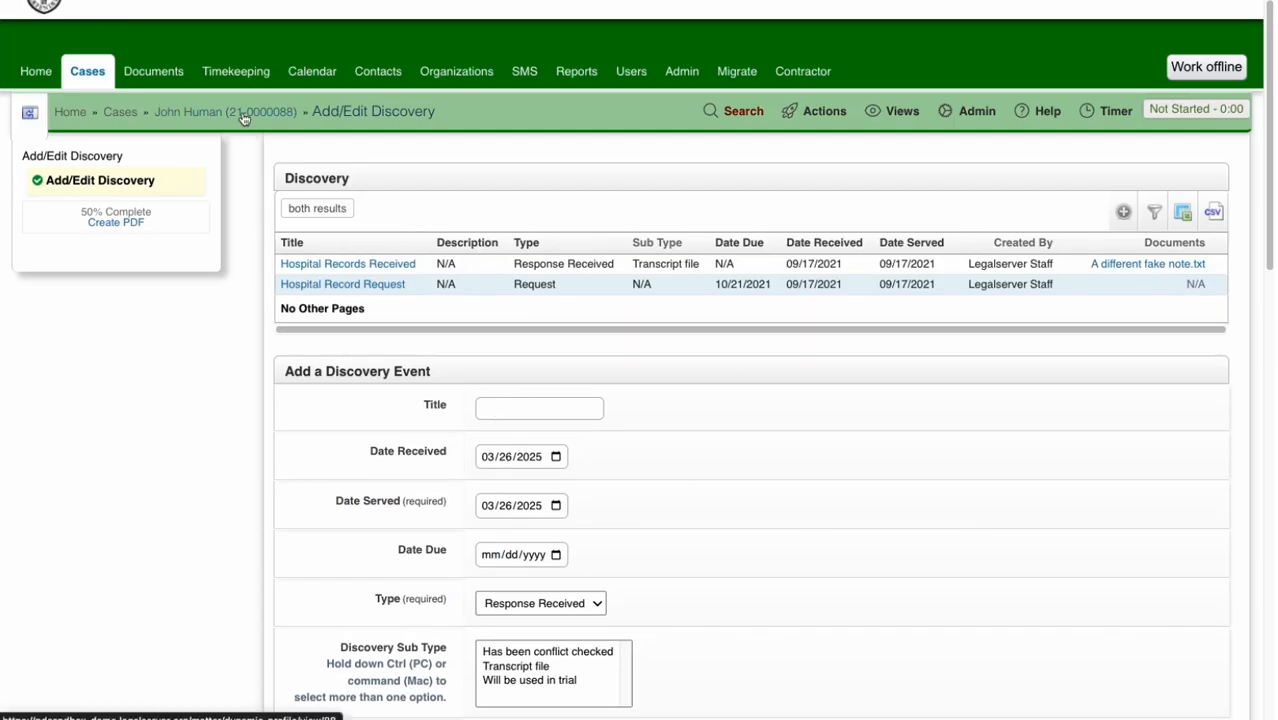
# Open the discovery form's configuration, expand the Discovery element to examine its settings, and save the form without changing them.
pyautogui.click(979, 124)
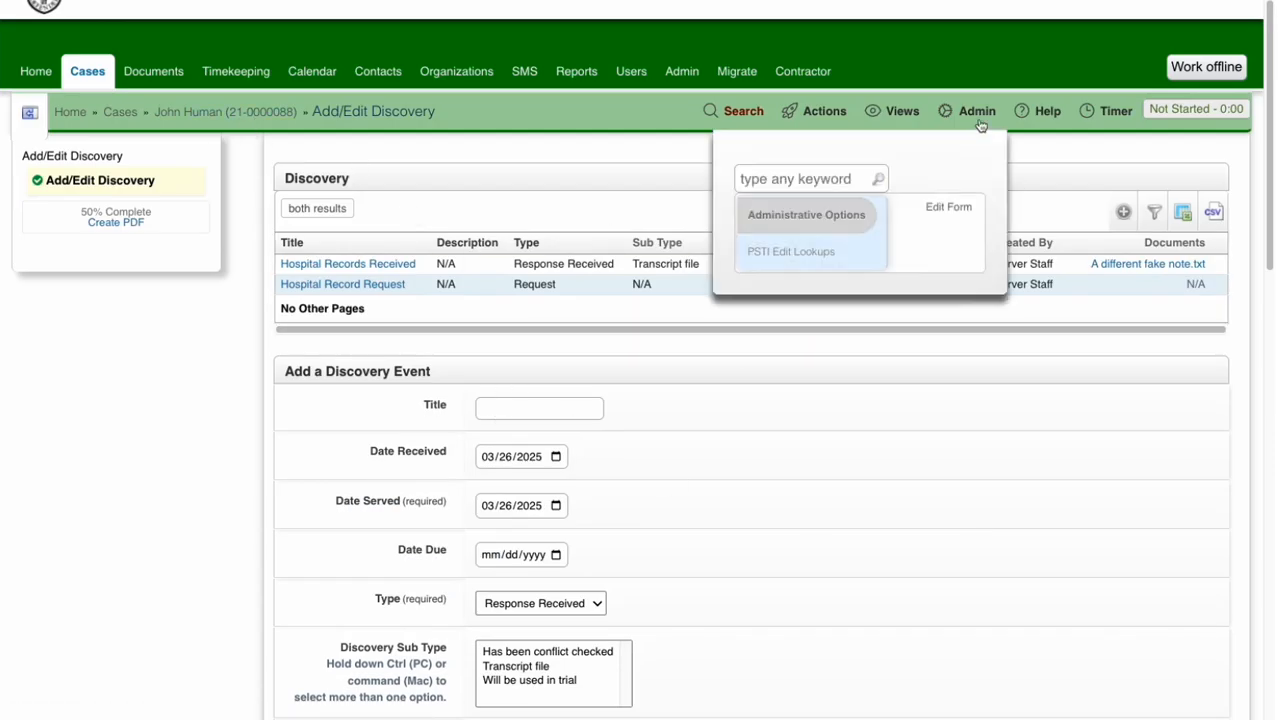
pyautogui.click(961, 207)
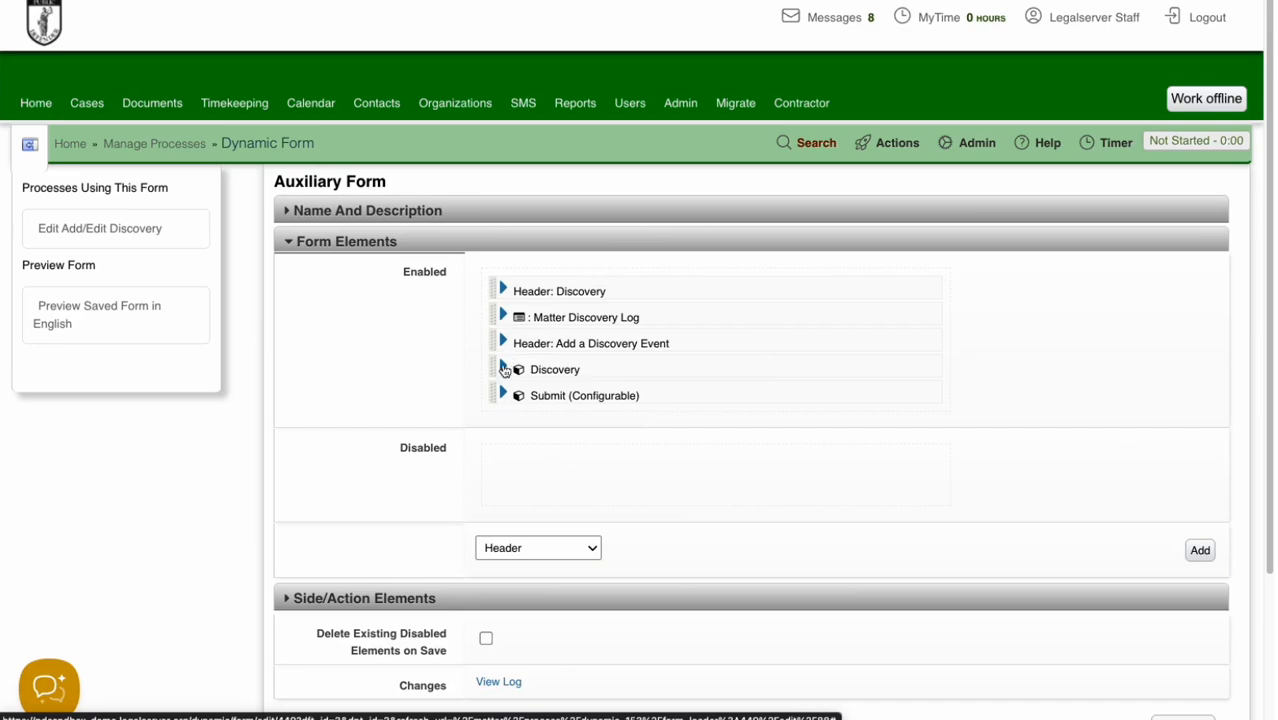
pyautogui.click(504, 369)
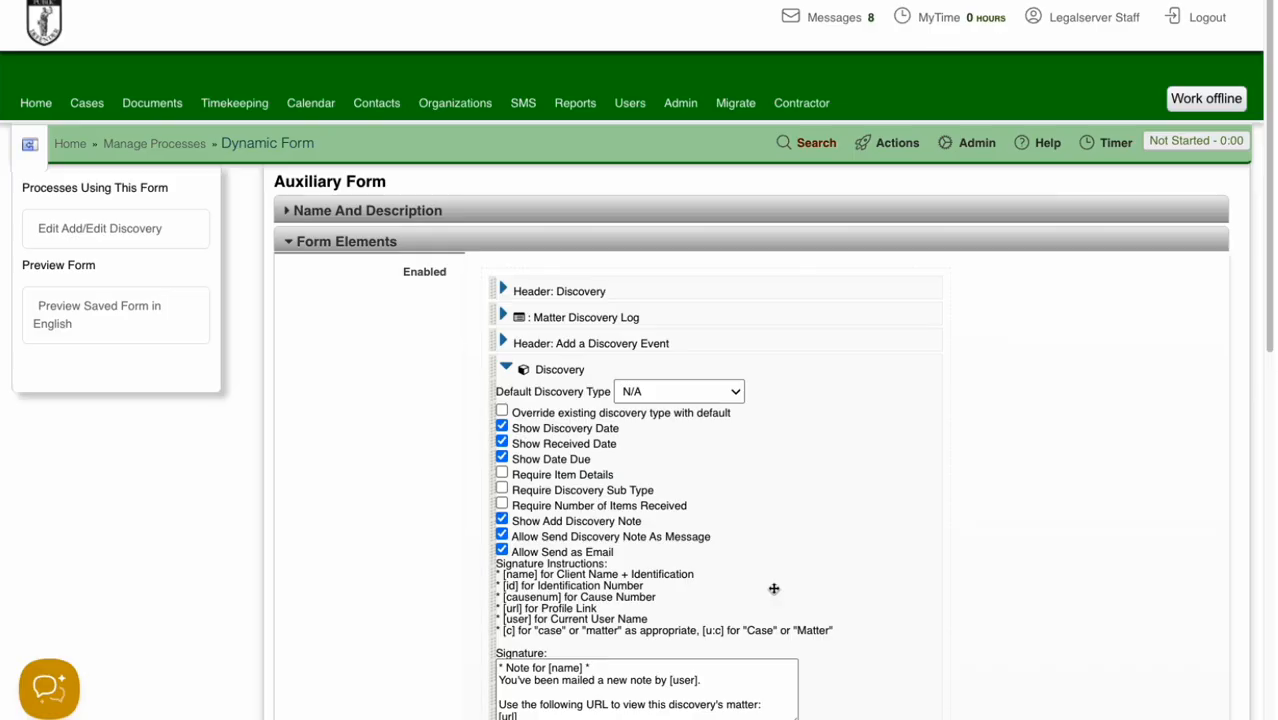
pyautogui.scroll(-2, 713, 580)
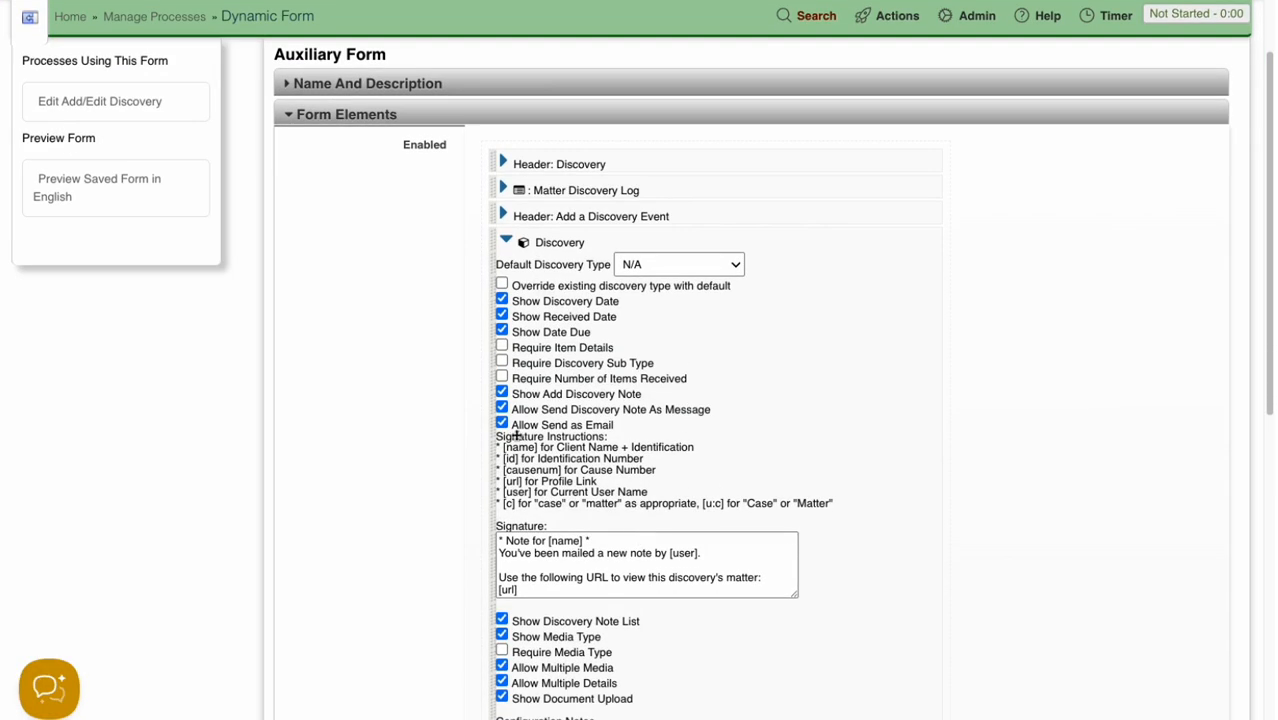
pyautogui.scroll(-2, 753, 505)
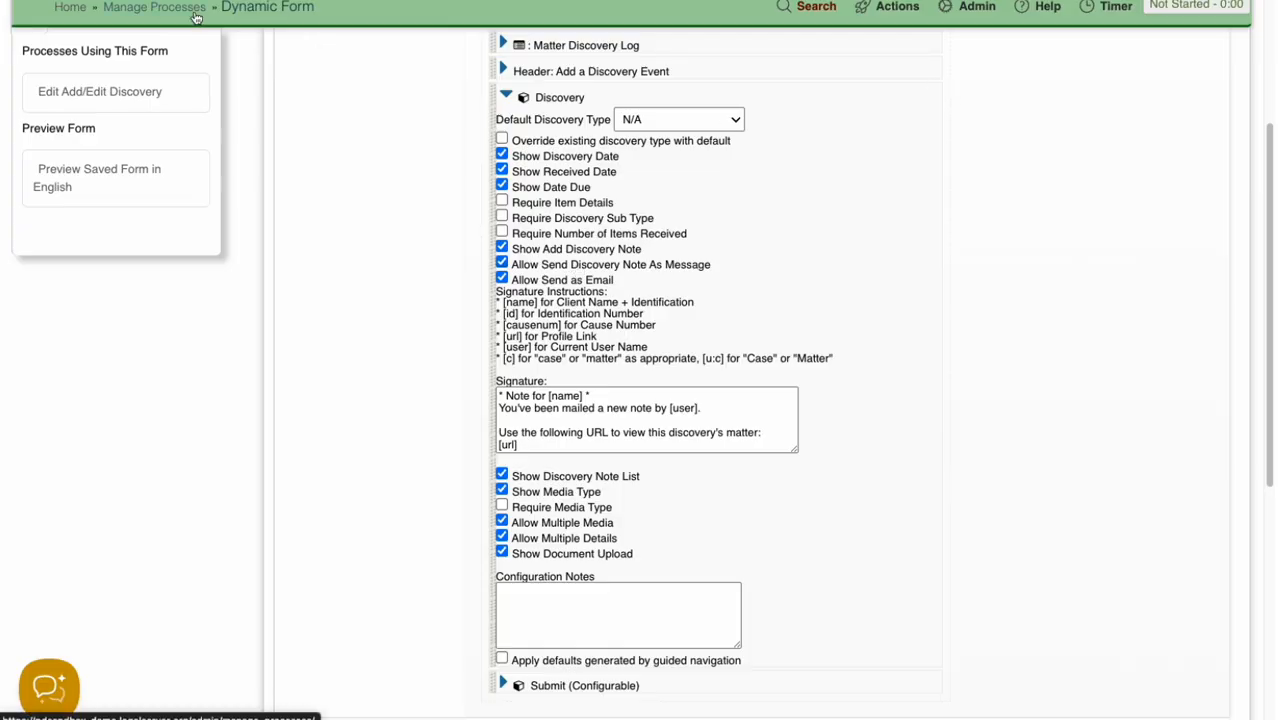
pyautogui.scroll(-5, 1021, 377)
pyautogui.click(1171, 533)
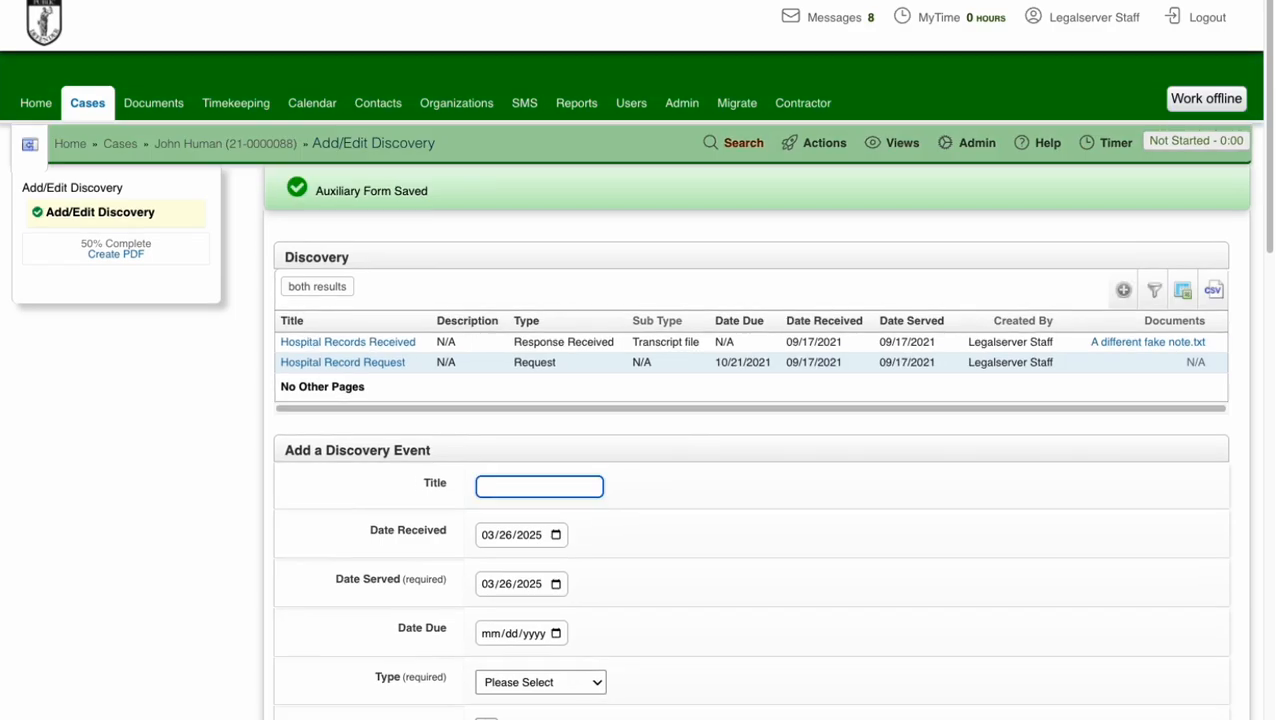
# Return to the case profile and open Edit Sentences from its criminal actions.
pyautogui.click(193, 145)
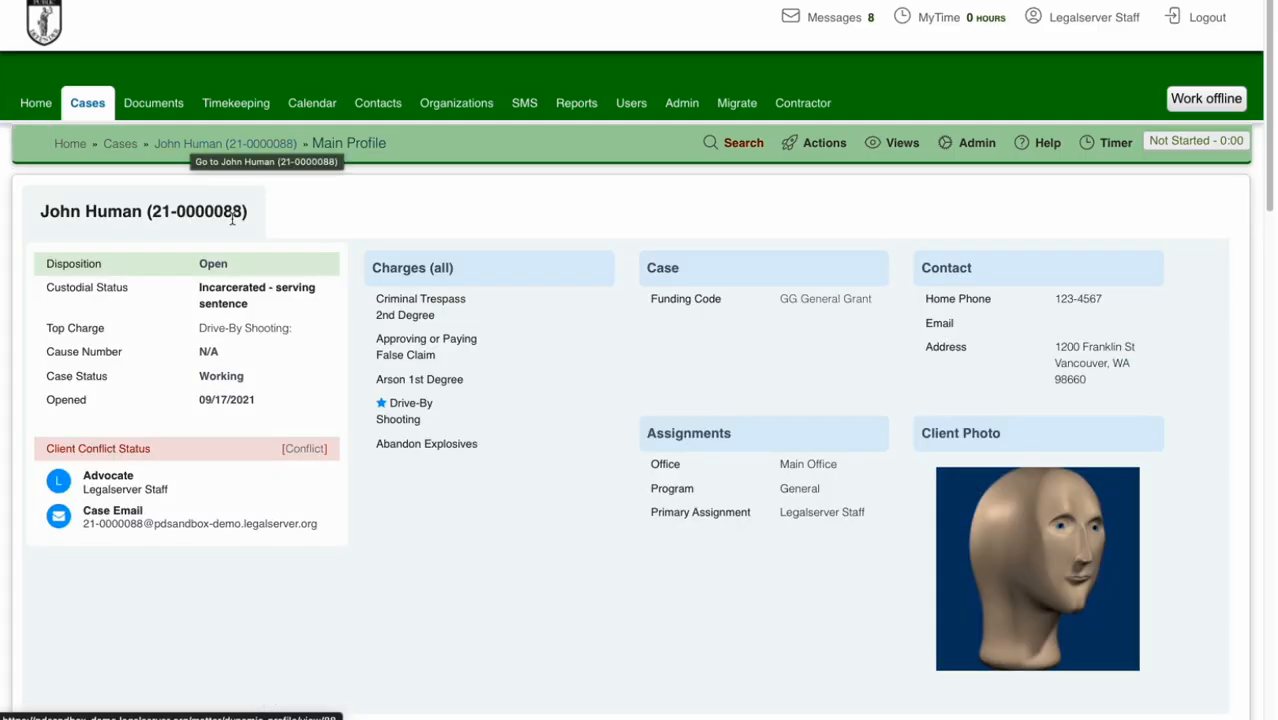
pyautogui.click(819, 152)
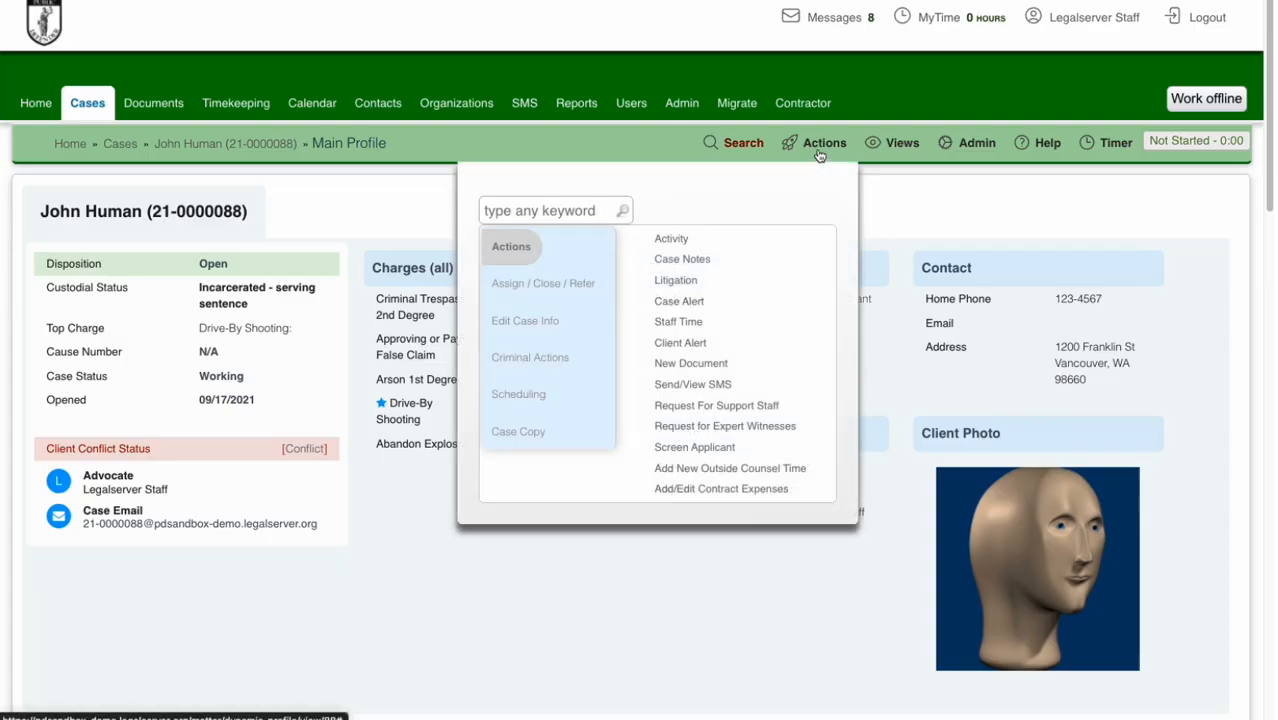
pyautogui.click(532, 356)
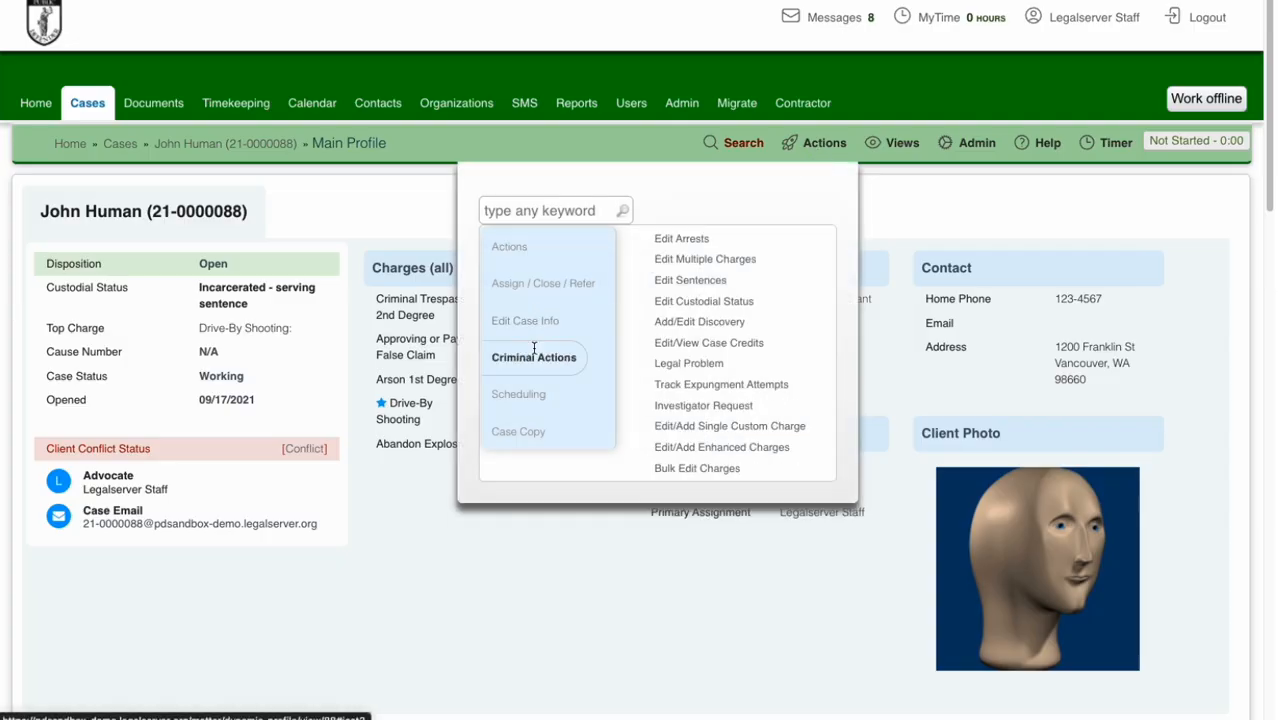
pyautogui.click(709, 285)
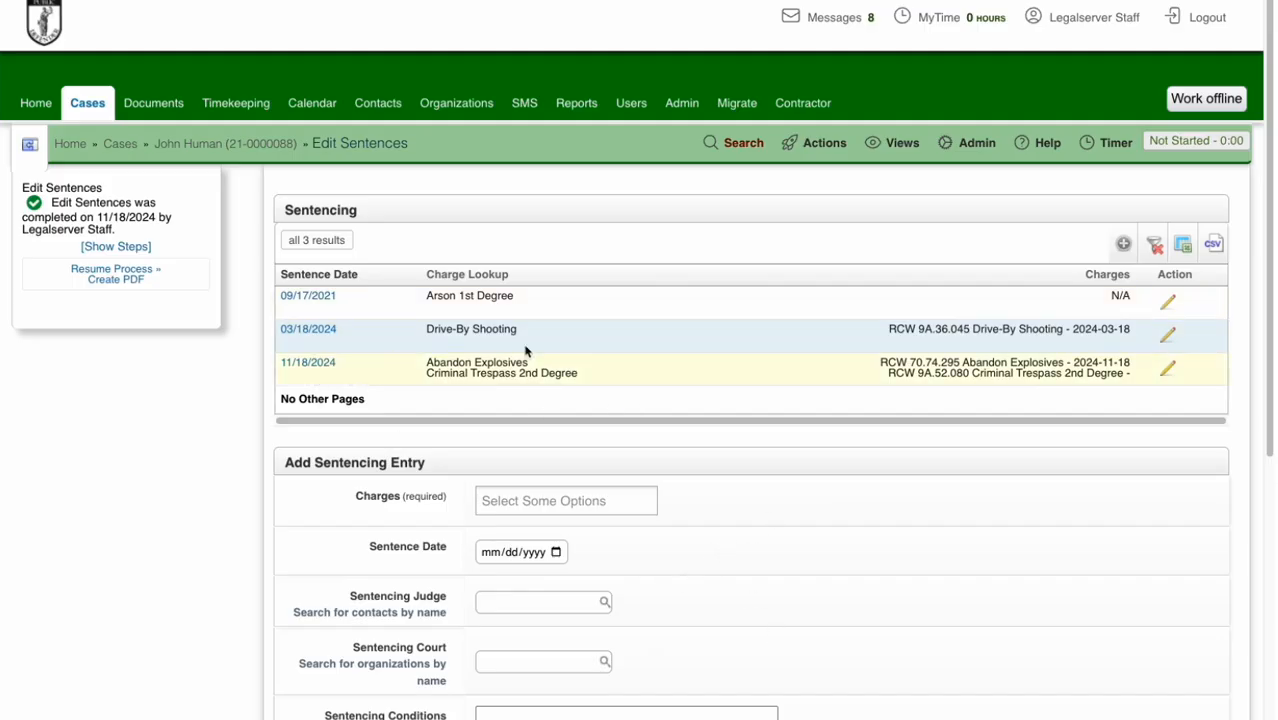
# View the charge options available for a new sentencing entry without selecting any.
pyautogui.scroll(-3, 478, 365)
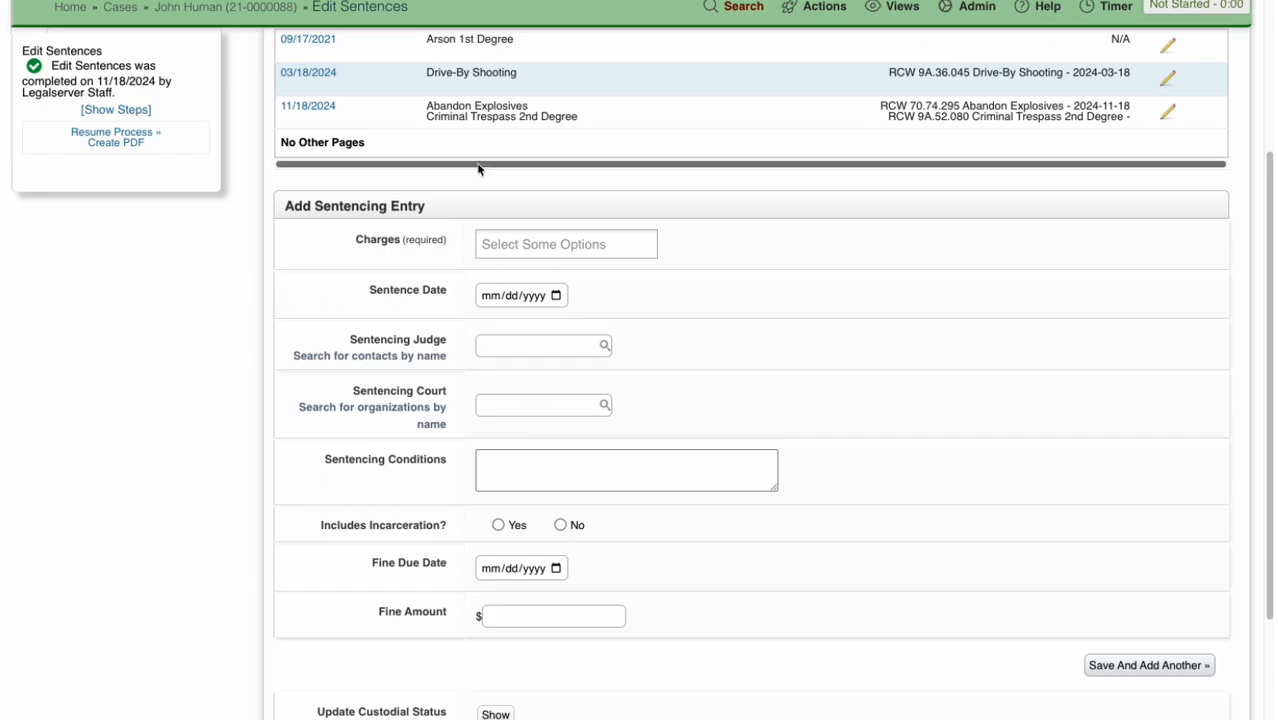
pyautogui.click(561, 246)
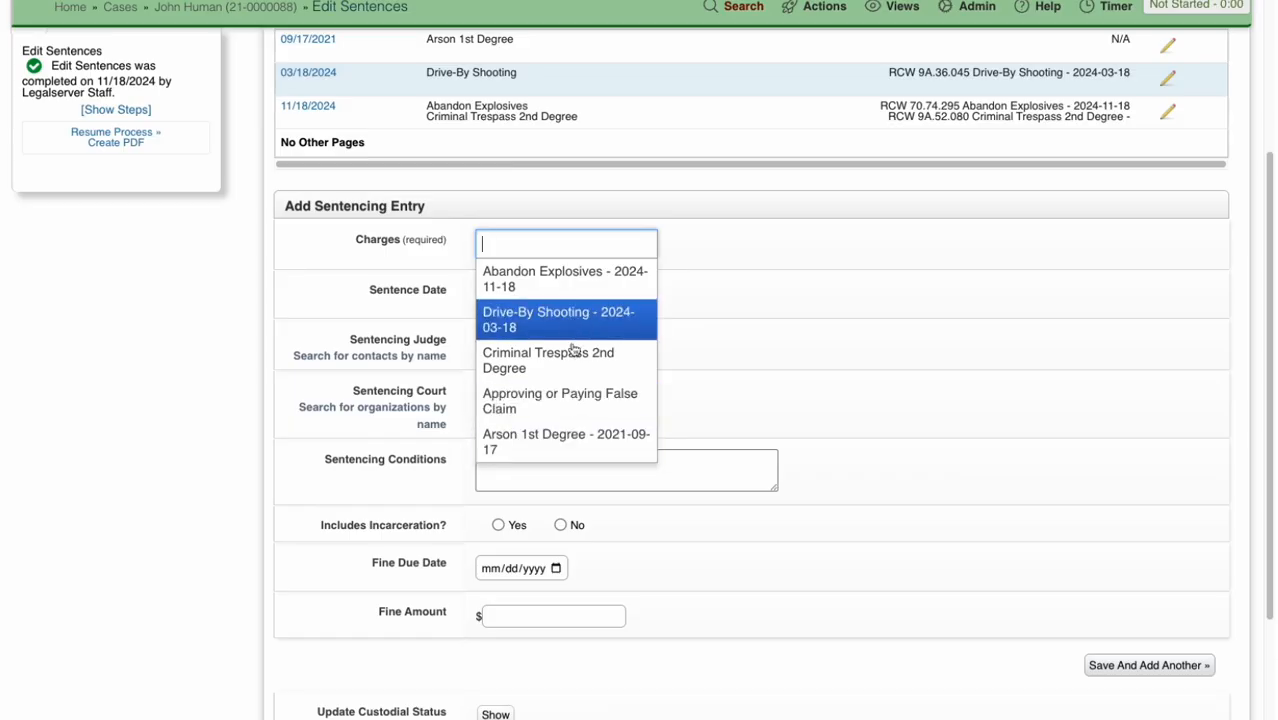
pyautogui.click(724, 288)
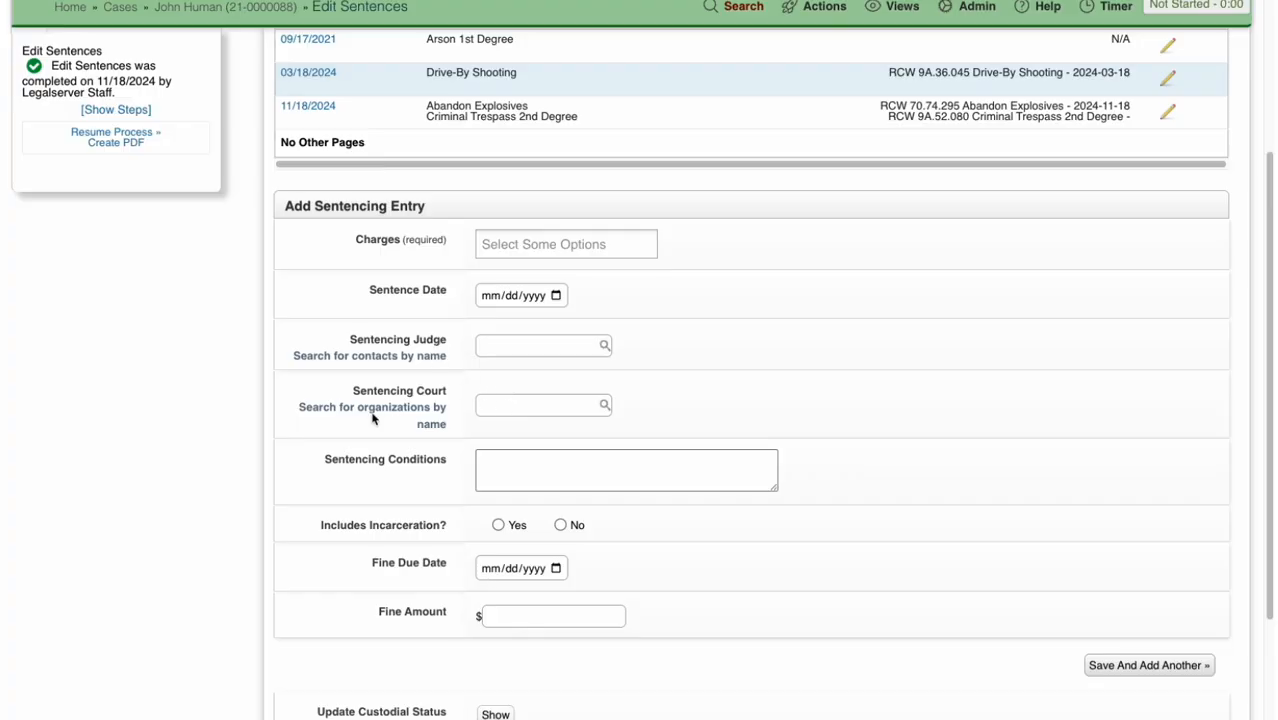
# Search the Sentencing Court organizations for "court" without selecting a result.
pyautogui.click(503, 399)
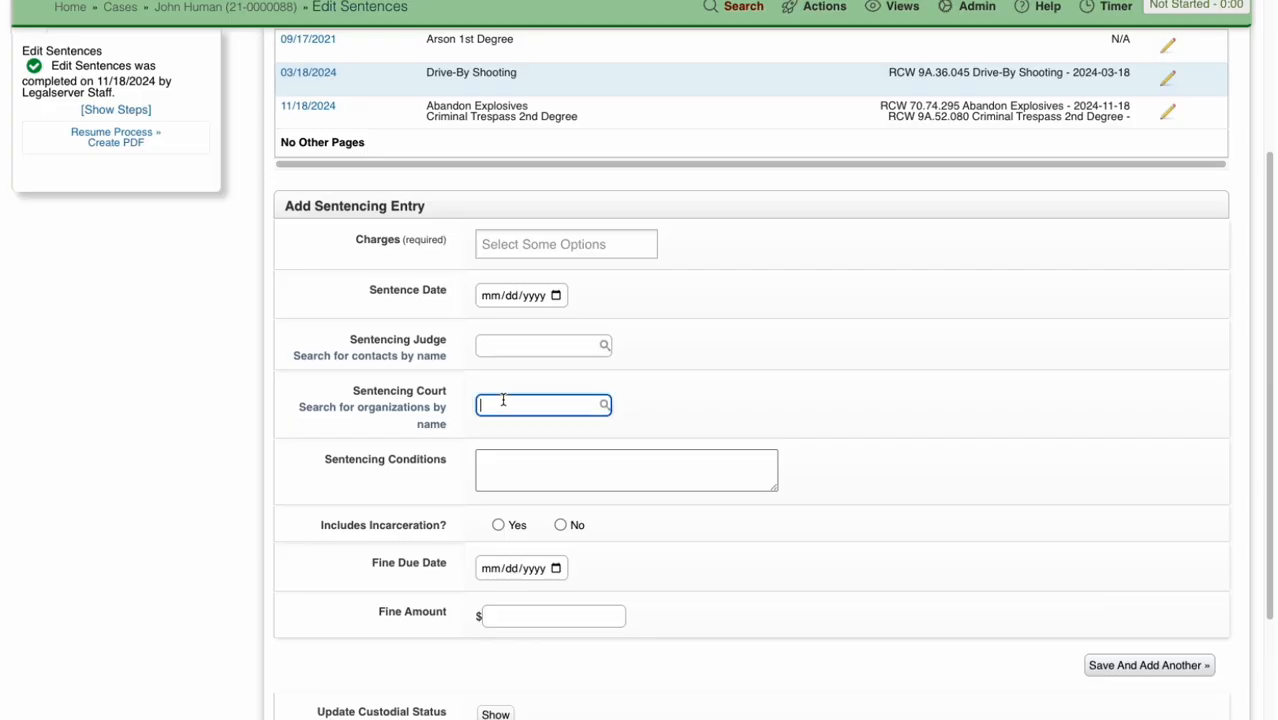
pyautogui.write('court')
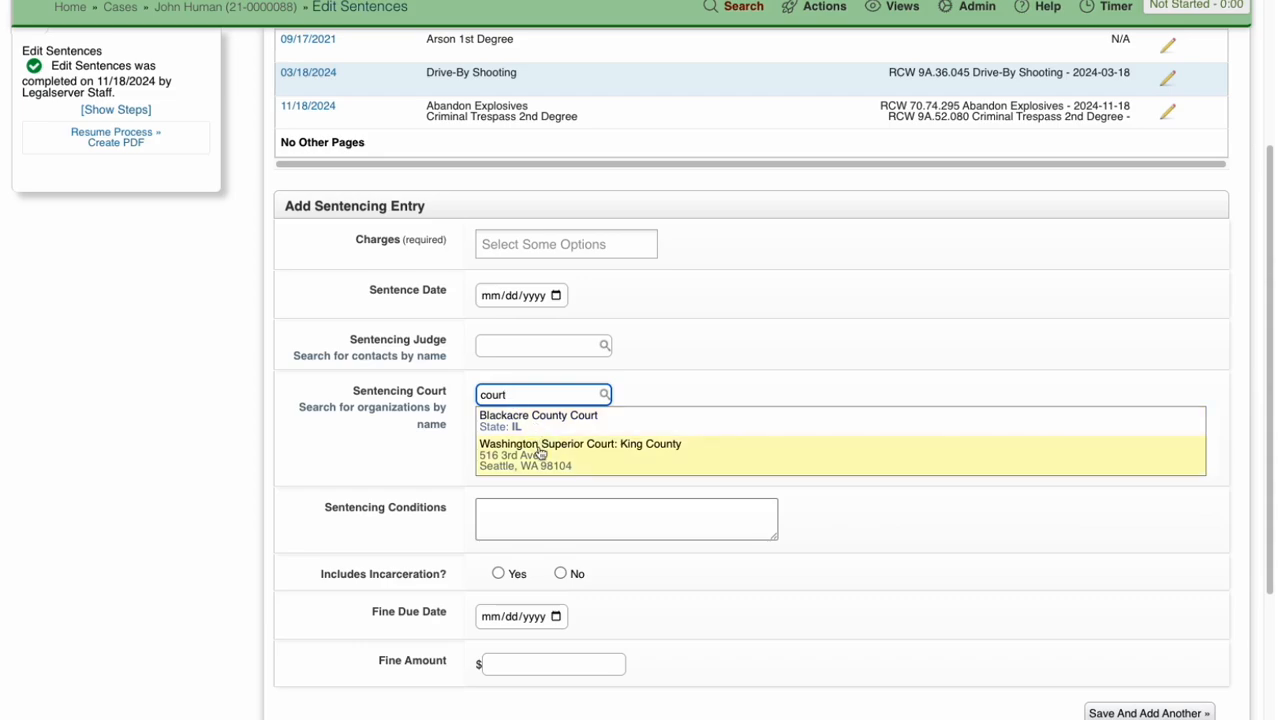
pyautogui.click(690, 397)
# Try the incarceration fields by setting Includes Incarceration to Yes and Sentence Length Type to Months, and return Includes Incarceration to No.
pyautogui.scroll(-1, 580, 491)
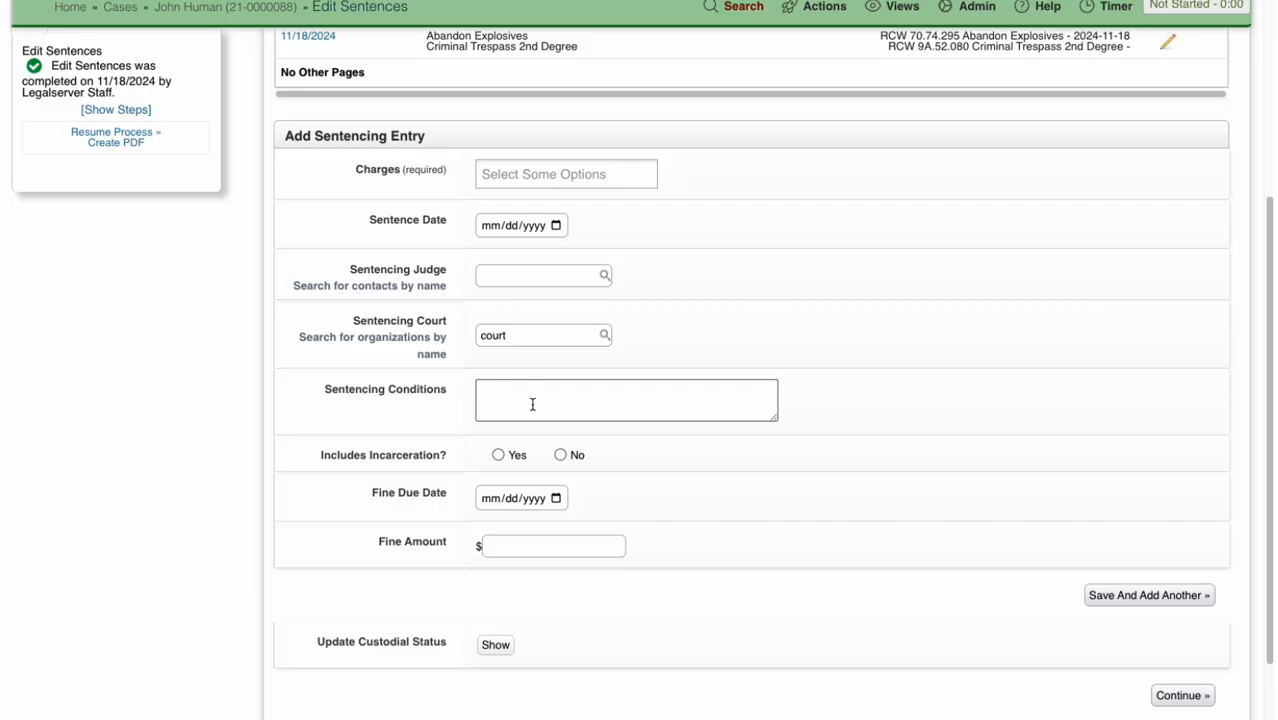
pyautogui.scroll(-1, 718, 404)
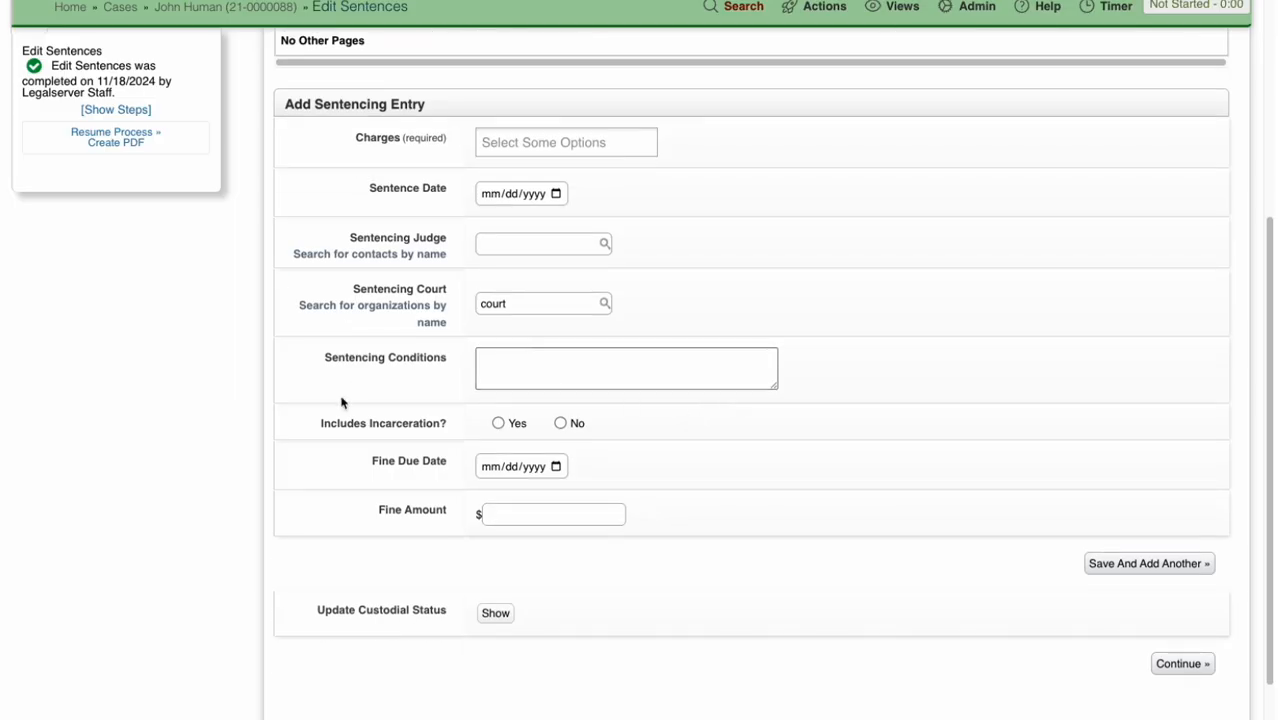
pyautogui.click(499, 423)
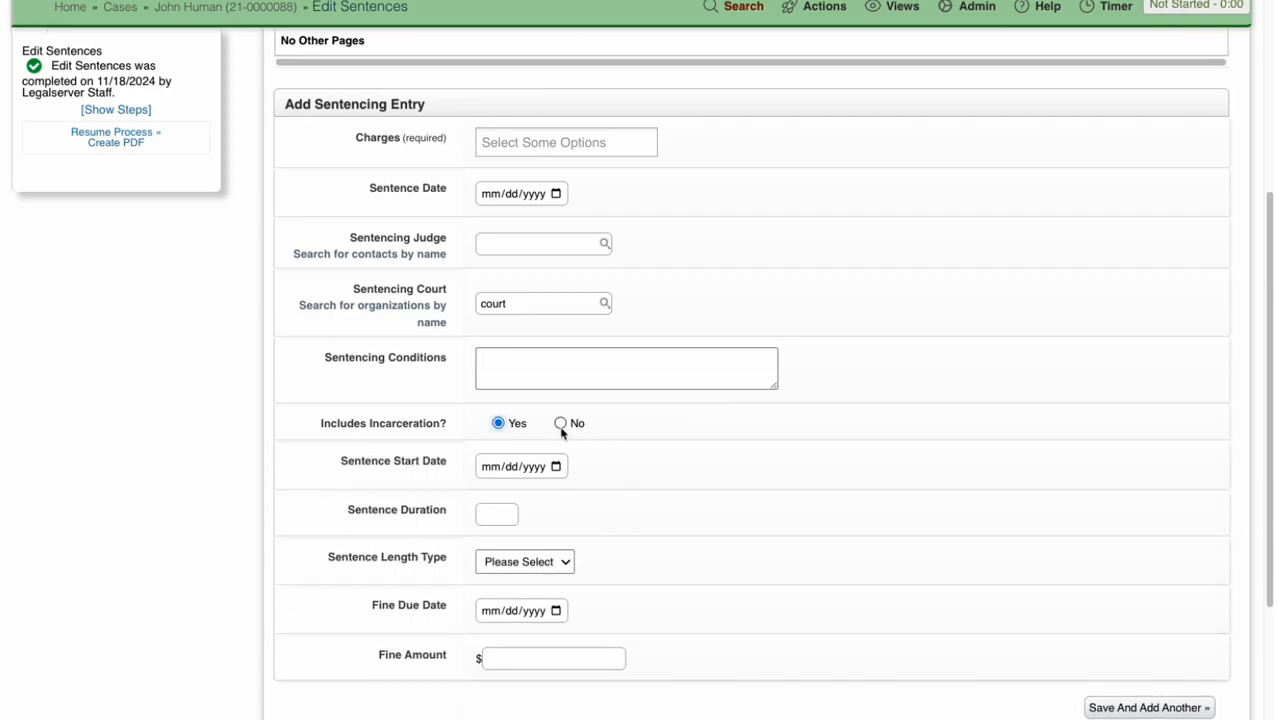
pyautogui.scroll(-1, 565, 444)
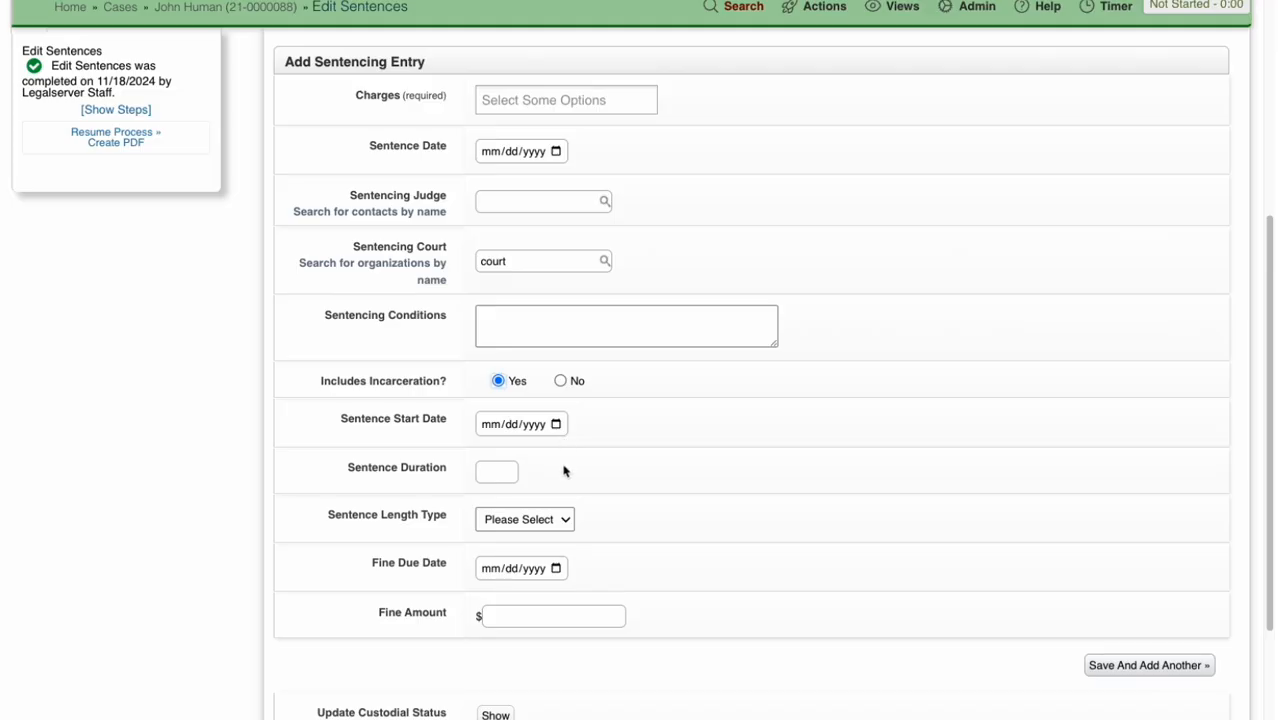
pyautogui.scroll(-1, 566, 470)
pyautogui.click(551, 498)
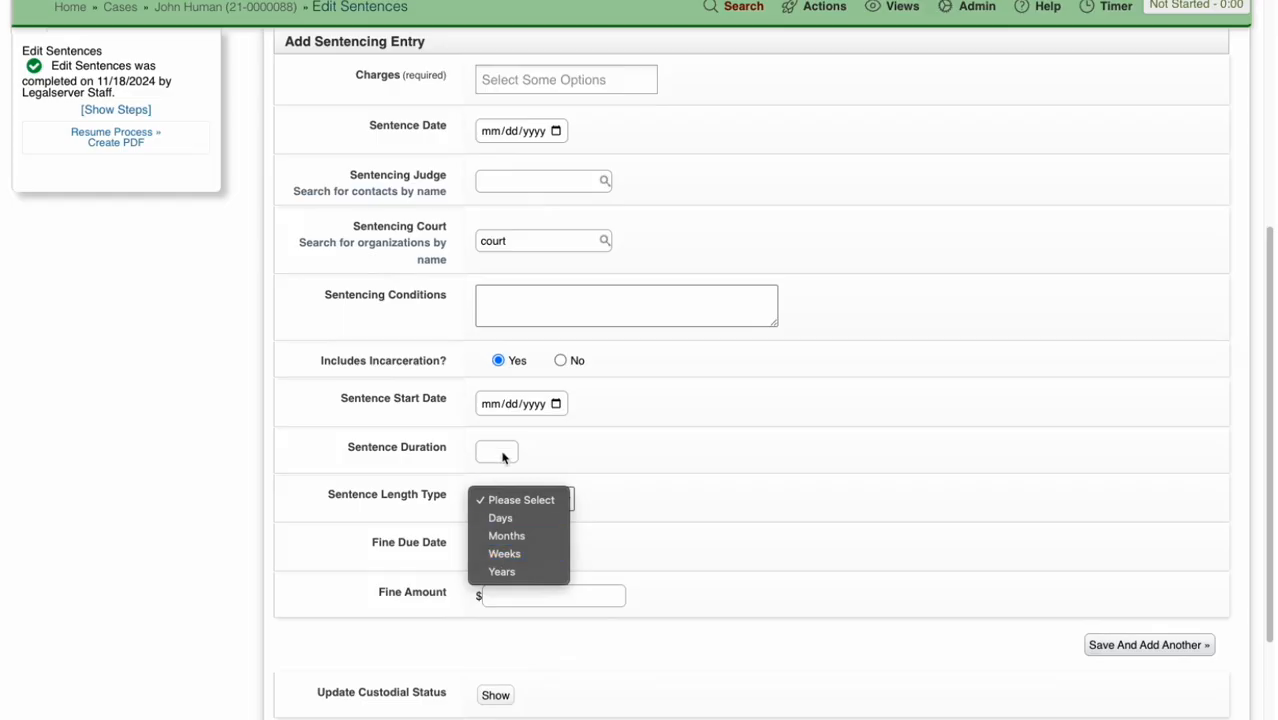
pyautogui.click(515, 535)
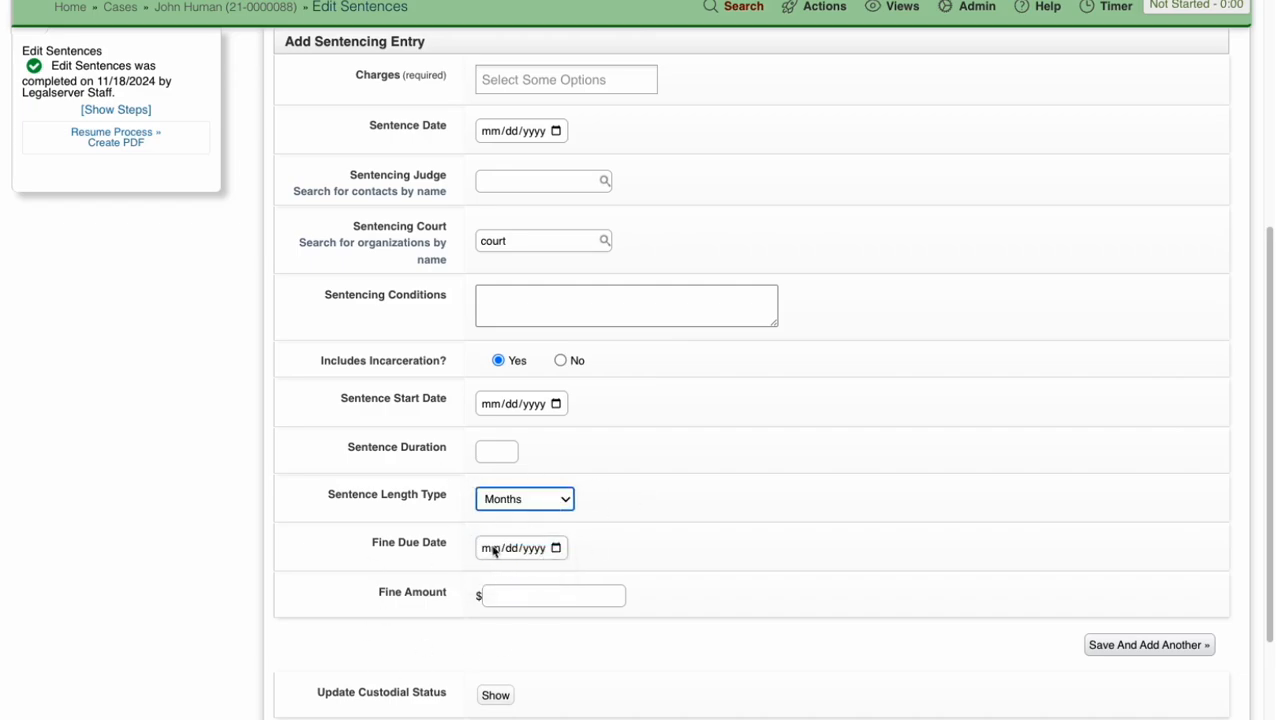
pyautogui.click(561, 361)
# Open the sentencing form's configuration, expand the Sentencing Information element to examine its settings, and save the form without changing them.
pyautogui.click(972, 7)
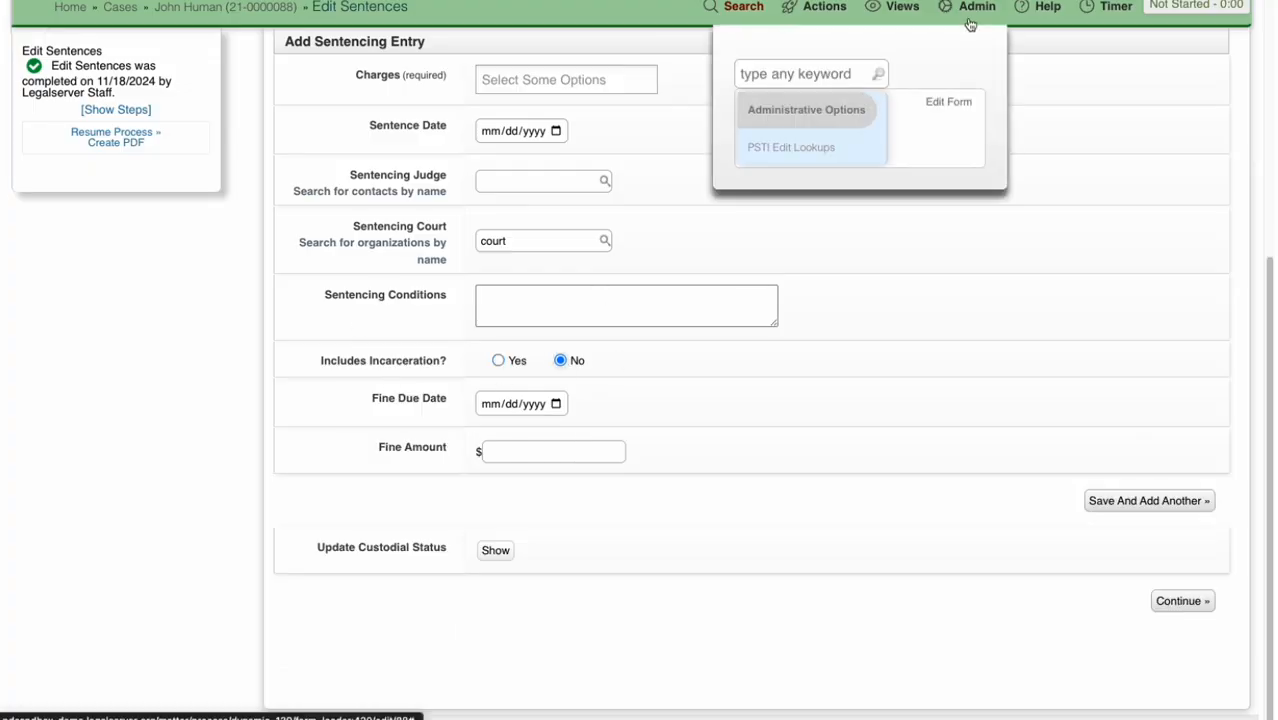
pyautogui.click(945, 104)
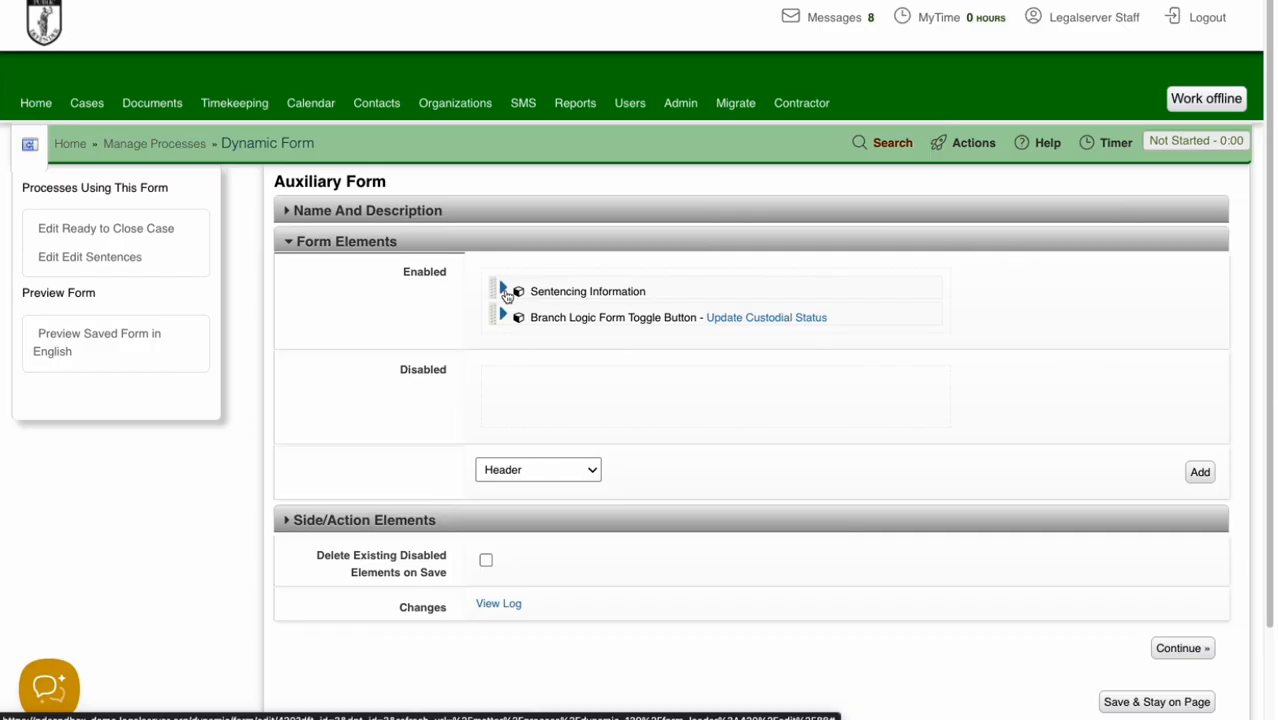
pyautogui.click(504, 292)
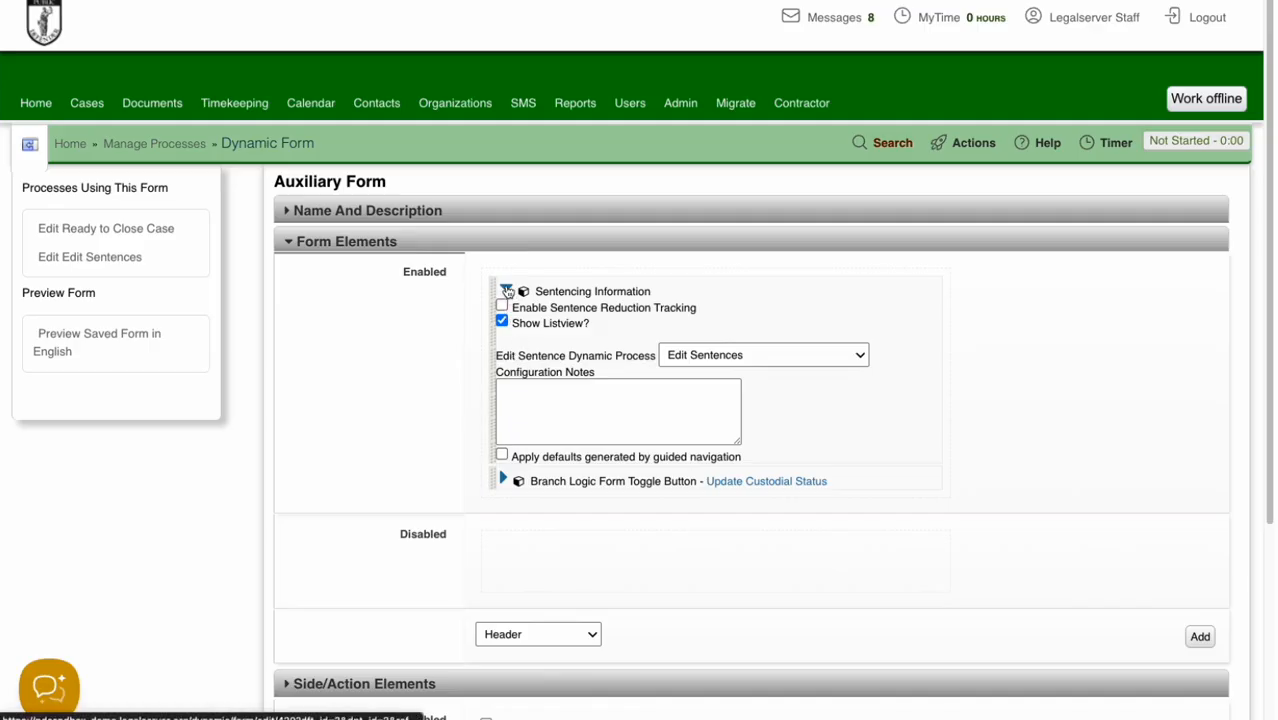
pyautogui.scroll(-1, 960, 365)
pyautogui.scroll(-2, 978, 380)
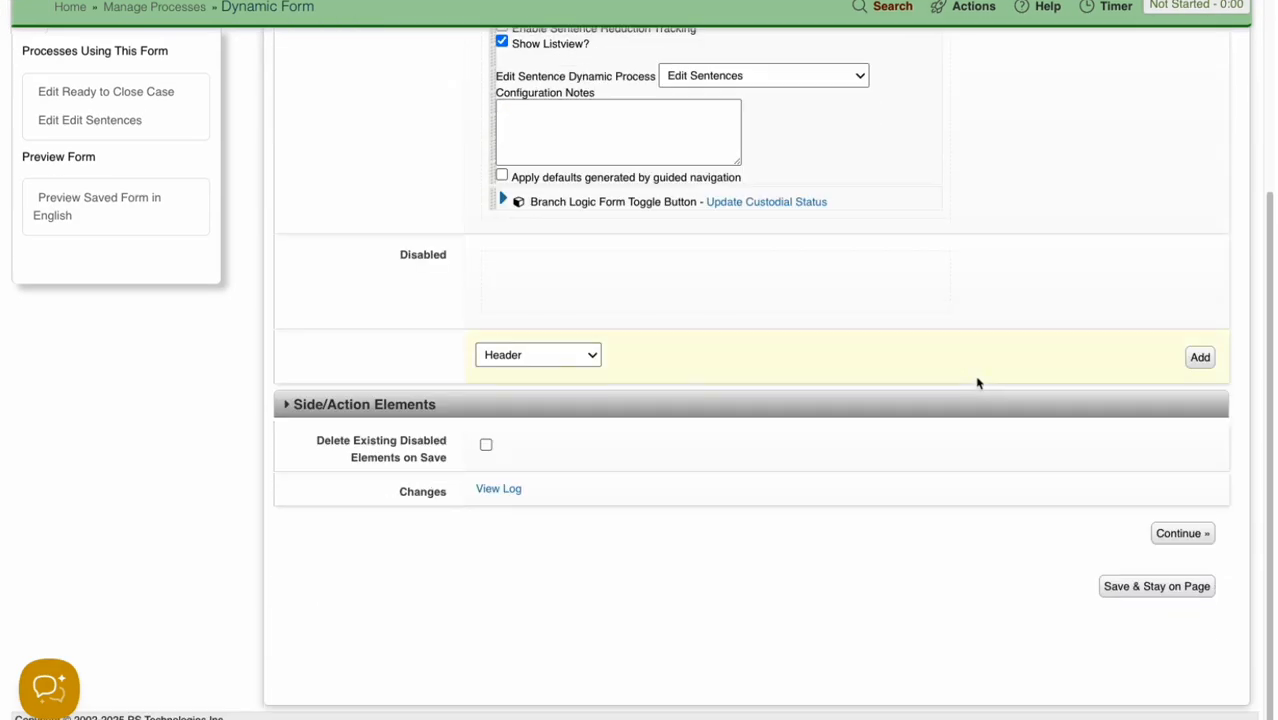
pyautogui.click(1176, 532)
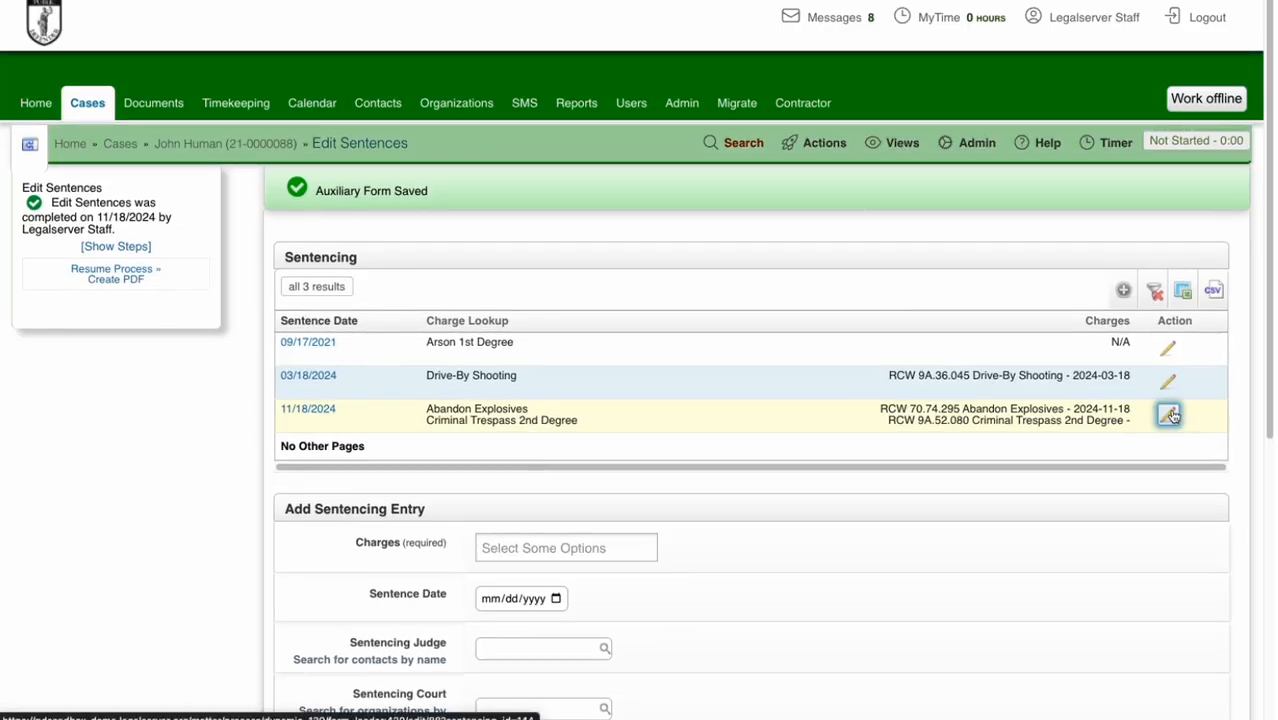
# Open the 11/18/2024 sentencing entry for editing and review its charges, judge, court and incarceration details.
pyautogui.click(1169, 414)
pyautogui.scroll(-3, 713, 519)
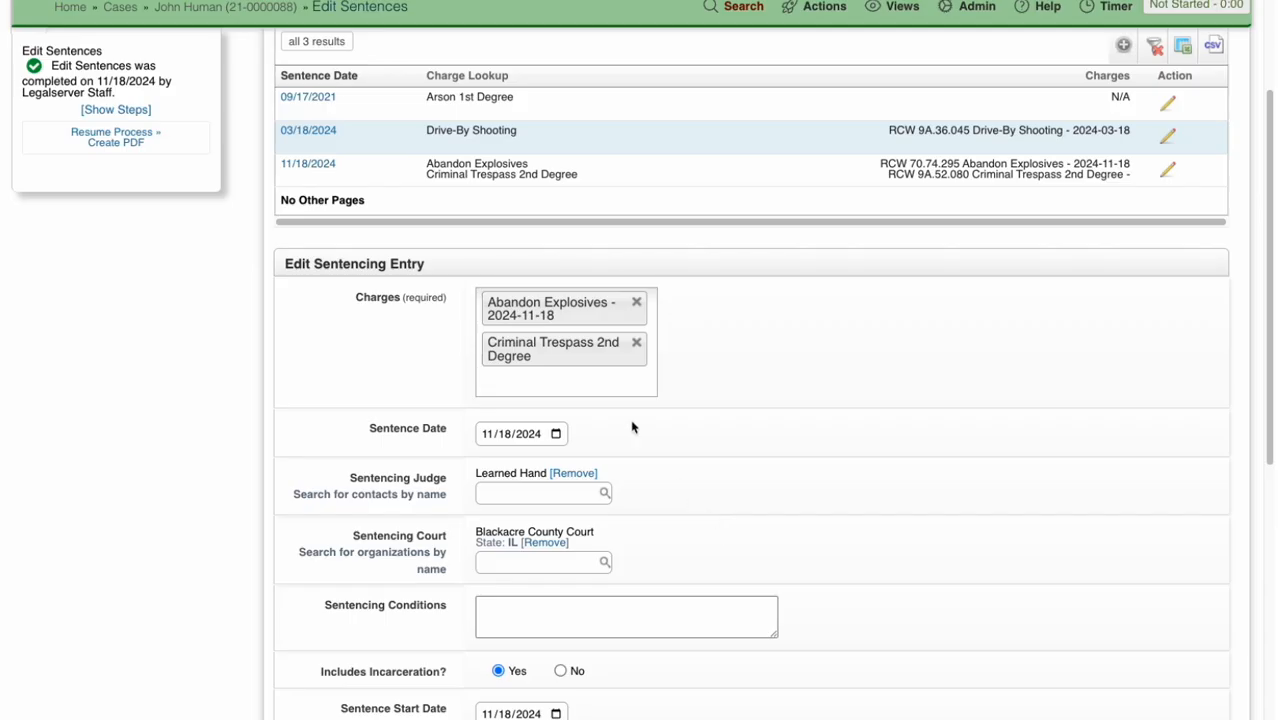
pyautogui.scroll(-3, 556, 508)
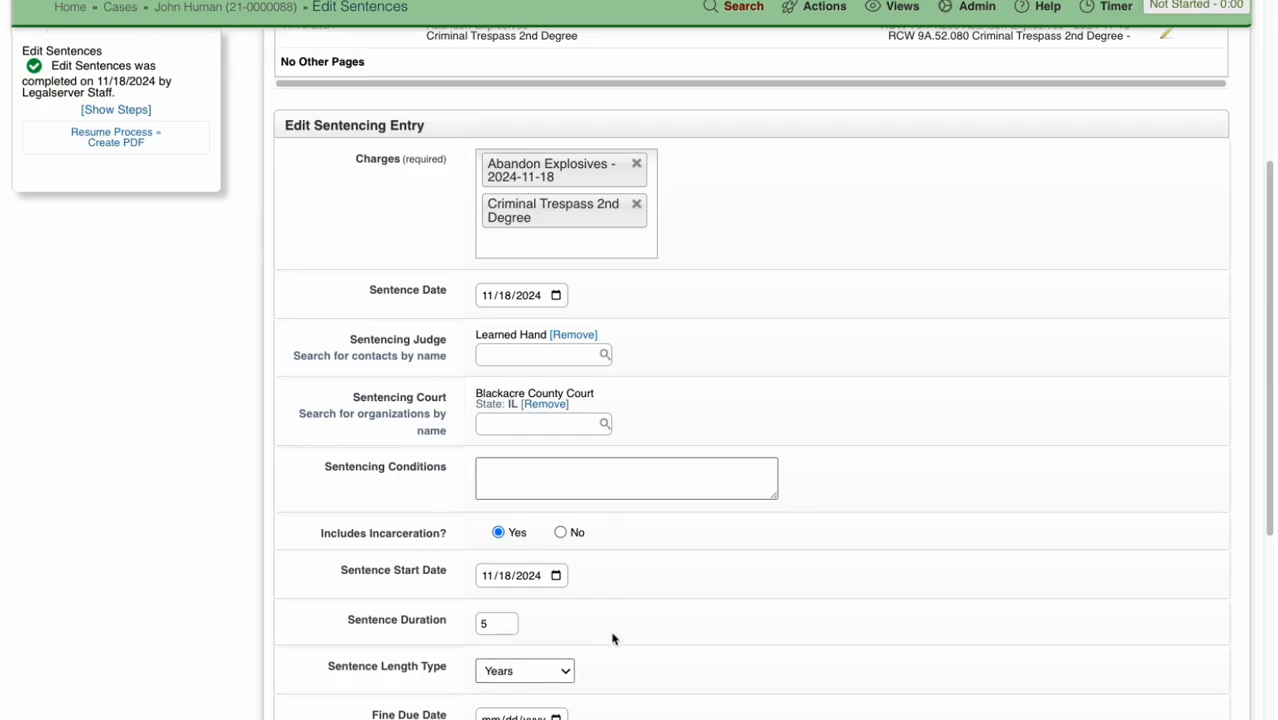
pyautogui.scroll(3, 836, 506)
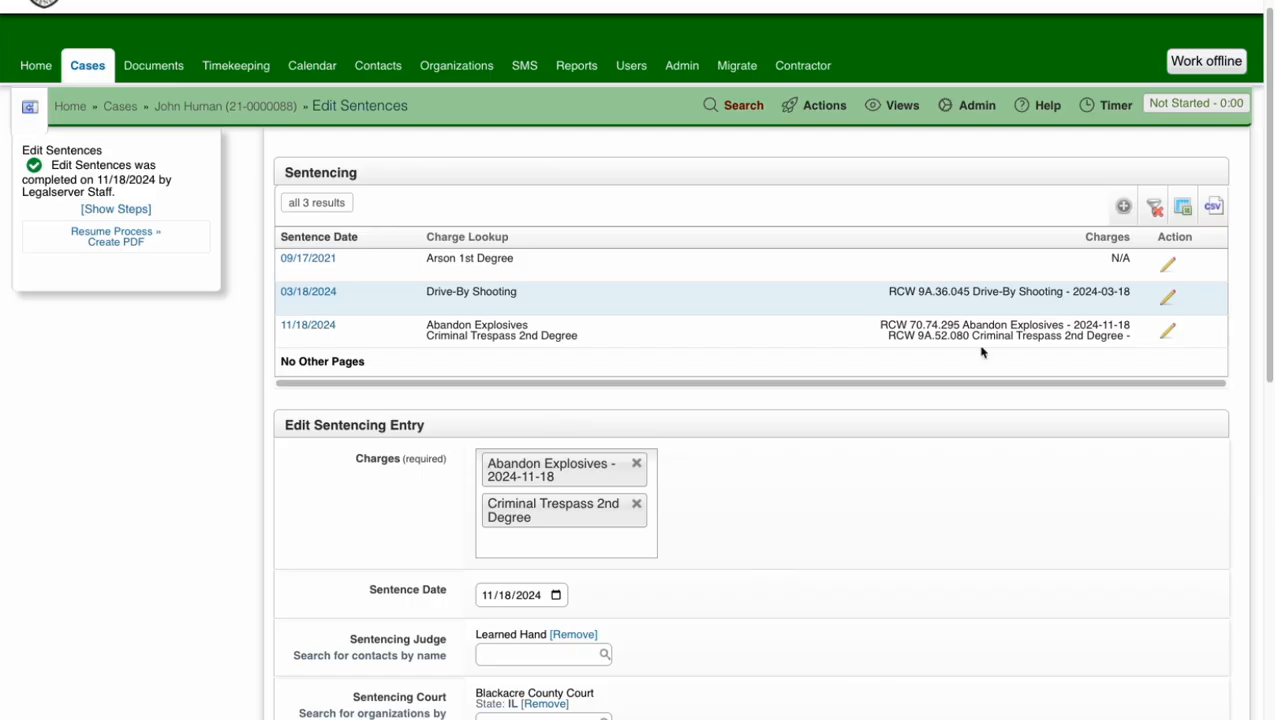
# Return to the case's main profile and review the list of charges.
pyautogui.click(202, 108)
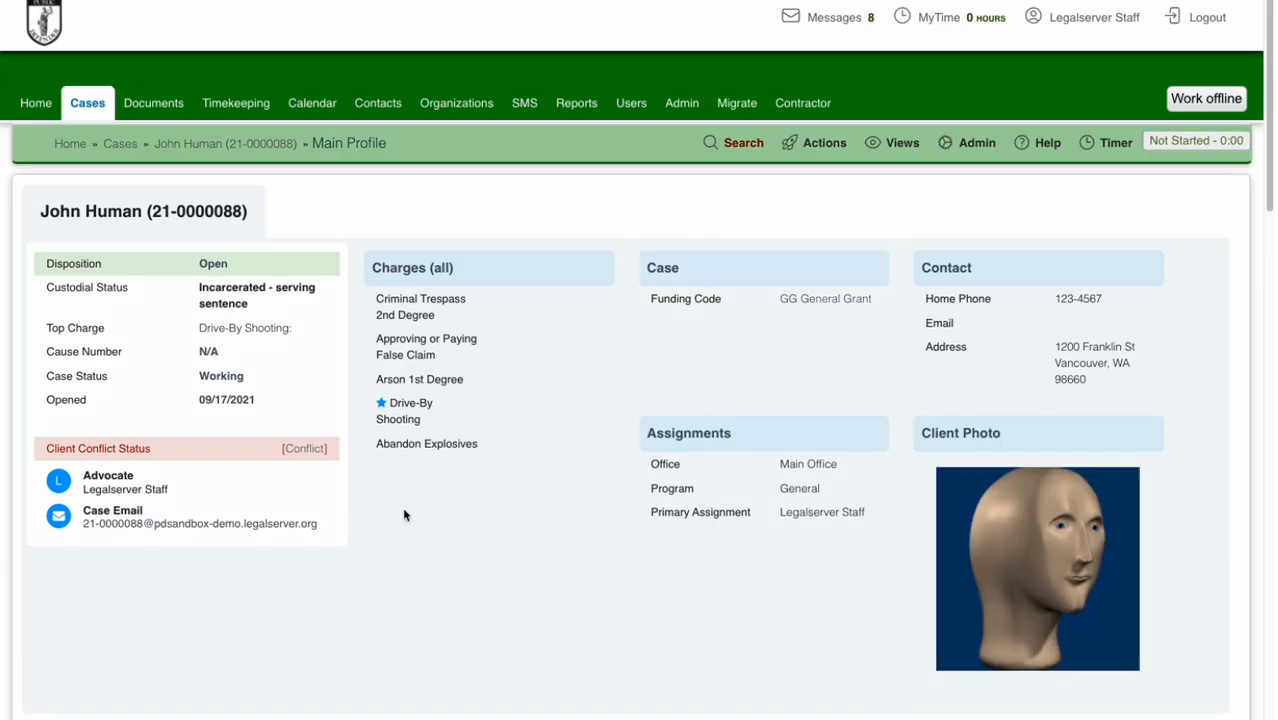
pyautogui.scroll(-5, 404, 515)
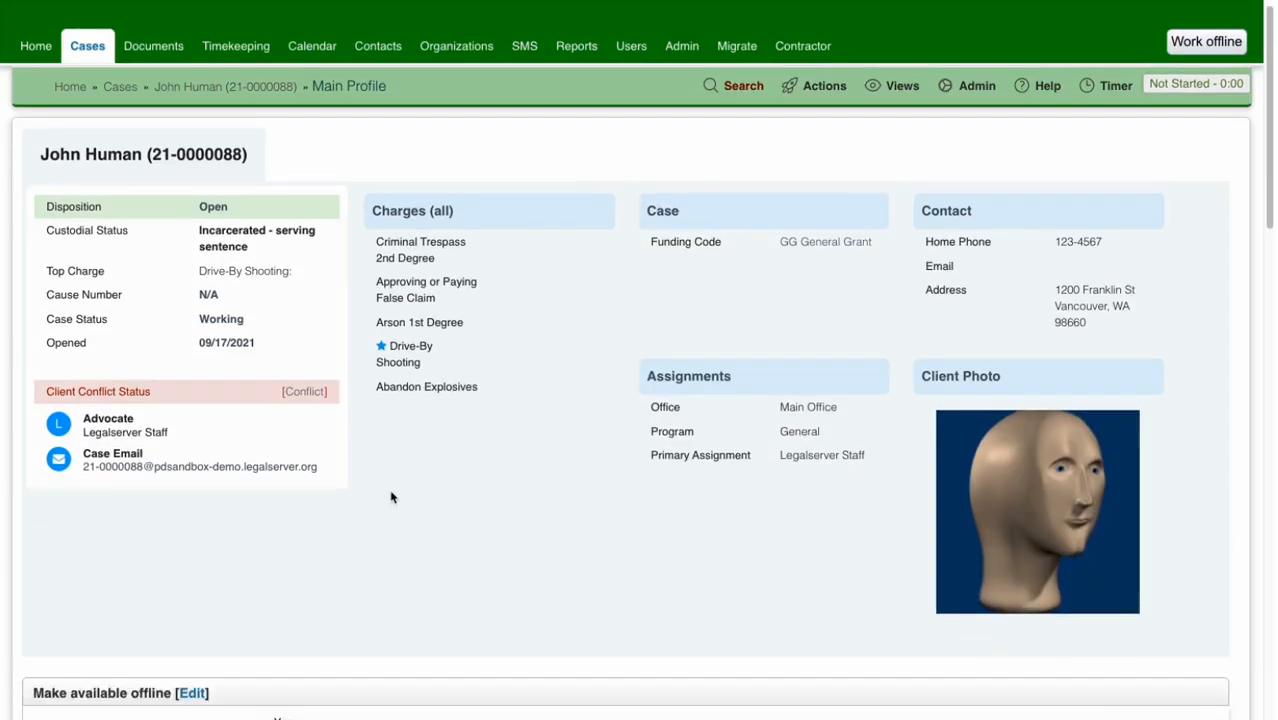
pyautogui.scroll(-8, 390, 495)
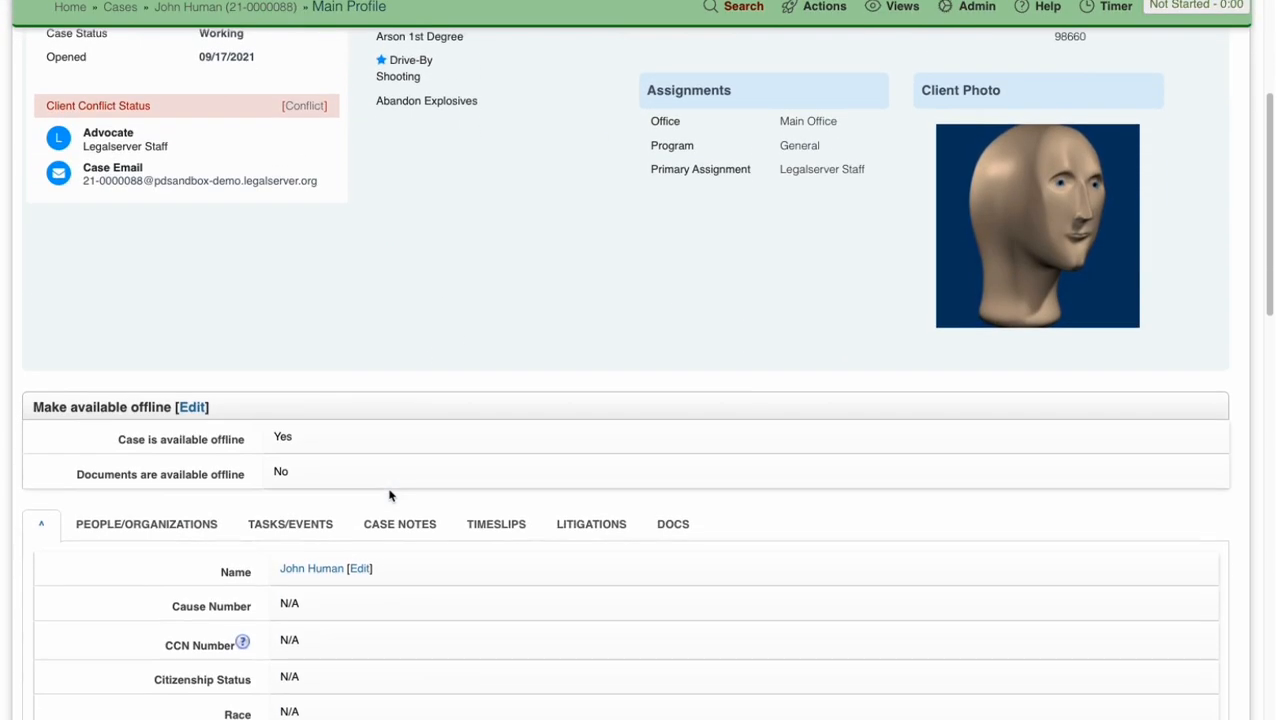
pyautogui.scroll(-5, 390, 495)
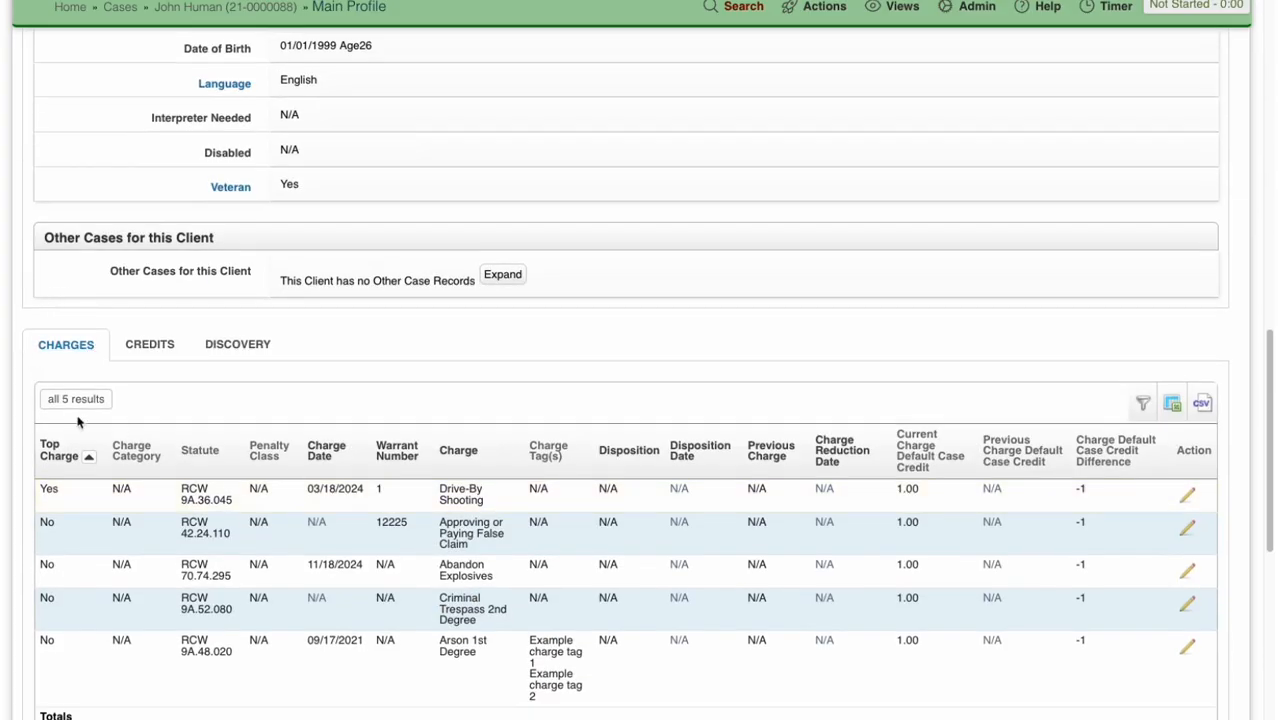
pyautogui.scroll(-1, 97, 591)
pyautogui.scroll(-1, 97, 591)
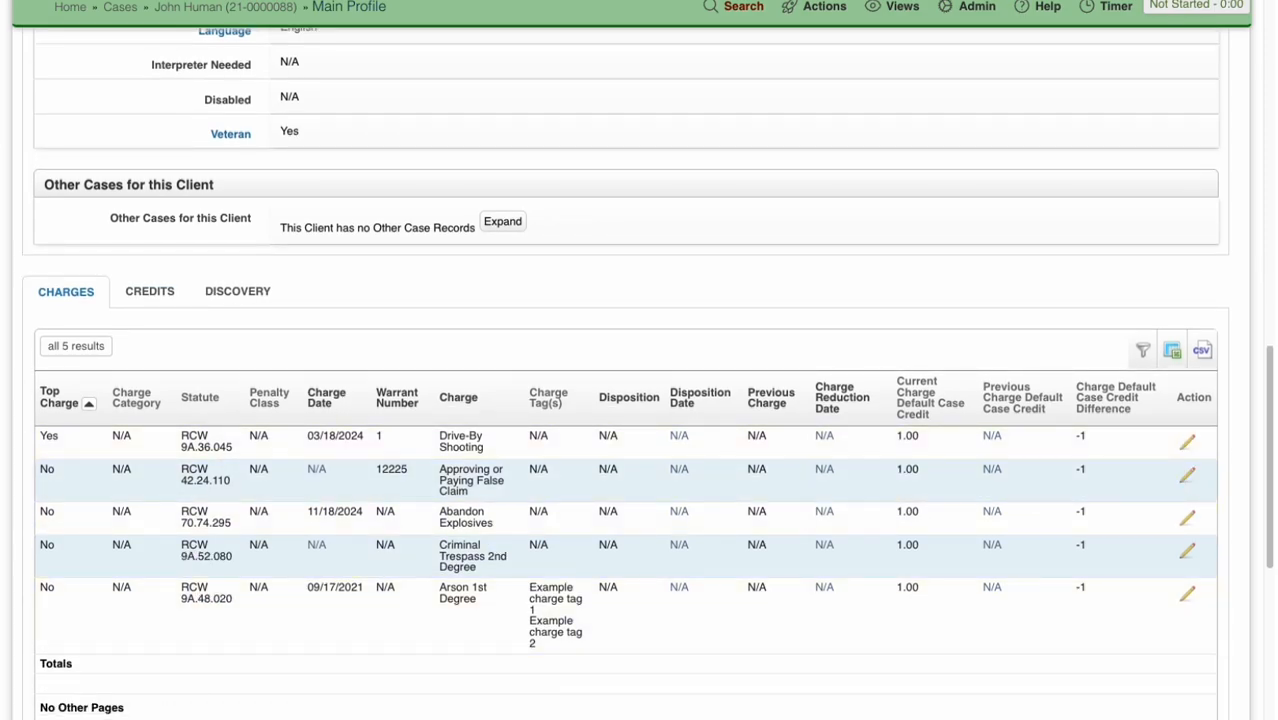
# Review the case's credits and discovery log on the profile.
pyautogui.click(163, 295)
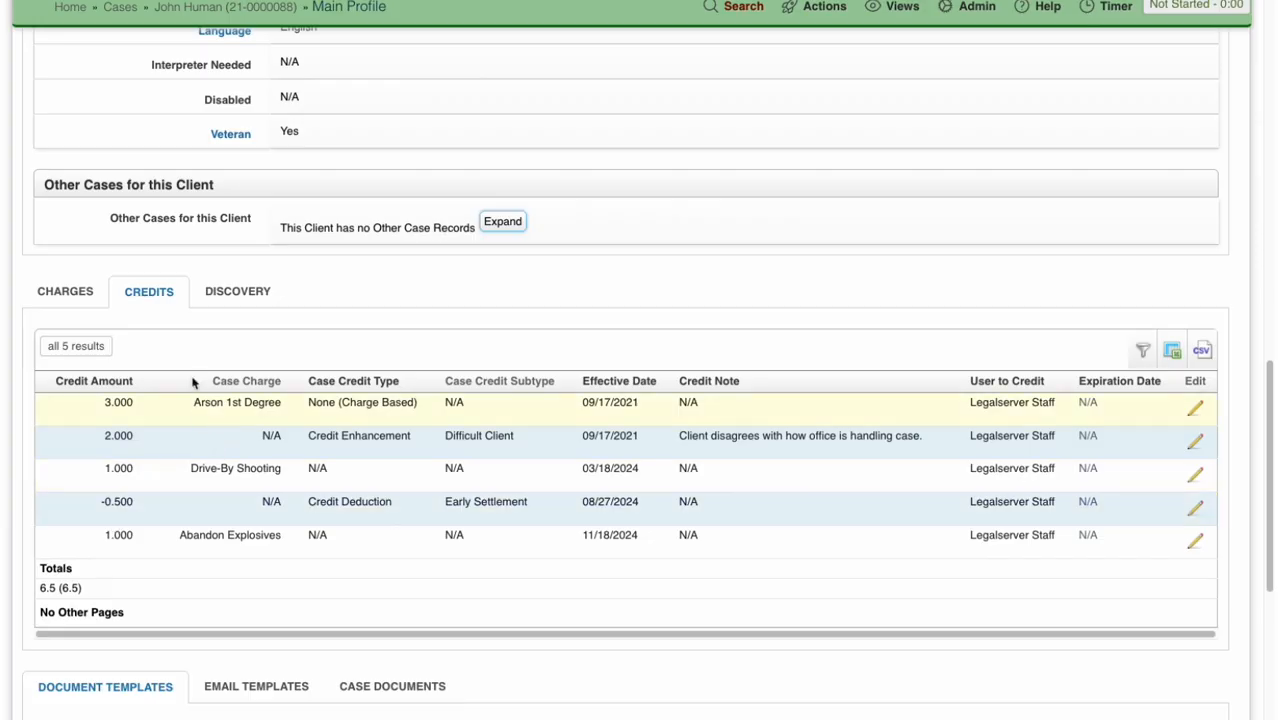
pyautogui.click(240, 292)
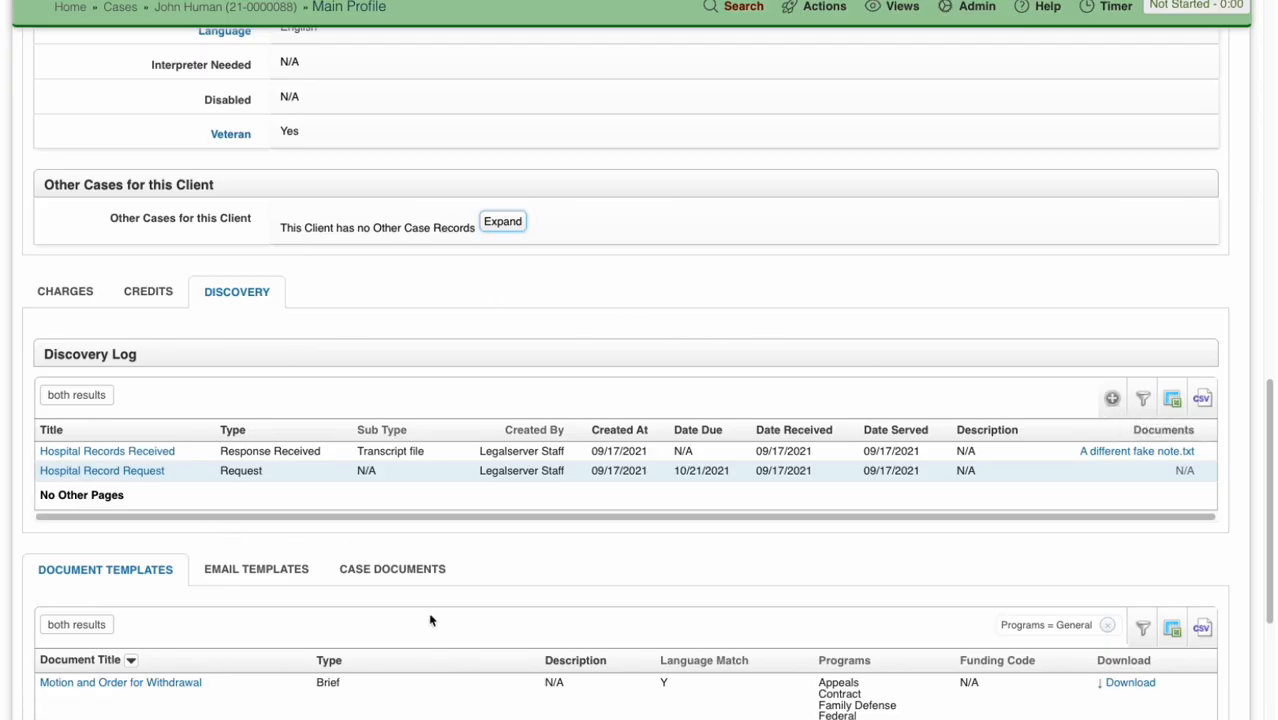
pyautogui.scroll(-5, 550, 449)
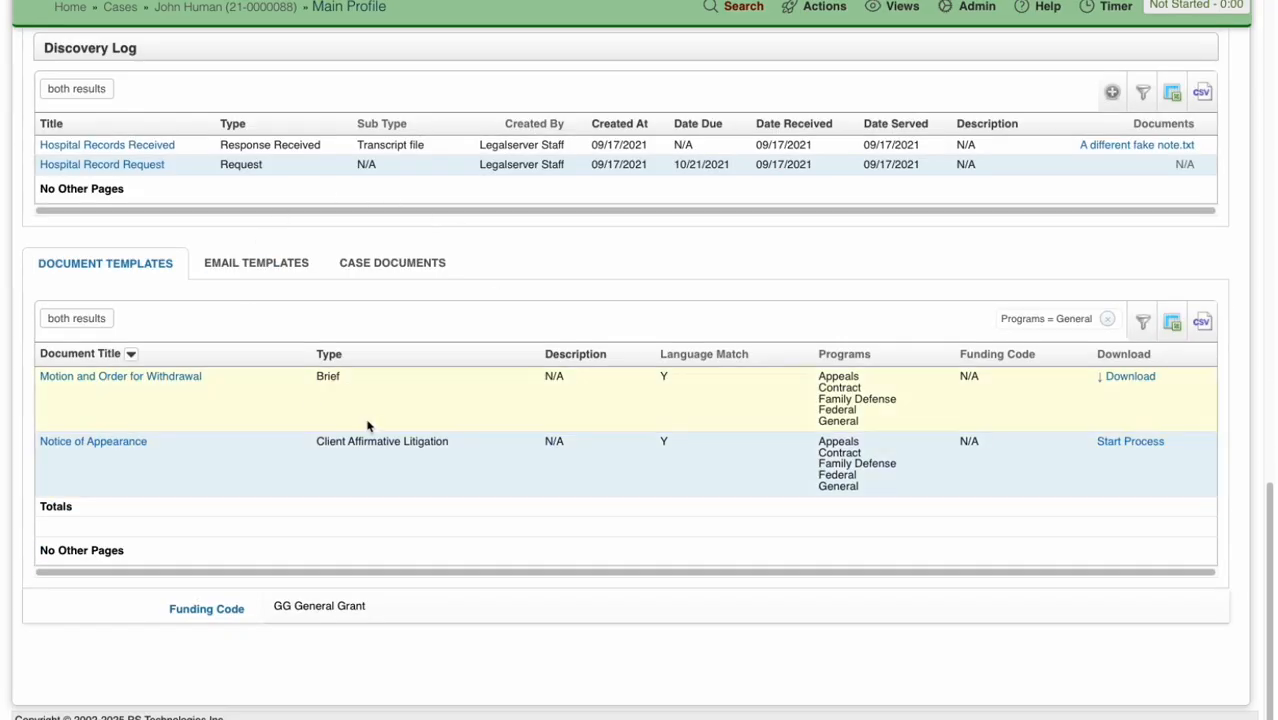
pyautogui.scroll(4, 308, 400)
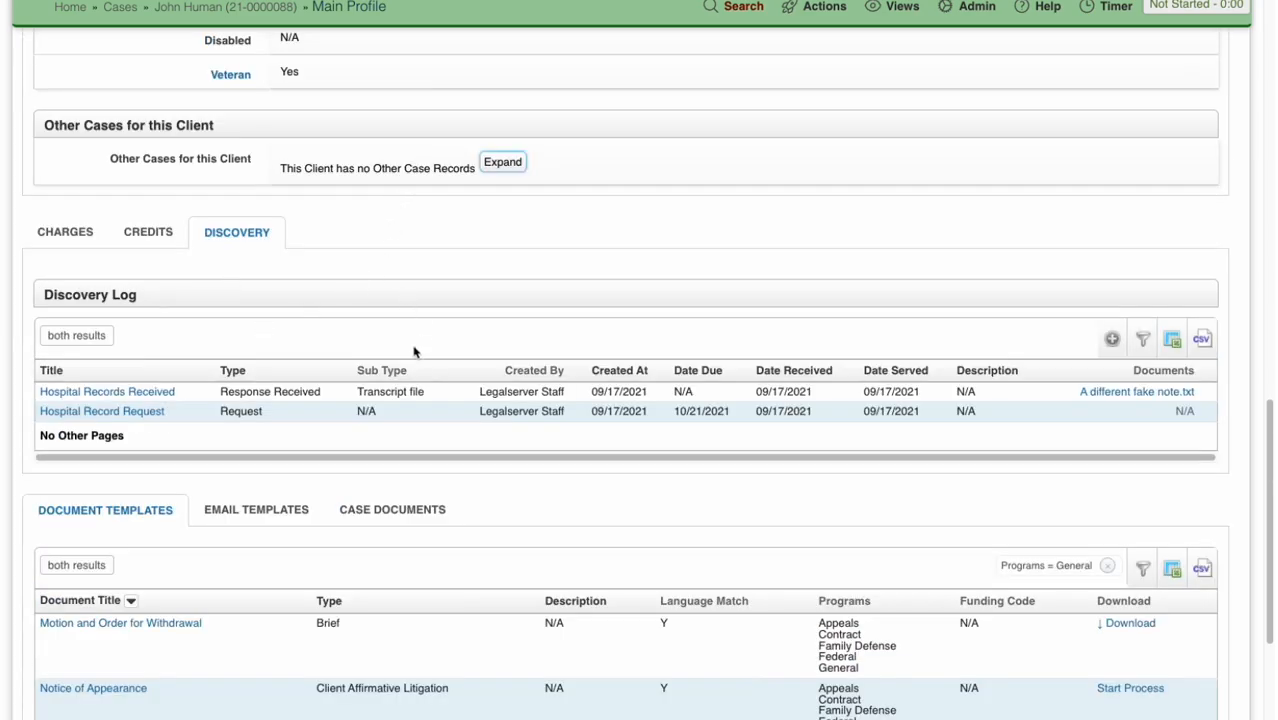
# Open the form for adding a case note from the case's actions.
pyautogui.click(838, 12)
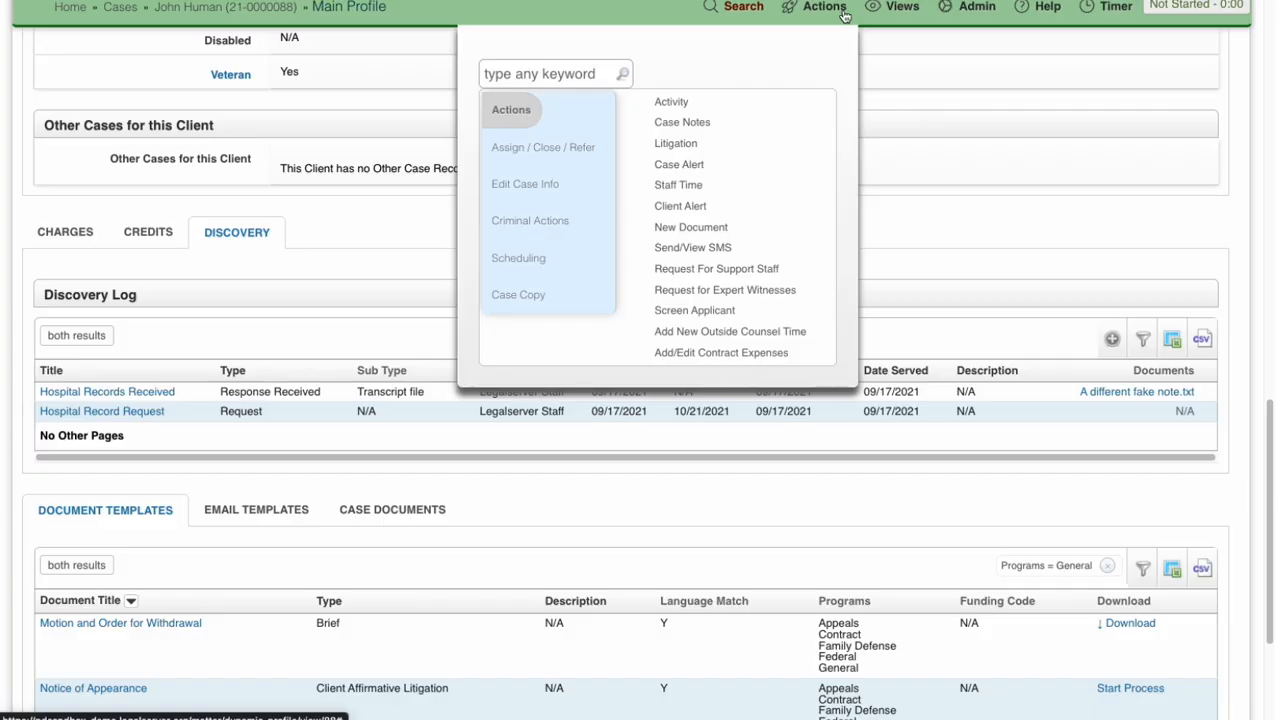
pyautogui.click(843, 14)
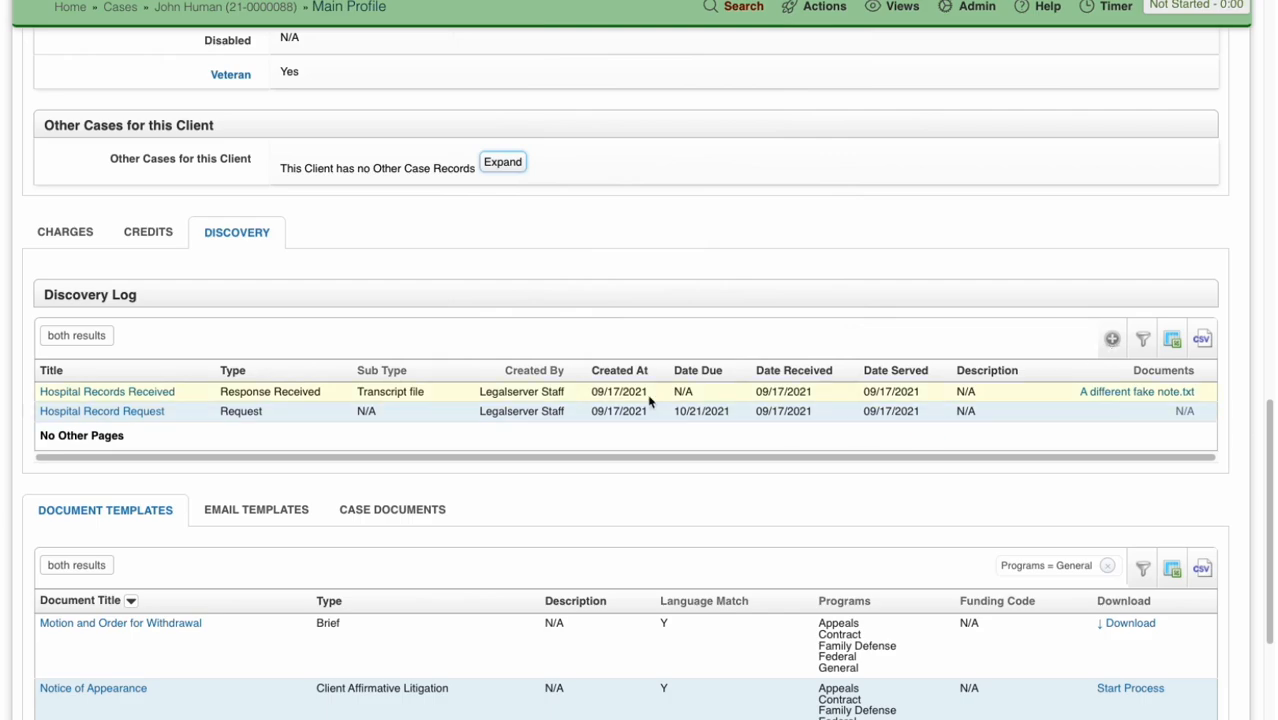
pyautogui.scroll(15, 748, 298)
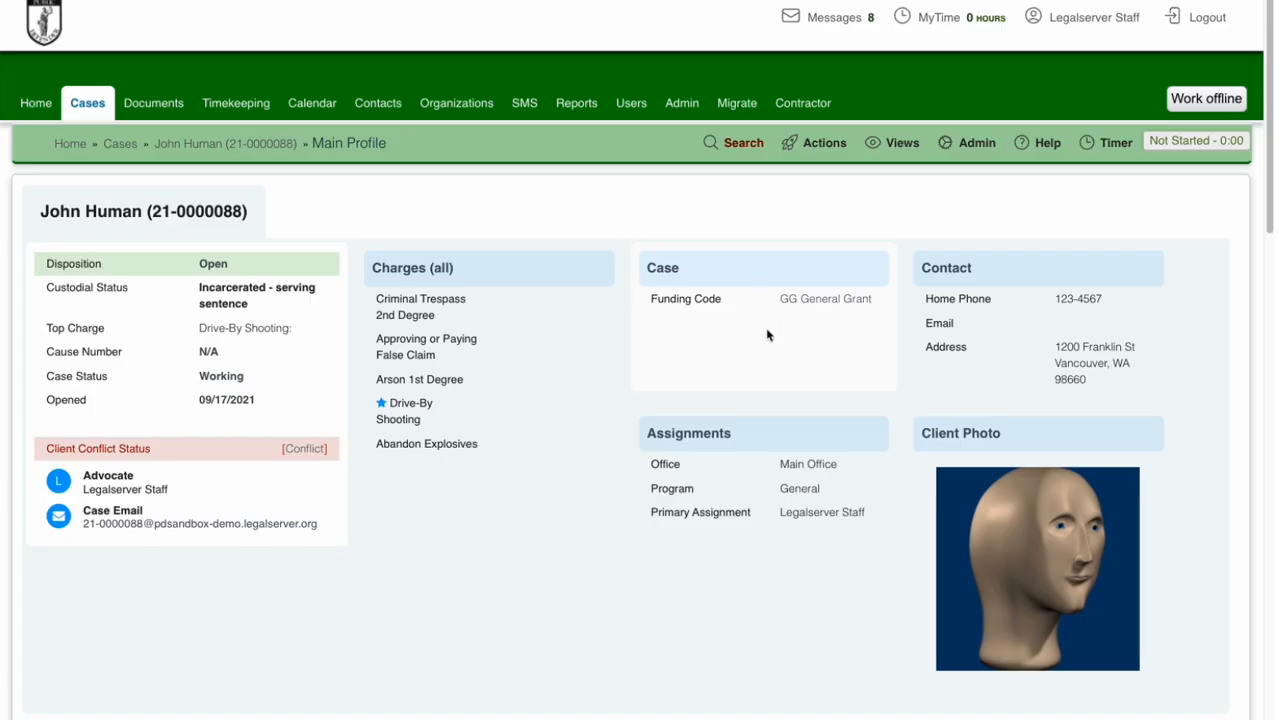
pyautogui.moveTo(855, 35)
pyautogui.moveTo(800, 148)
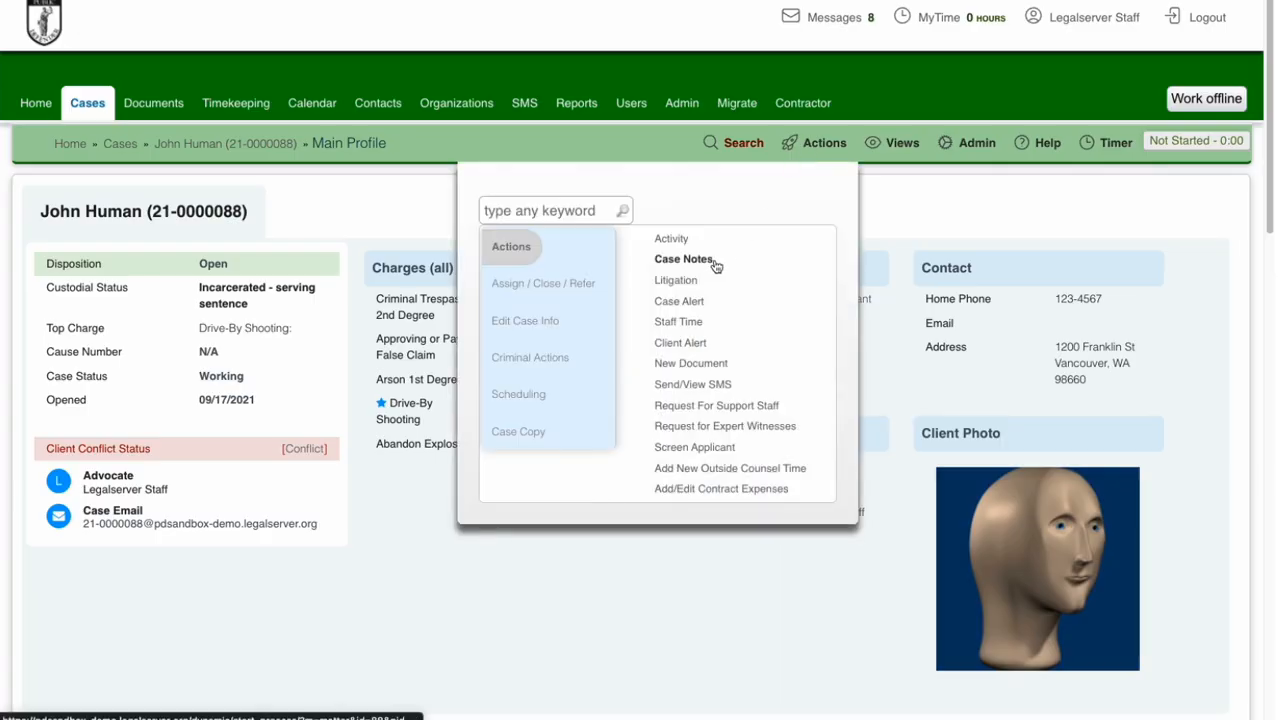
pyautogui.click(714, 262)
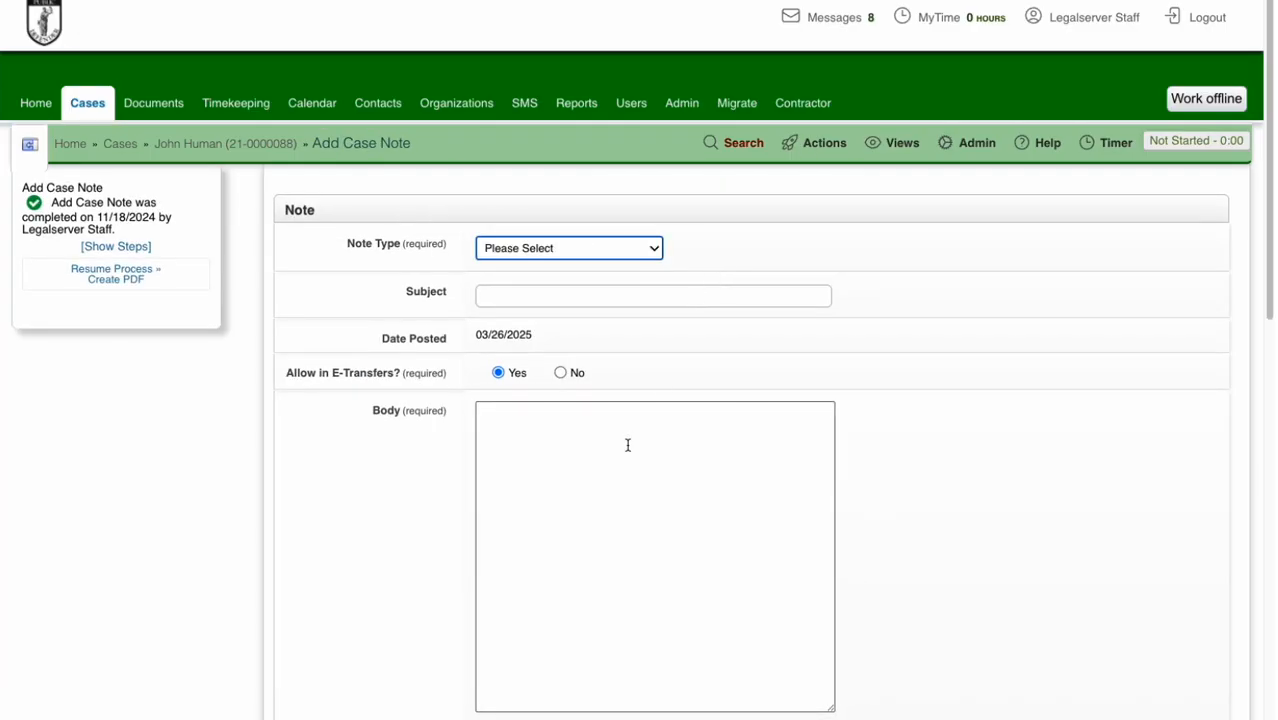
# Enable sending the note as a message to show its recipients field, and review the note form's body, communication and document sections.
pyautogui.scroll(-3, 628, 445)
pyautogui.scroll(-1, 628, 445)
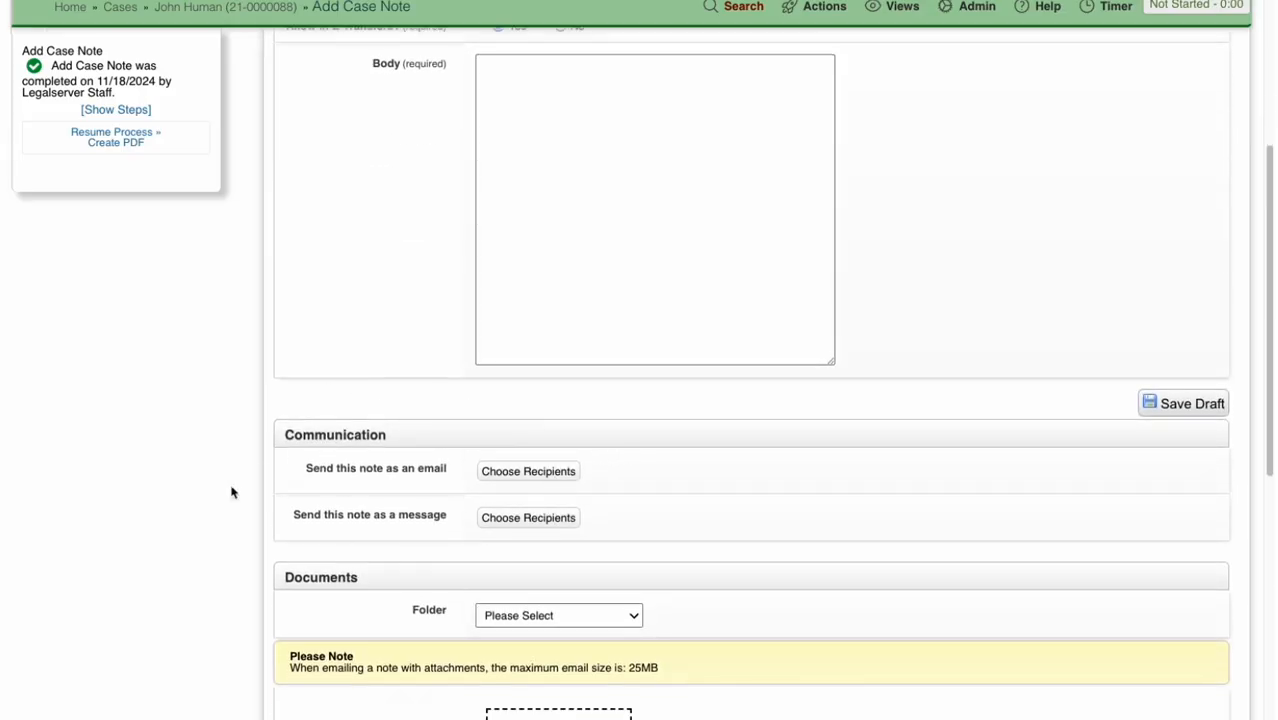
pyautogui.click(528, 523)
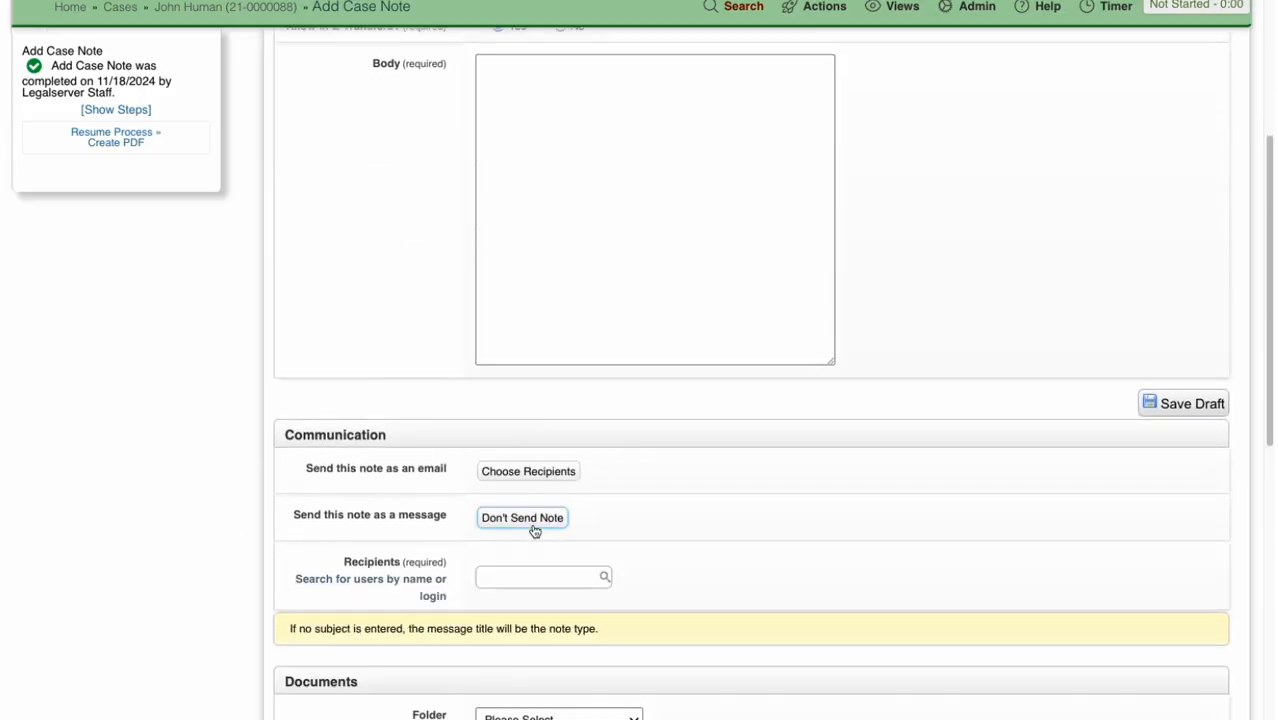
pyautogui.scroll(-1, 715, 523)
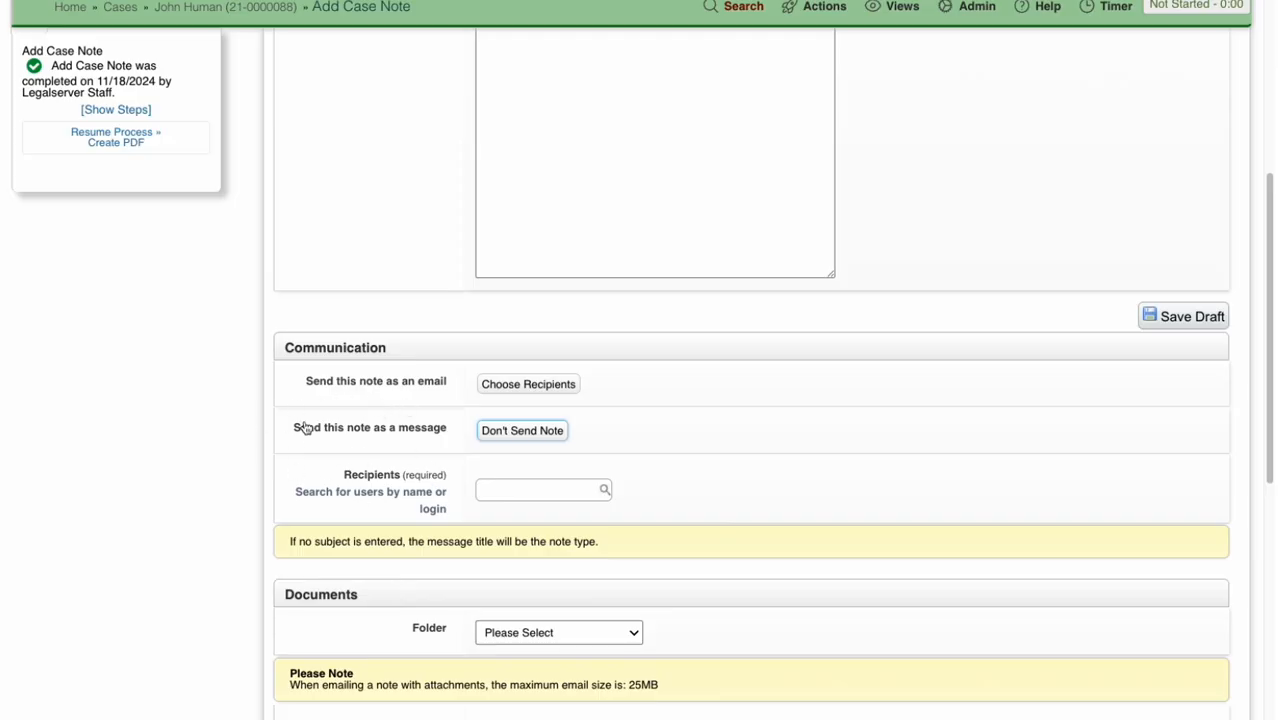
pyautogui.scroll(5, 571, 474)
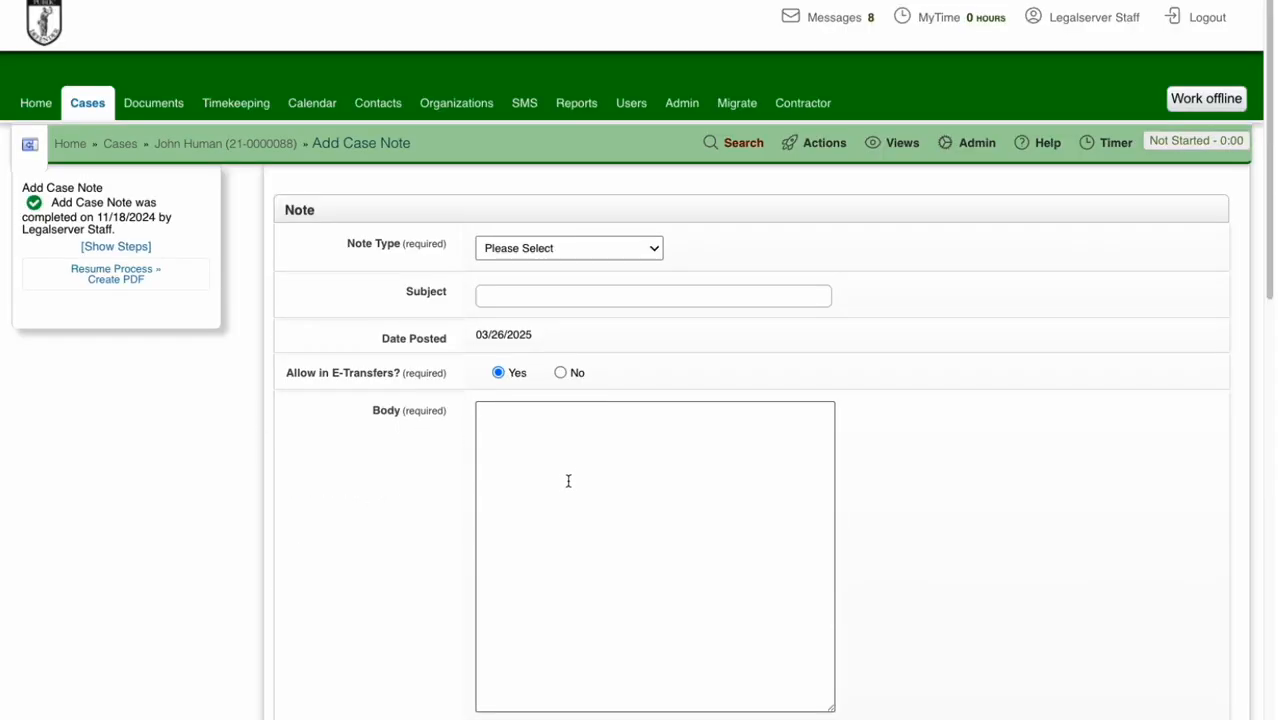
pyautogui.scroll(-5, 530, 465)
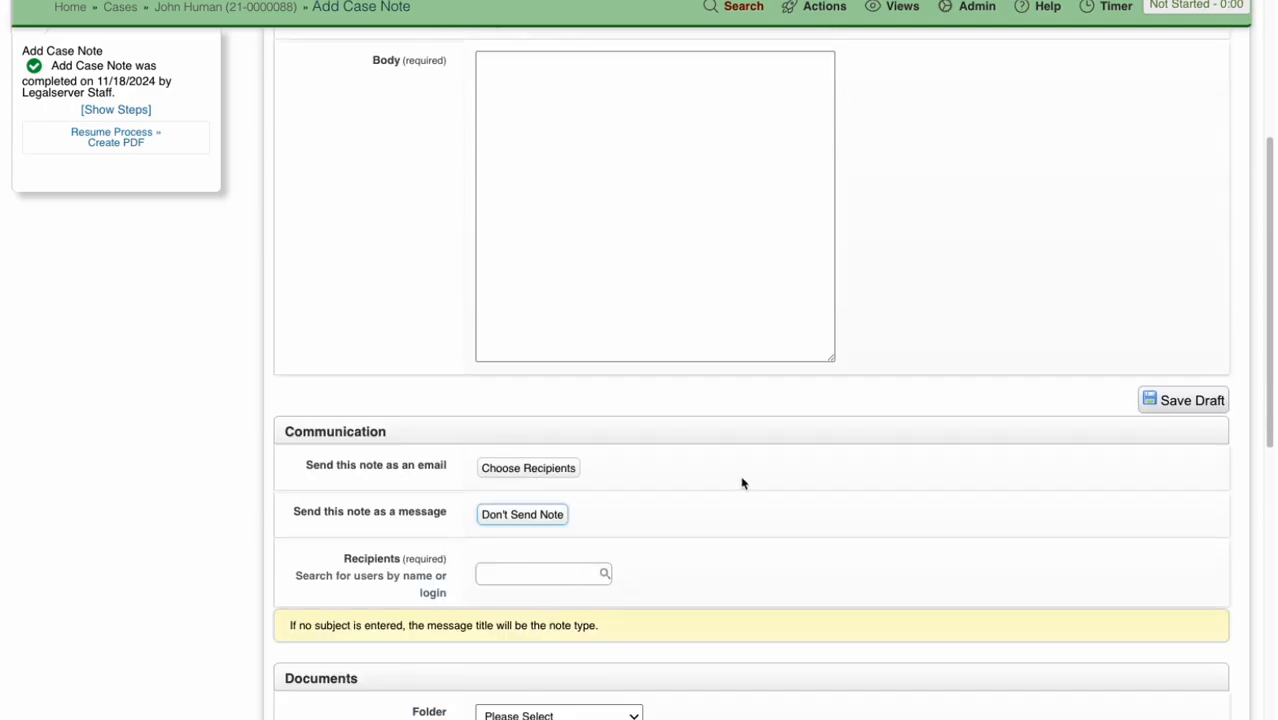
# Open the case note form for editing and examine the configuration of its Add Case Note element.
pyautogui.click(977, 18)
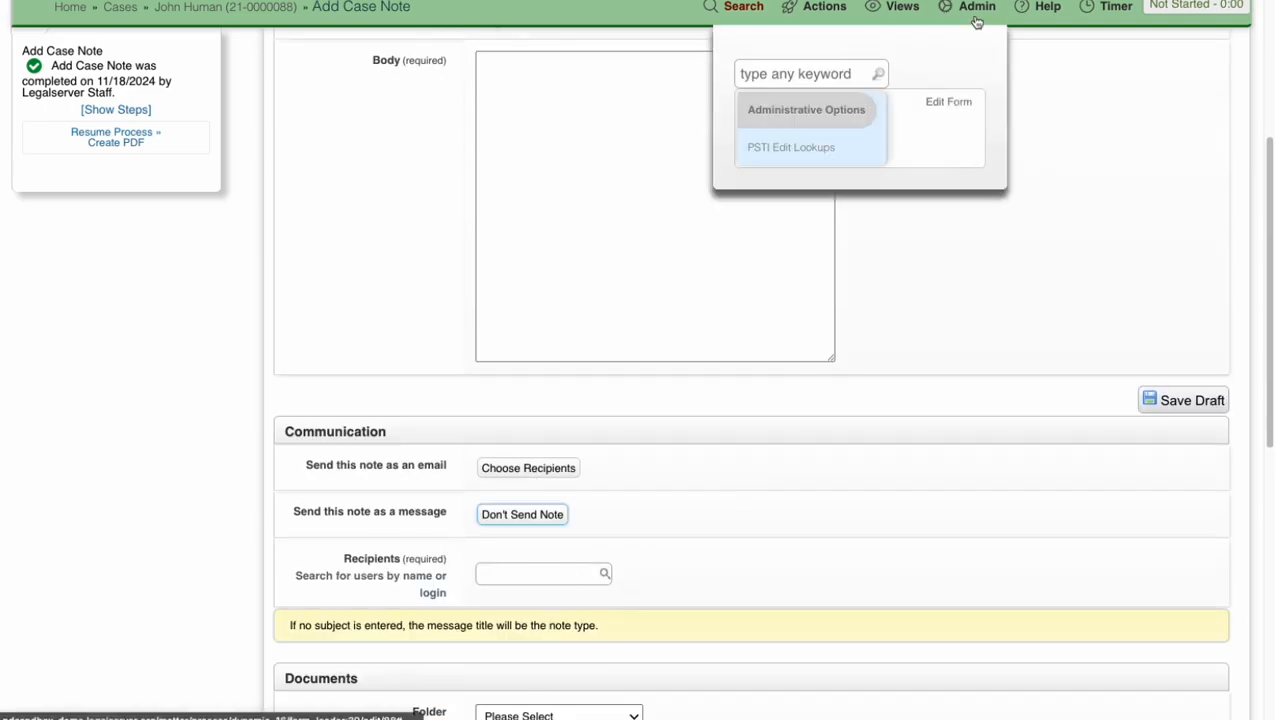
pyautogui.click(950, 99)
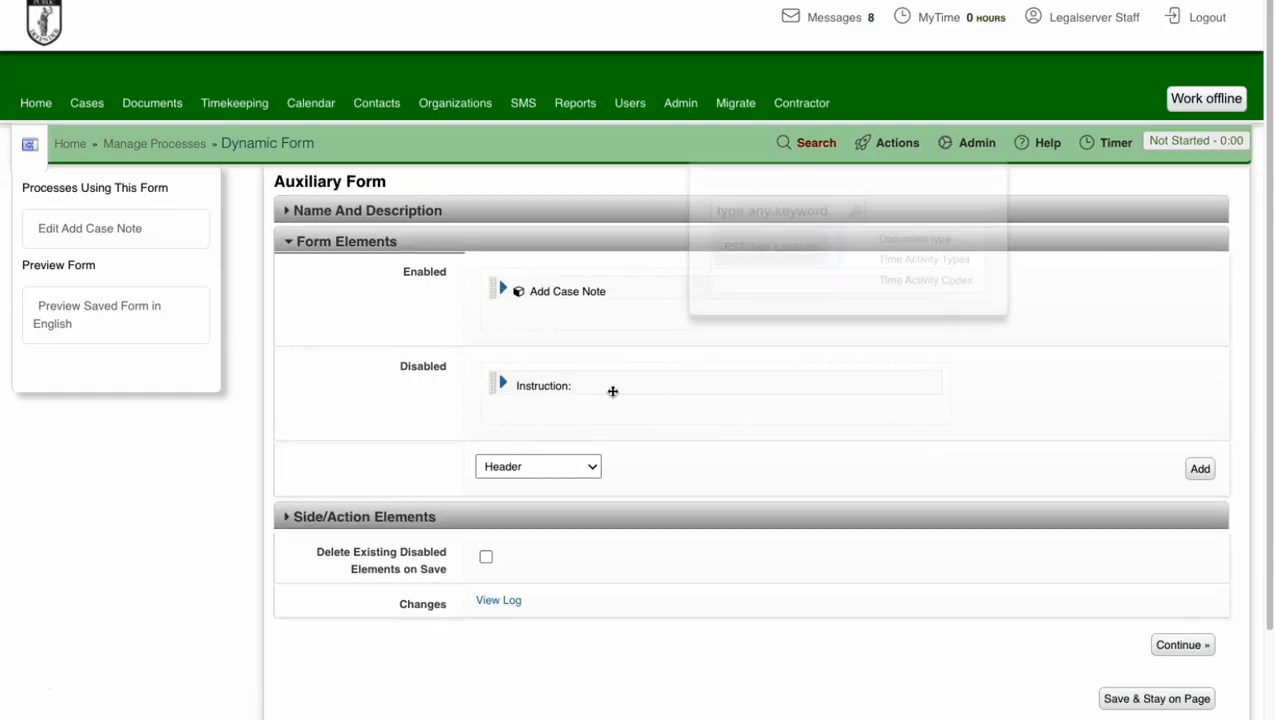
pyautogui.click(502, 290)
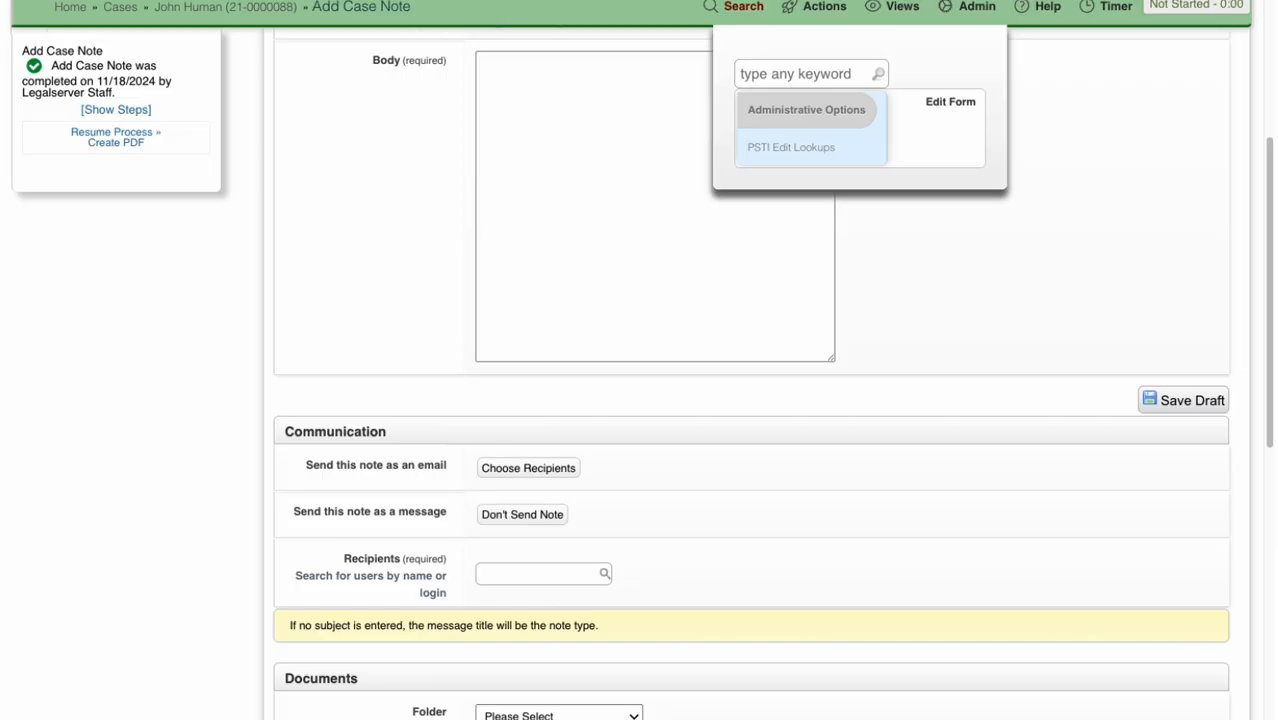
# Fill in the note with type Case Notes, subject "Test note and message" and body "test test test".
pyautogui.scroll(5, 599, 185)
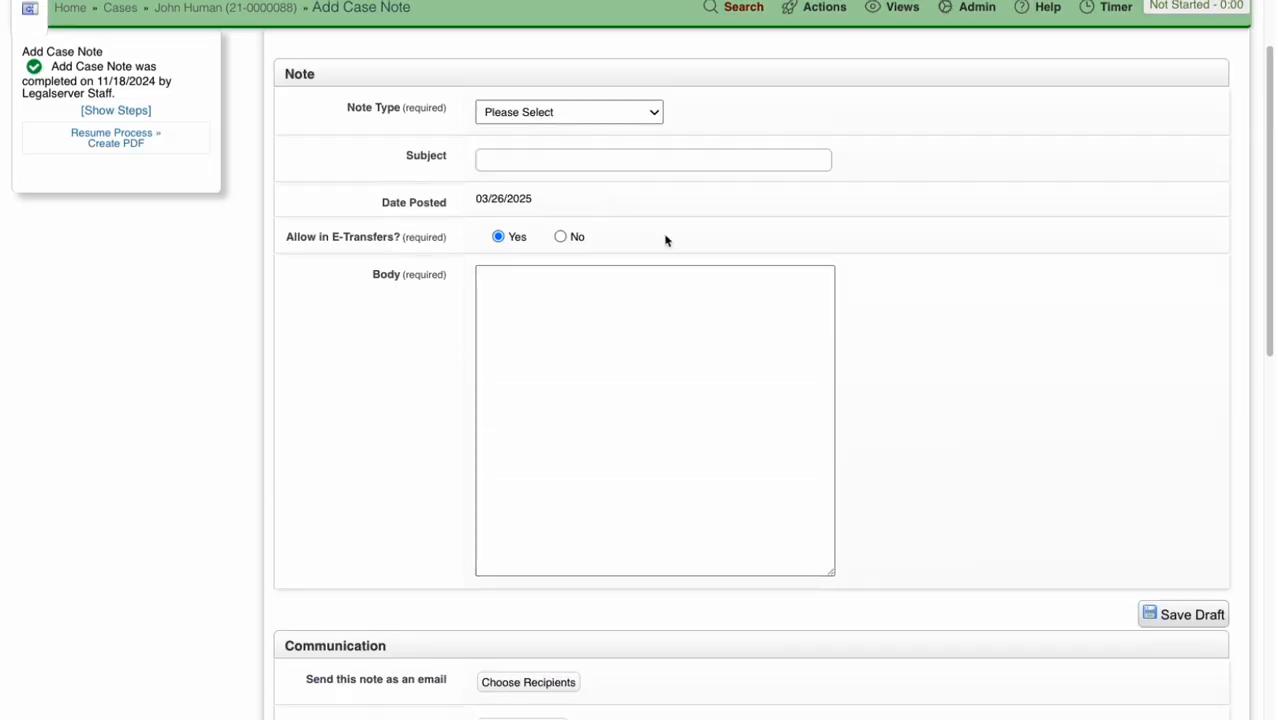
pyautogui.moveTo(832, 37)
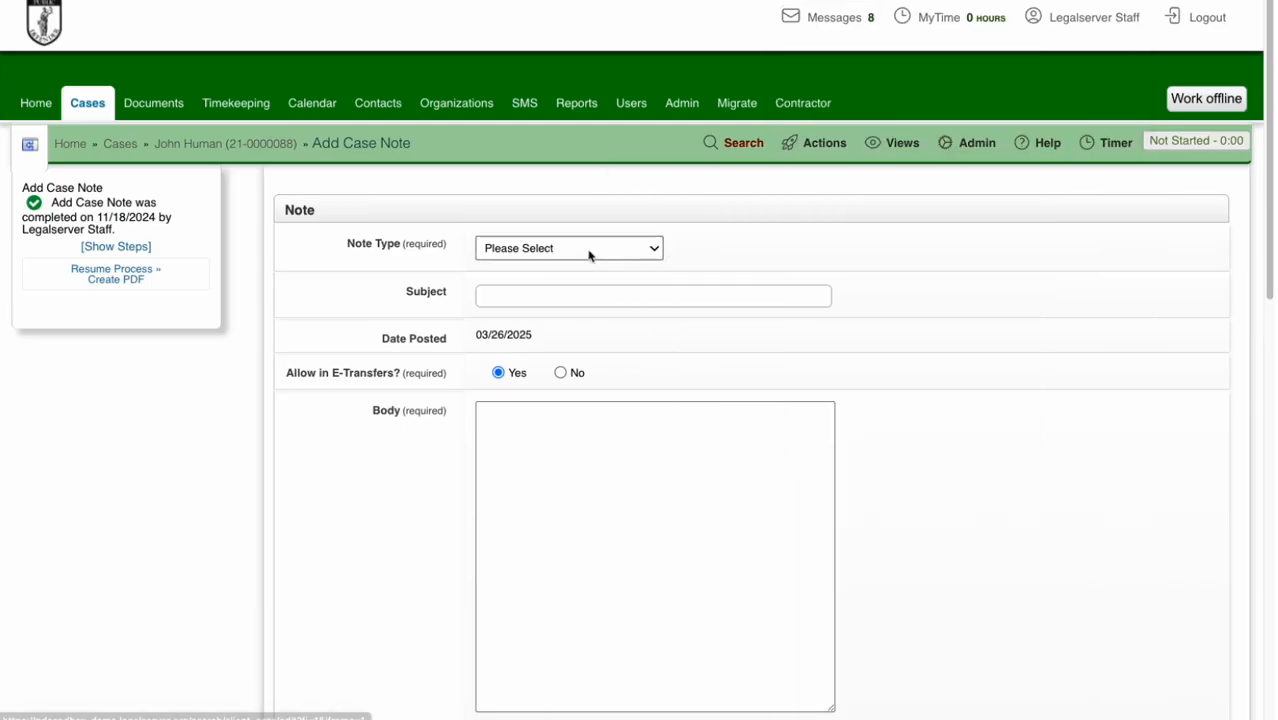
pyautogui.click(589, 250)
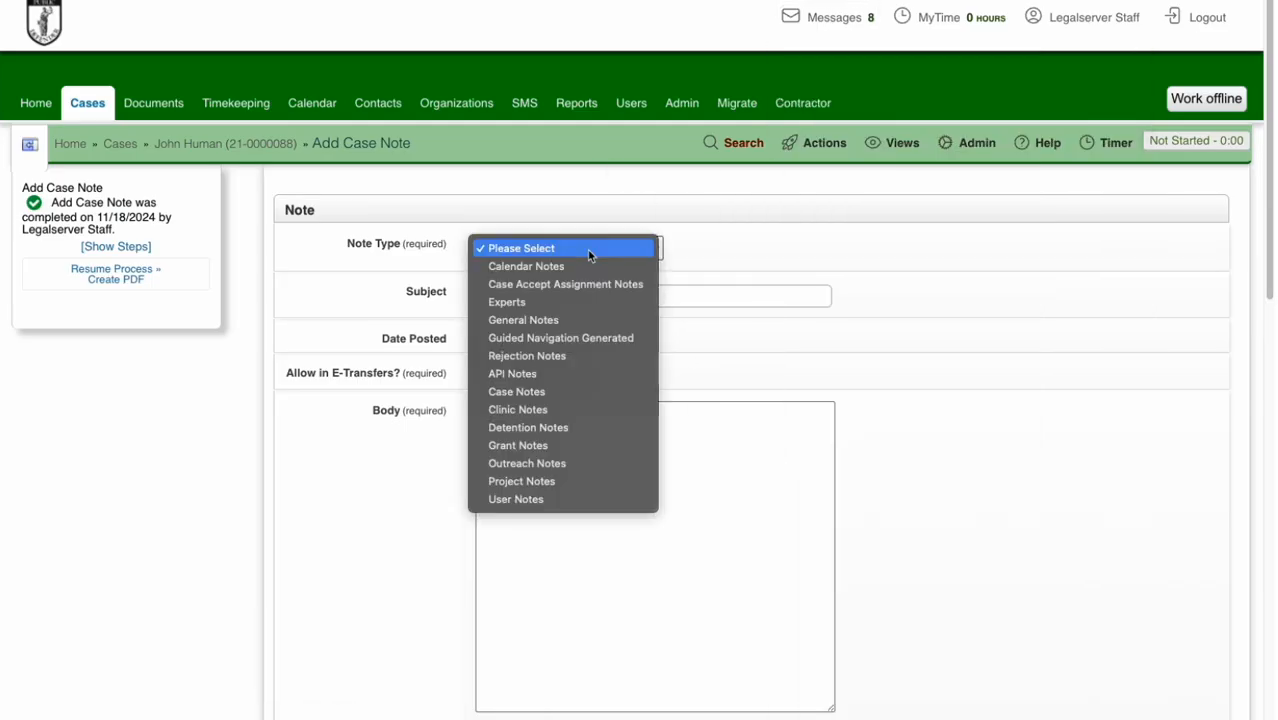
pyautogui.click(578, 392)
pyautogui.click(522, 296)
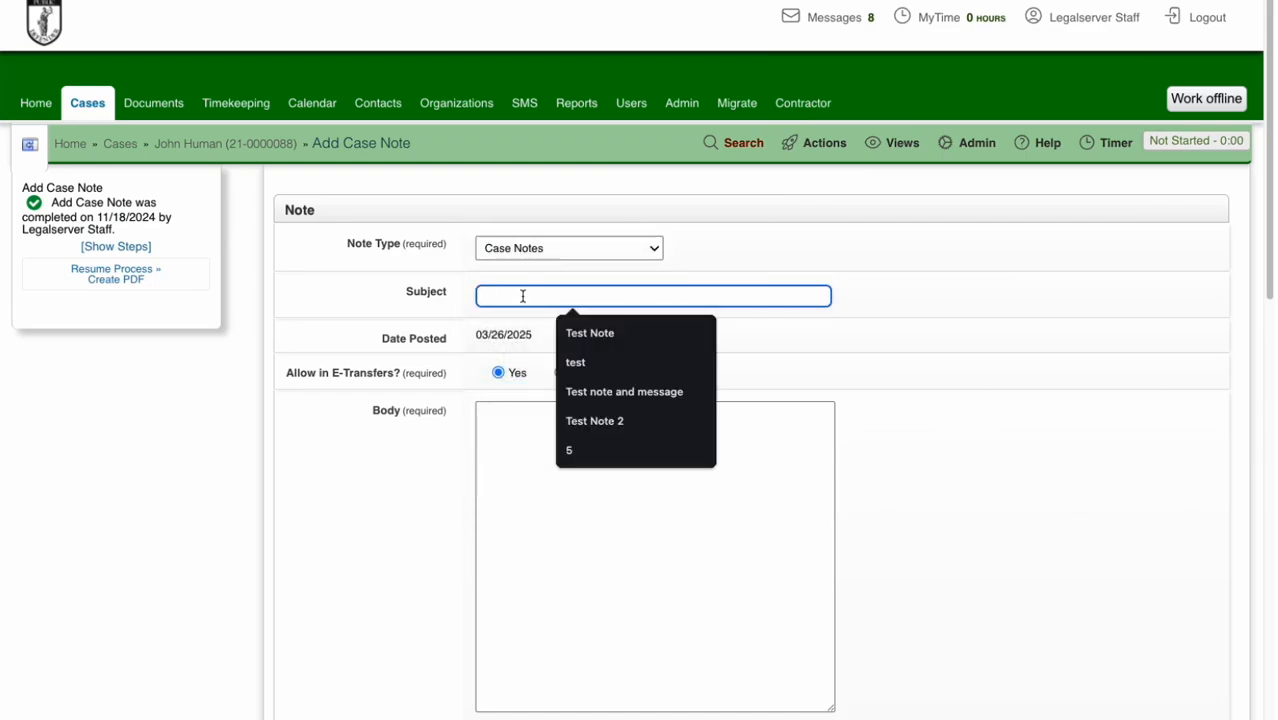
pyautogui.write('test note')
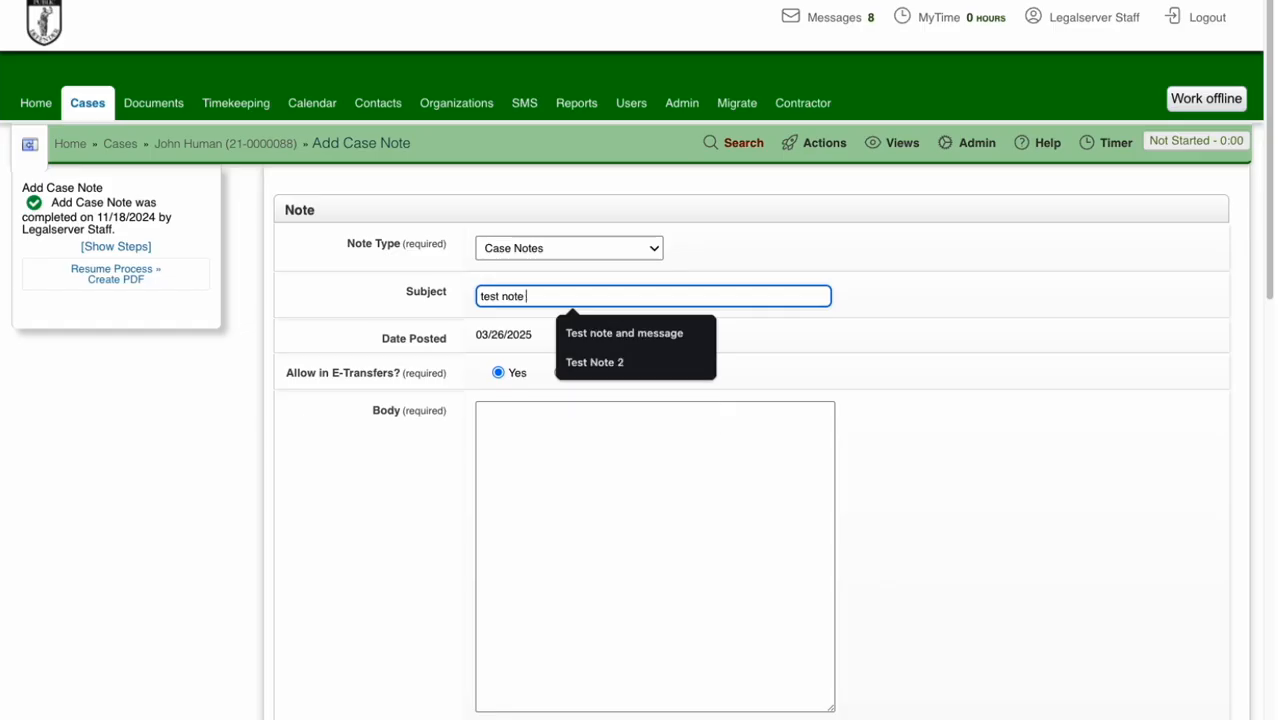
pyautogui.click(624, 333)
pyautogui.click(578, 431)
pyautogui.write('test test test')
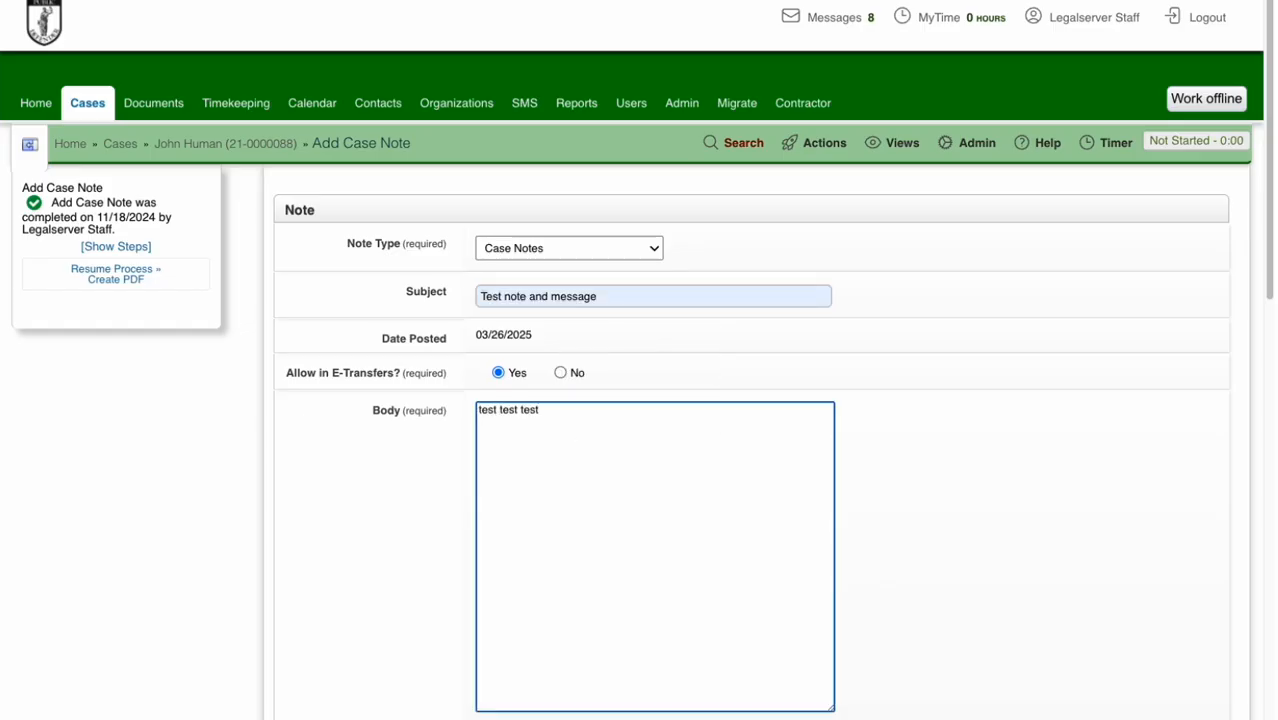
# Add the Legalserver Staff user as the message recipient and submit the case note.
pyautogui.scroll(-3, 653, 456)
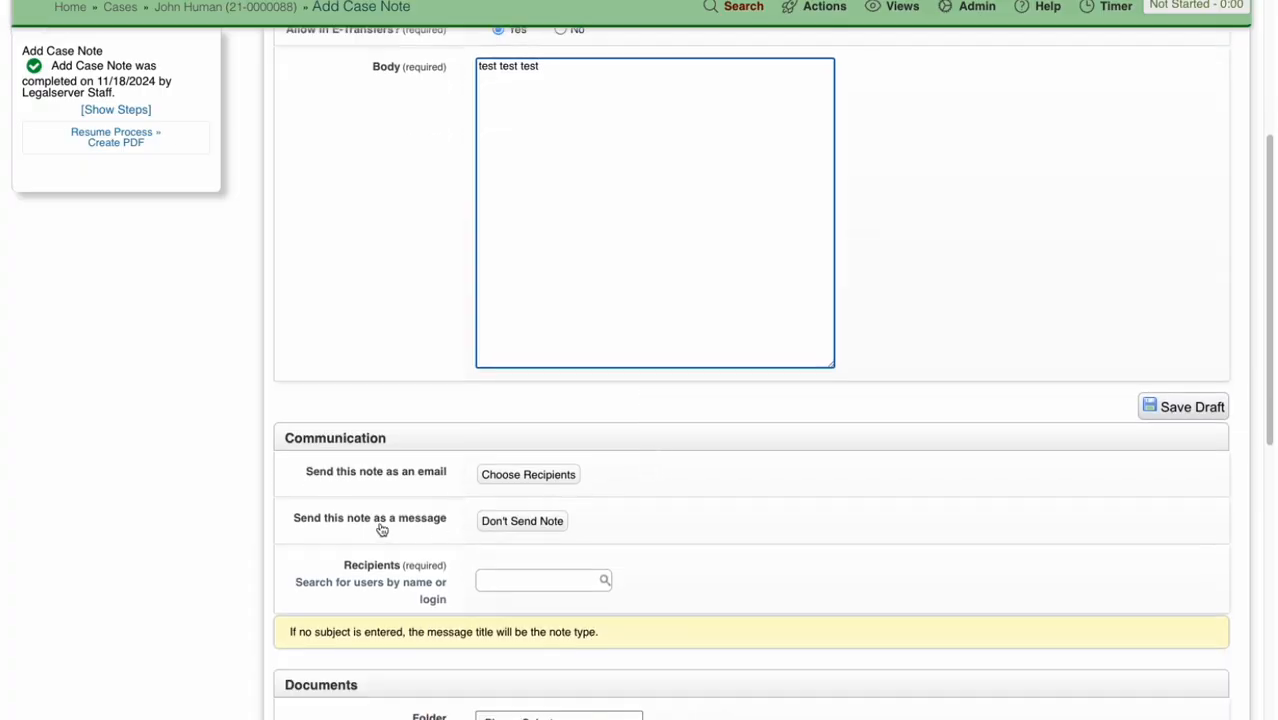
pyautogui.click(522, 584)
pyautogui.write('staff')
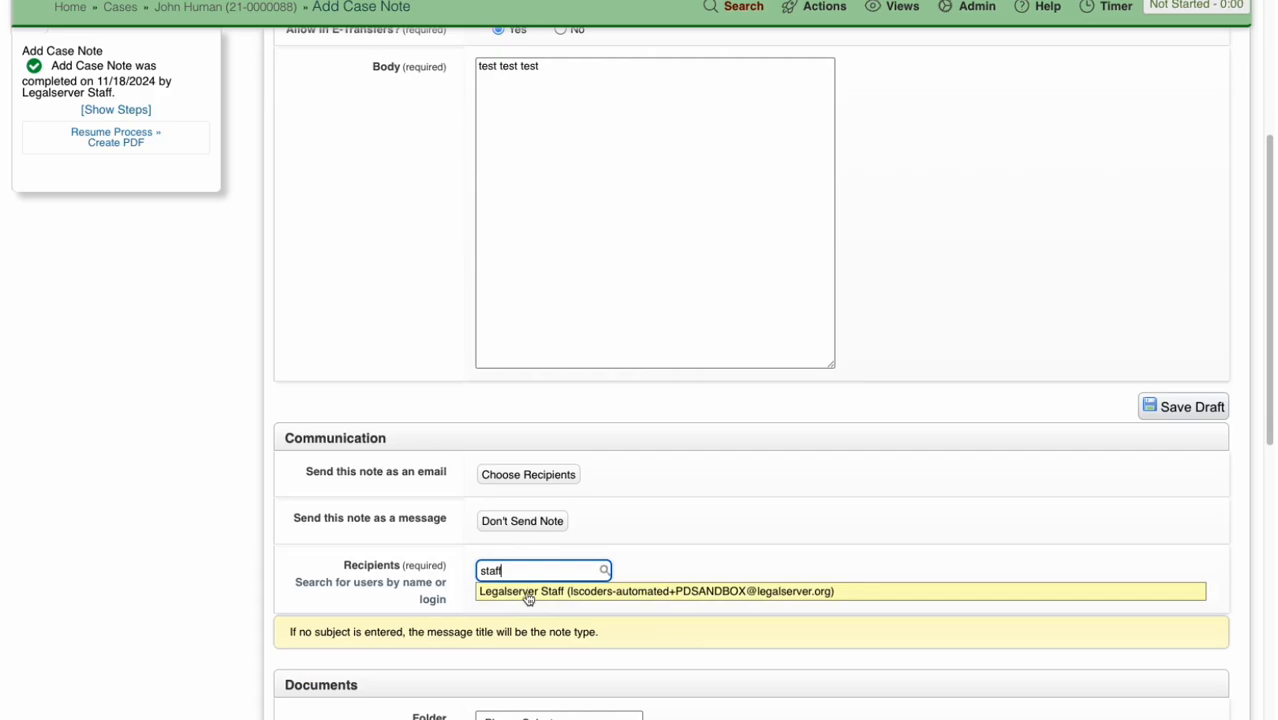
pyautogui.click(531, 597)
pyautogui.scroll(-10, 822, 453)
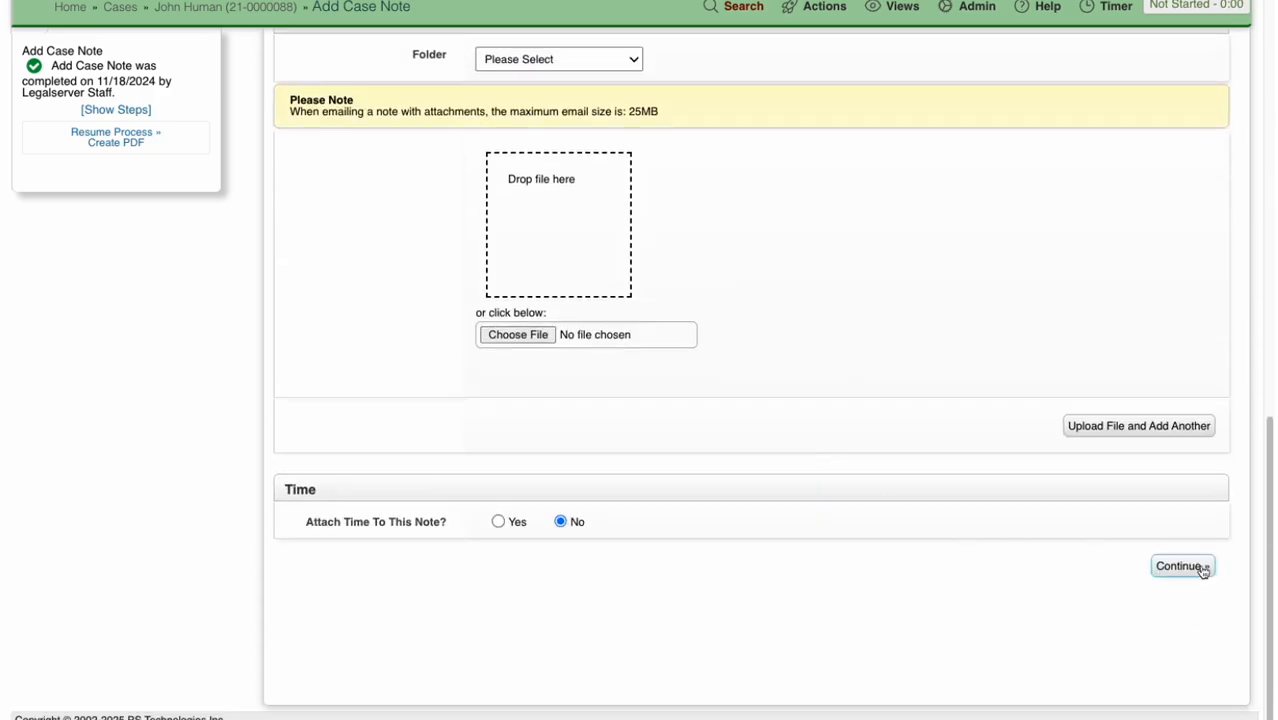
pyautogui.click(1198, 565)
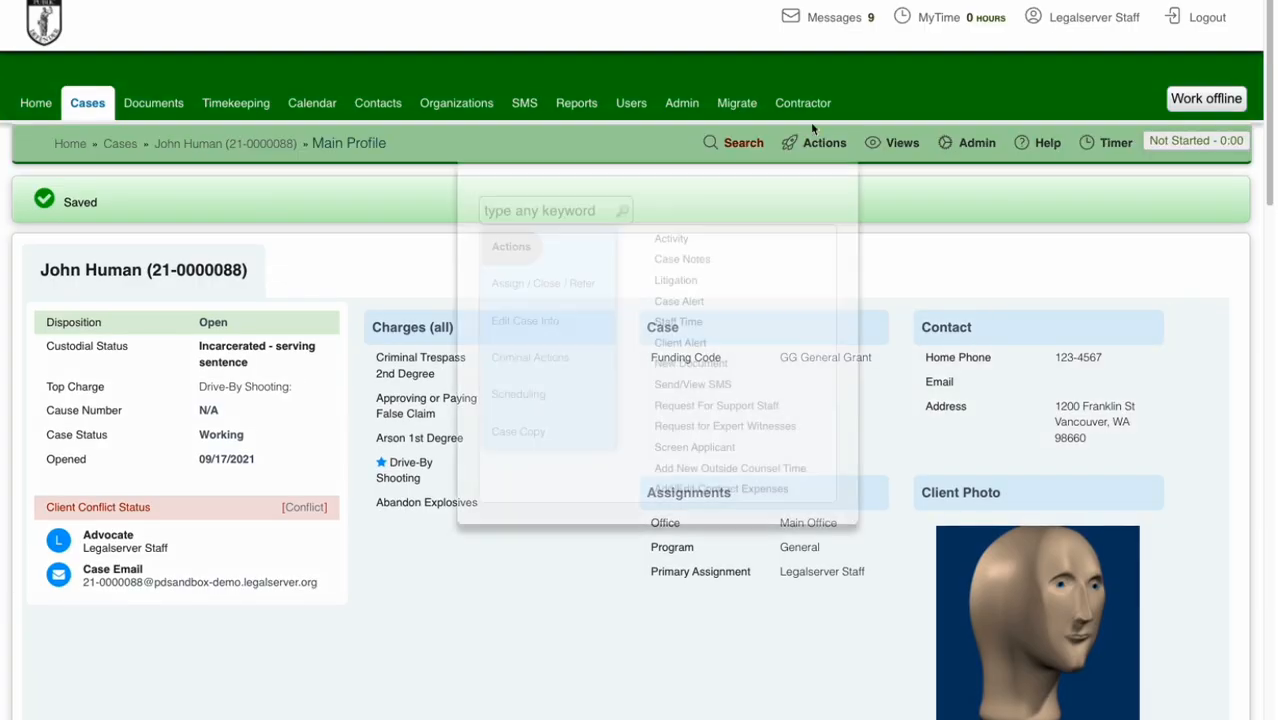
# Open the message titled "Note: Test note and message" and review the lists of unread and dismissed messages.
pyautogui.click(830, 33)
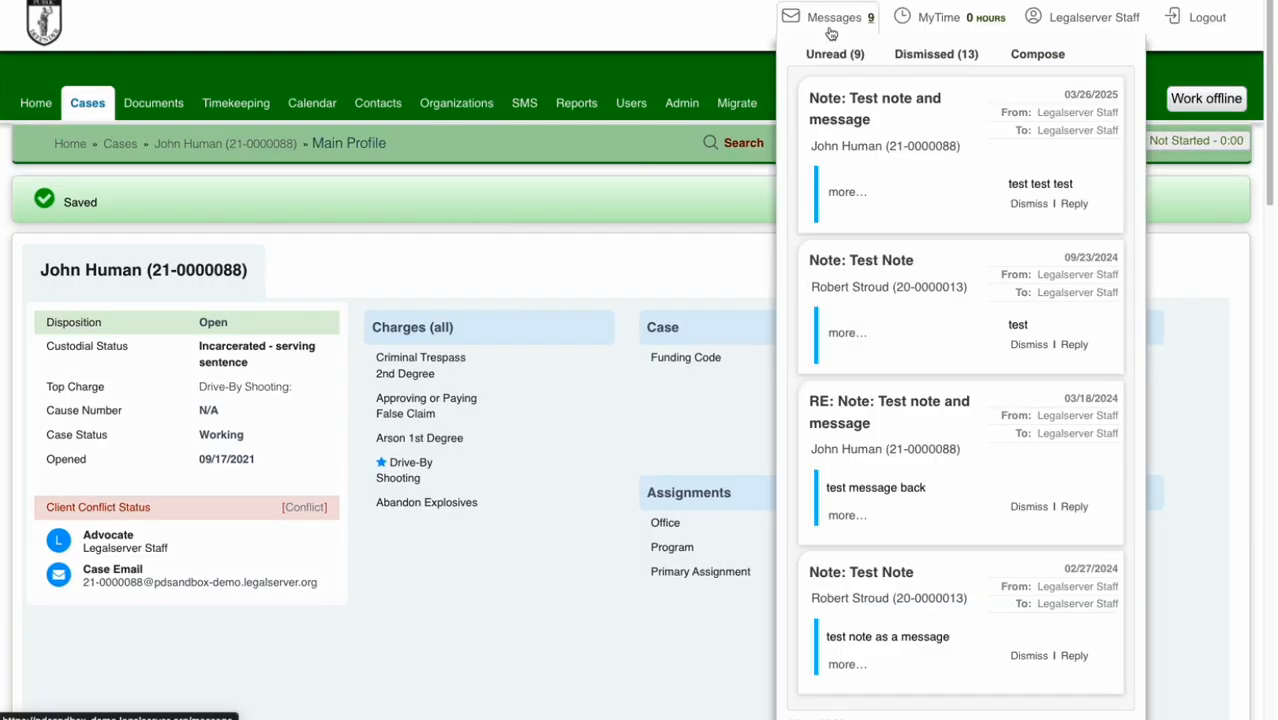
pyautogui.click(850, 119)
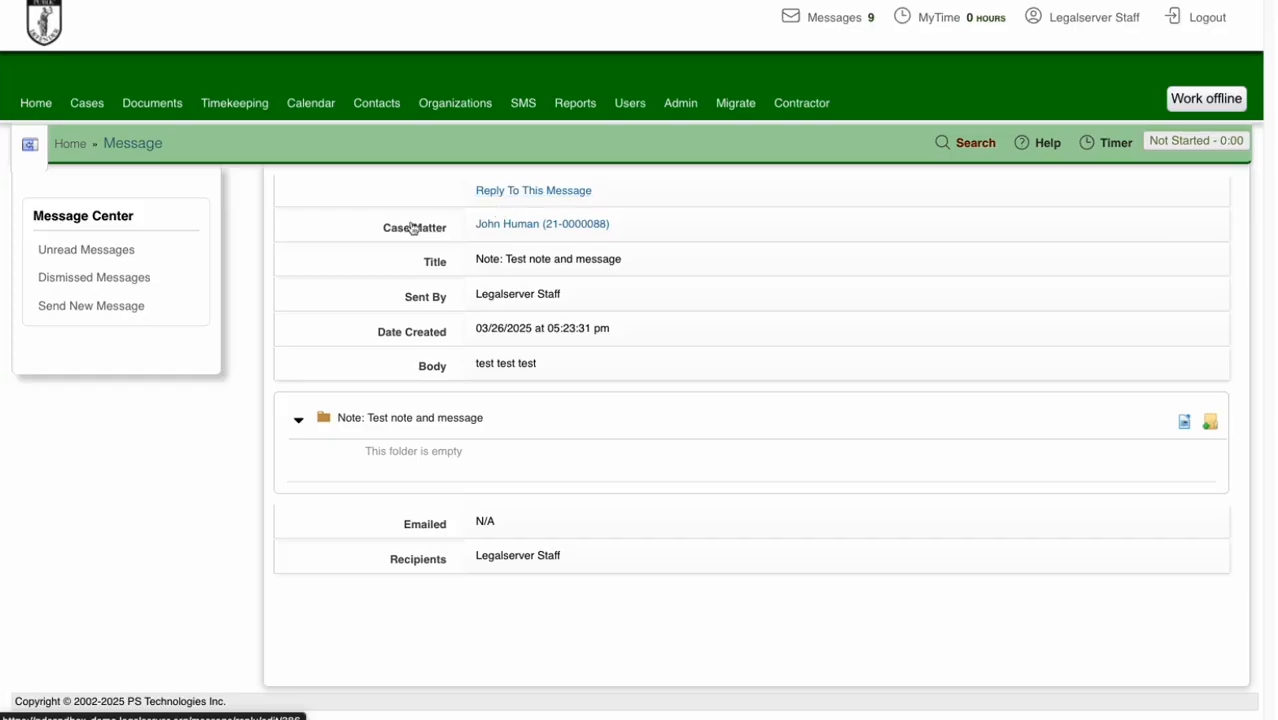
pyautogui.click(820, 20)
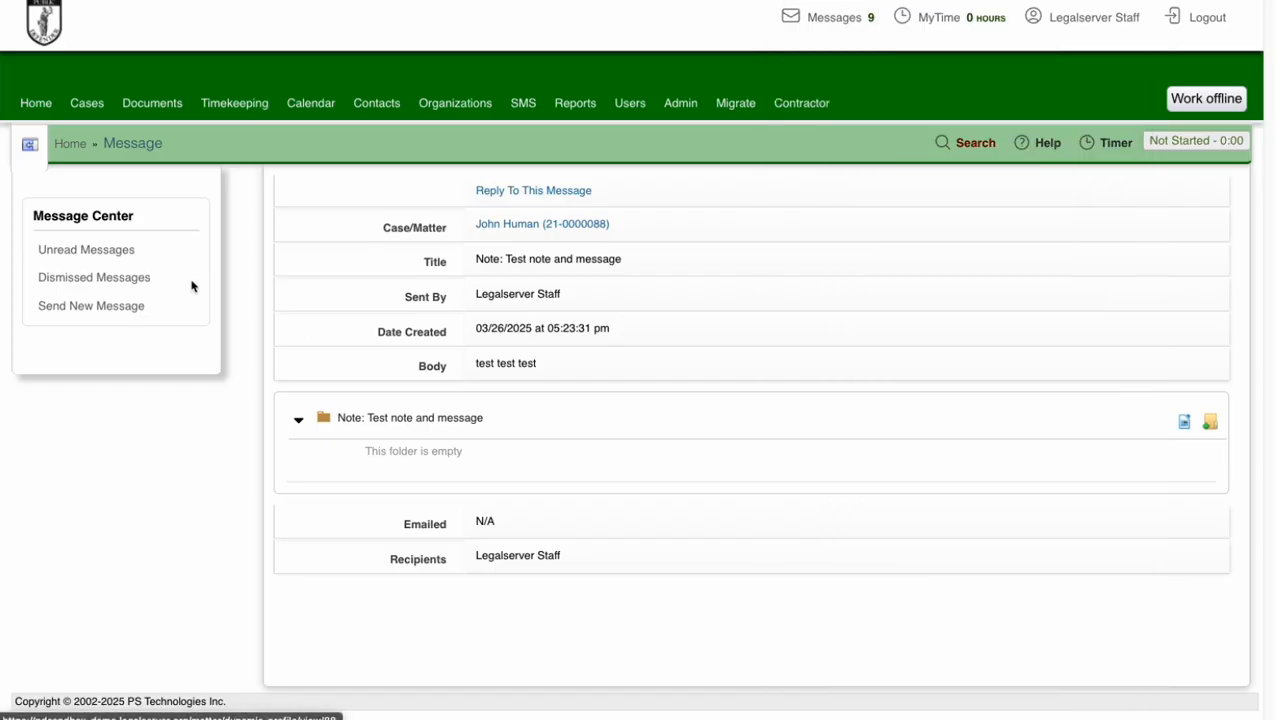
pyautogui.click(106, 251)
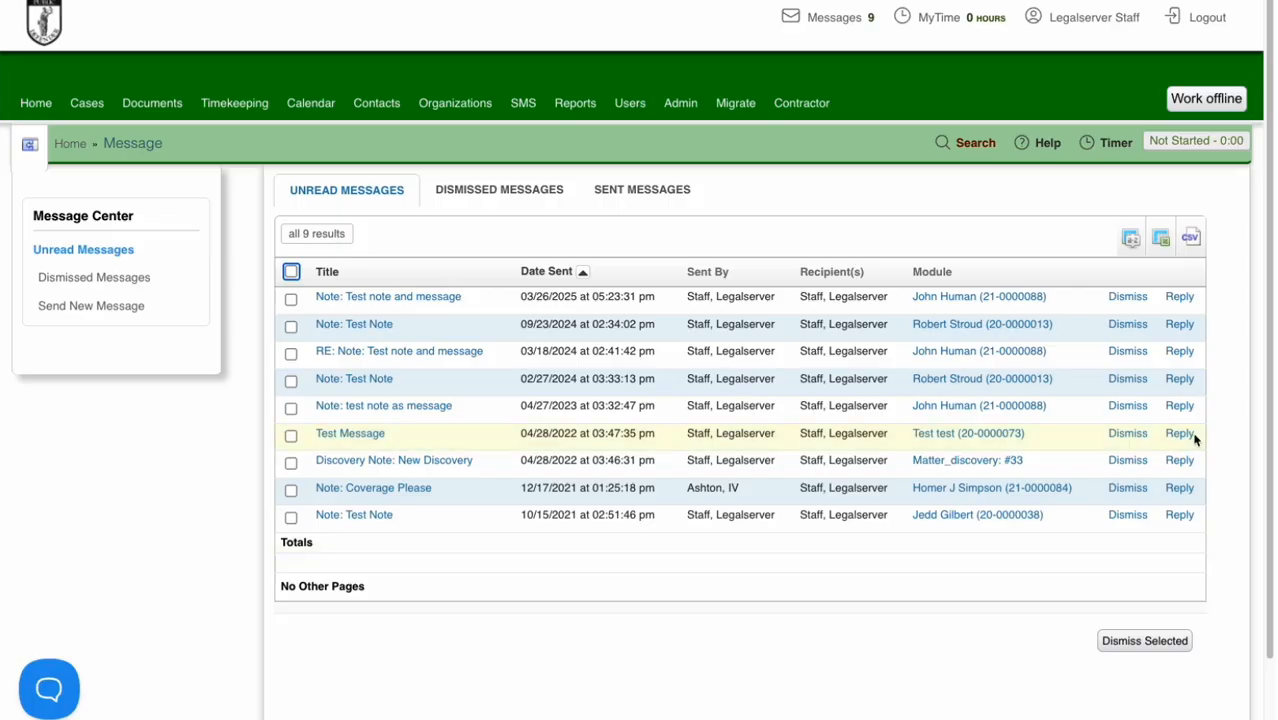
pyautogui.click(66, 283)
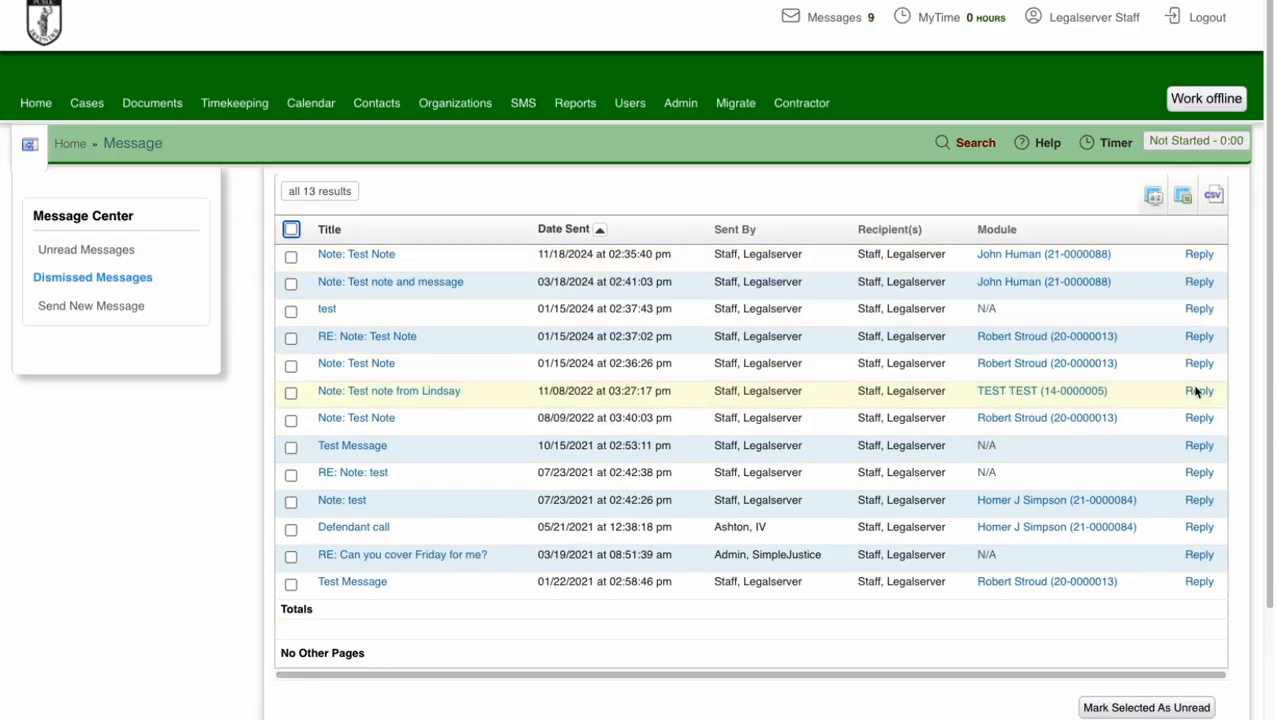
# Start a new message and associate it with the Case/Matter module.
pyautogui.click(107, 311)
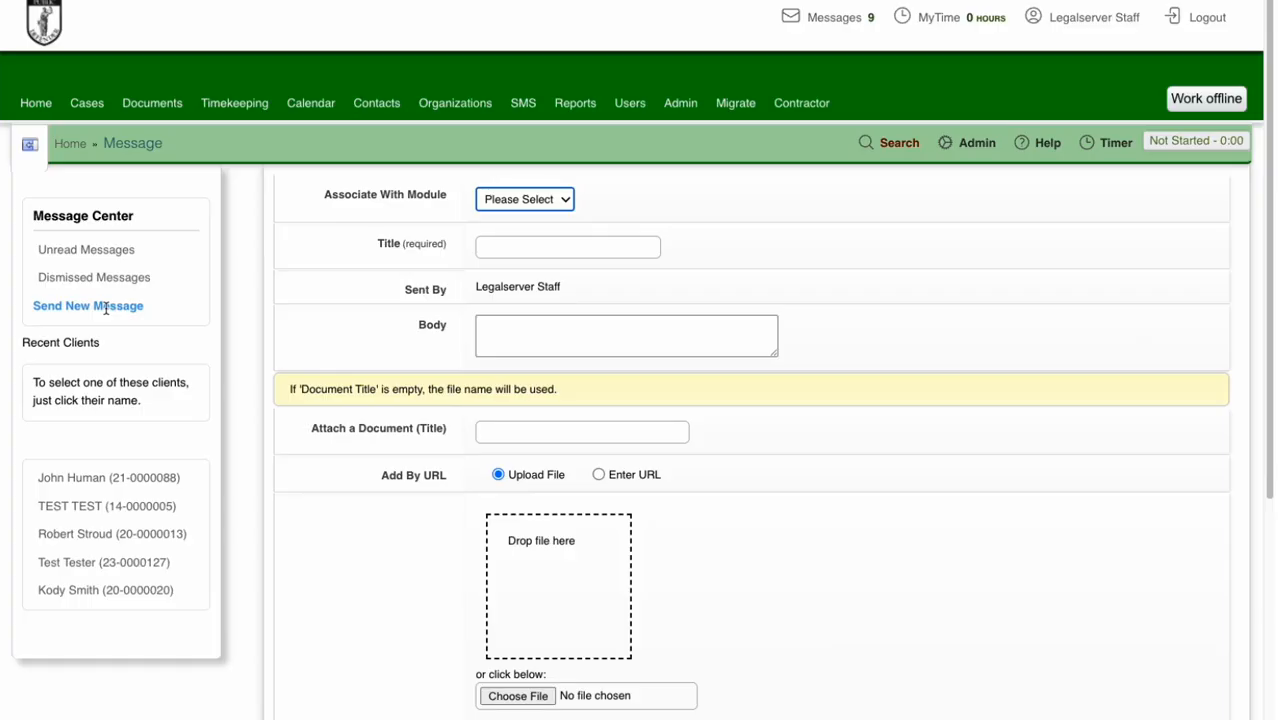
pyautogui.click(560, 203)
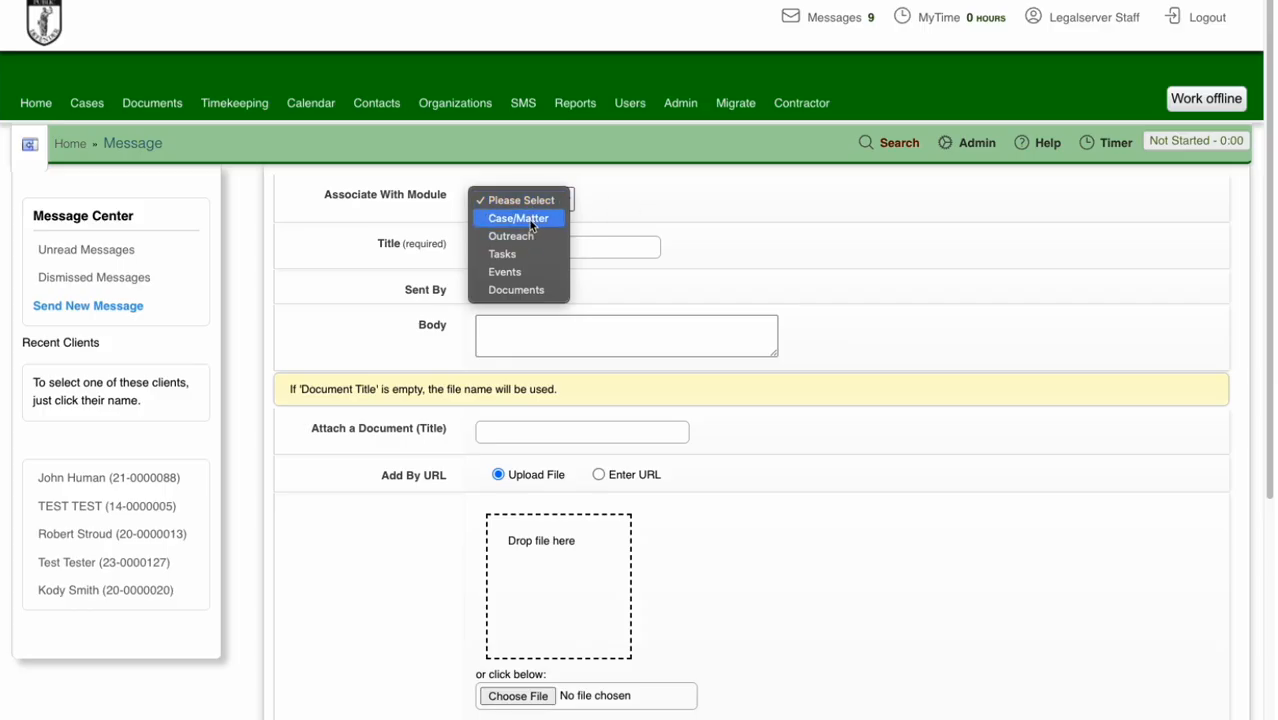
pyautogui.click(530, 221)
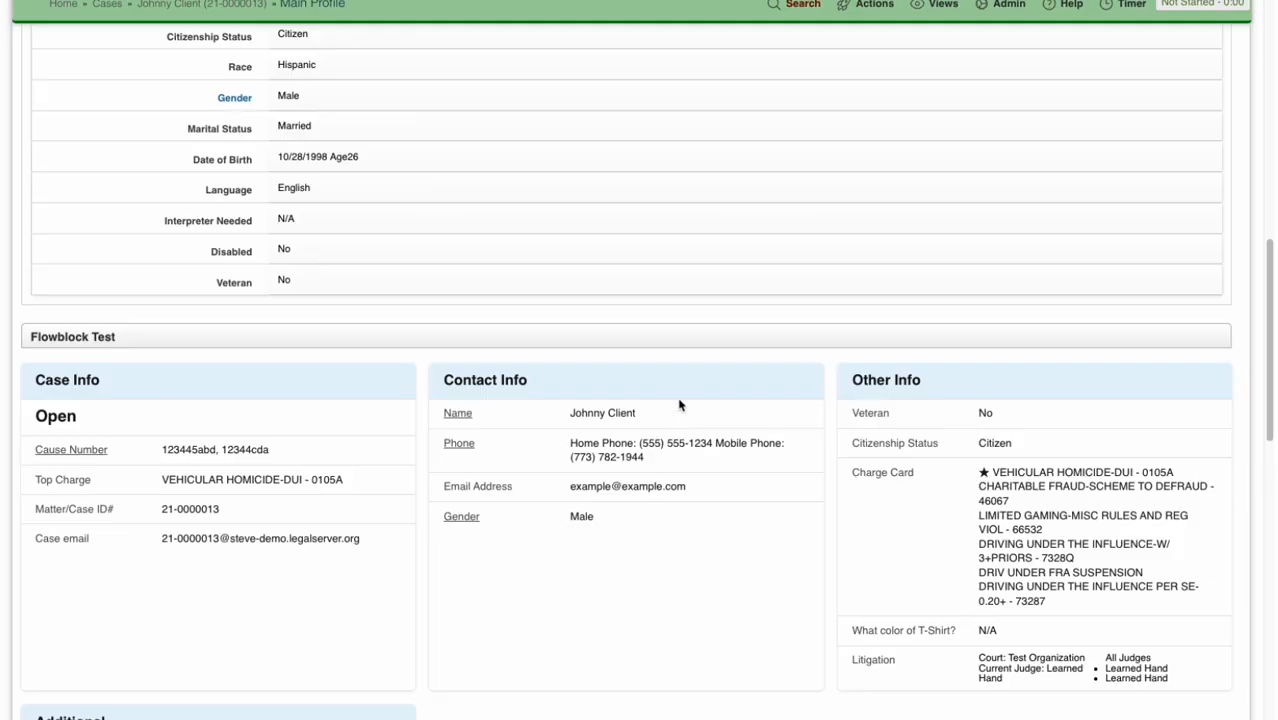
# Review the snapshot, client details and Flowblock Test section on the main profile of the case in Steve's Demo.
pyautogui.scroll(6, 679, 405)
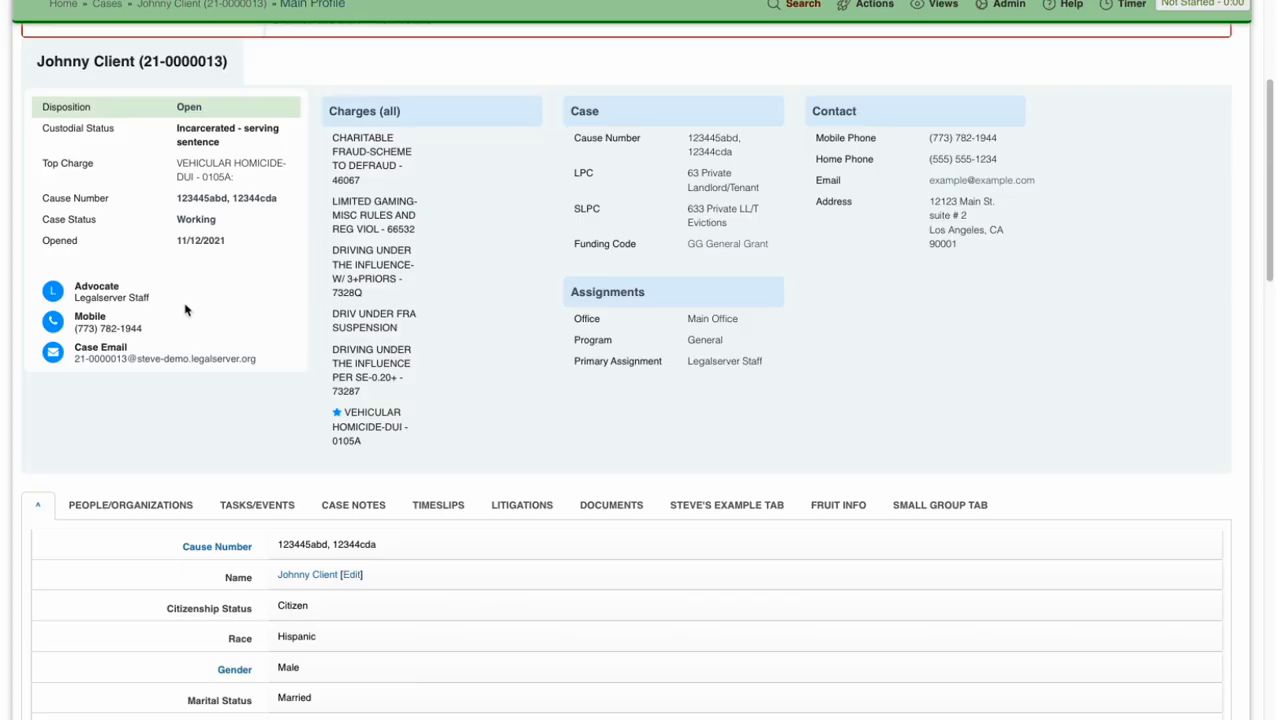
pyautogui.scroll(-1, 597, 316)
pyautogui.scroll(-8, 585, 414)
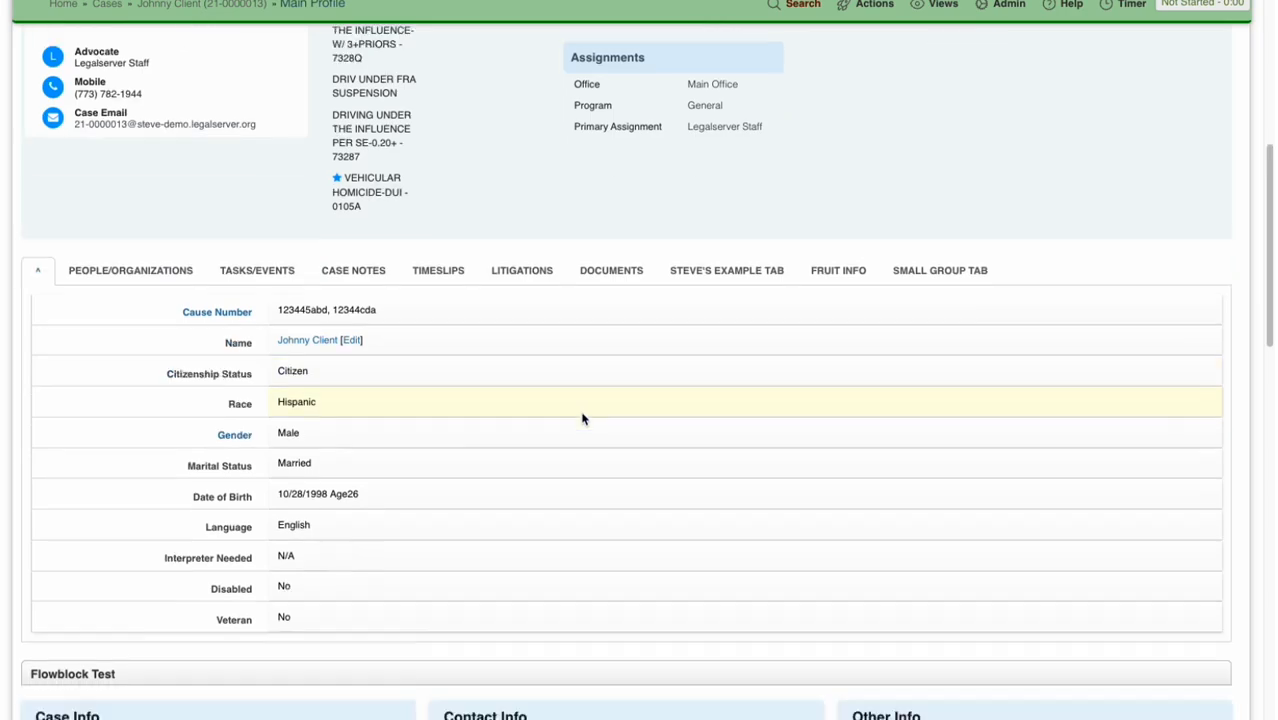
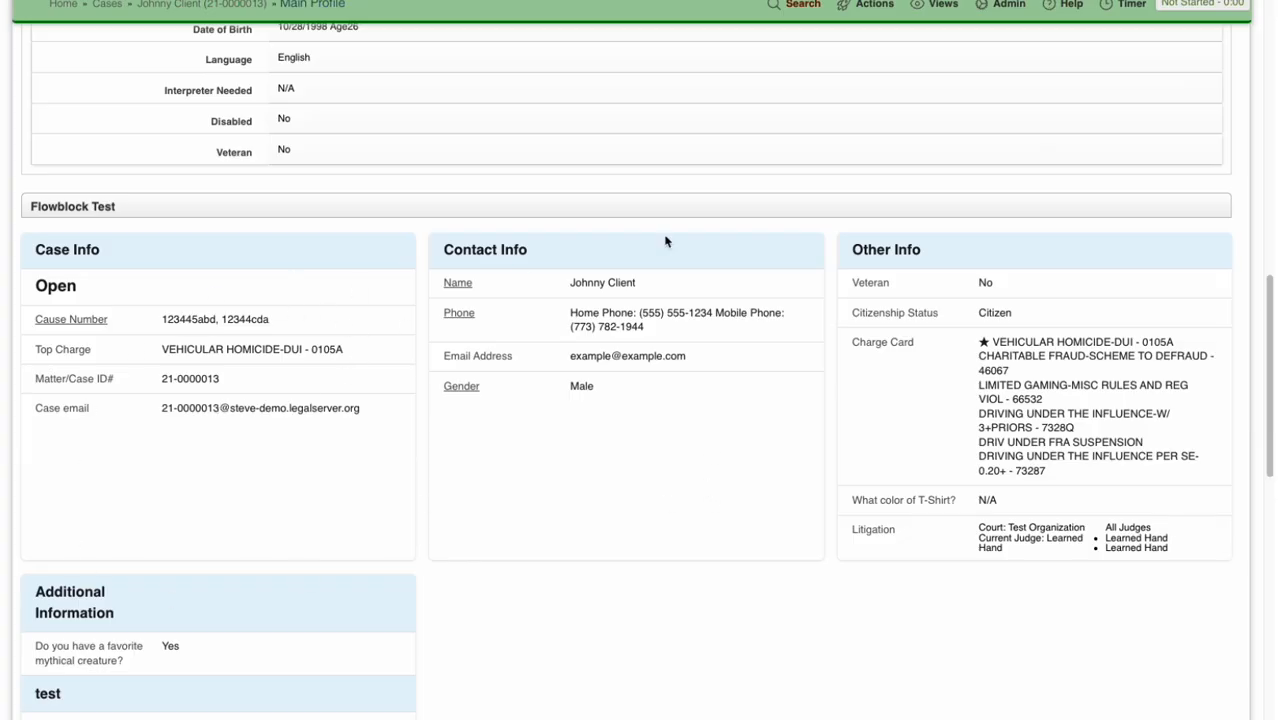
# Open the case profile for editing and expand the settings of the FlowBlock named test 1.
pyautogui.click(1005, 8)
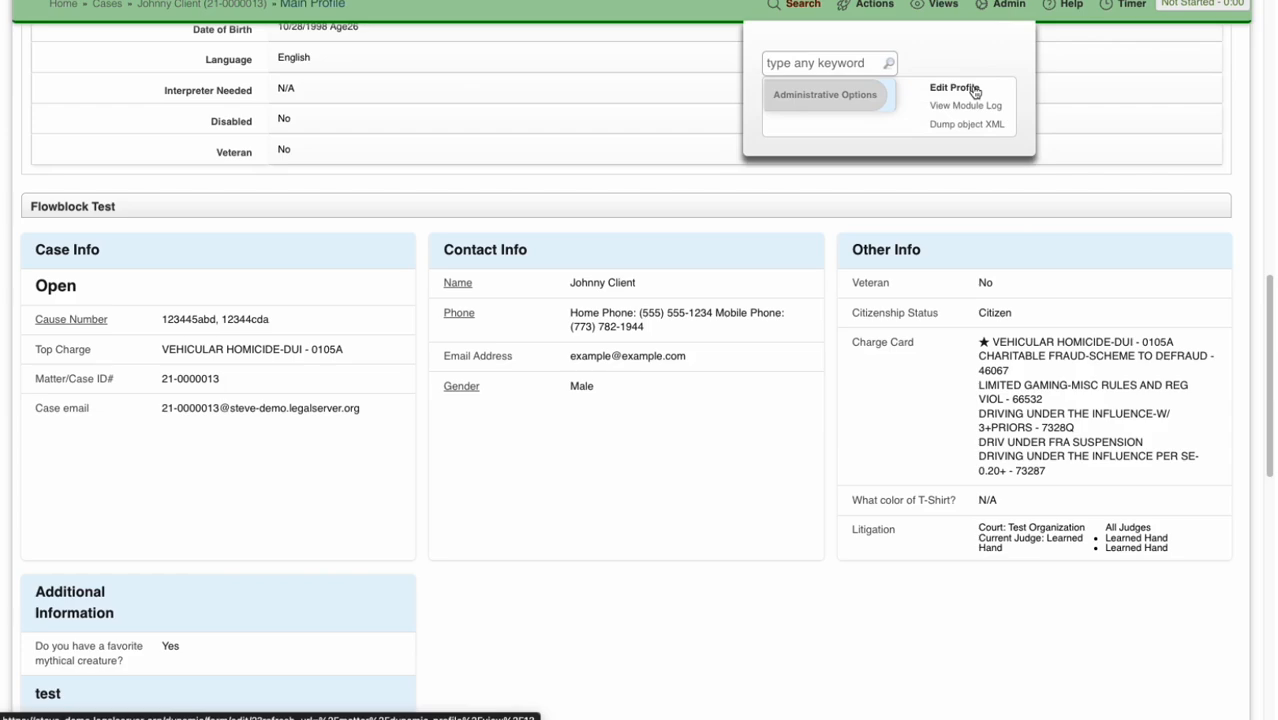
pyautogui.click(975, 91)
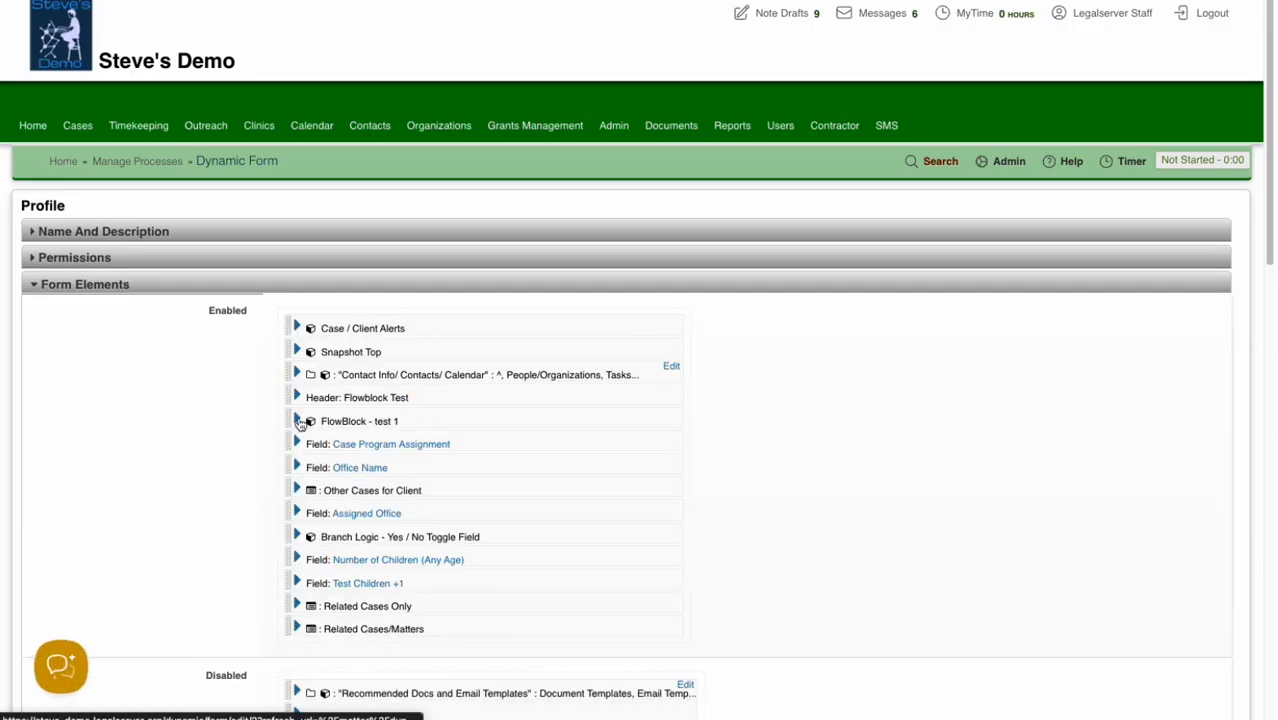
pyautogui.click(297, 421)
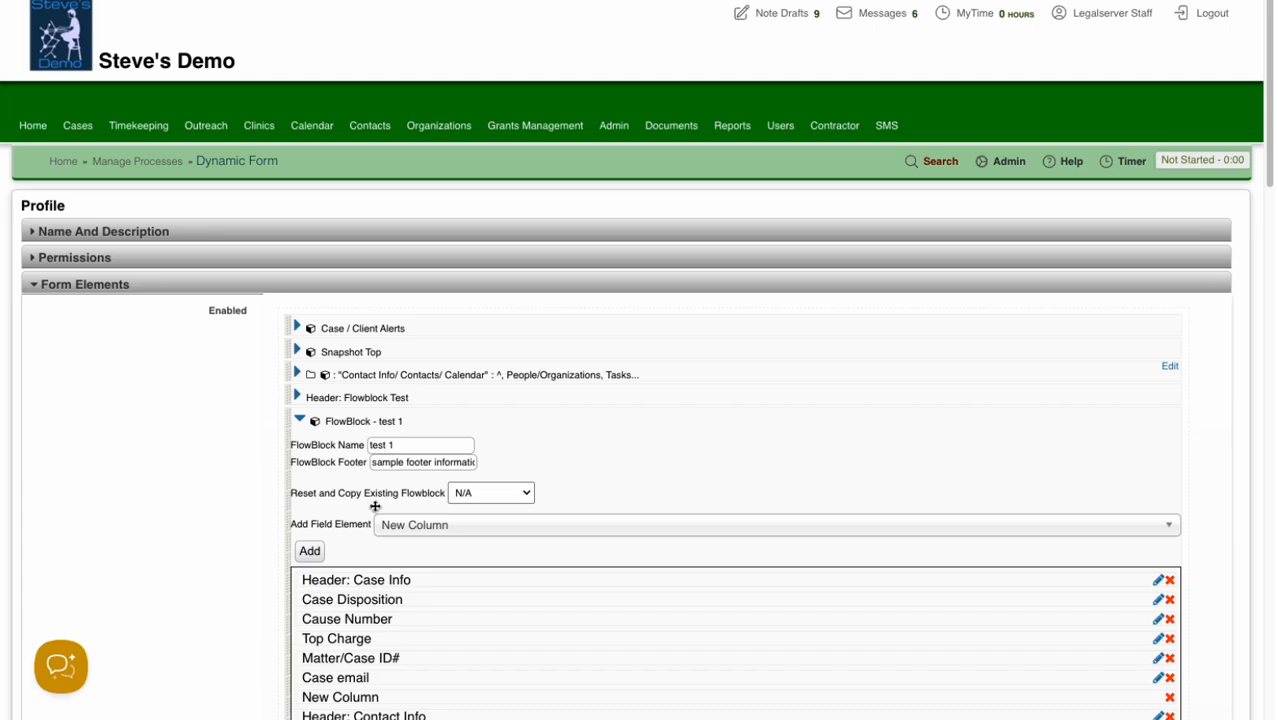
# Review the existing flowblocks available for copying and the list of elements in the test 1 FlowBlock.
pyautogui.click(507, 495)
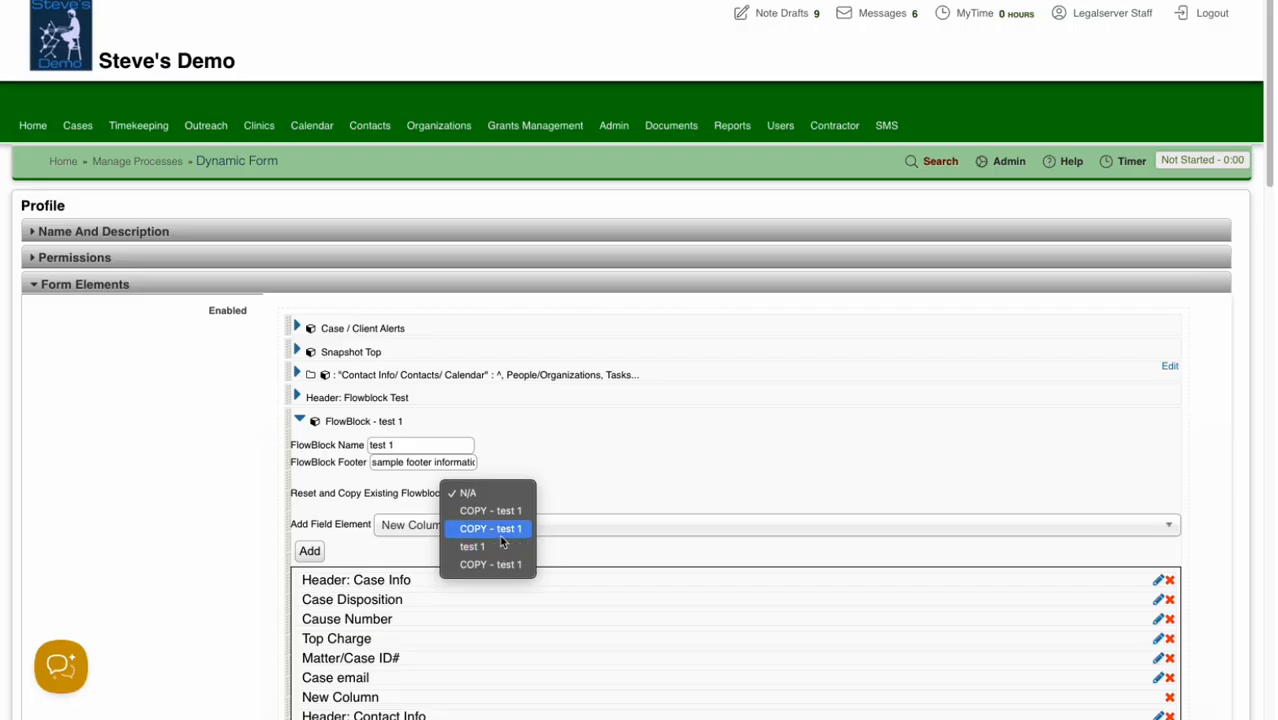
pyautogui.click(620, 452)
pyautogui.scroll(-4, 583, 464)
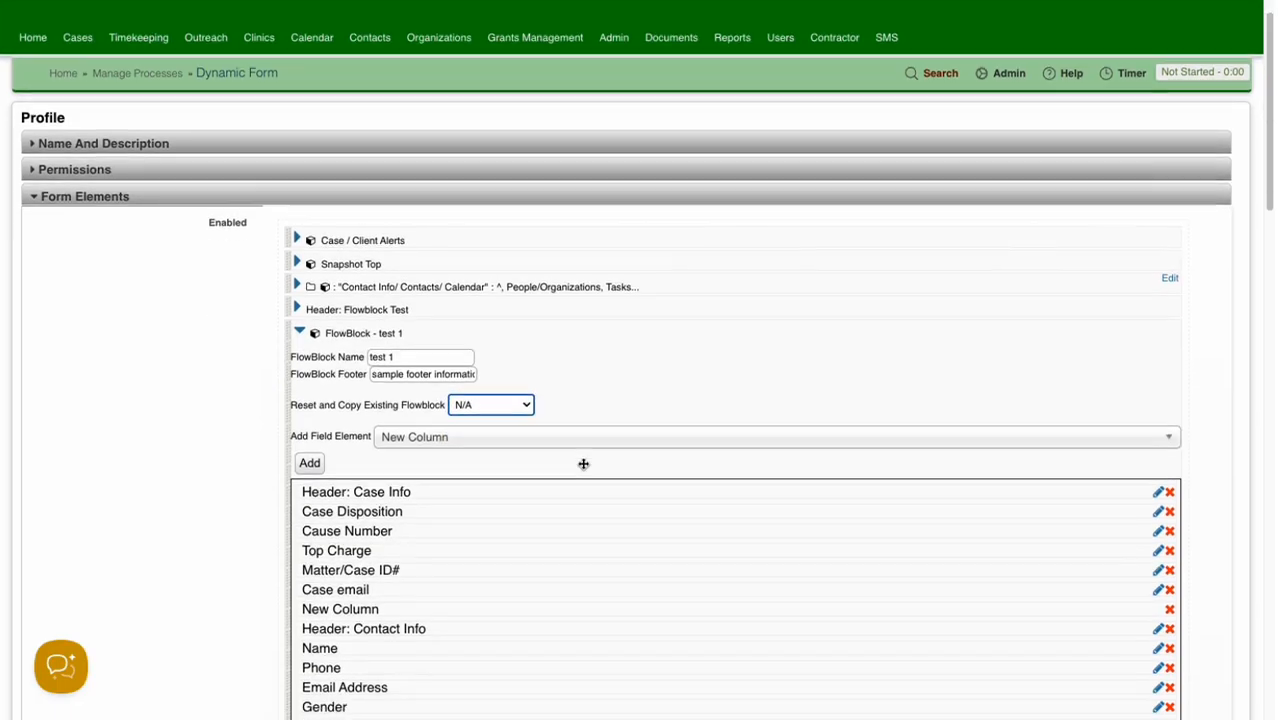
pyautogui.scroll(-2, 583, 464)
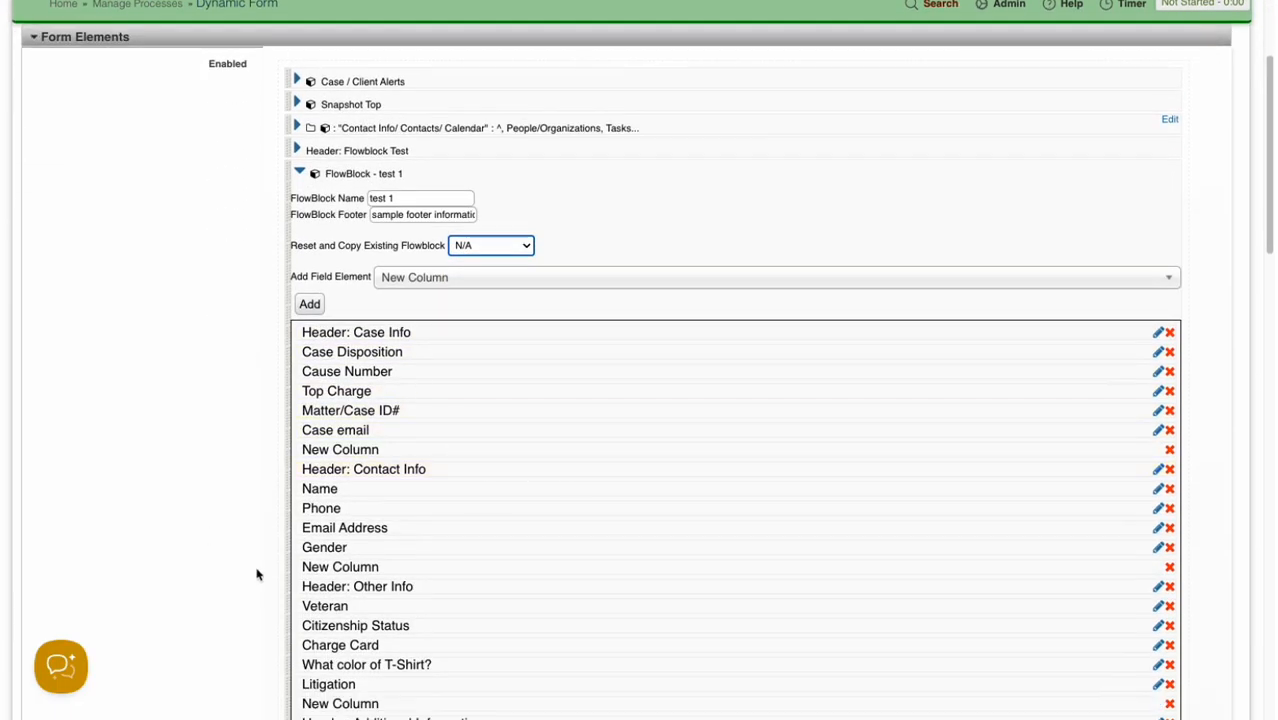
pyautogui.scroll(-3, 467, 391)
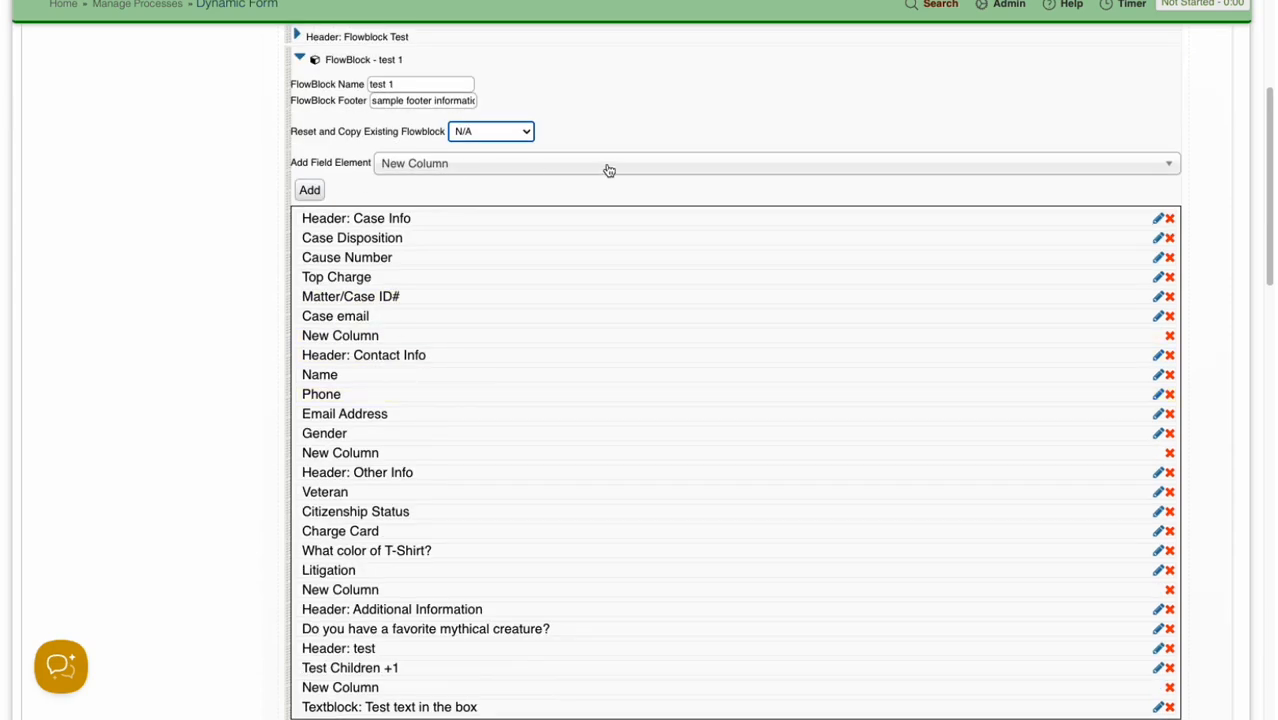
# Examine the field elements that can be added to the FlowBlock and how its headers and columns are ordered.
pyautogui.click(609, 170)
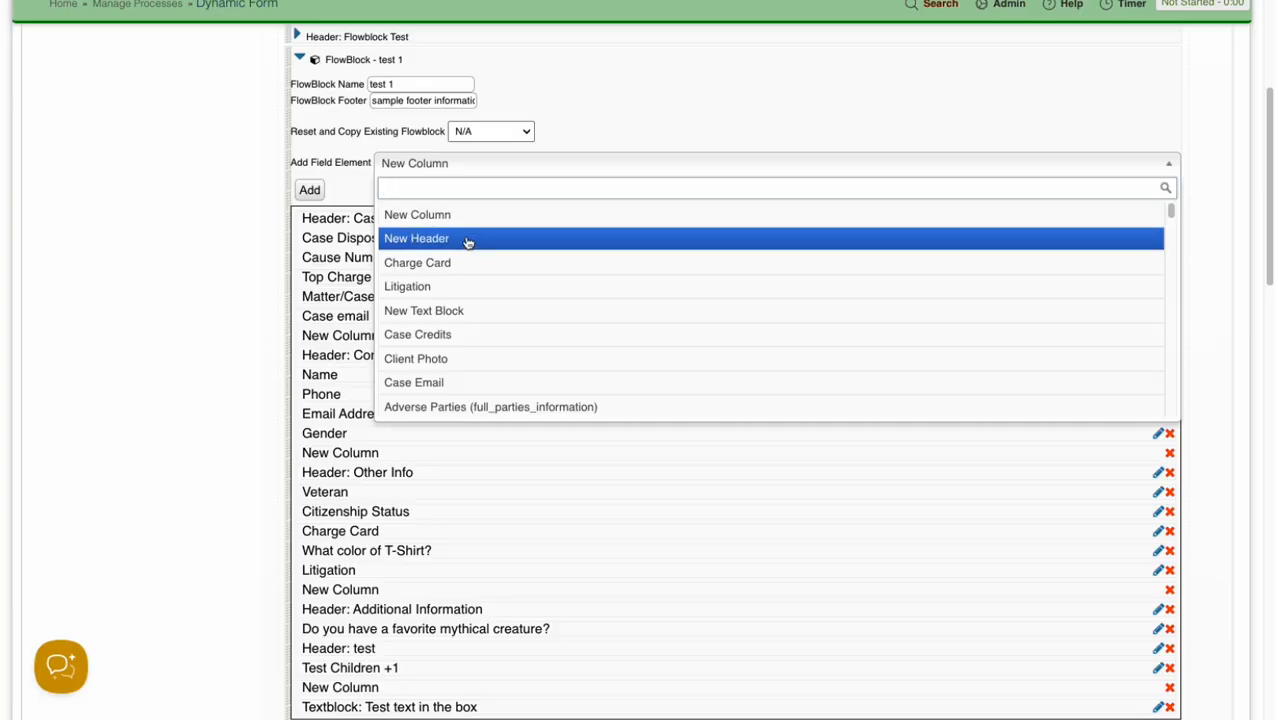
pyautogui.scroll(-3, 543, 274)
pyautogui.scroll(-3, 537, 297)
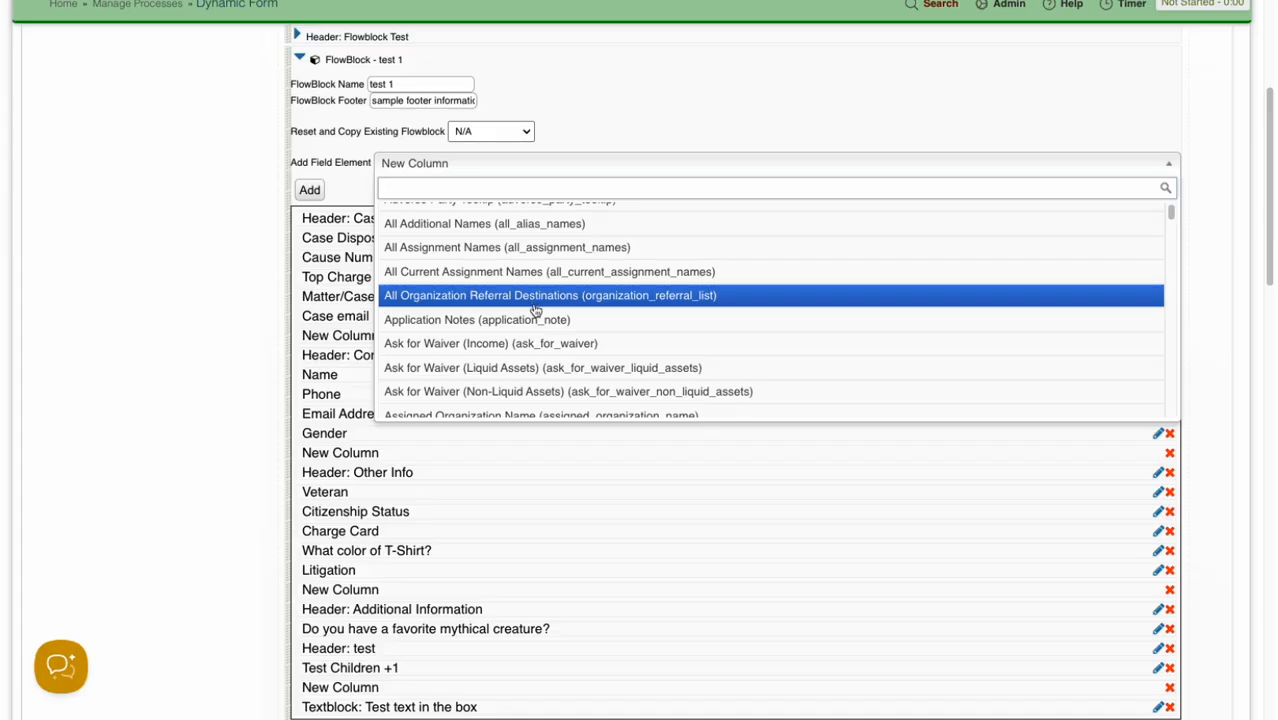
pyautogui.click(250, 246)
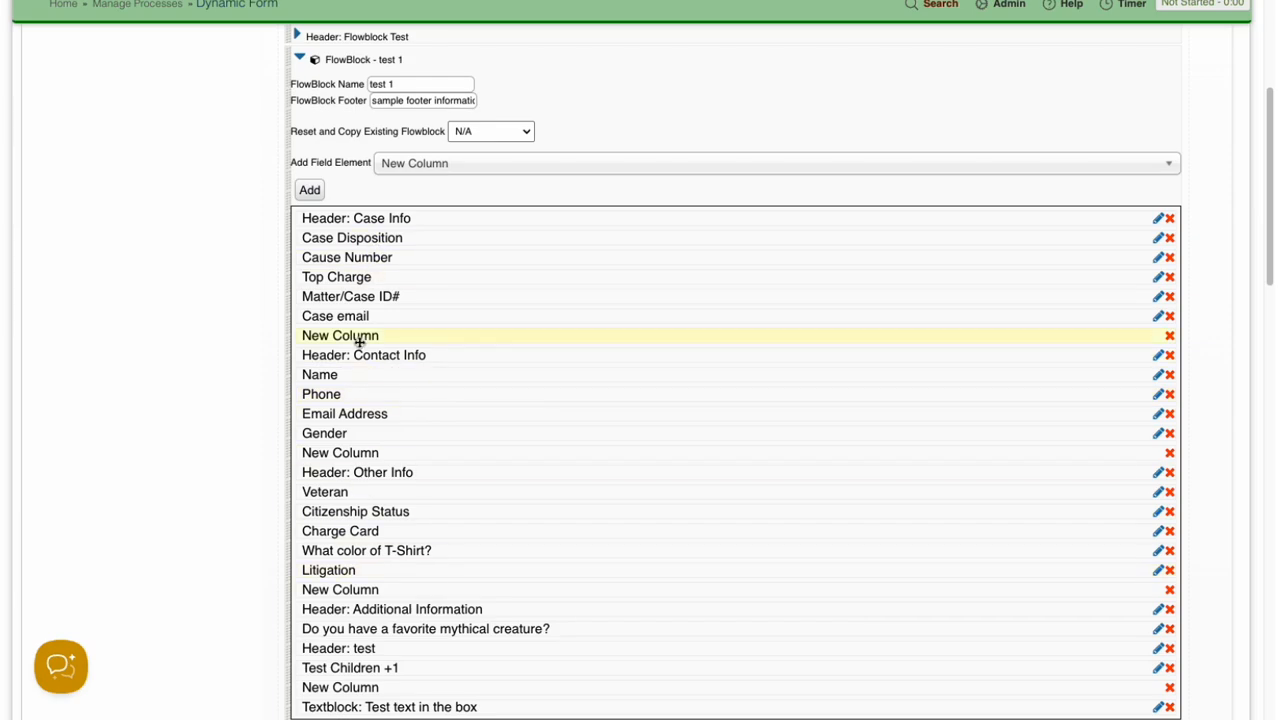
pyautogui.scroll(-2, 357, 340)
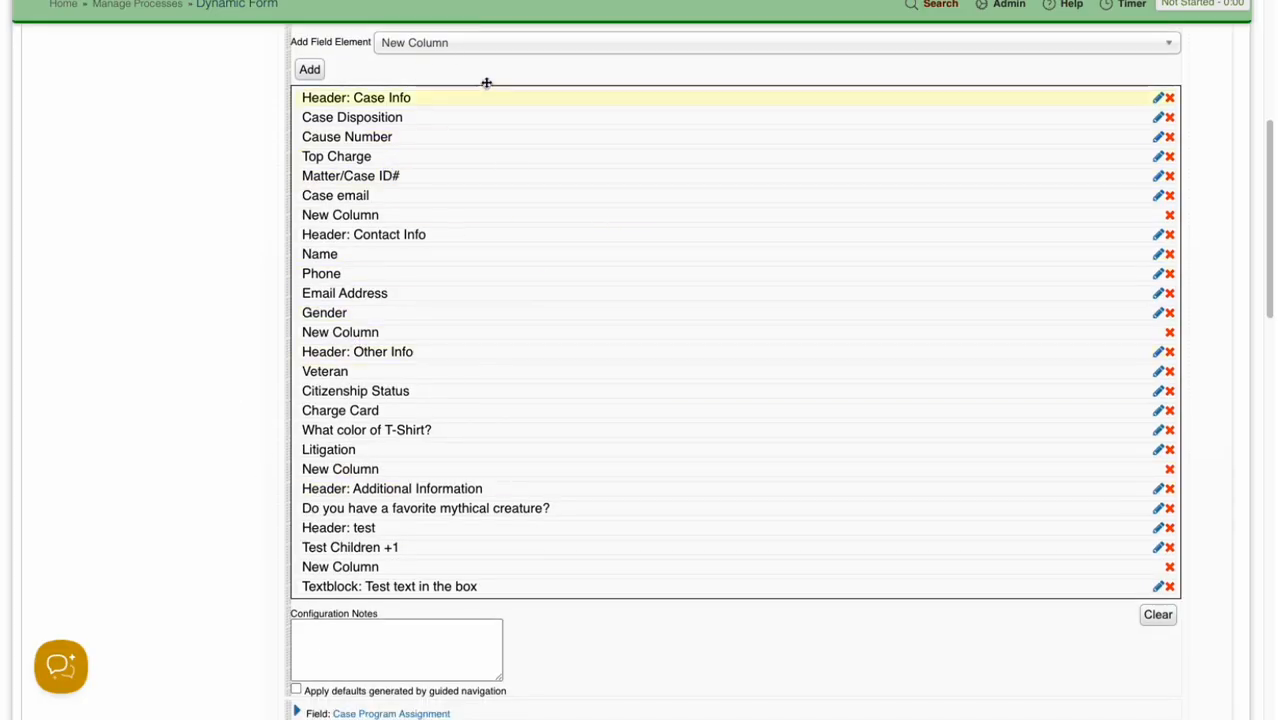
# Search the field elements that can be added to the FlowBlock for "char", without adding any.
pyautogui.click(505, 45)
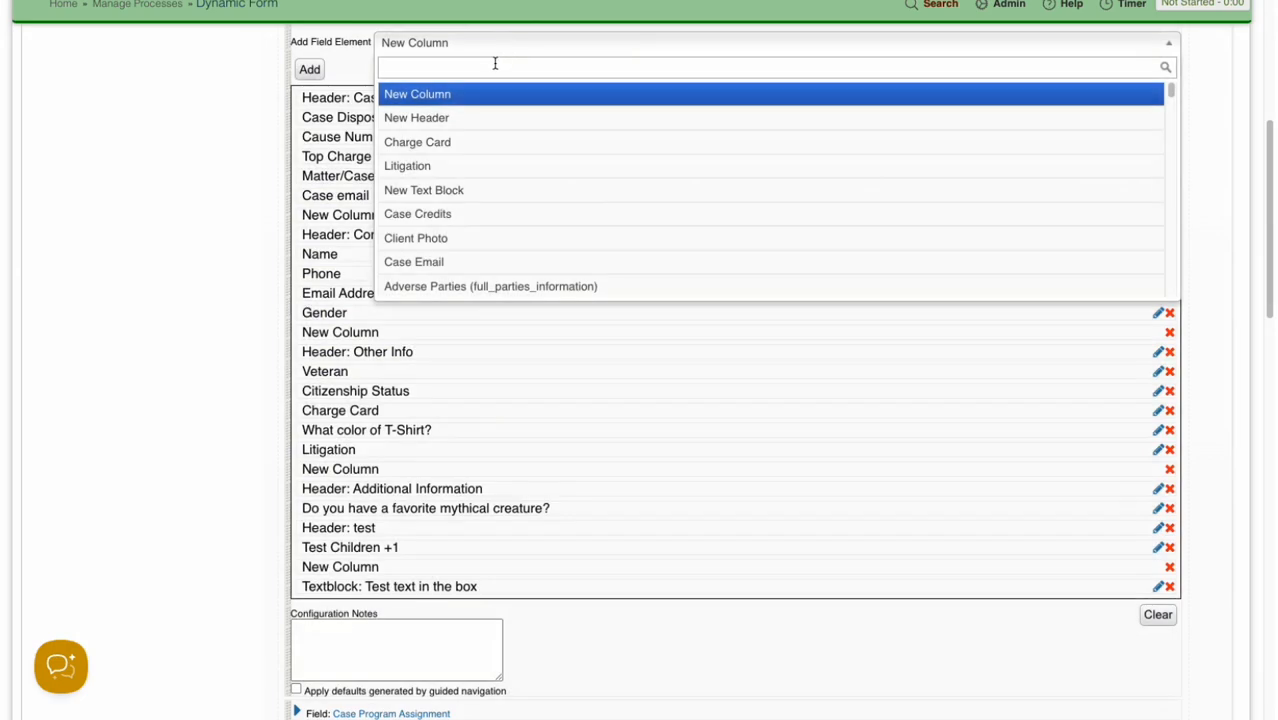
pyautogui.write('char')
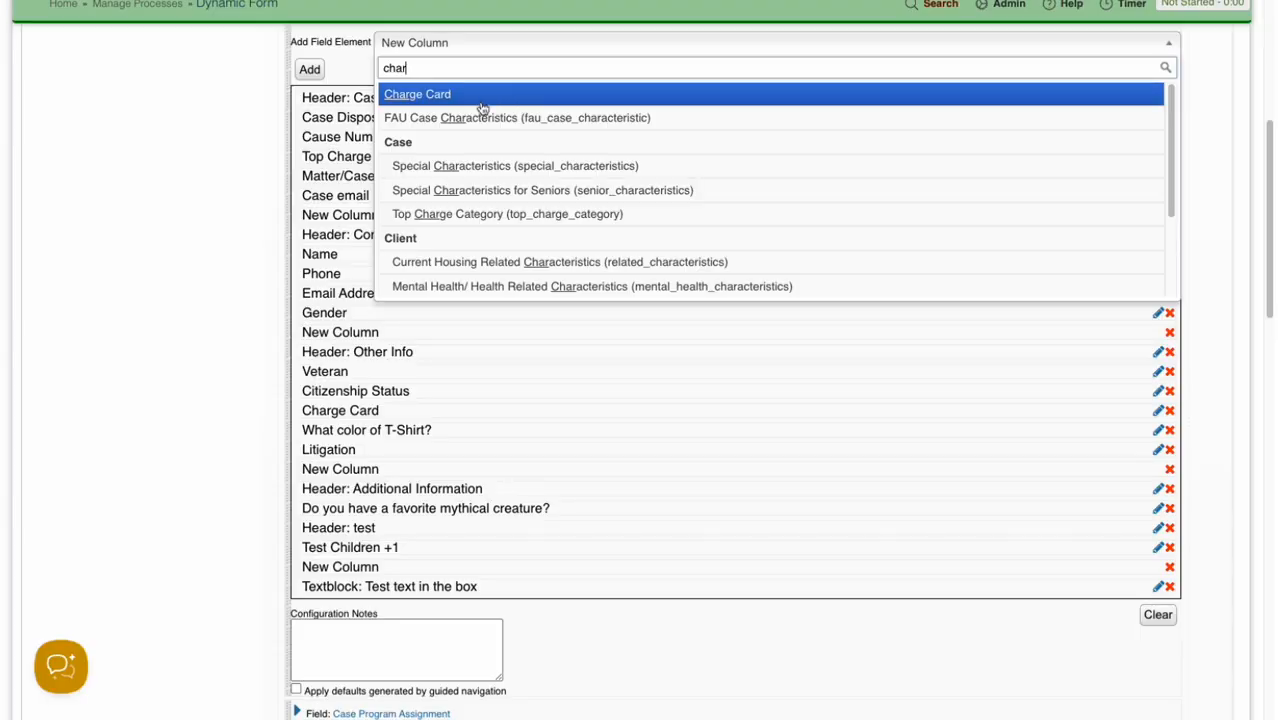
pyautogui.click(816, 656)
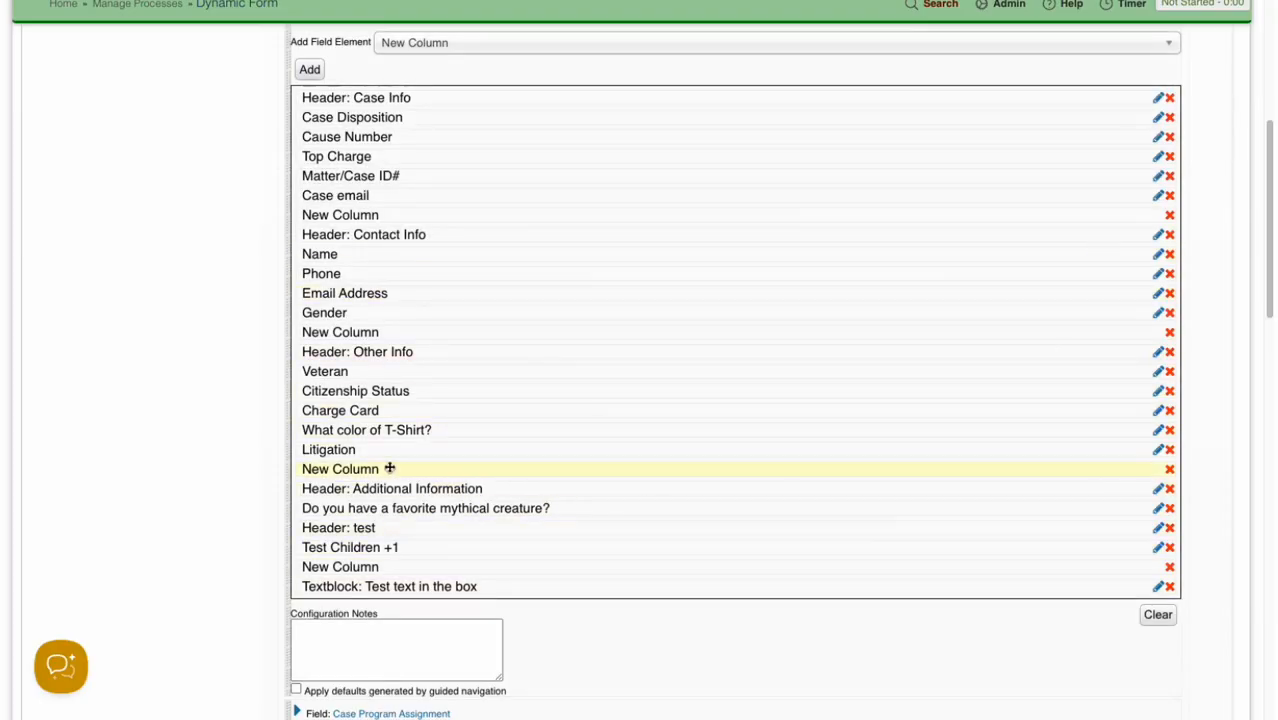
# Examine the disposition, label and dynamic process settings of the Litigation and What color of T-Shirt? elements.
pyautogui.click(1158, 451)
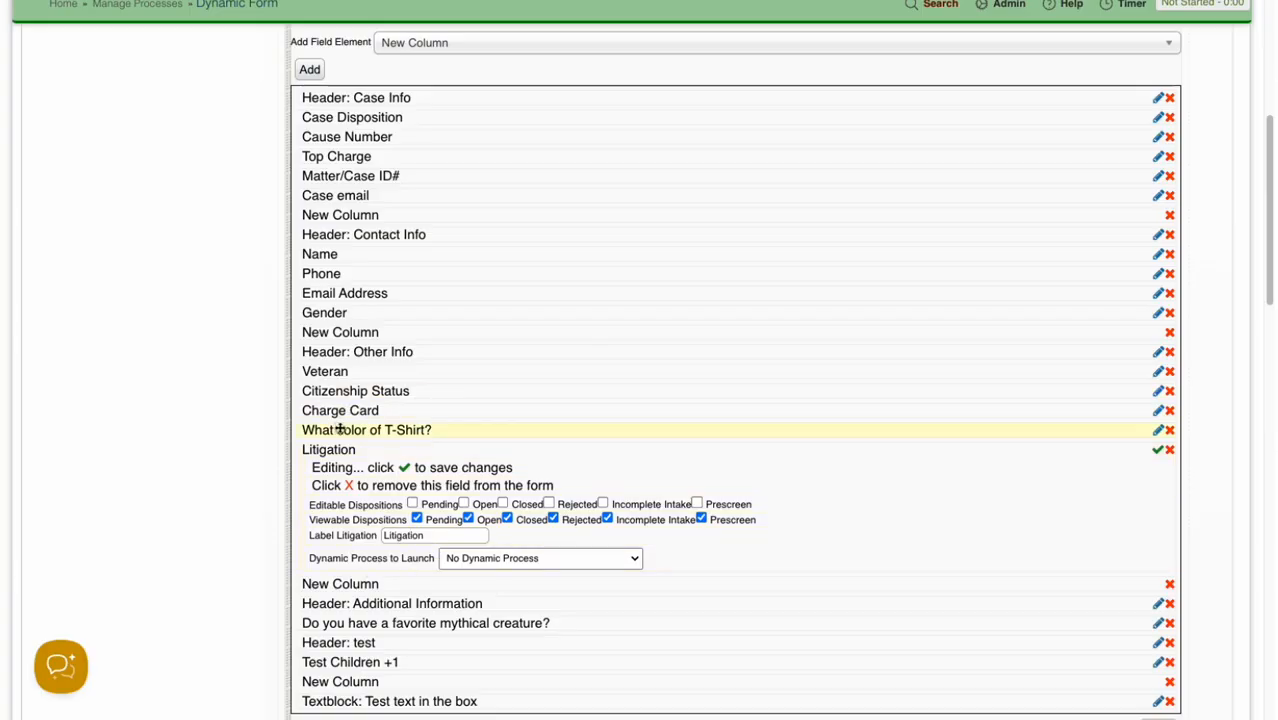
pyautogui.click(1155, 452)
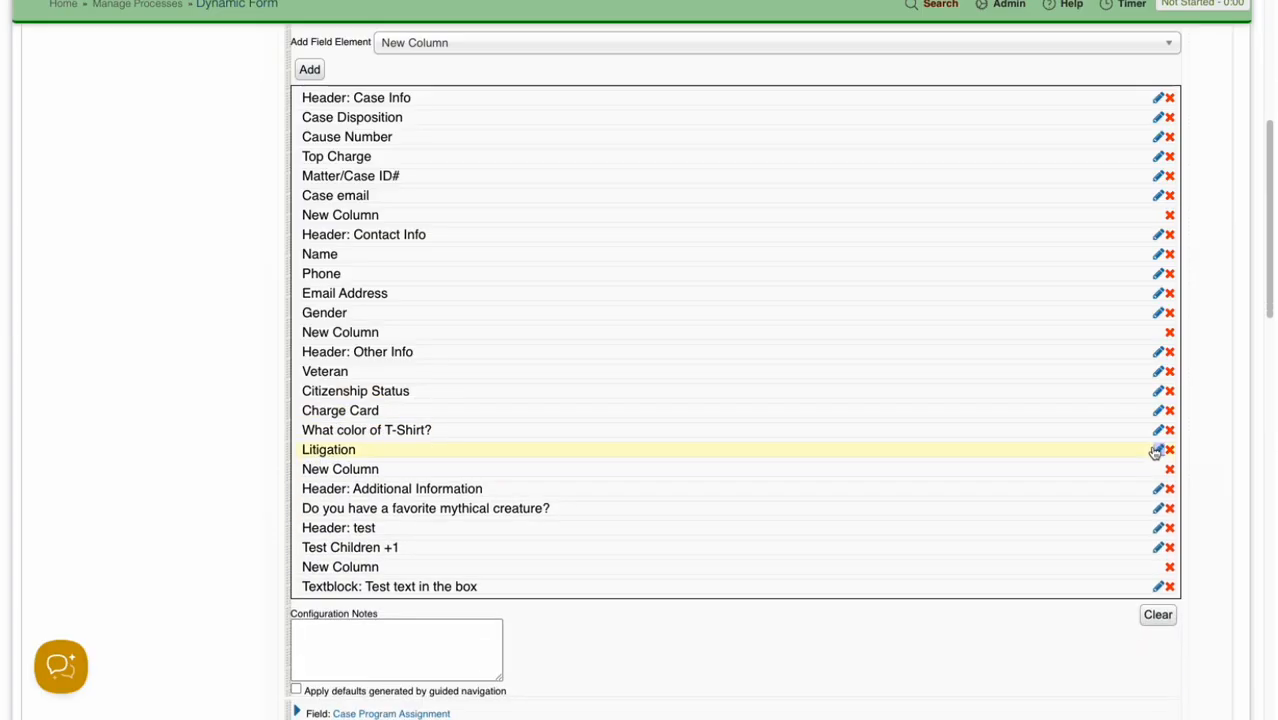
pyautogui.click(1166, 431)
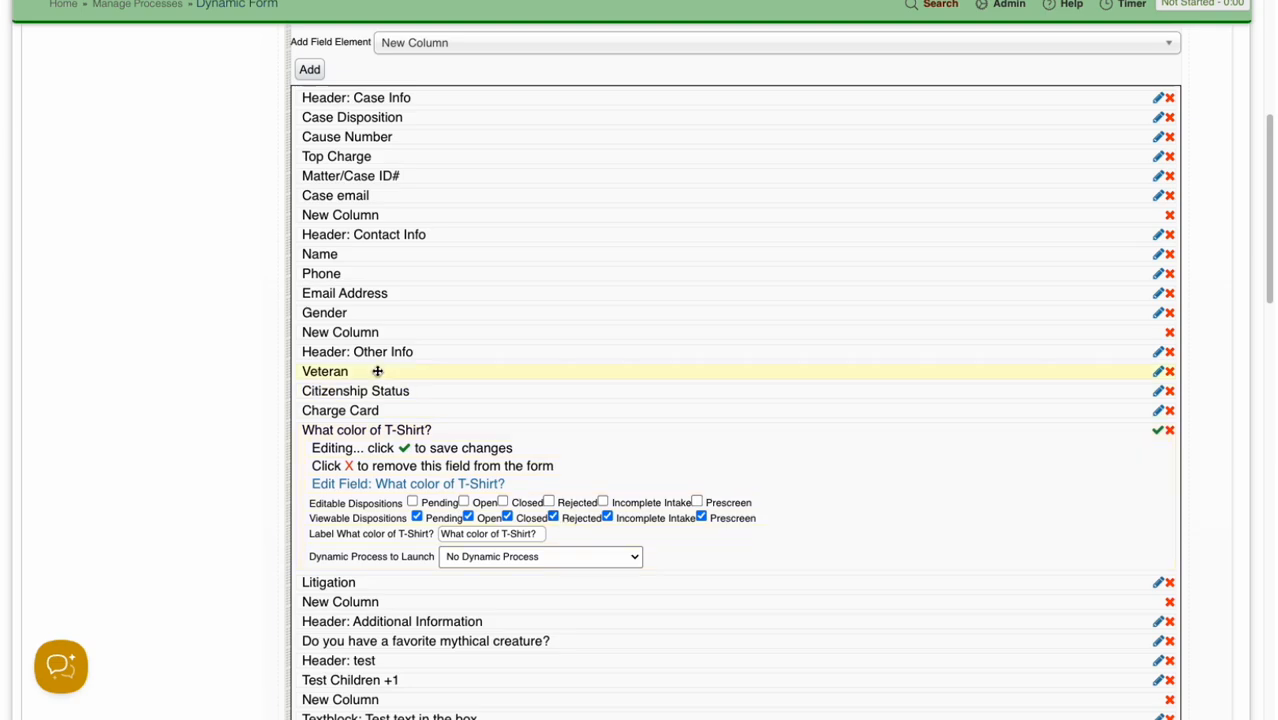
# Highlight the Veteran element when its value equals No, accept the open element edits and save the profile.
pyautogui.click(1158, 371)
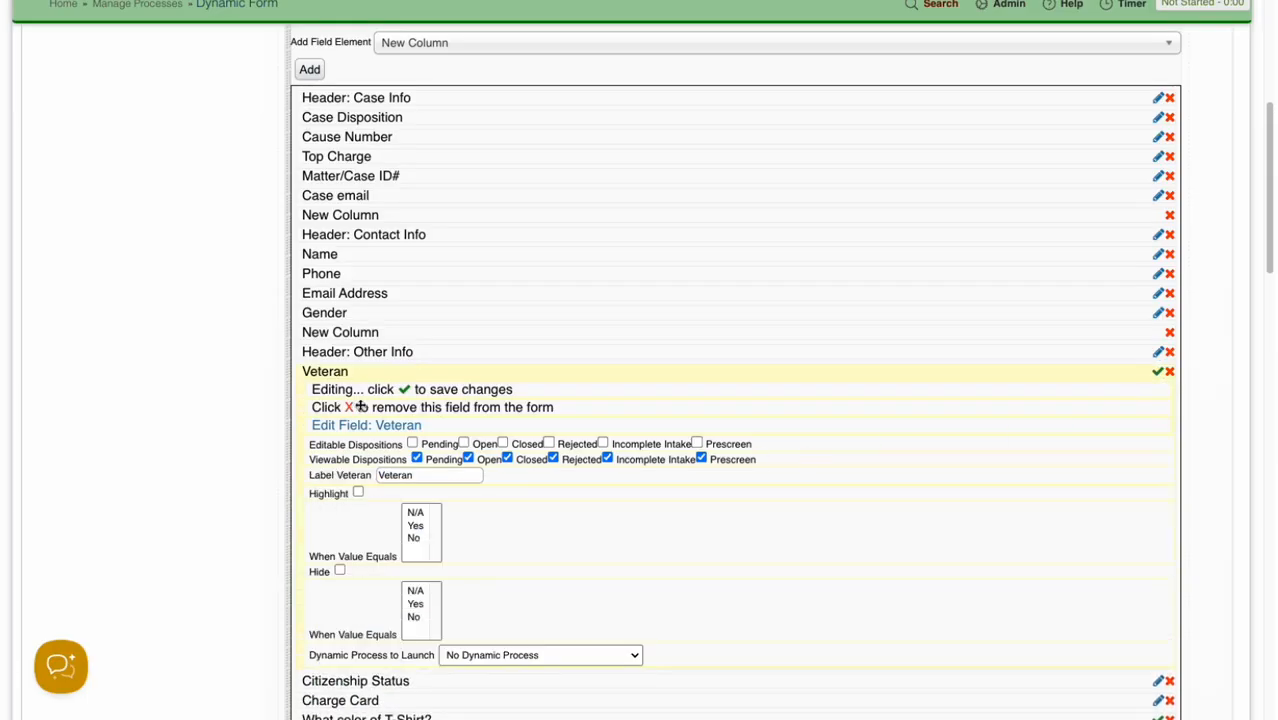
pyautogui.scroll(-1, 782, 548)
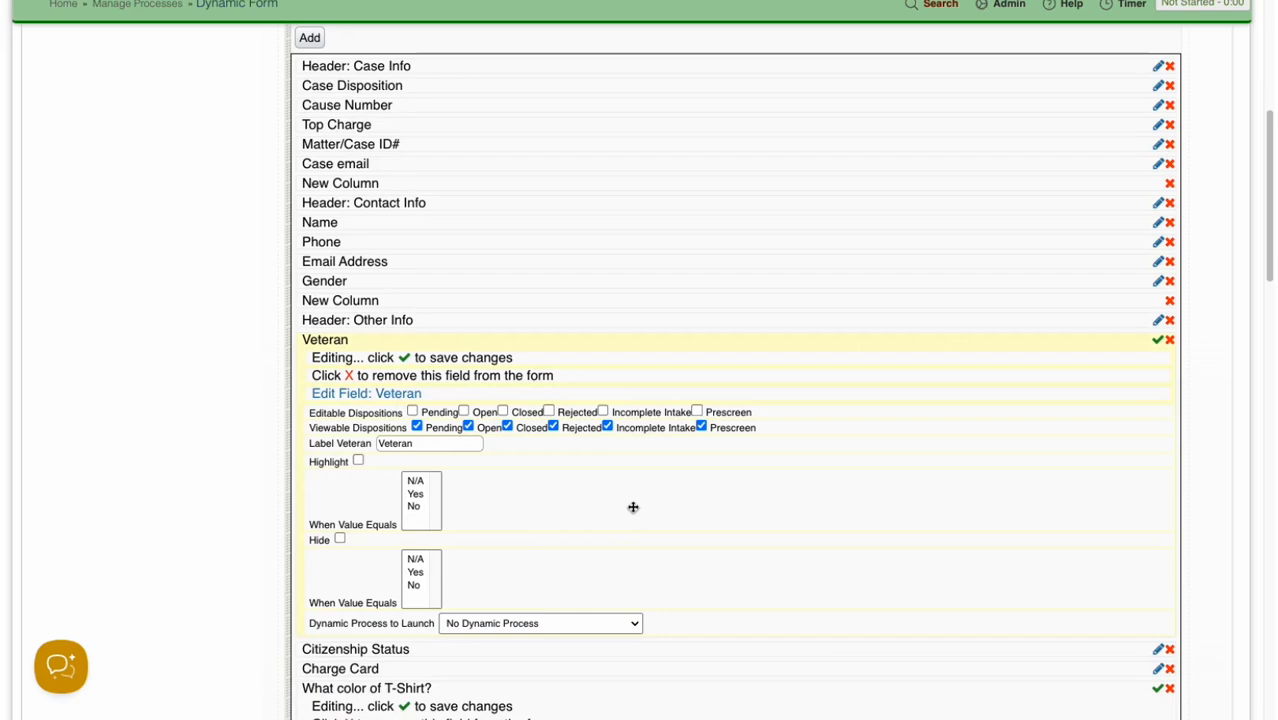
pyautogui.click(358, 461)
pyautogui.click(411, 507)
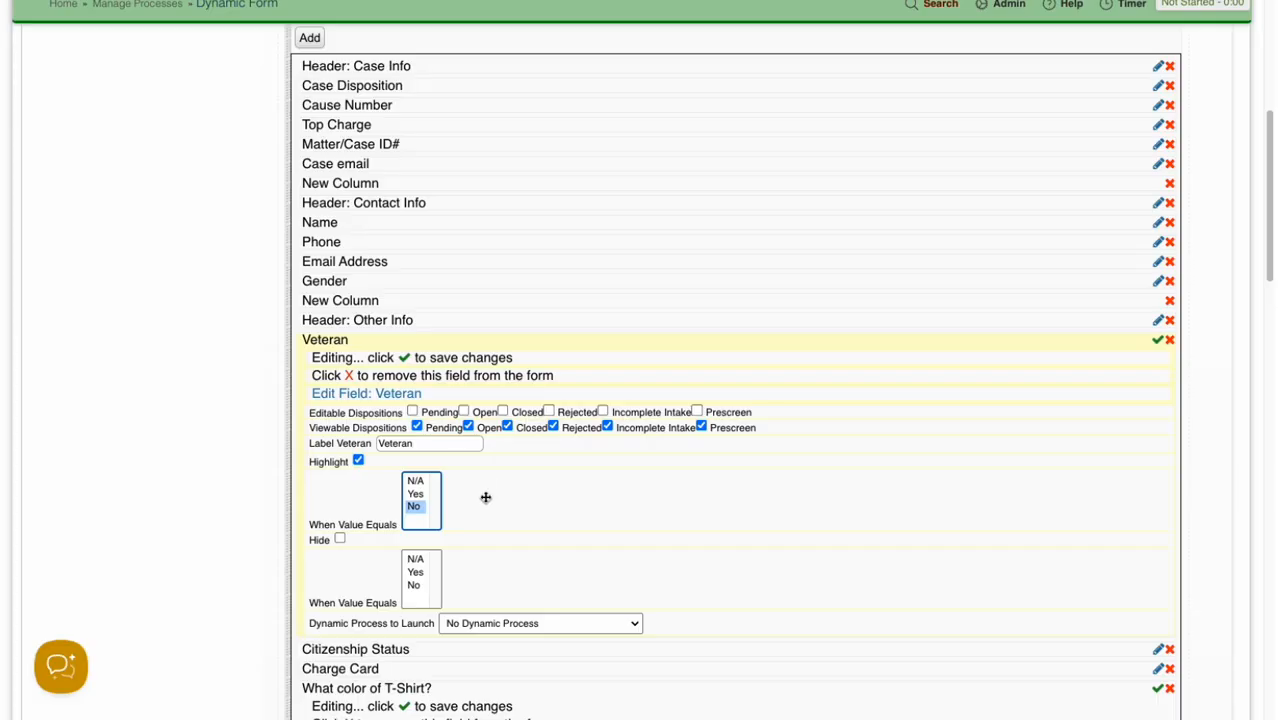
pyautogui.scroll(-1, 485, 497)
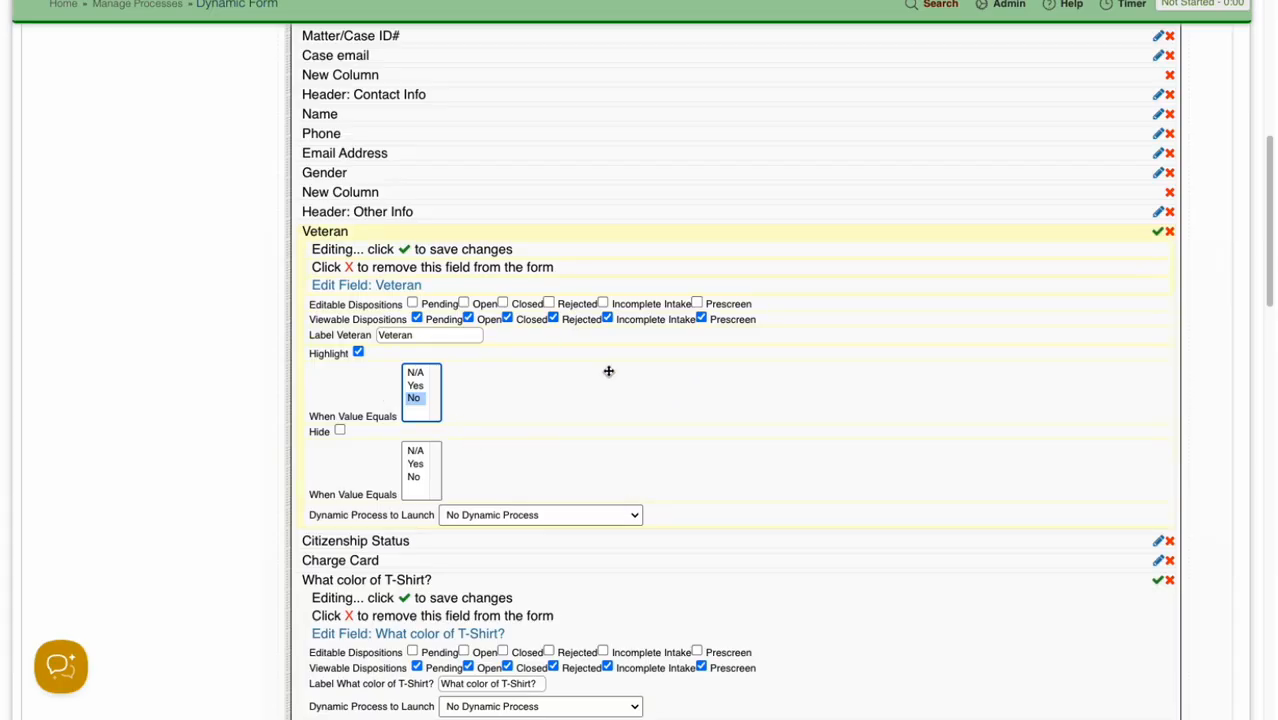
pyautogui.click(1157, 234)
pyautogui.click(1159, 290)
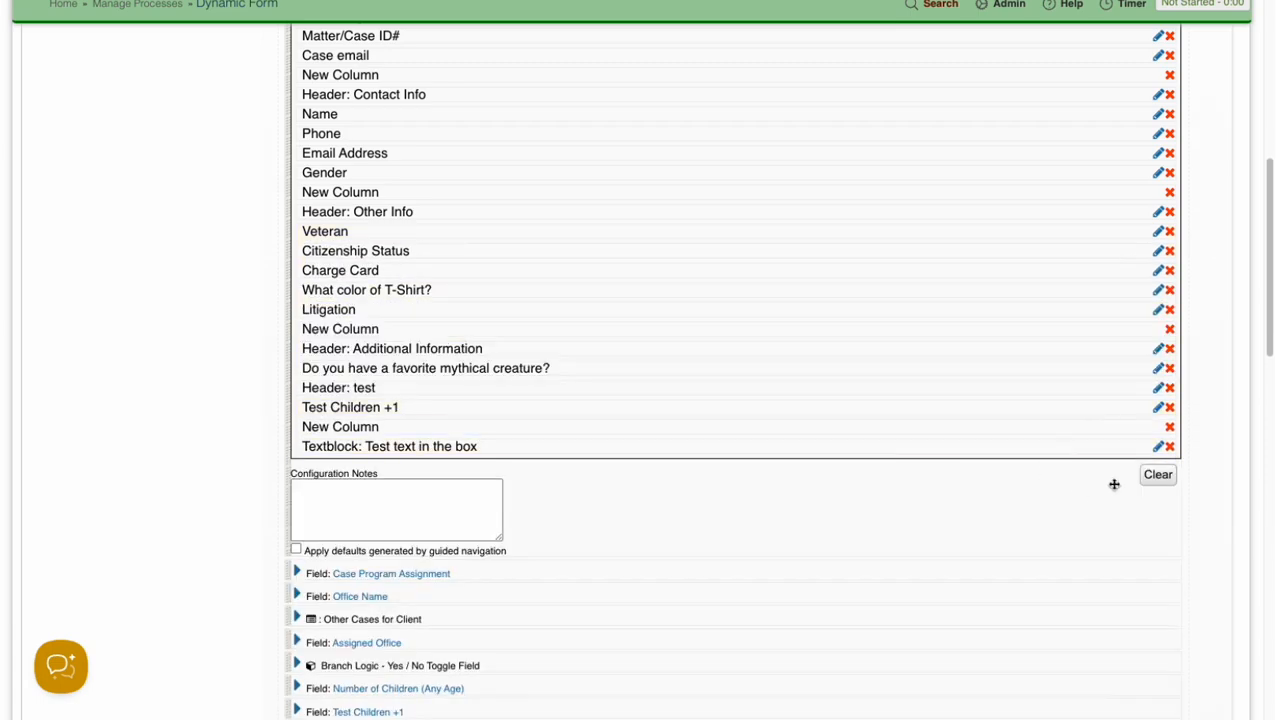
pyautogui.scroll(-15, 1067, 465)
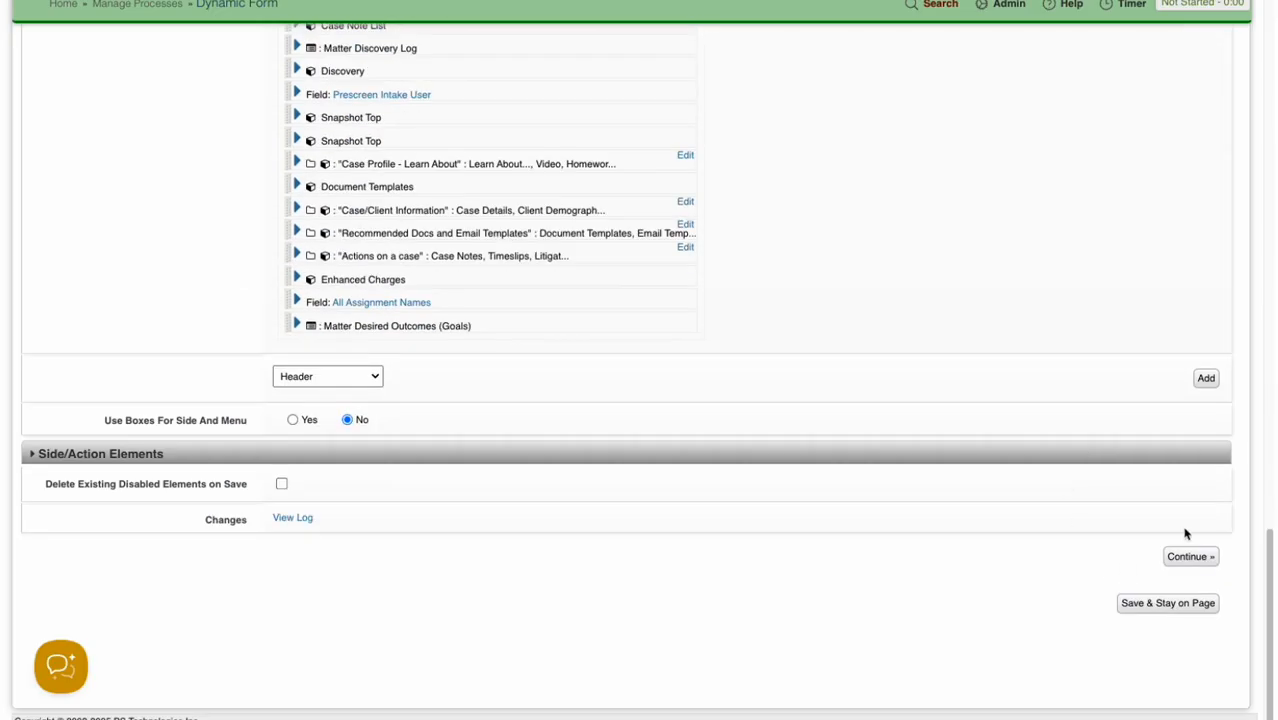
pyautogui.click(1202, 557)
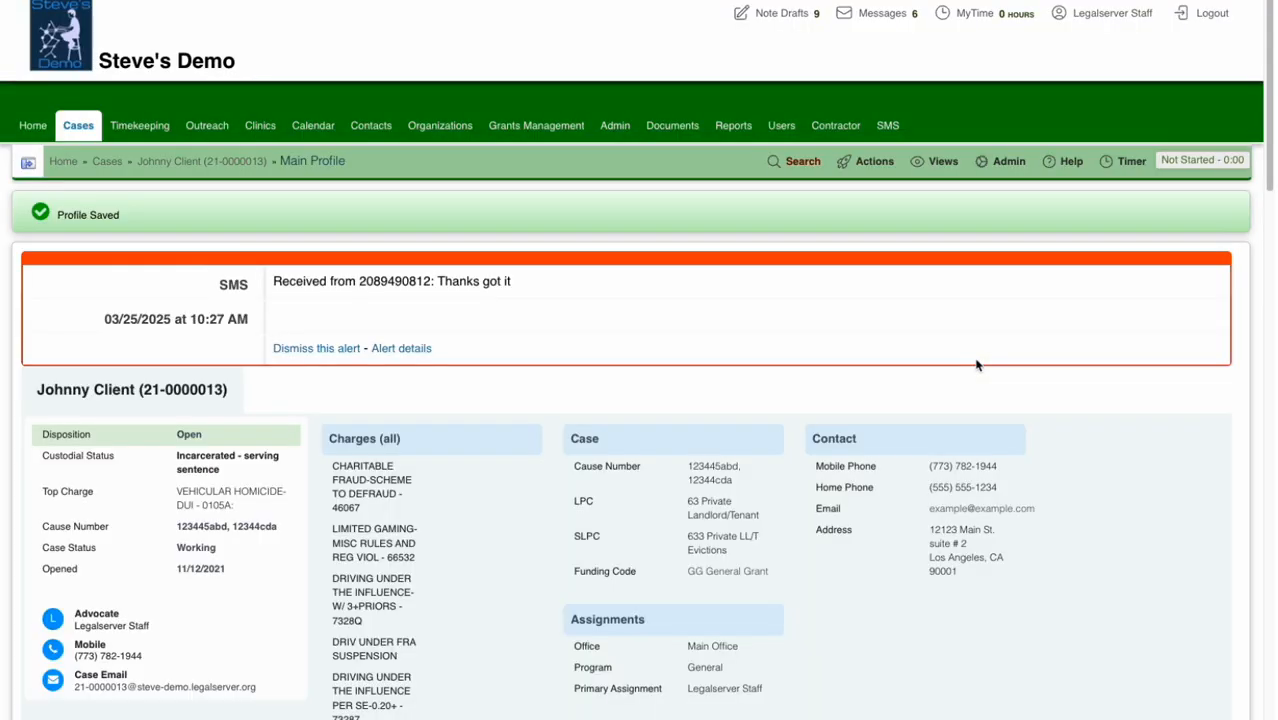
# Check the Veteran row under Other Info in the Flowblock Test section, and open the linked contact info form for the Phone field.
pyautogui.scroll(-10, 375, 372)
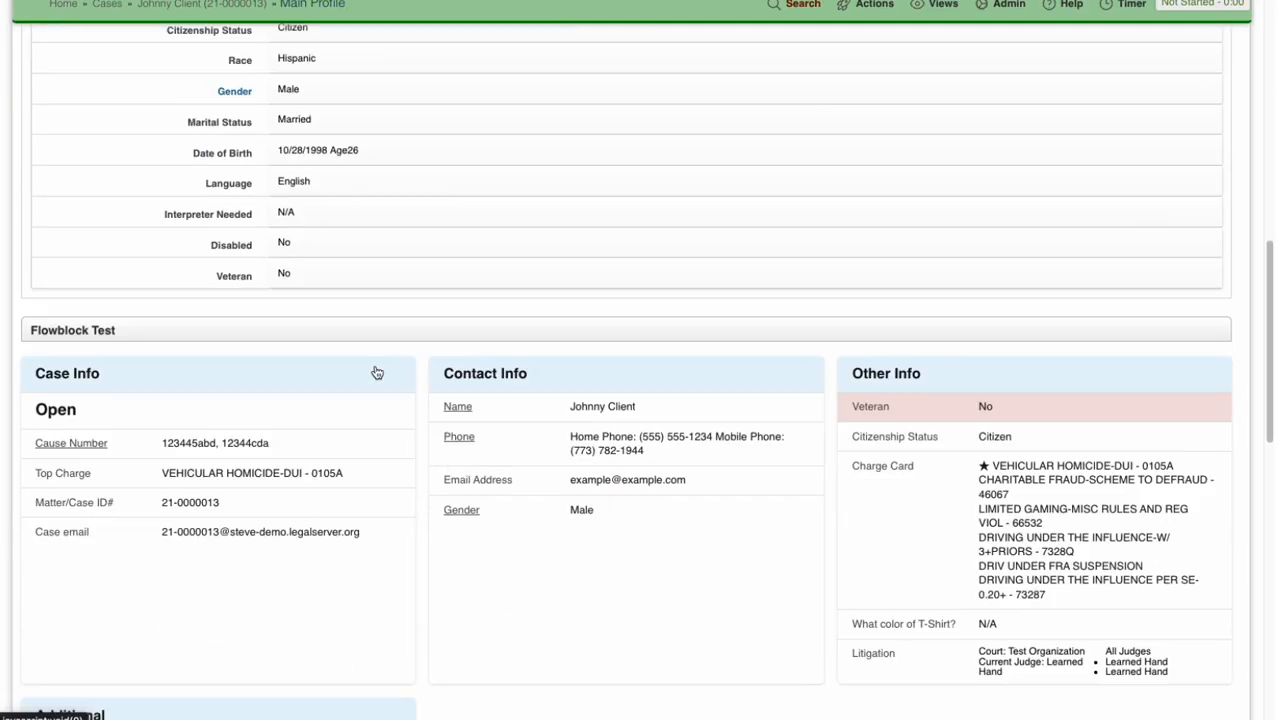
pyautogui.scroll(-1, 377, 372)
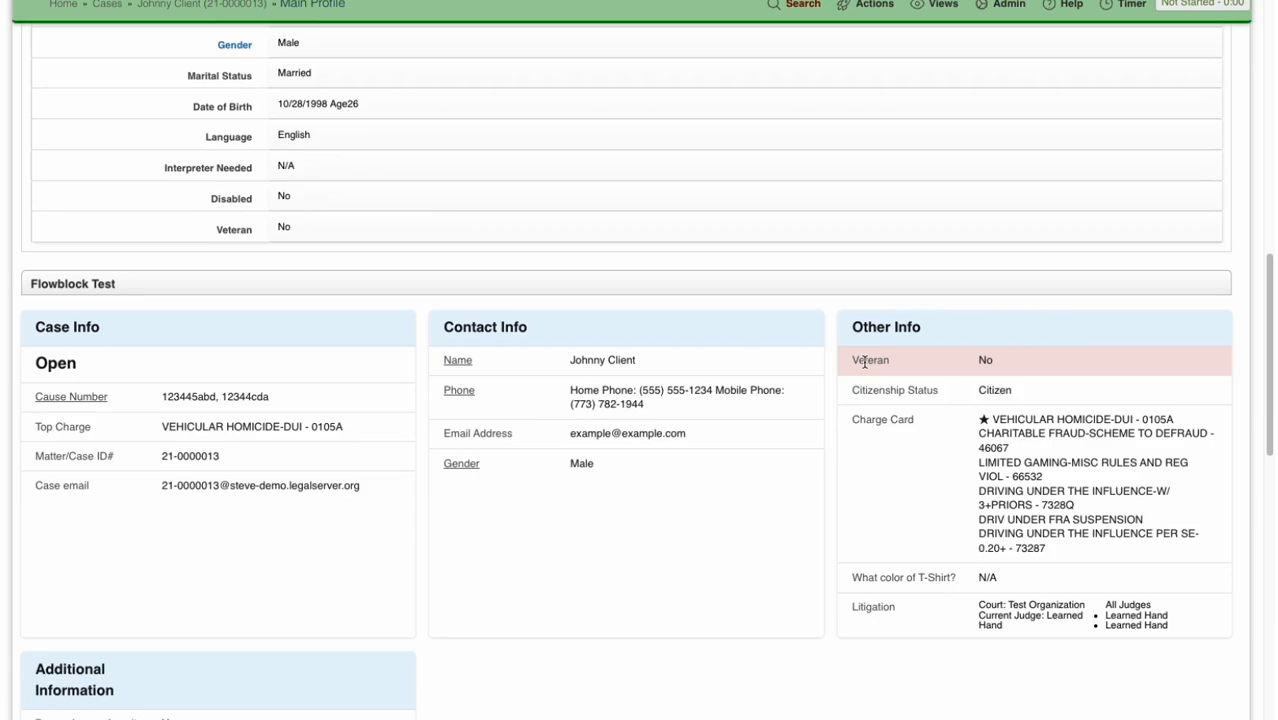
pyautogui.moveTo(848, 362); pyautogui.dragTo(1008, 369)
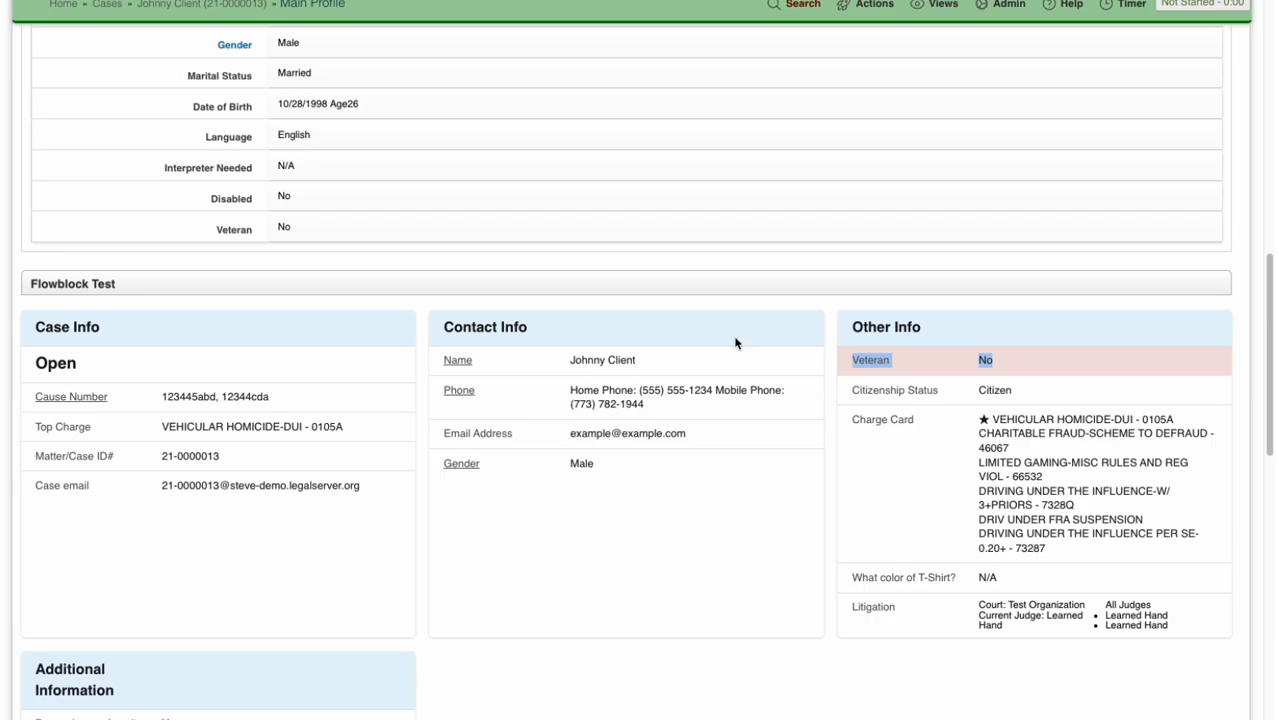
pyautogui.click(458, 392)
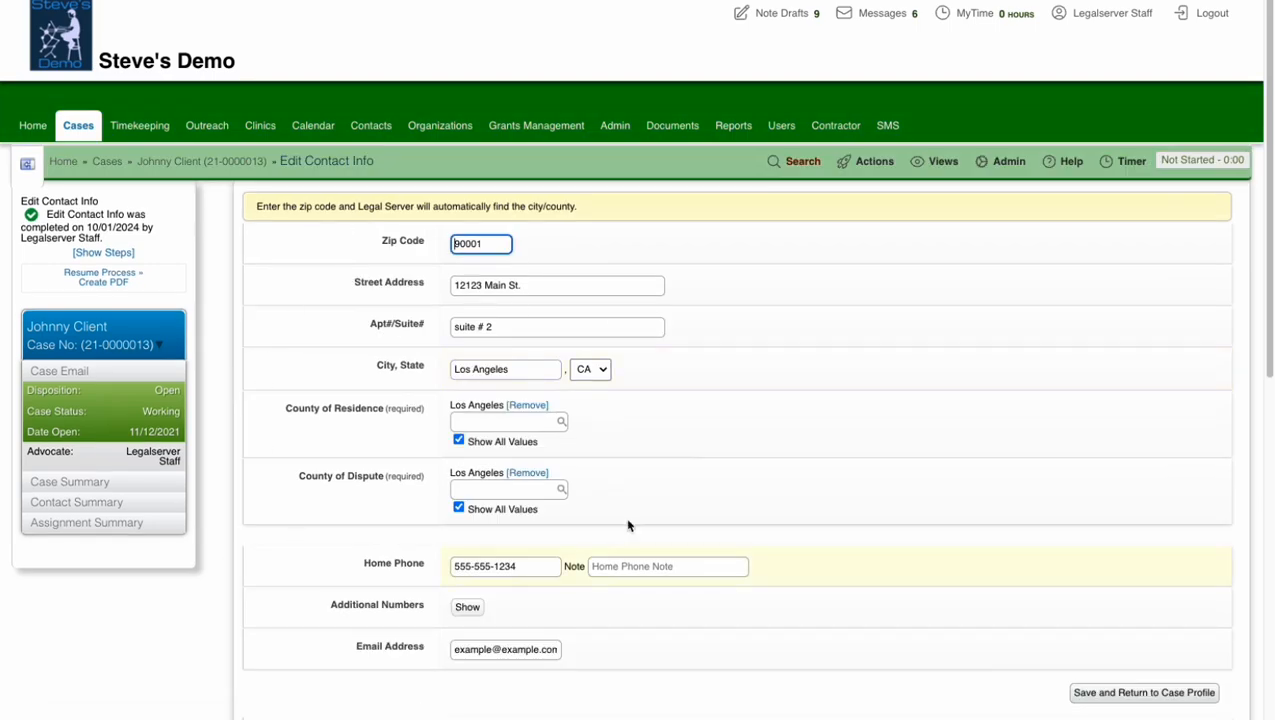